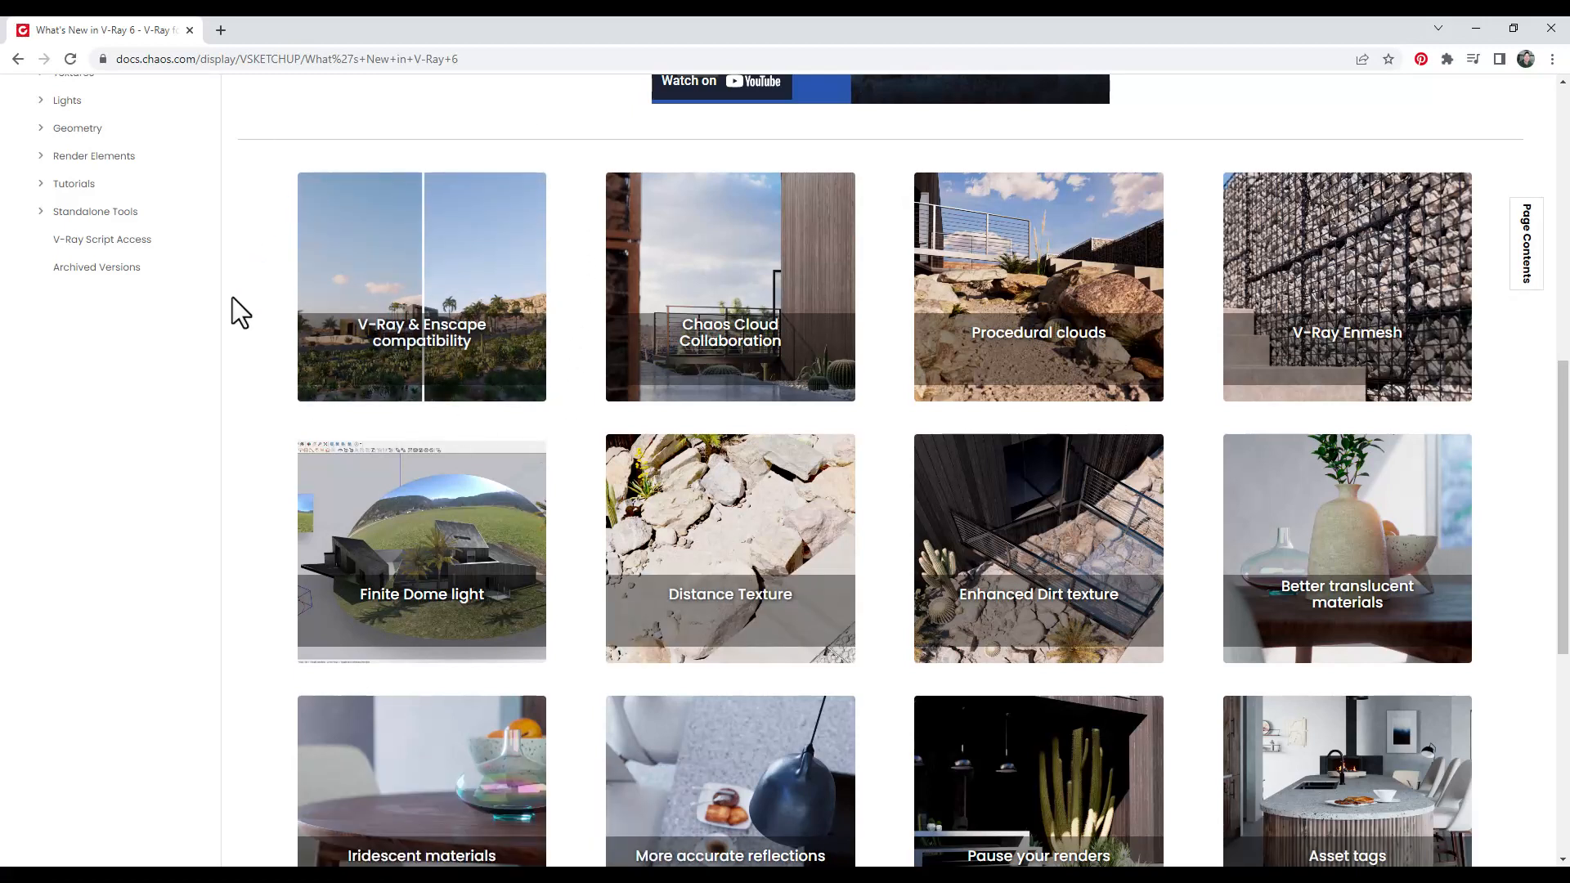
# Open the V-Ray & Enscape compatibility topic from the V-Ray 6 feature overview and look through the documentation.
pyautogui.click(407, 339)
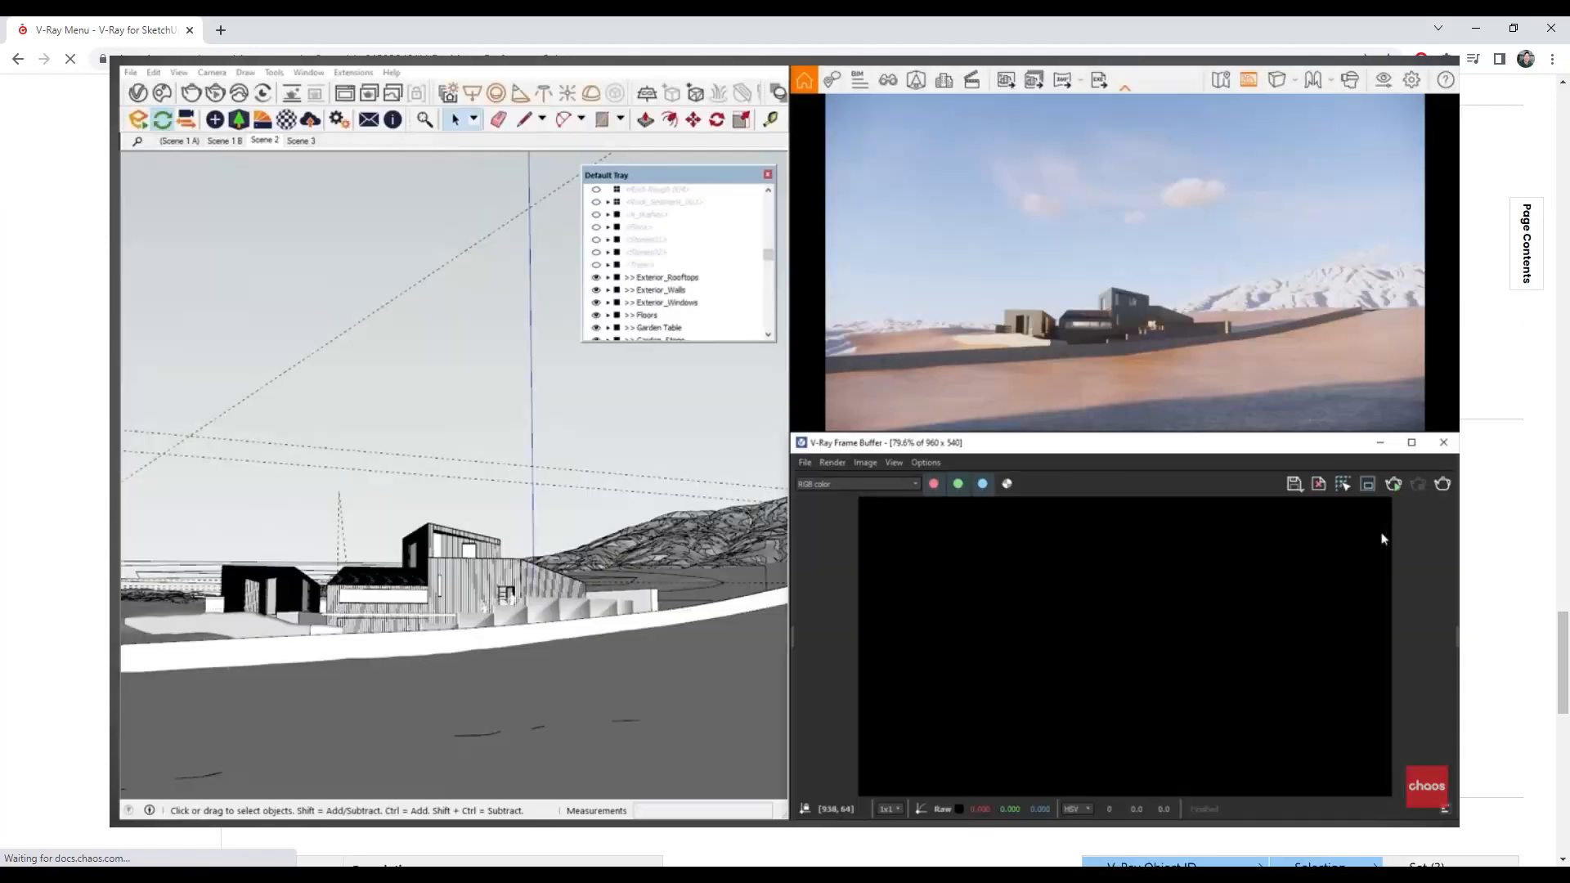
pyautogui.scroll(20, 785, 441)
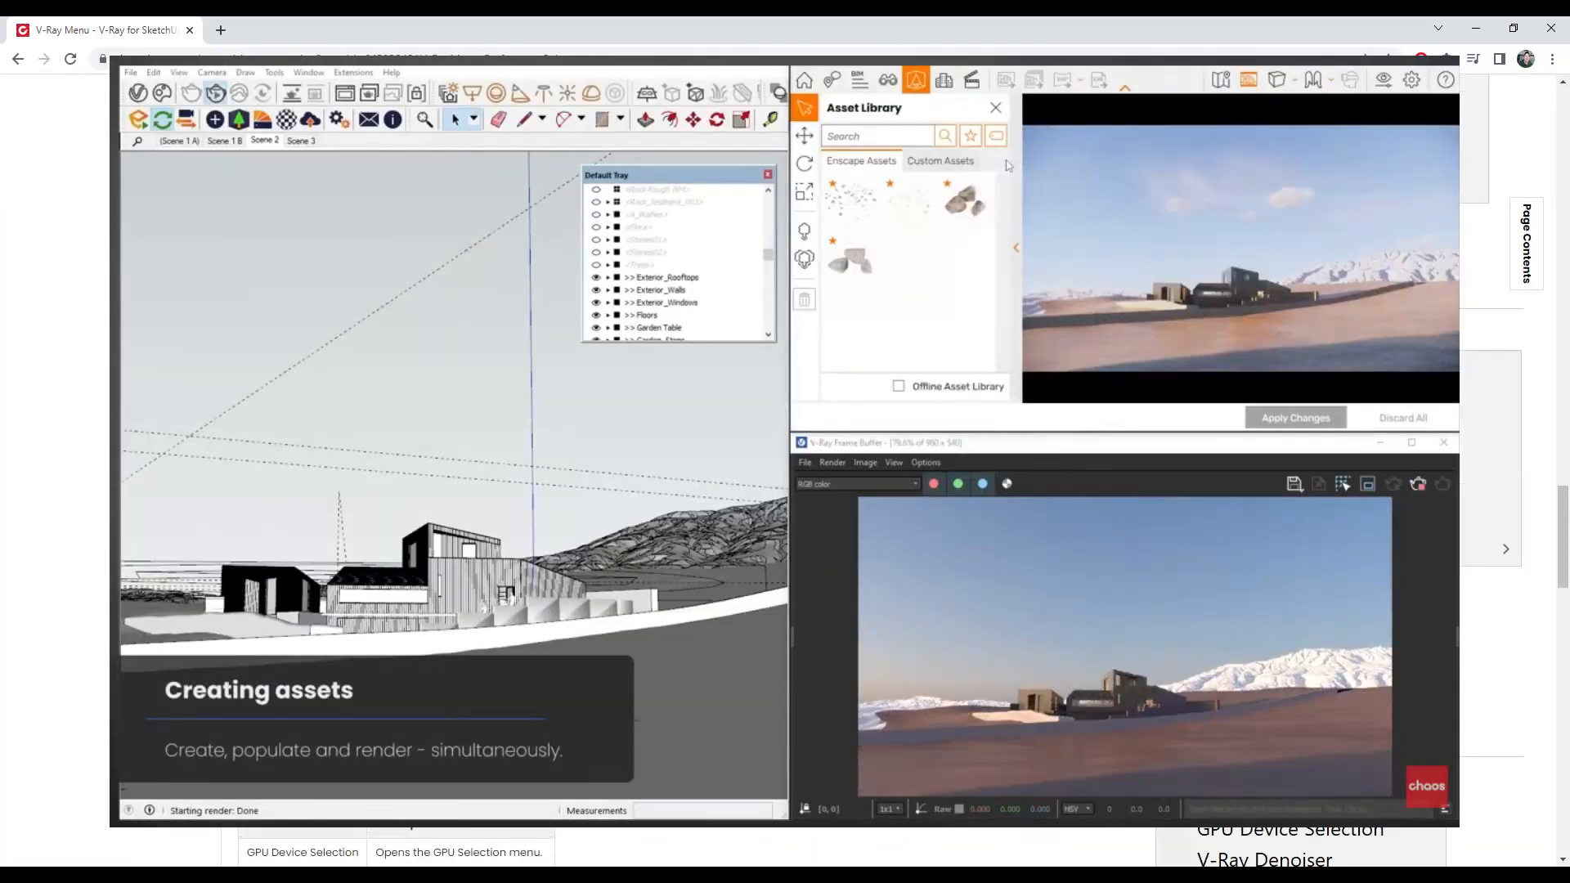
pyautogui.scroll(15, 785, 442)
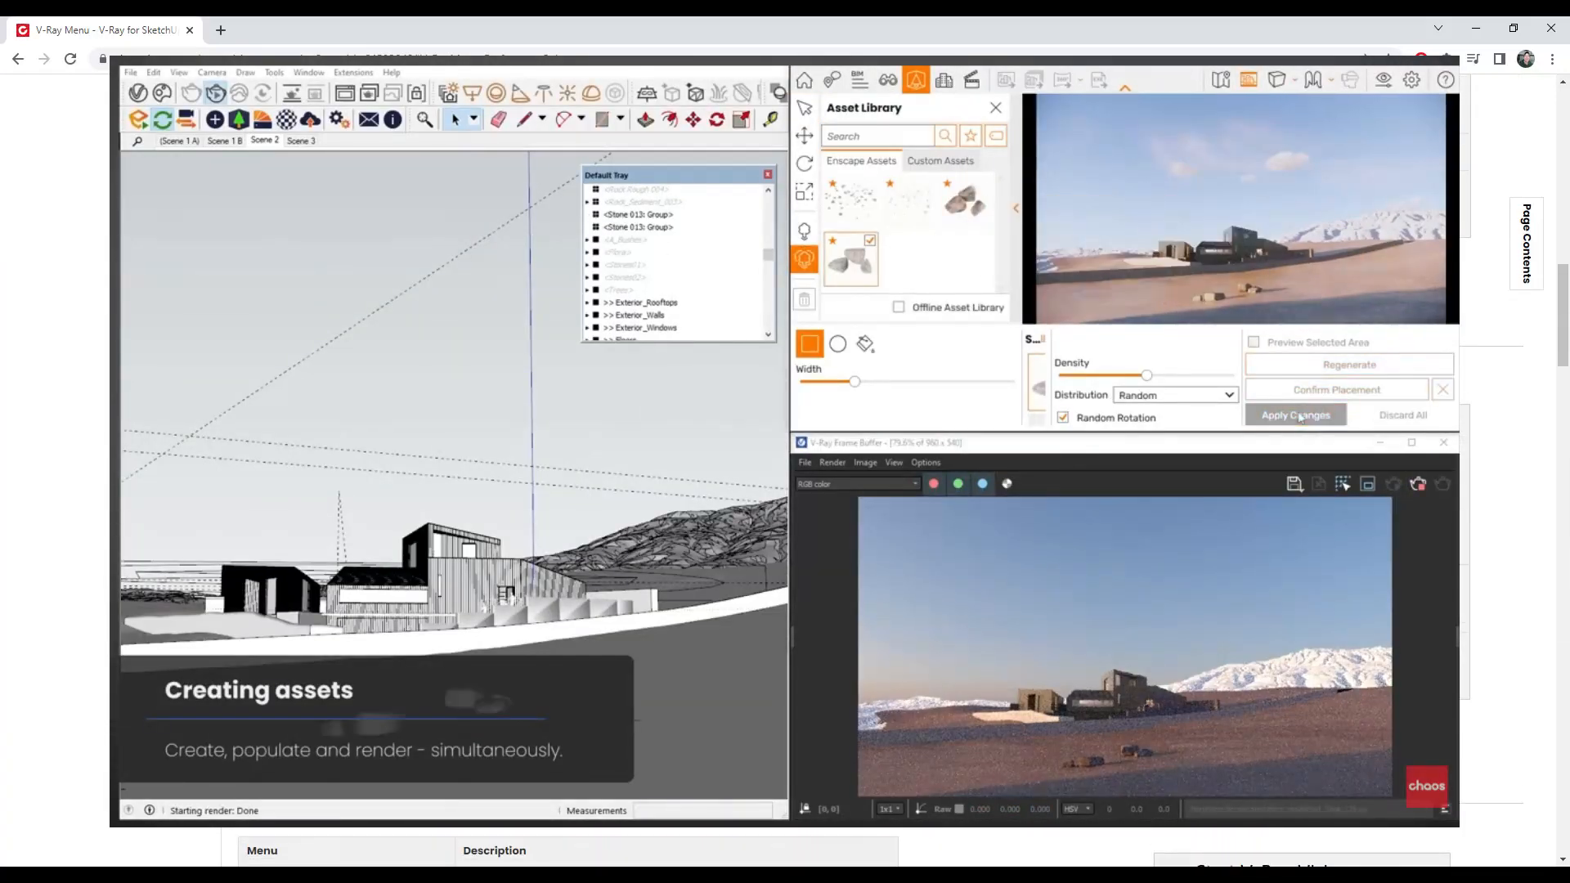
pyautogui.scroll(5, 785, 441)
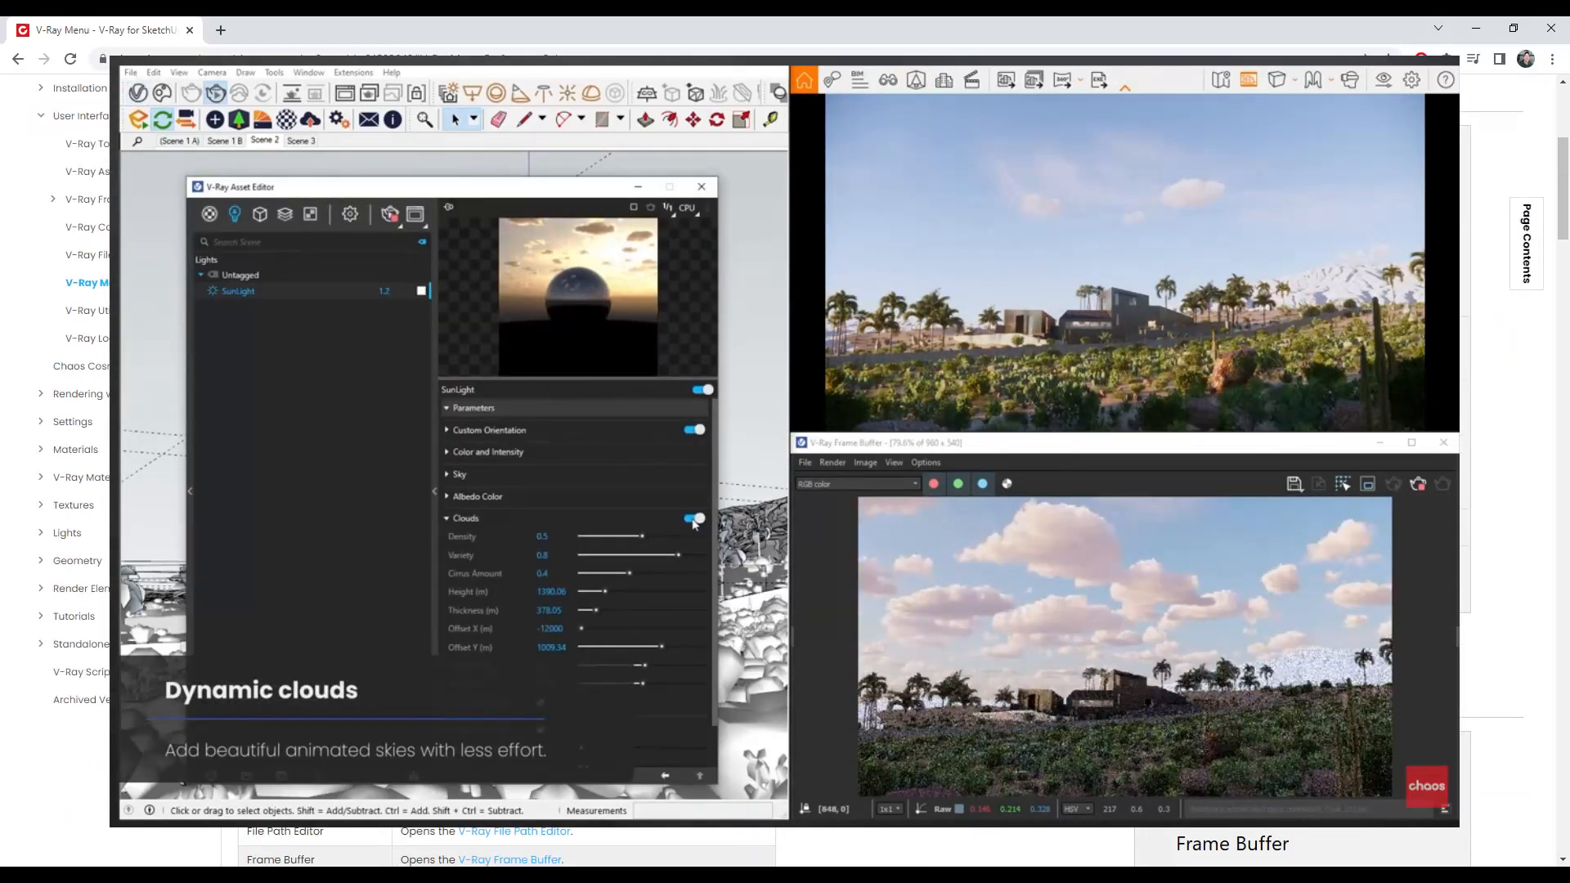
pyautogui.scroll(-1, 785, 441)
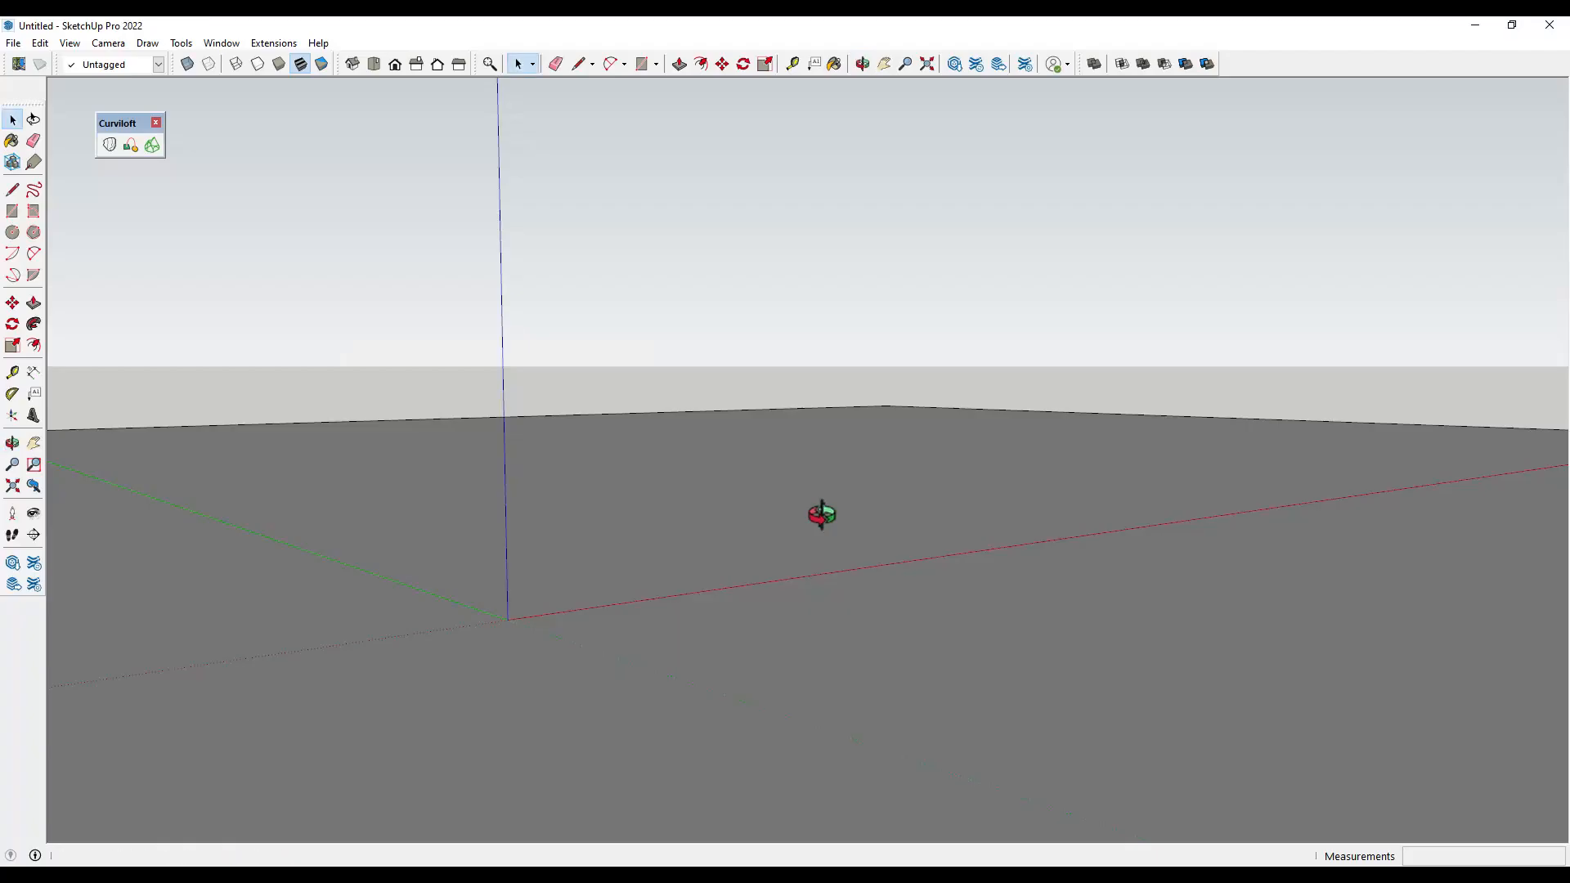
pyautogui.scroll(-4, 794, 412)
pyautogui.scroll(1, 669, 508)
pyautogui.scroll(3, 734, 484)
pyautogui.scroll(1, 638, 472)
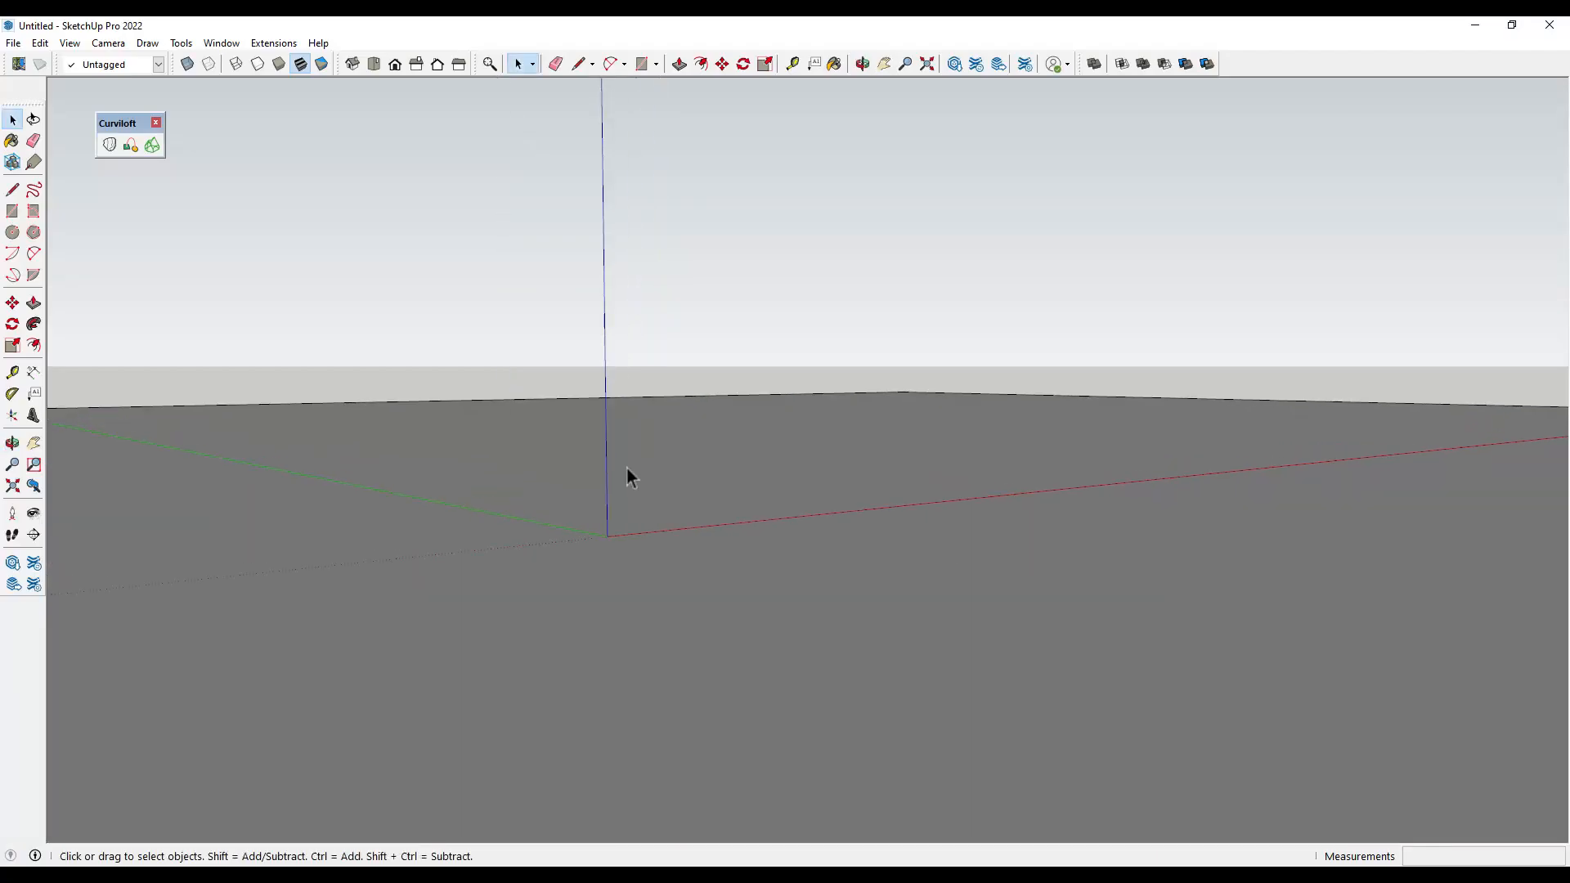
pyautogui.moveTo(611, 461); pyautogui.dragTo(640, 458, button='middle')
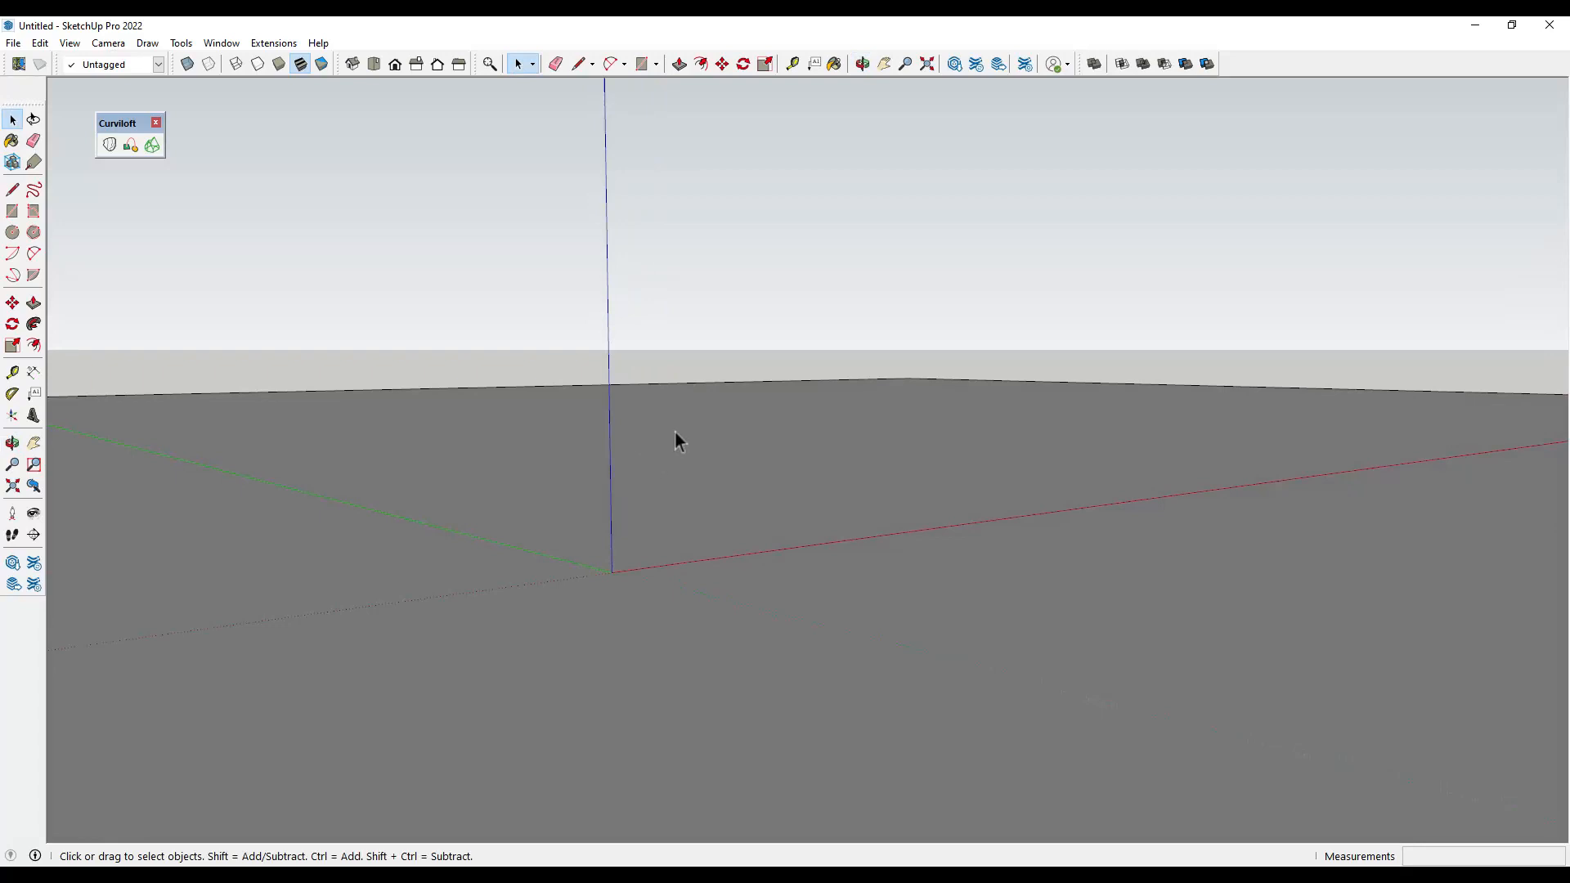
# Download the Low cost Villa_B model from 3D Warehouse straight into the empty SketchUp model and place it.
pyautogui.click(955, 65)
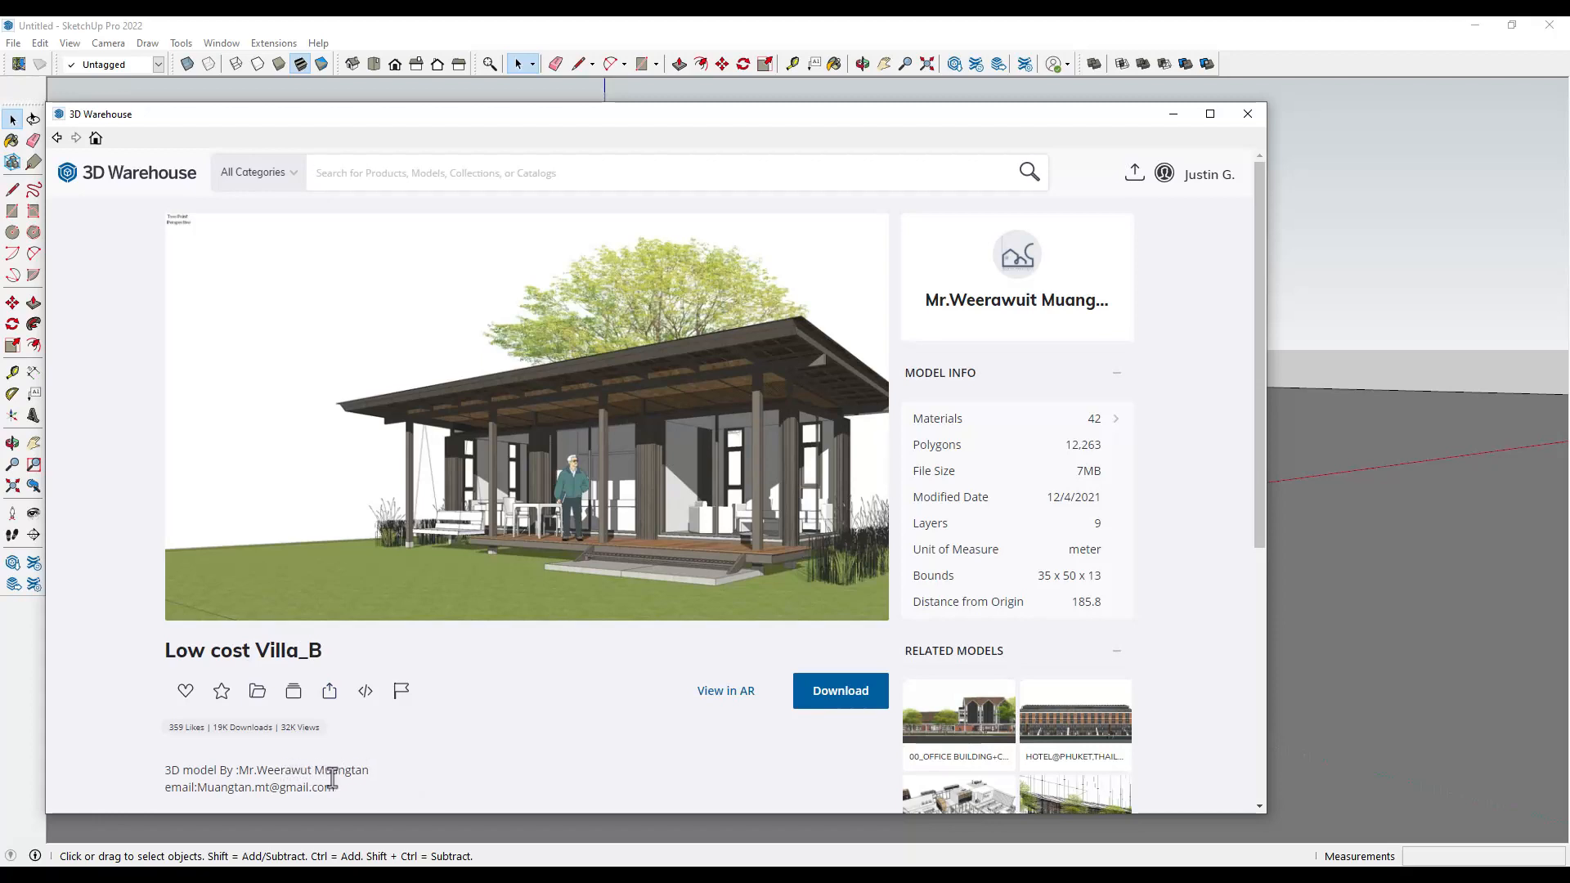
pyautogui.click(841, 695)
pyautogui.click(595, 501)
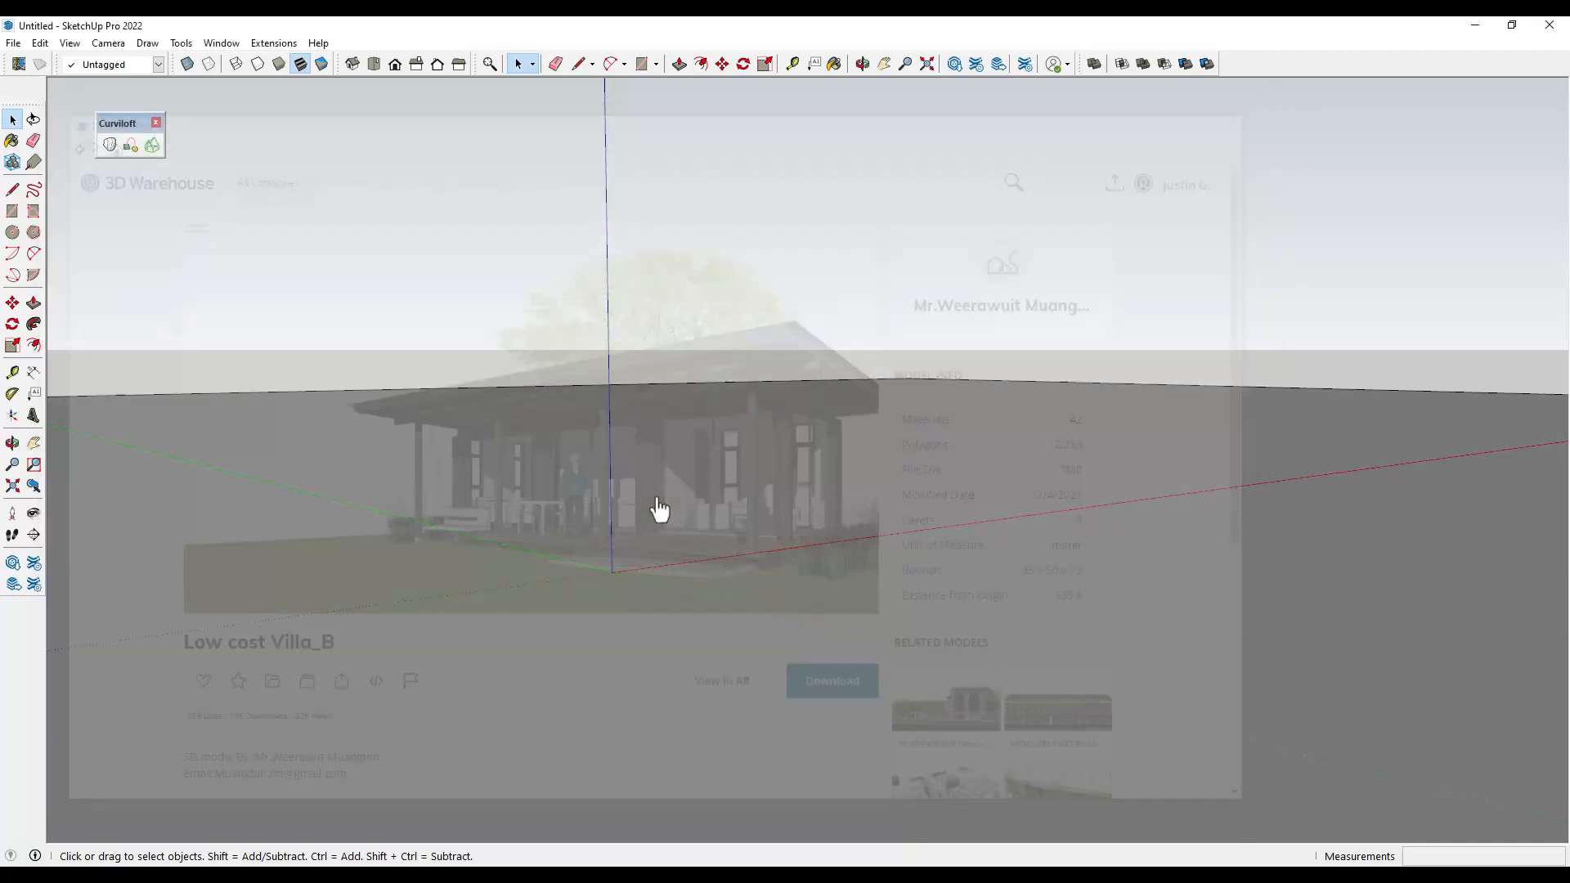
pyautogui.click(764, 546)
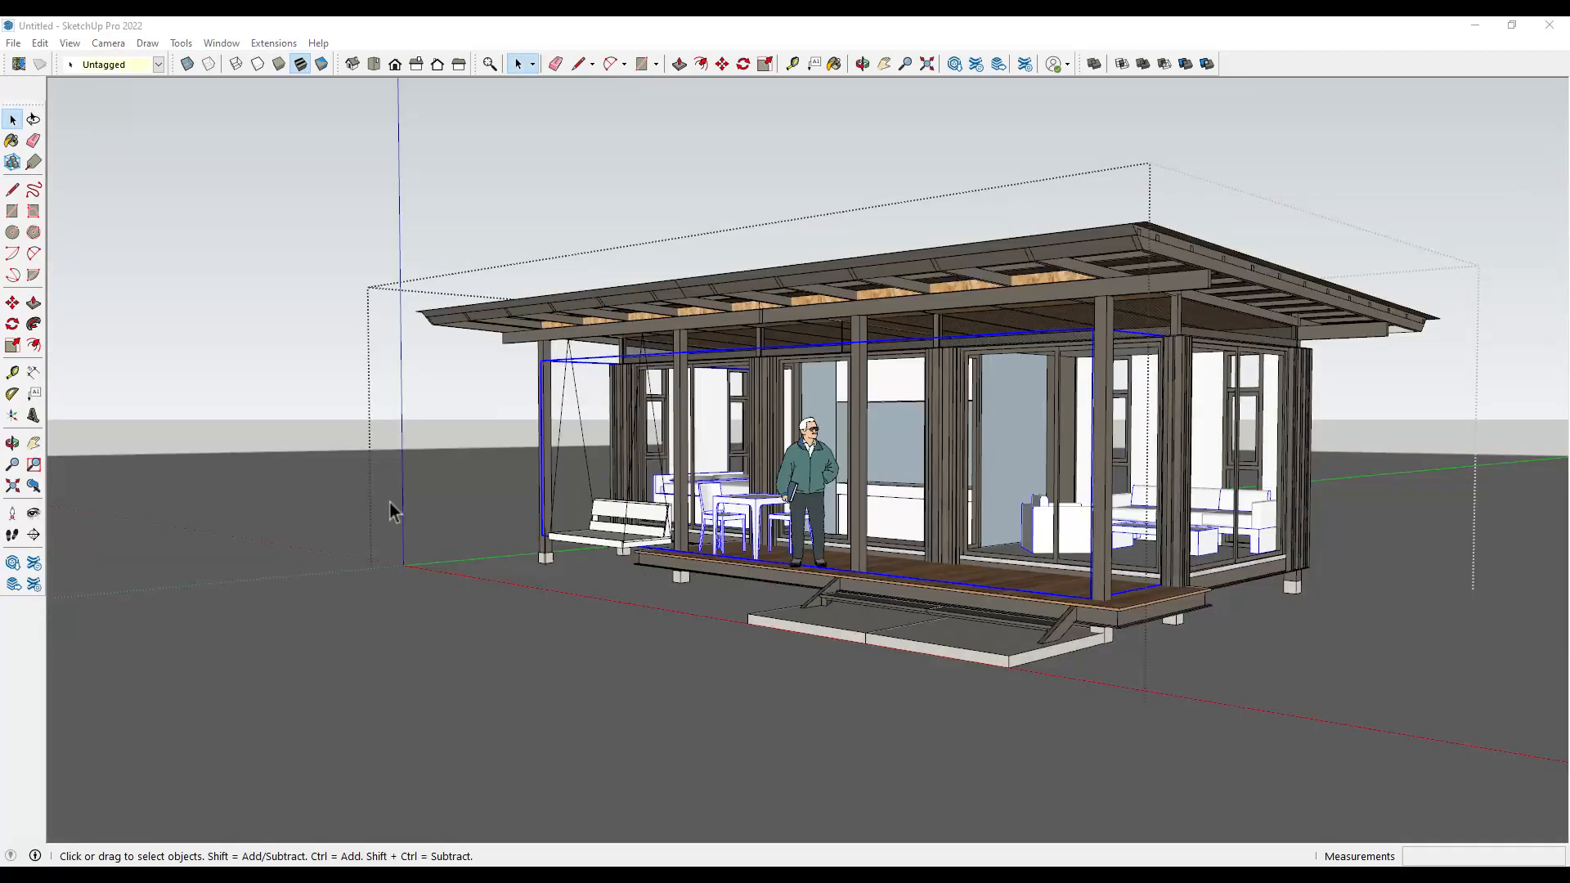
# Show the Default Tray and collapse its Materials and Styles sections.
pyautogui.click(222, 43)
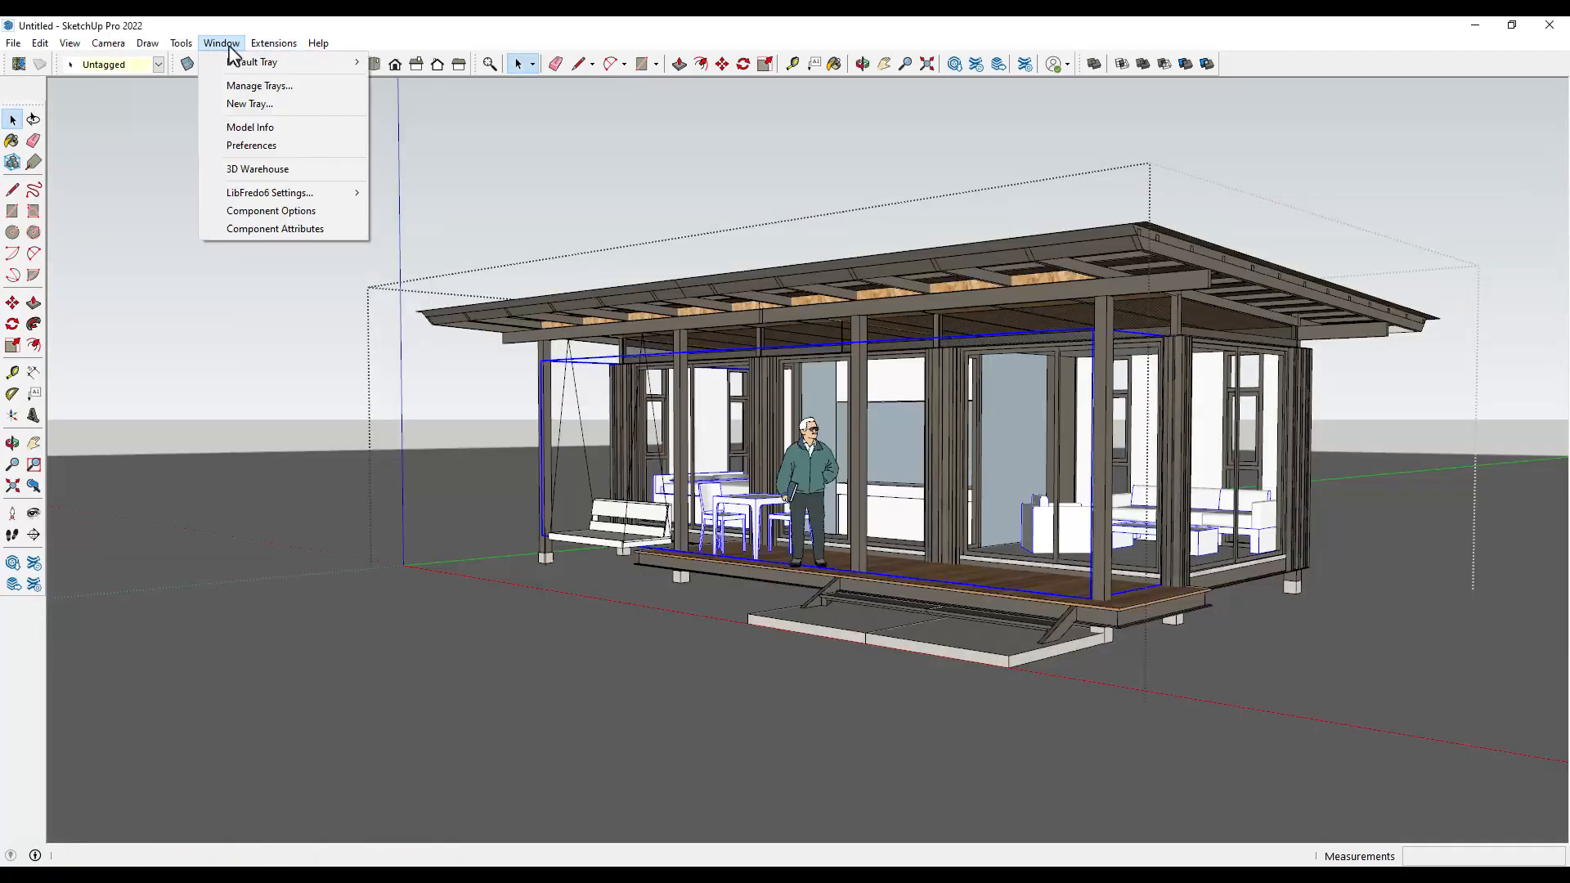
pyautogui.moveTo(234, 65)
pyautogui.click(401, 62)
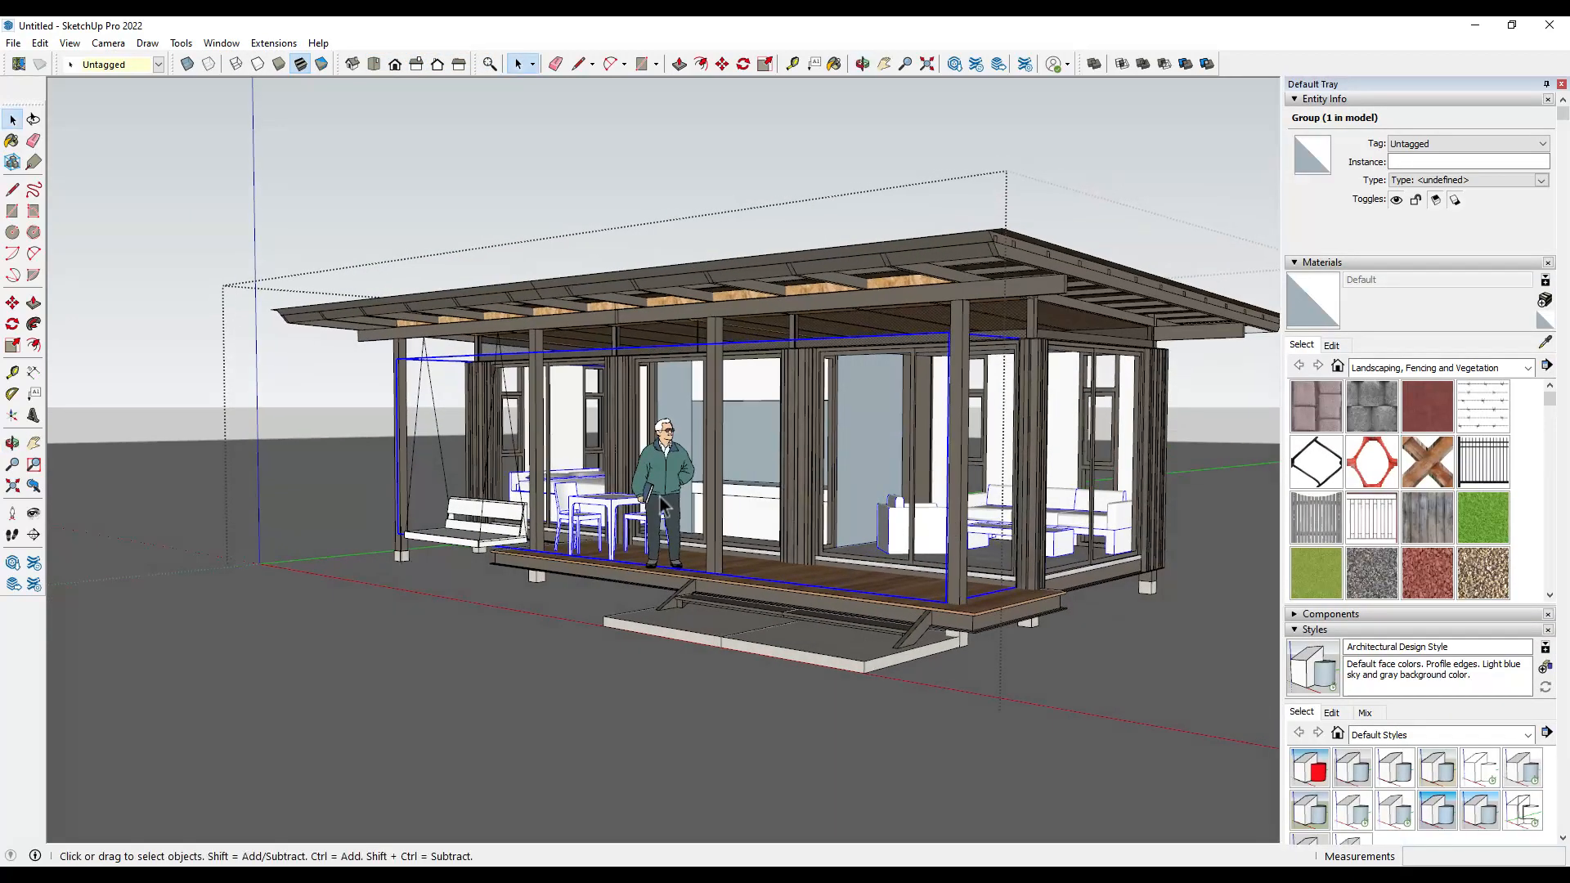
pyautogui.click(1295, 263)
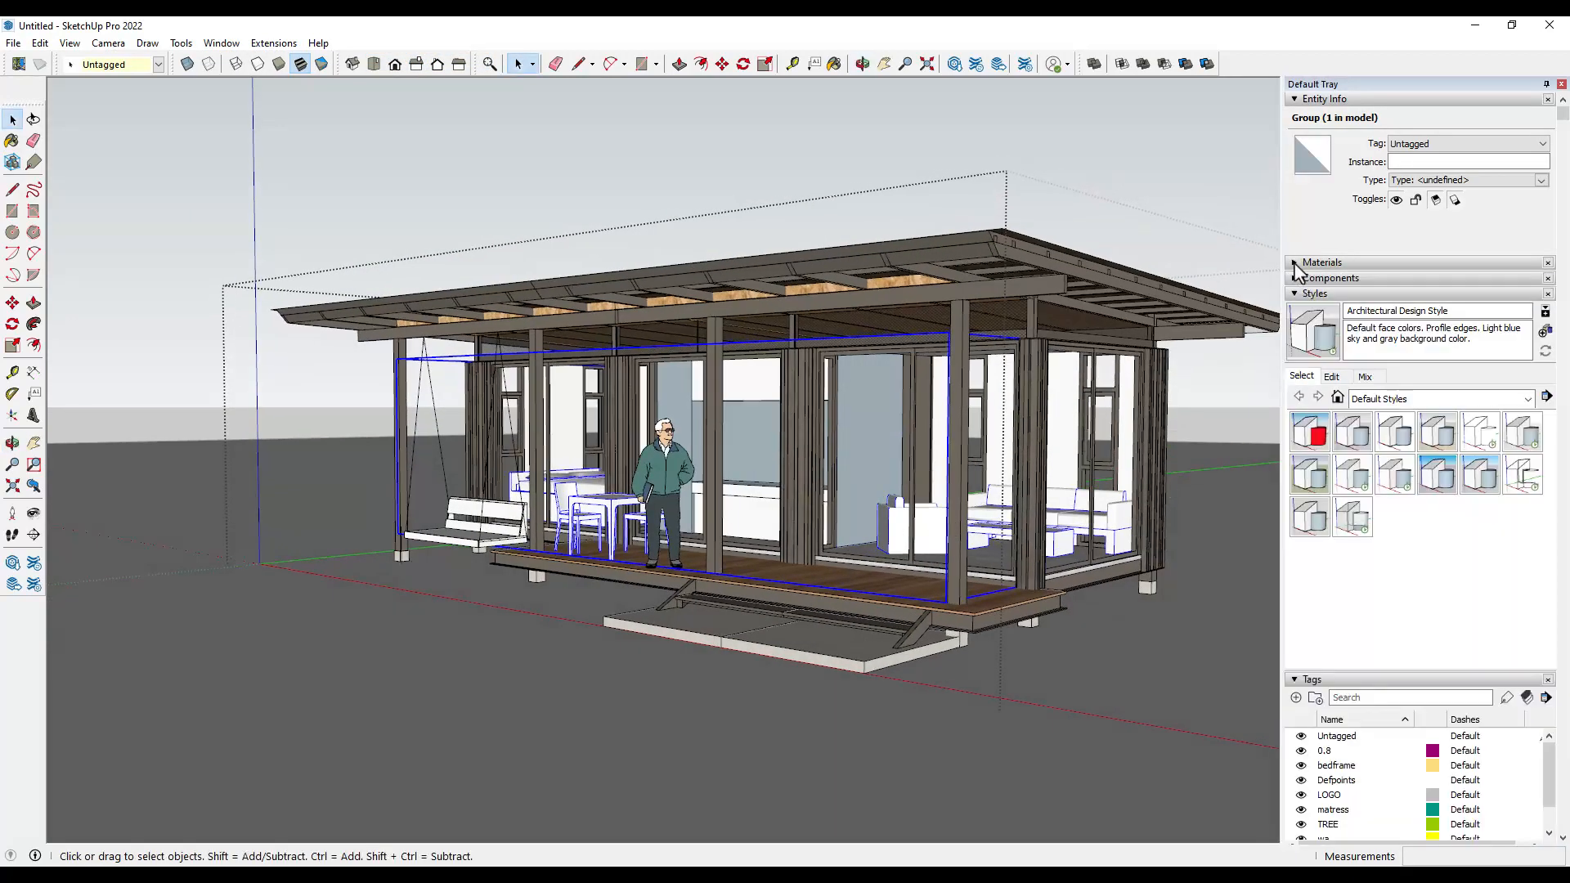
pyautogui.click(1295, 295)
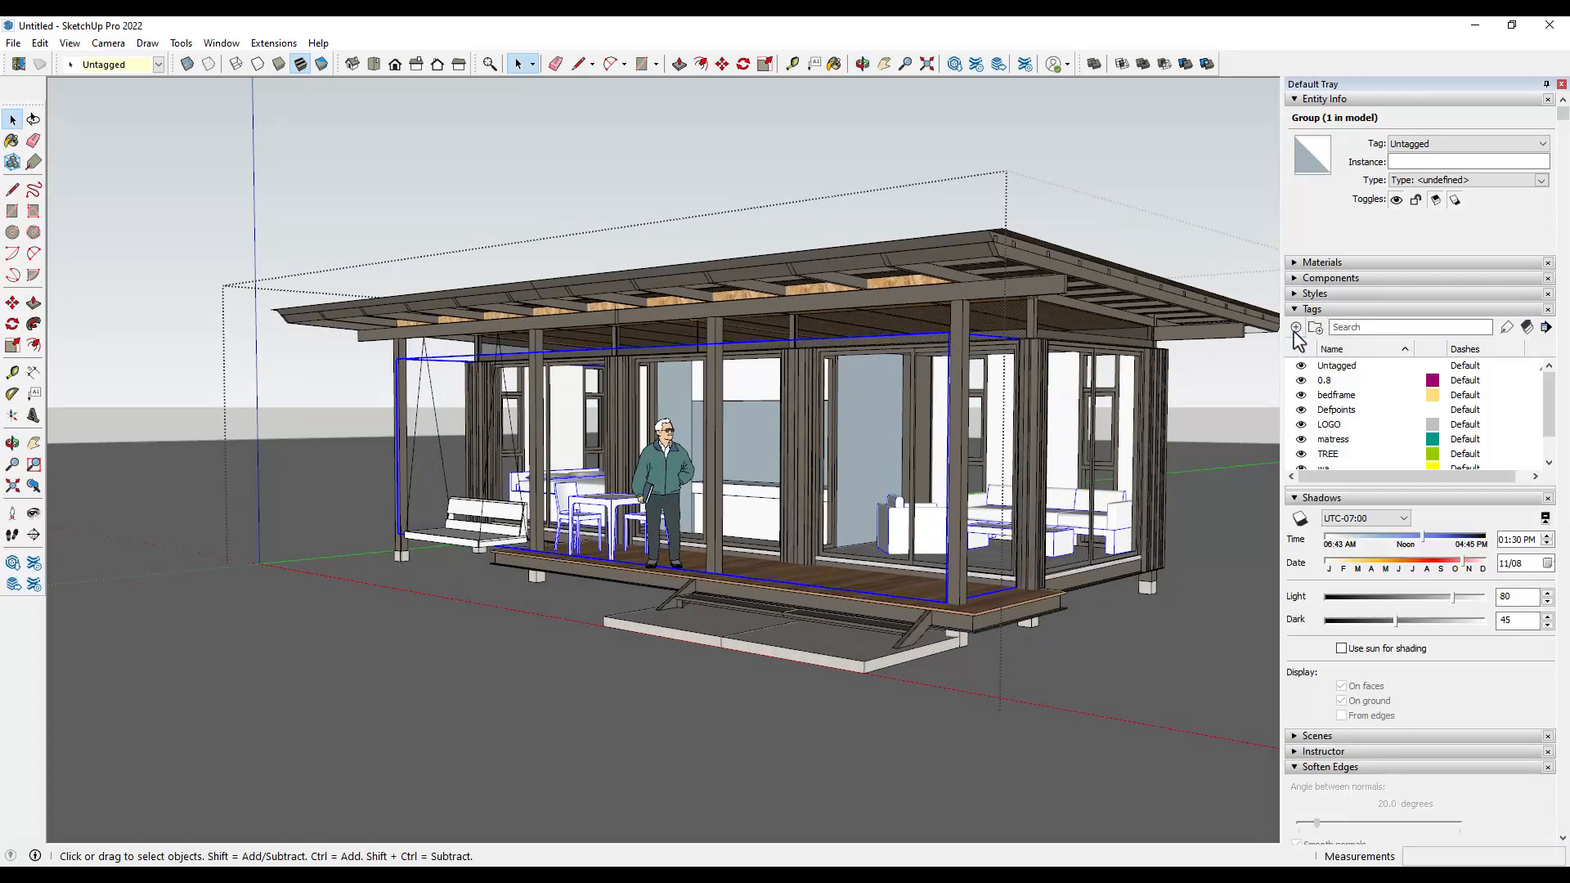
# Create a tag named Furniture and assign the selected furniture group to it.
pyautogui.click(1295, 329)
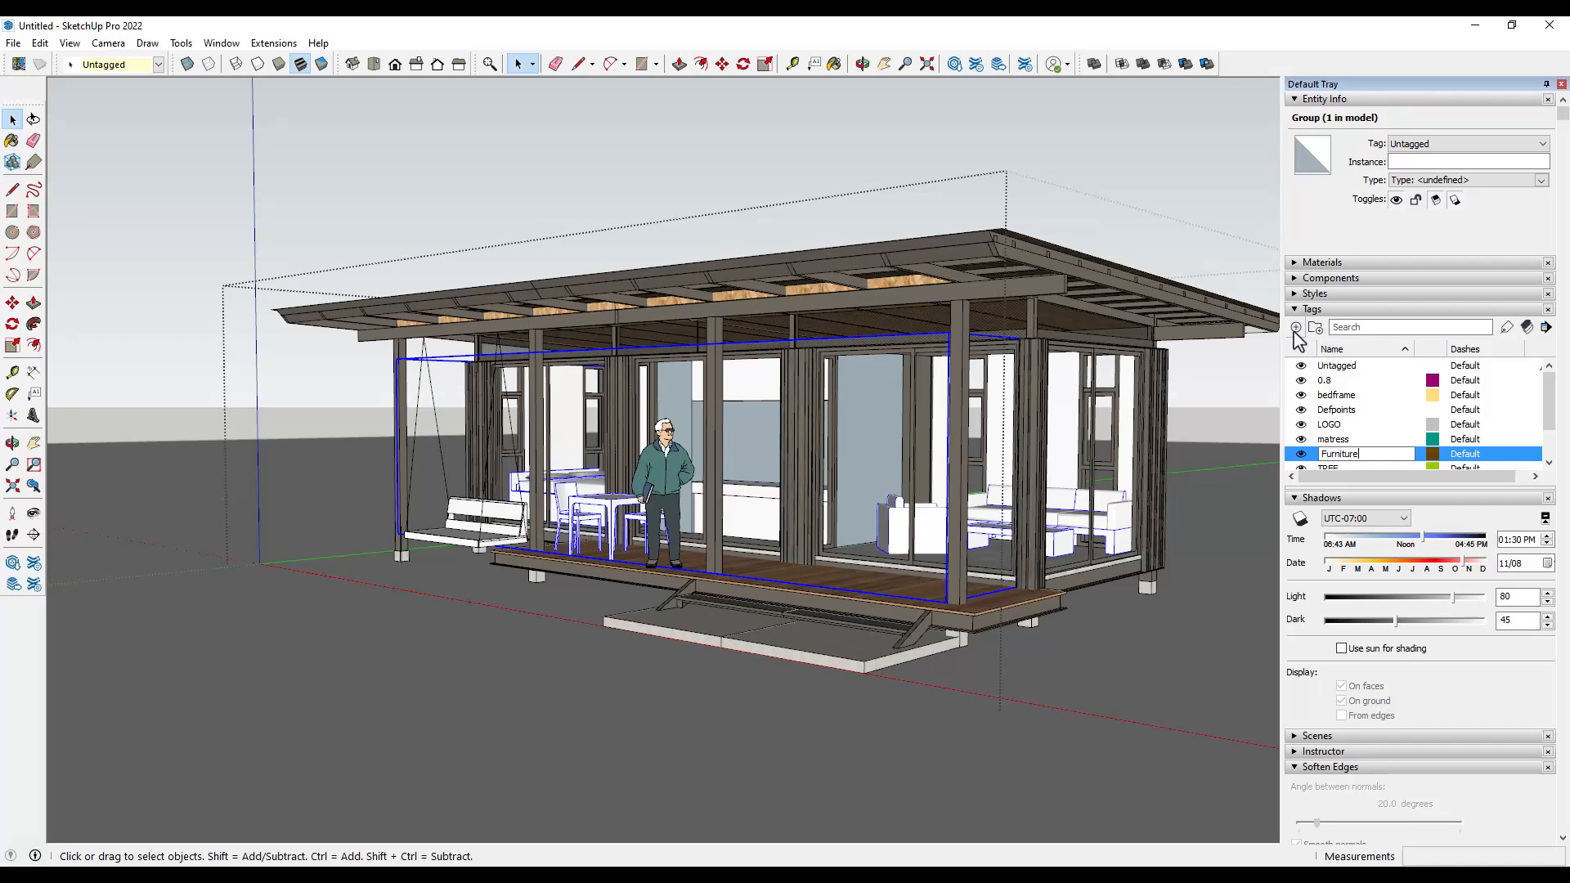
pyautogui.press('Return')
pyautogui.click(1441, 147)
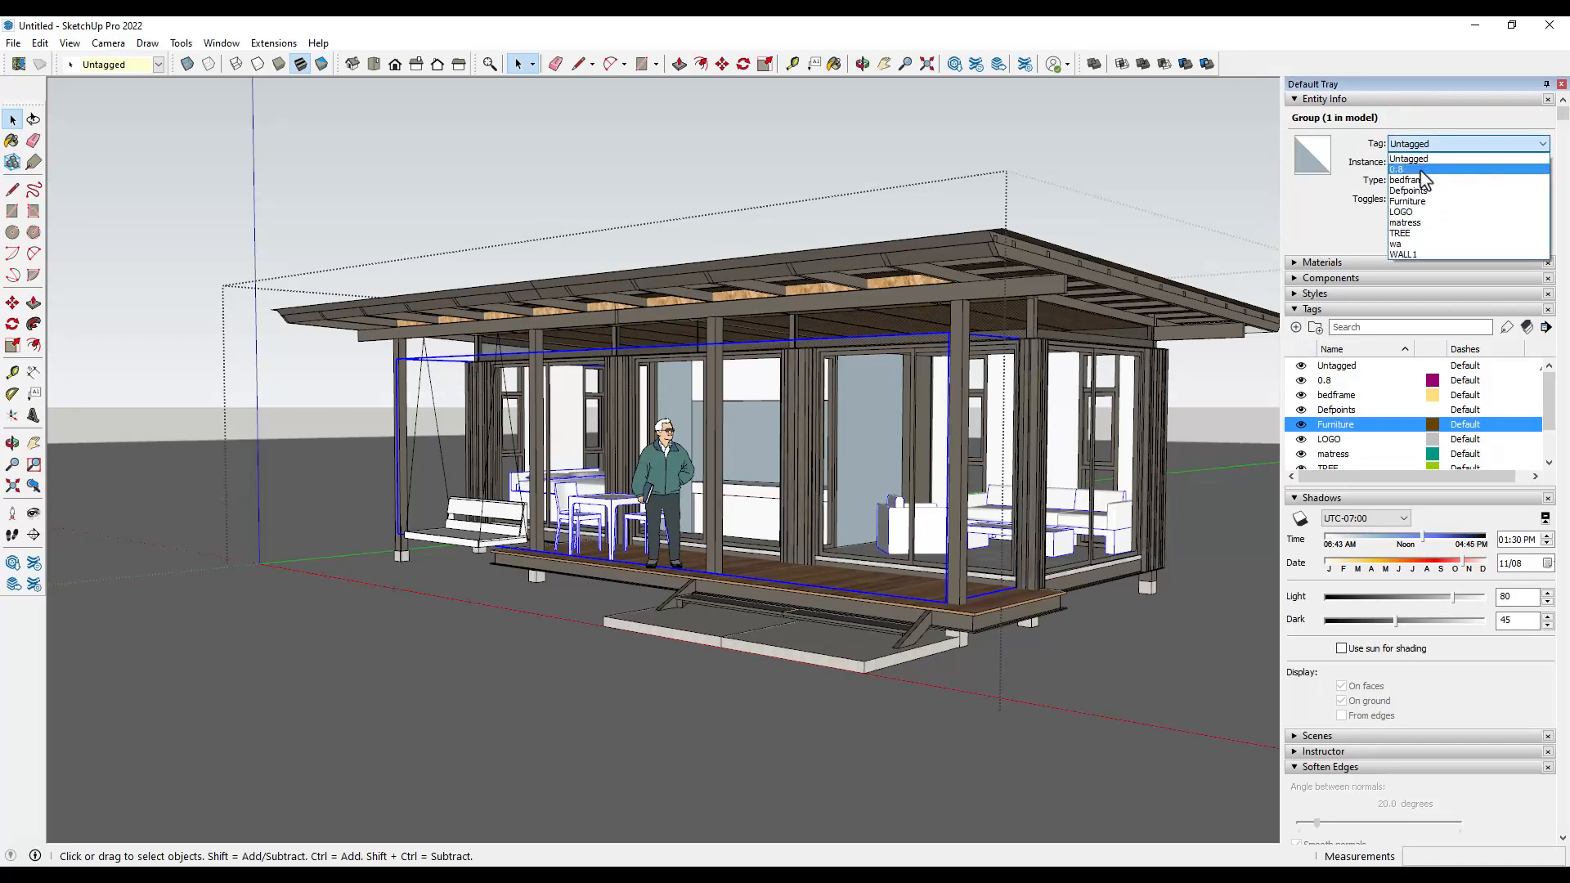
pyautogui.click(1409, 202)
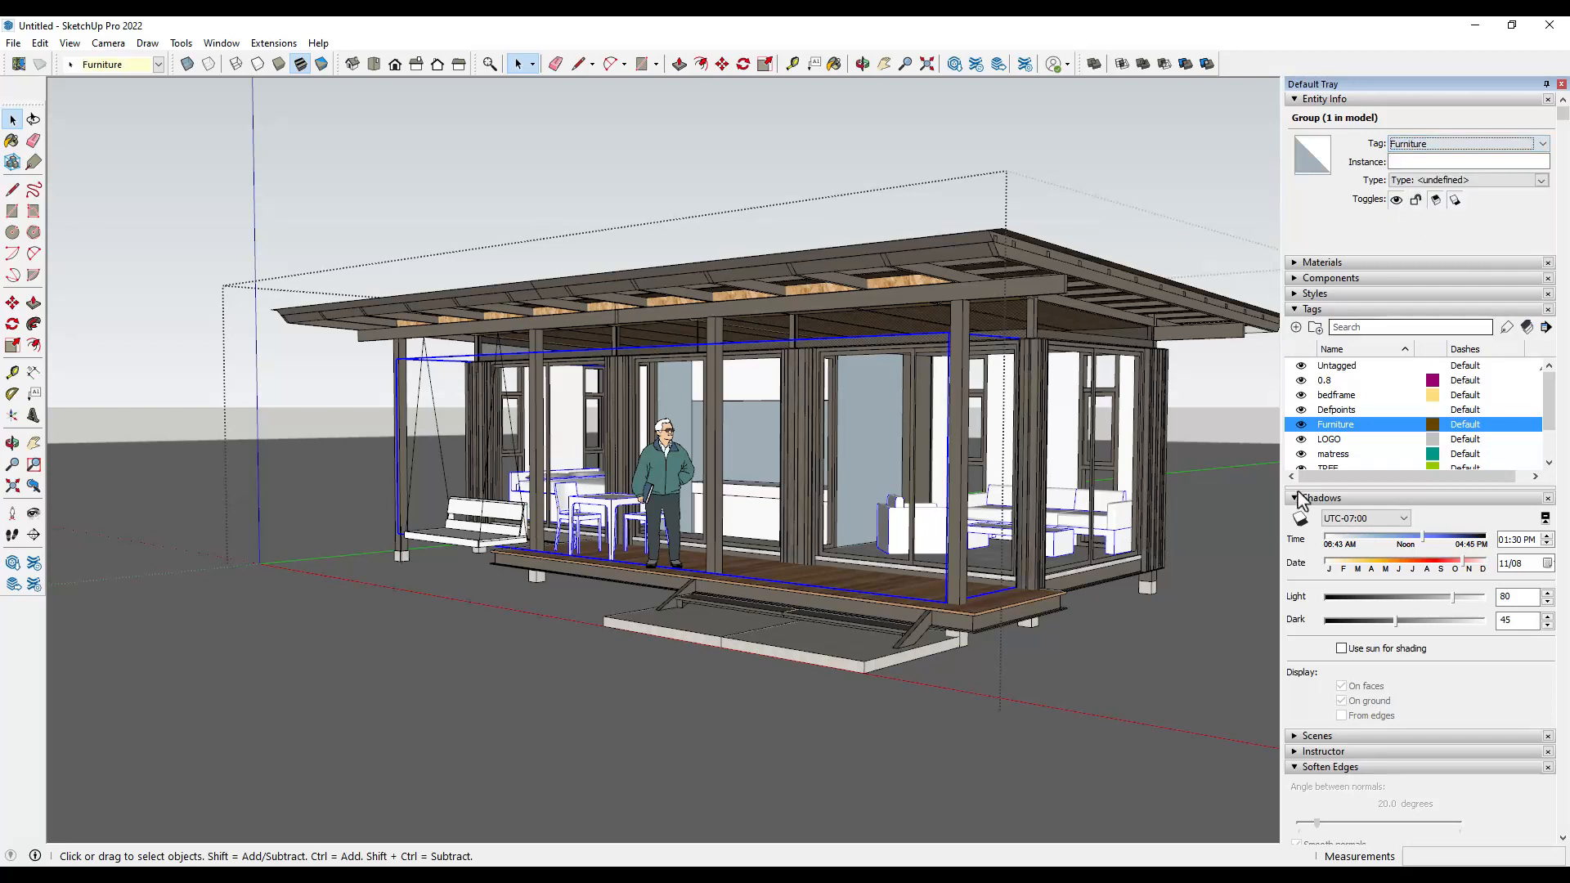
# Hide the Furniture tag and delete the standing figure on the deck.
pyautogui.click(1301, 425)
pyautogui.click(669, 483)
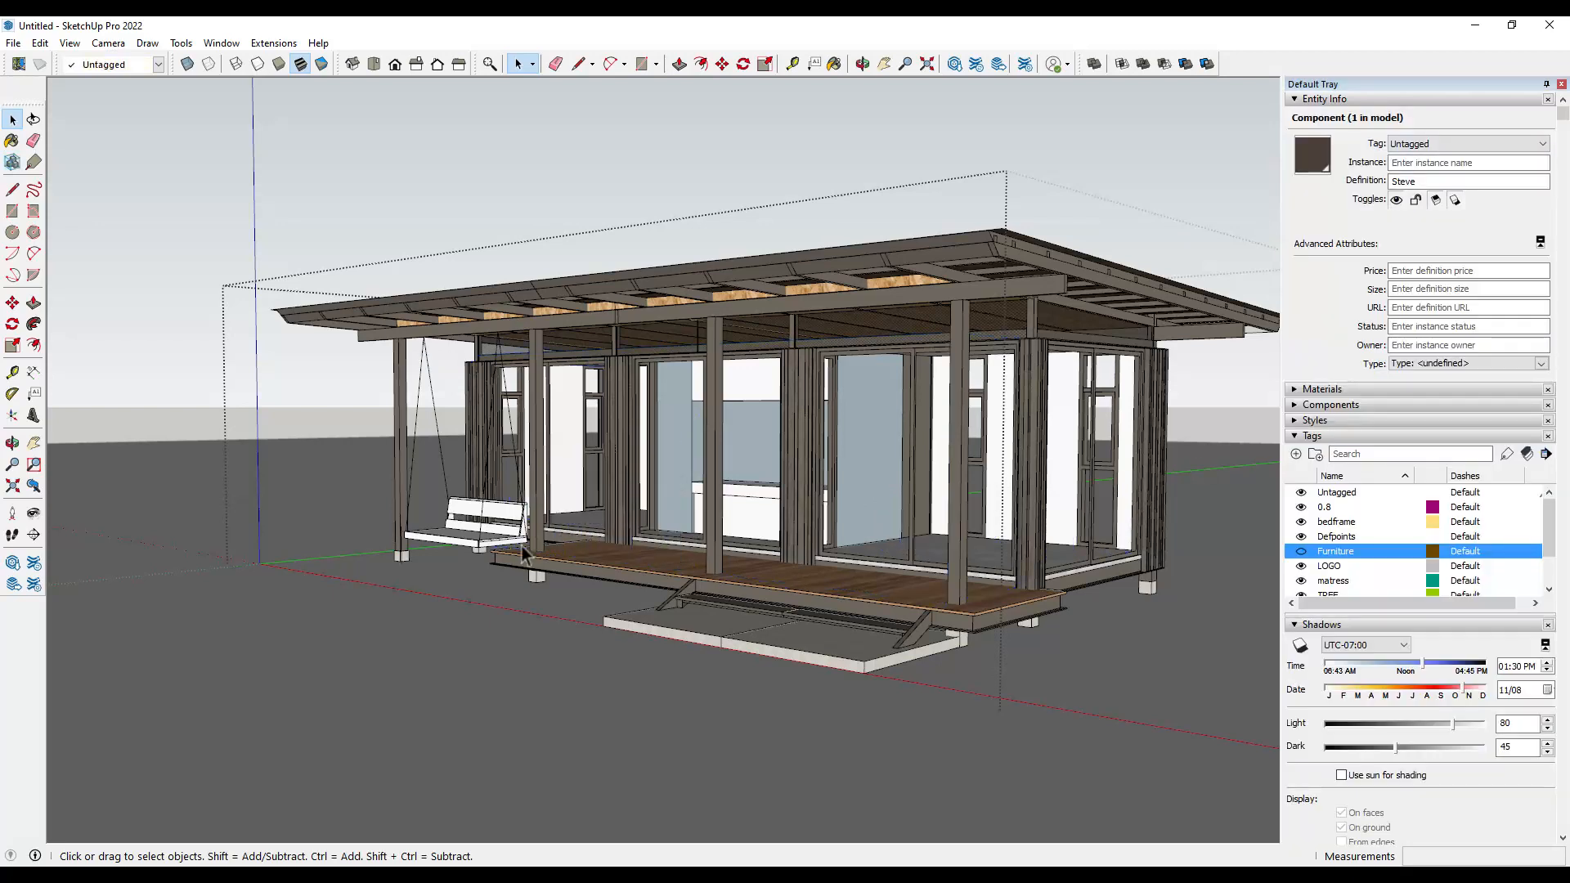
pyautogui.click(487, 550)
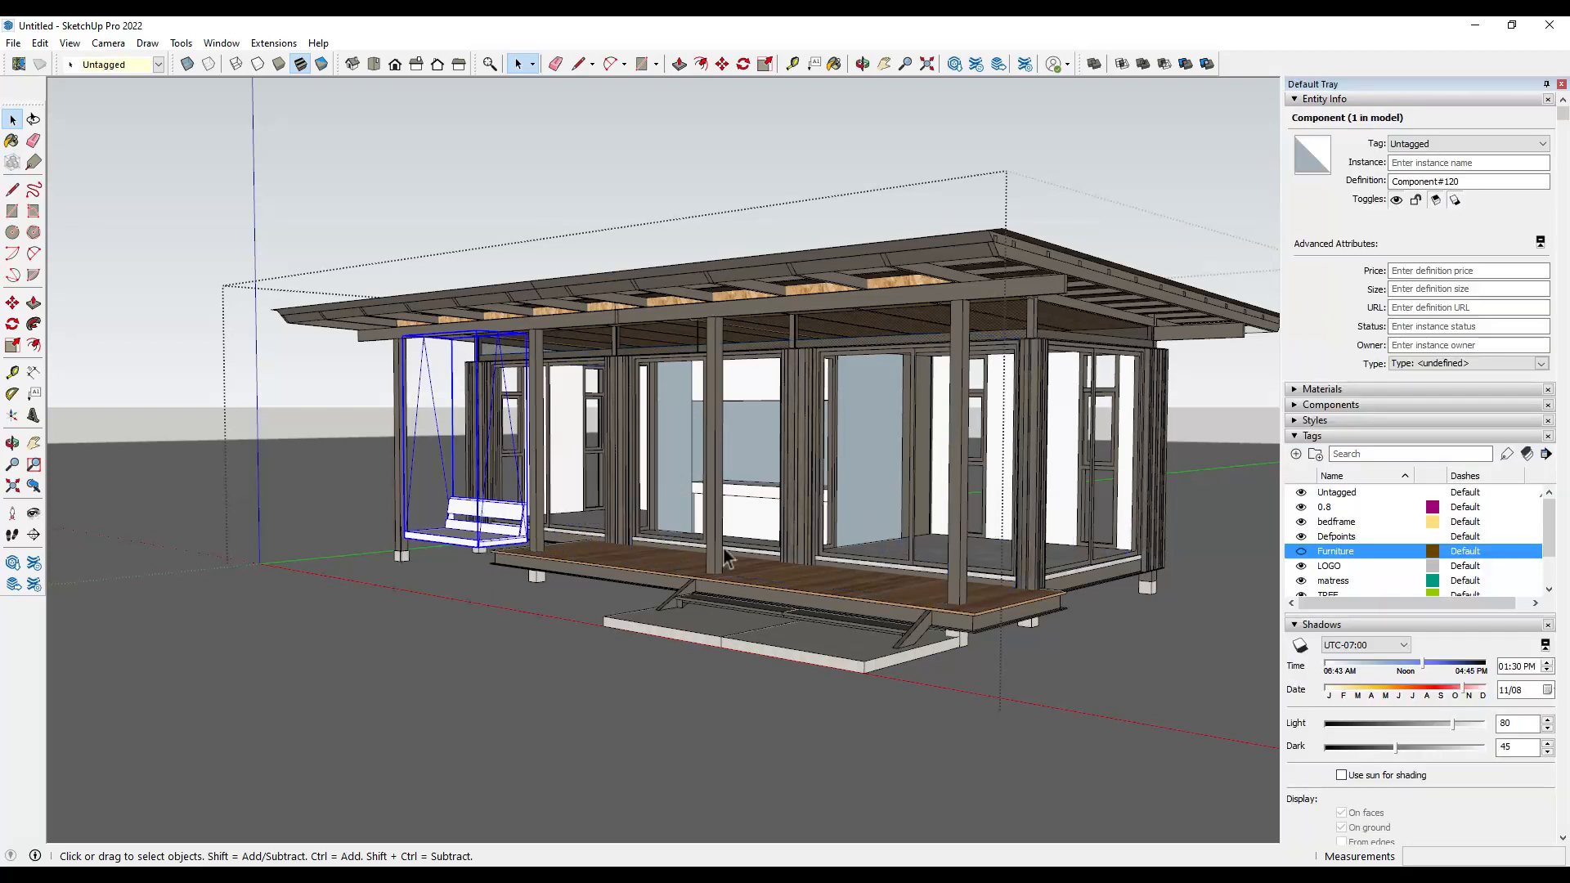
pyautogui.moveTo(726, 559); pyautogui.dragTo(791, 542, button='middle')
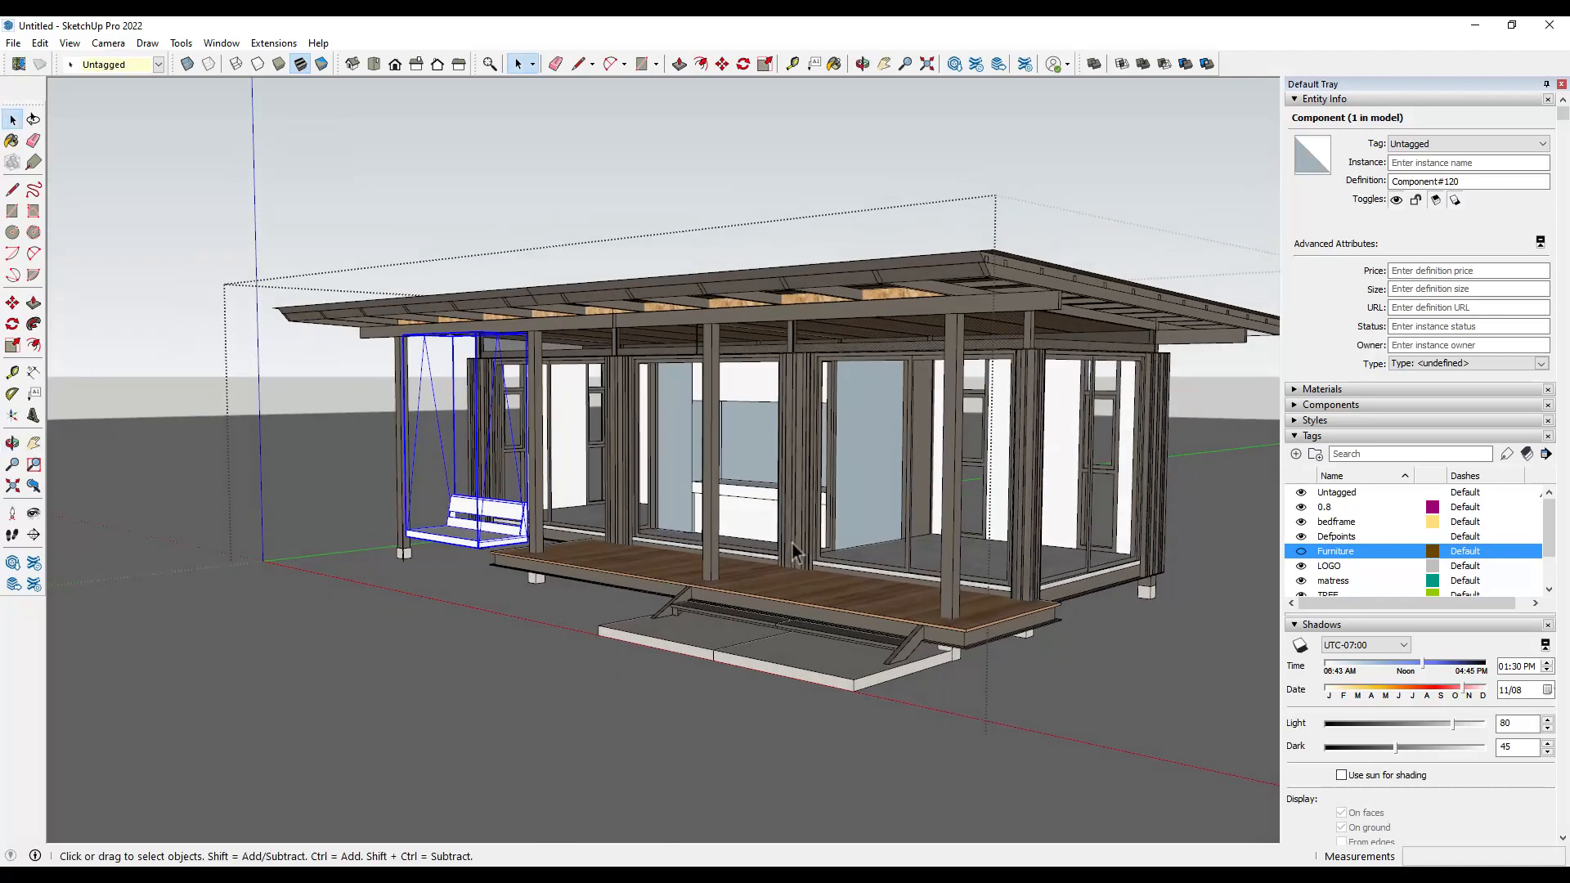
# Display the Enscape toolbar and position it above the villa, clear of the model.
pyautogui.rightClick(1256, 72)
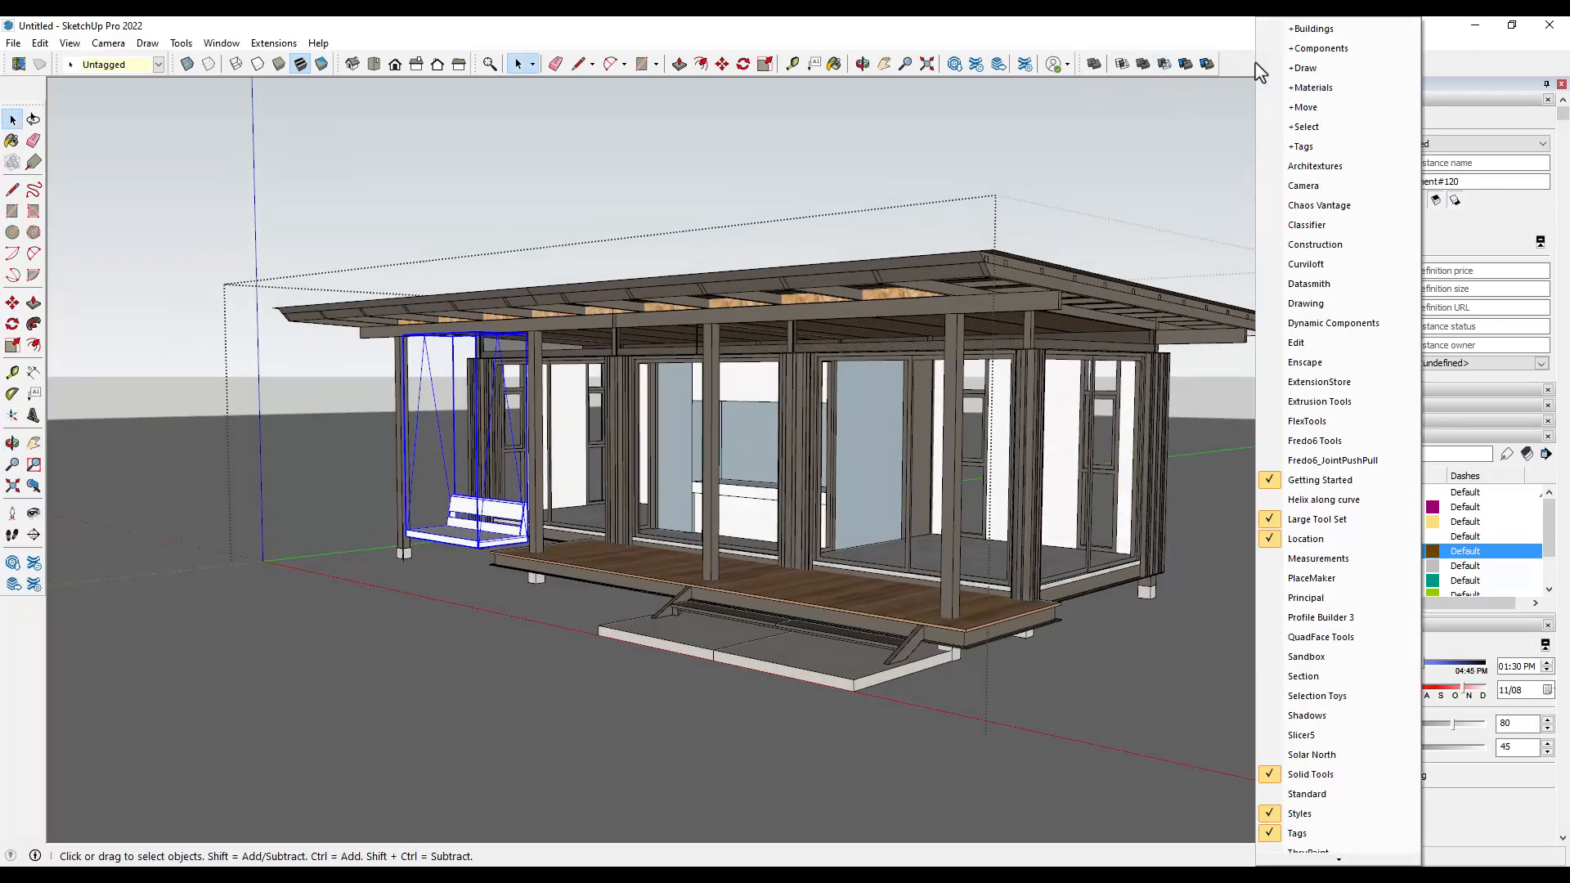
pyautogui.click(1312, 363)
pyautogui.moveTo(262, 250); pyautogui.dragTo(242, 97)
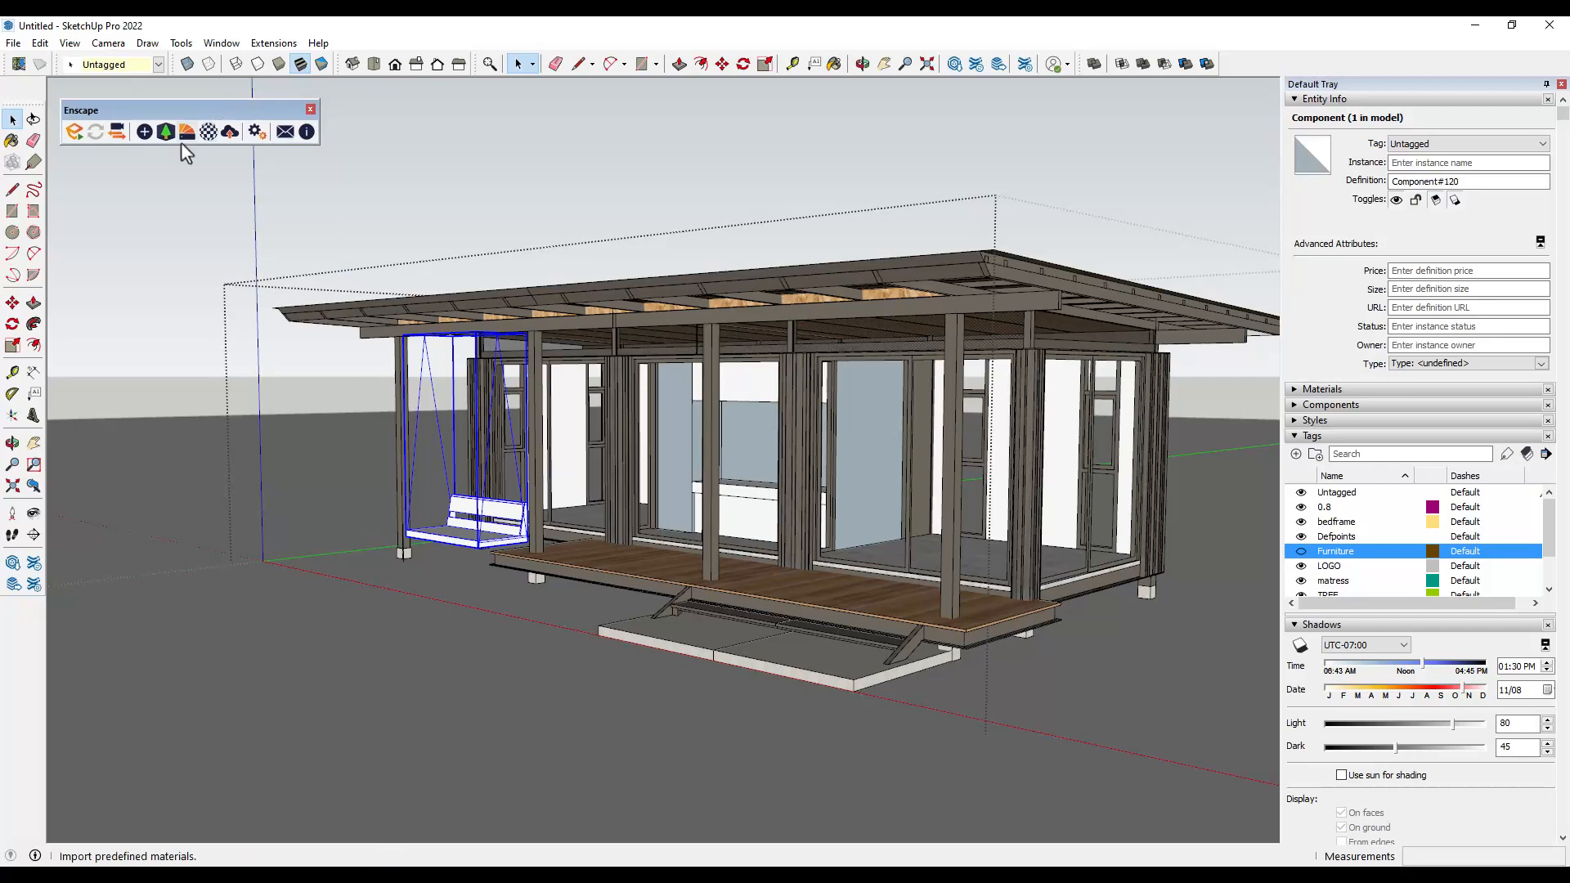
# Place the Bed 008 asset from the Enscape Asset Library in the bedroom and search the library for sofas.
pyautogui.click(180, 142)
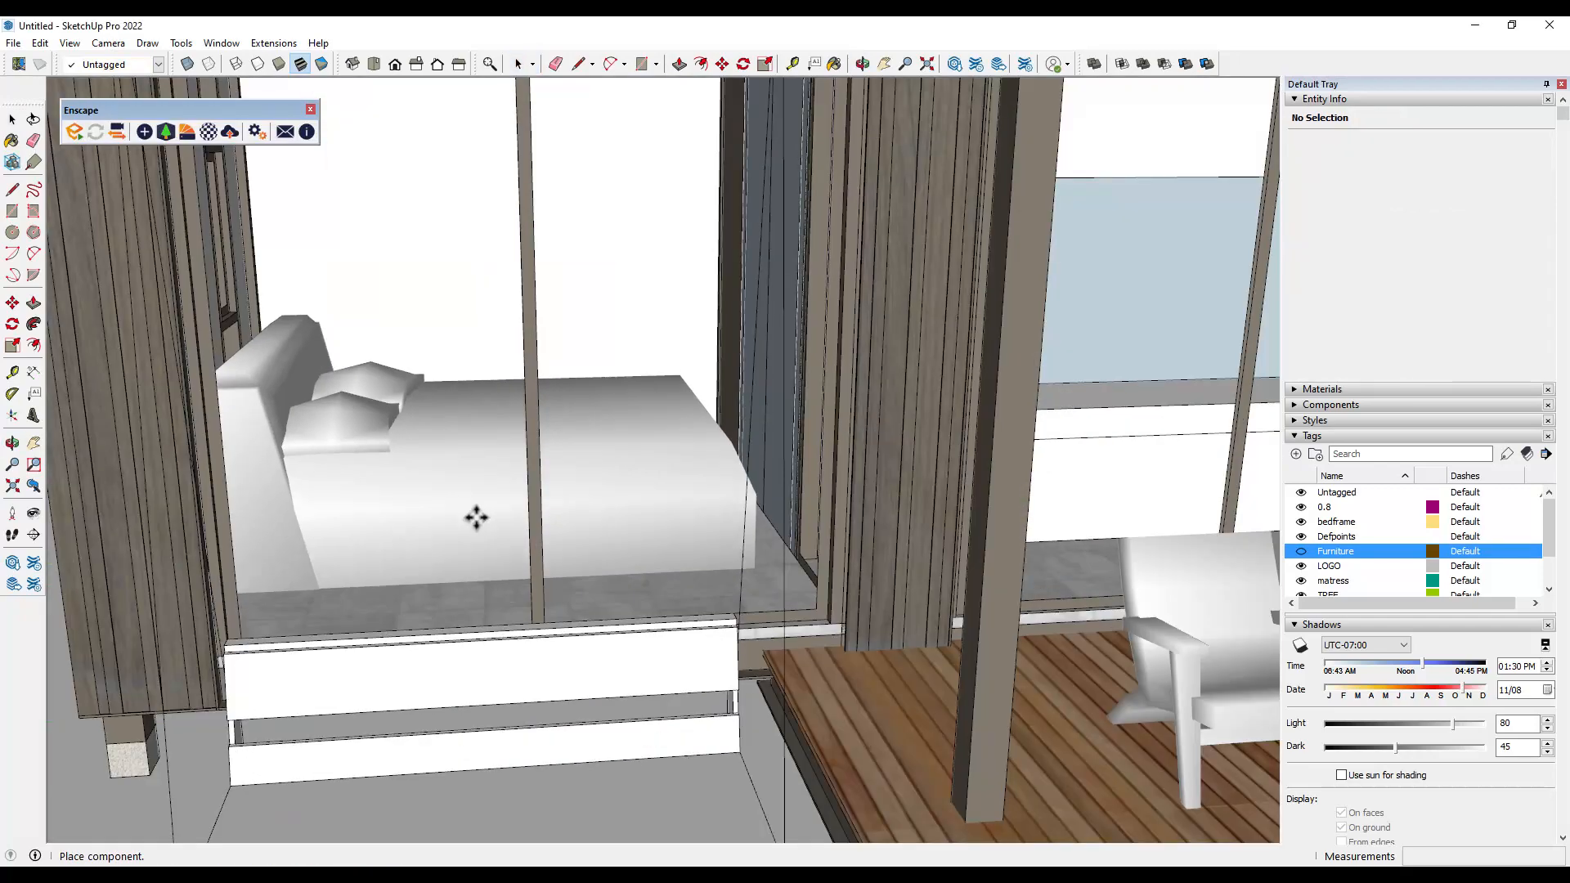
pyautogui.click(473, 515)
pyautogui.press('s')
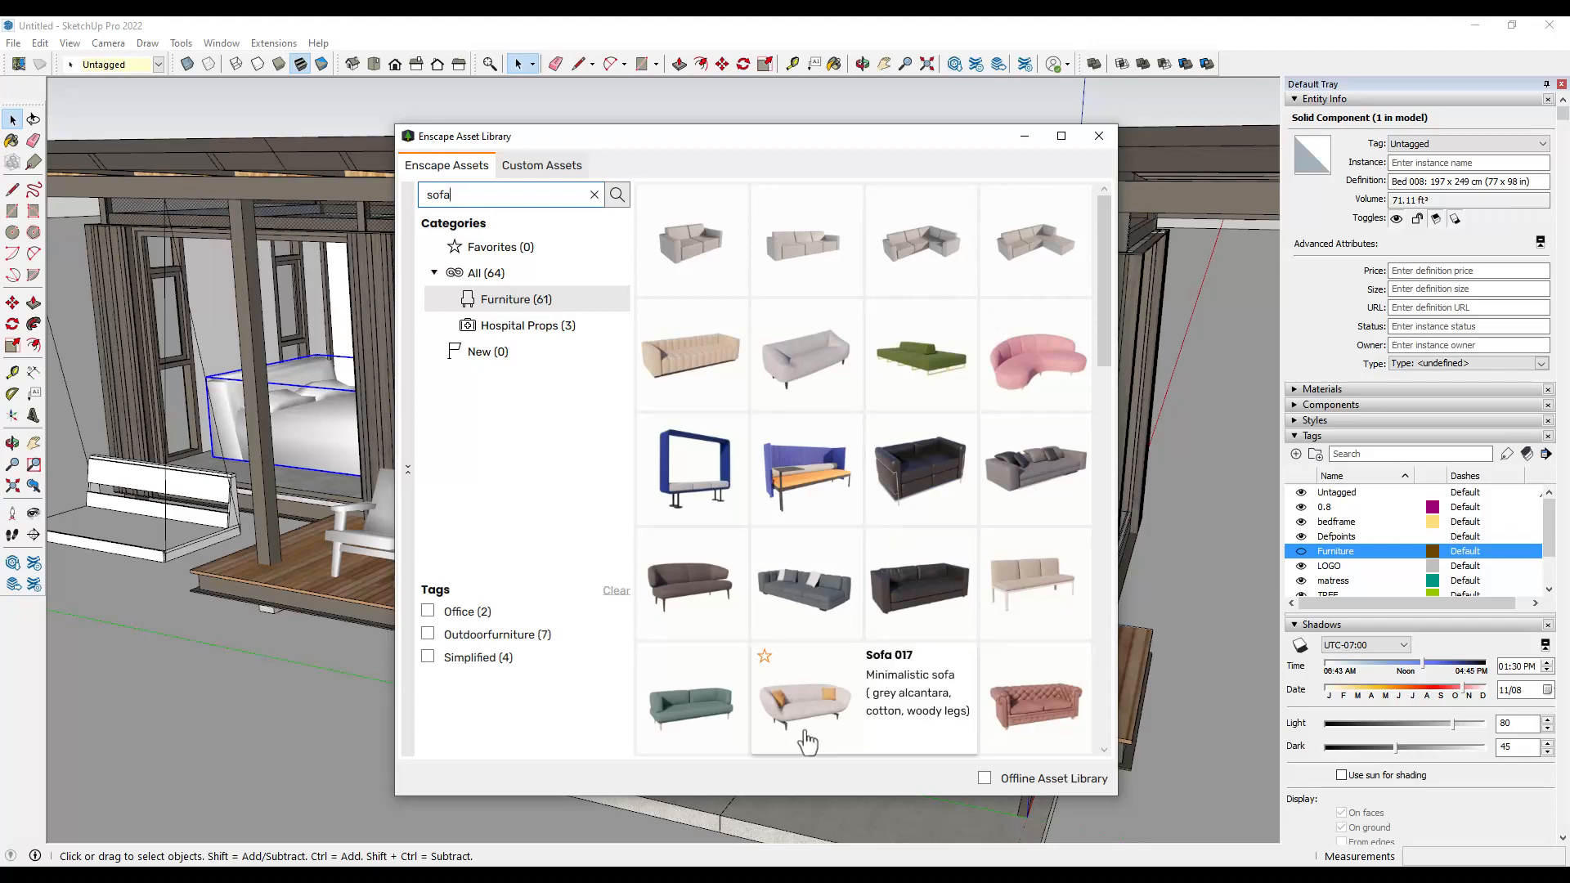
pyautogui.scroll(-3, 858, 720)
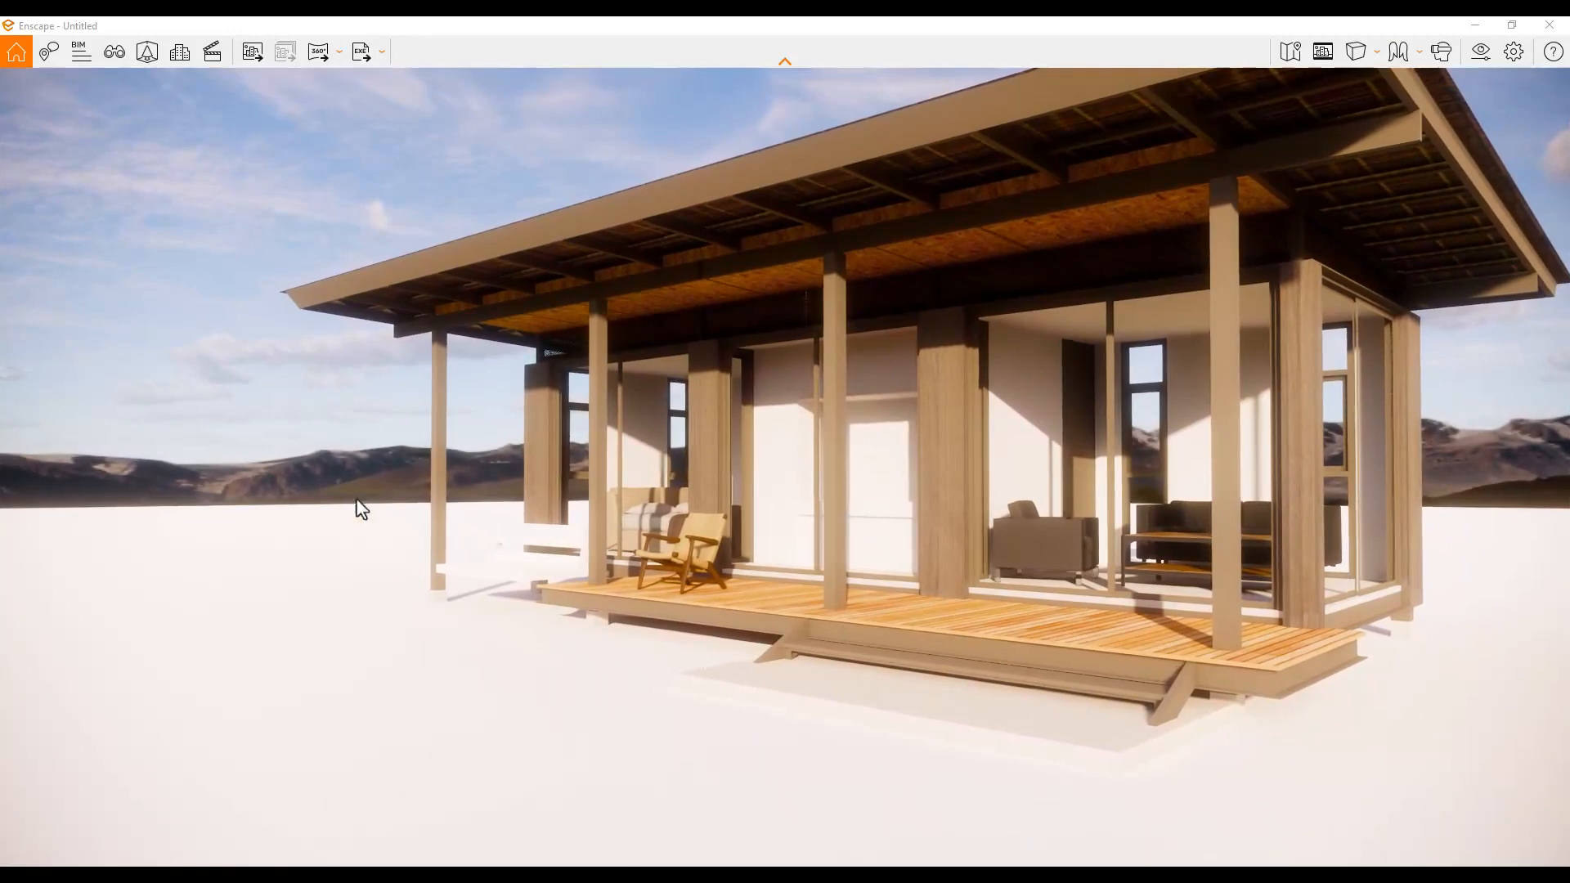
# Look over the furnished villa's front and deck from farther back in the Enscape render.
pyautogui.moveTo(357, 508); pyautogui.dragTo(298, 478)
pyautogui.scroll(-3, 645, 551)
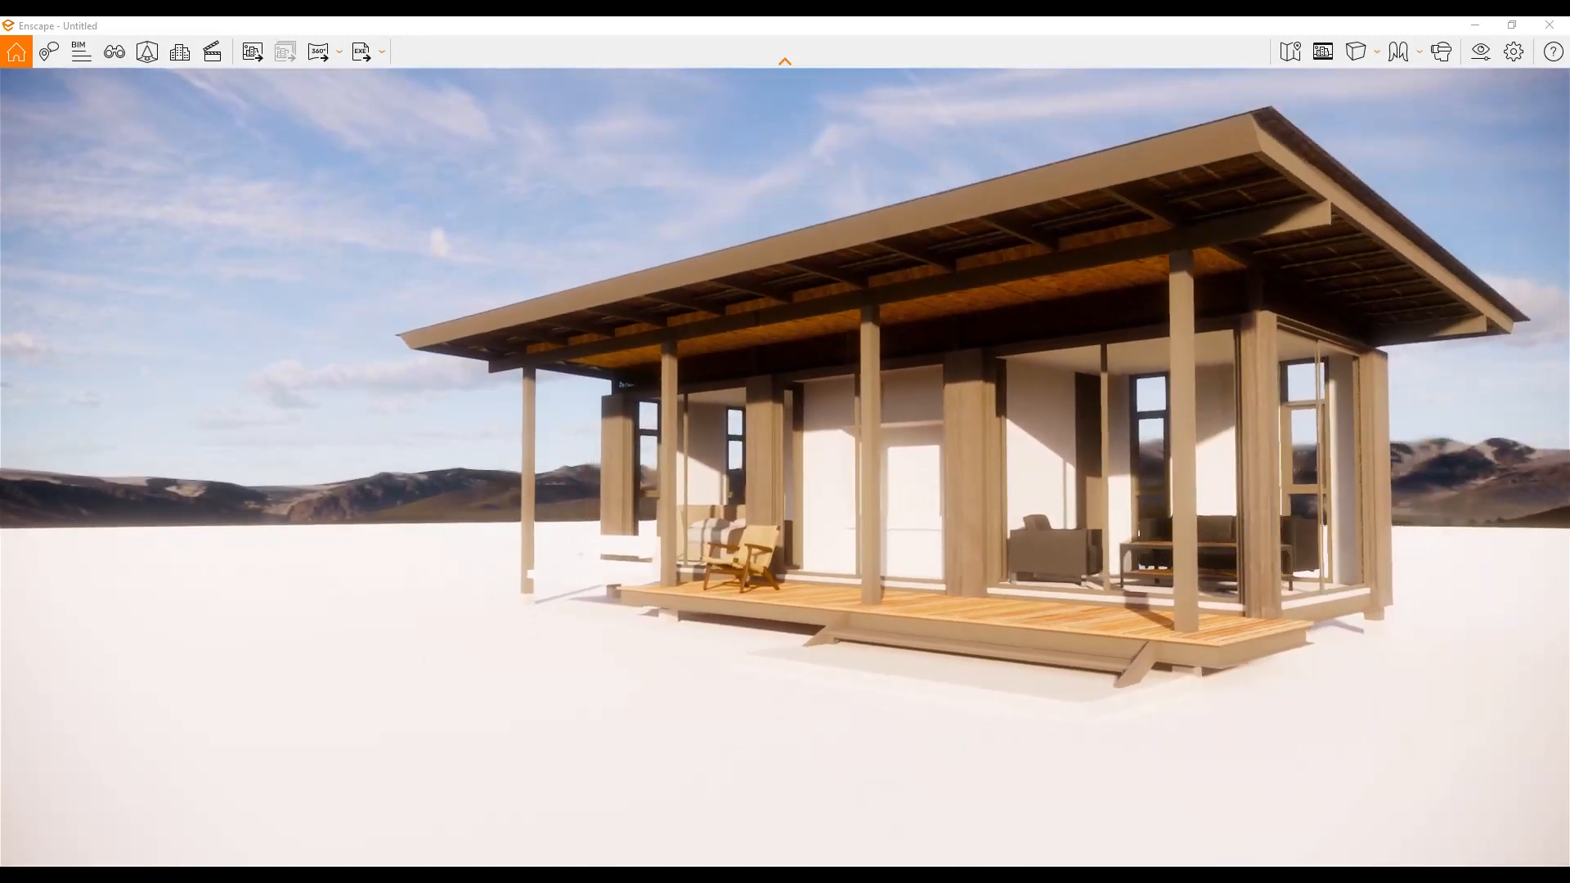
pyautogui.moveTo(644, 551); pyautogui.dragTo(846, 214)
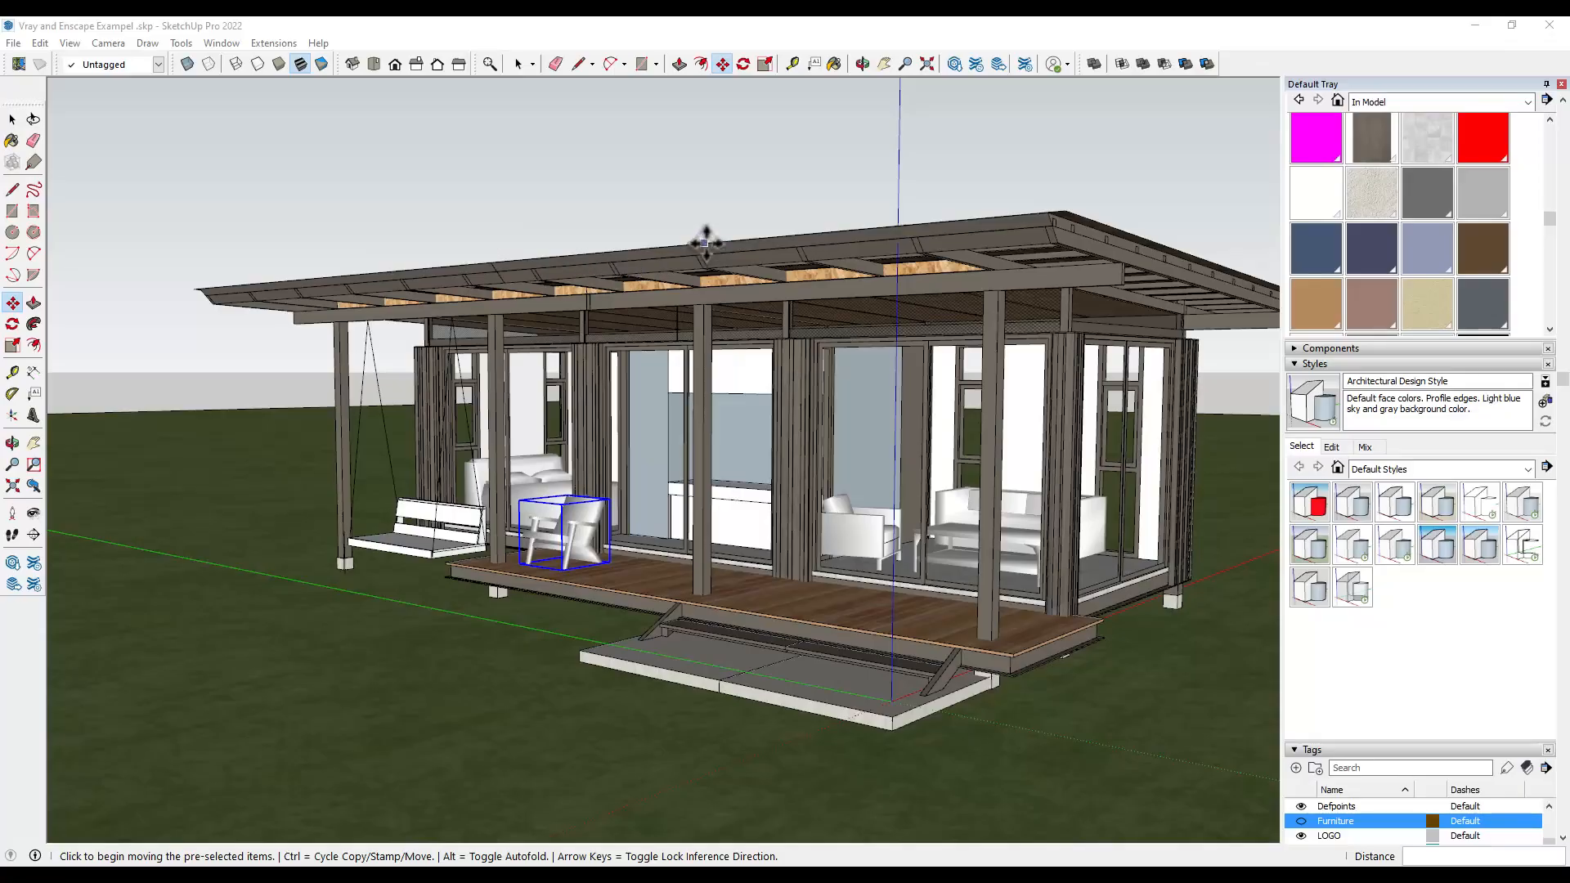
# Sample the wood plank material from the villa's front deck.
pyautogui.press('space')
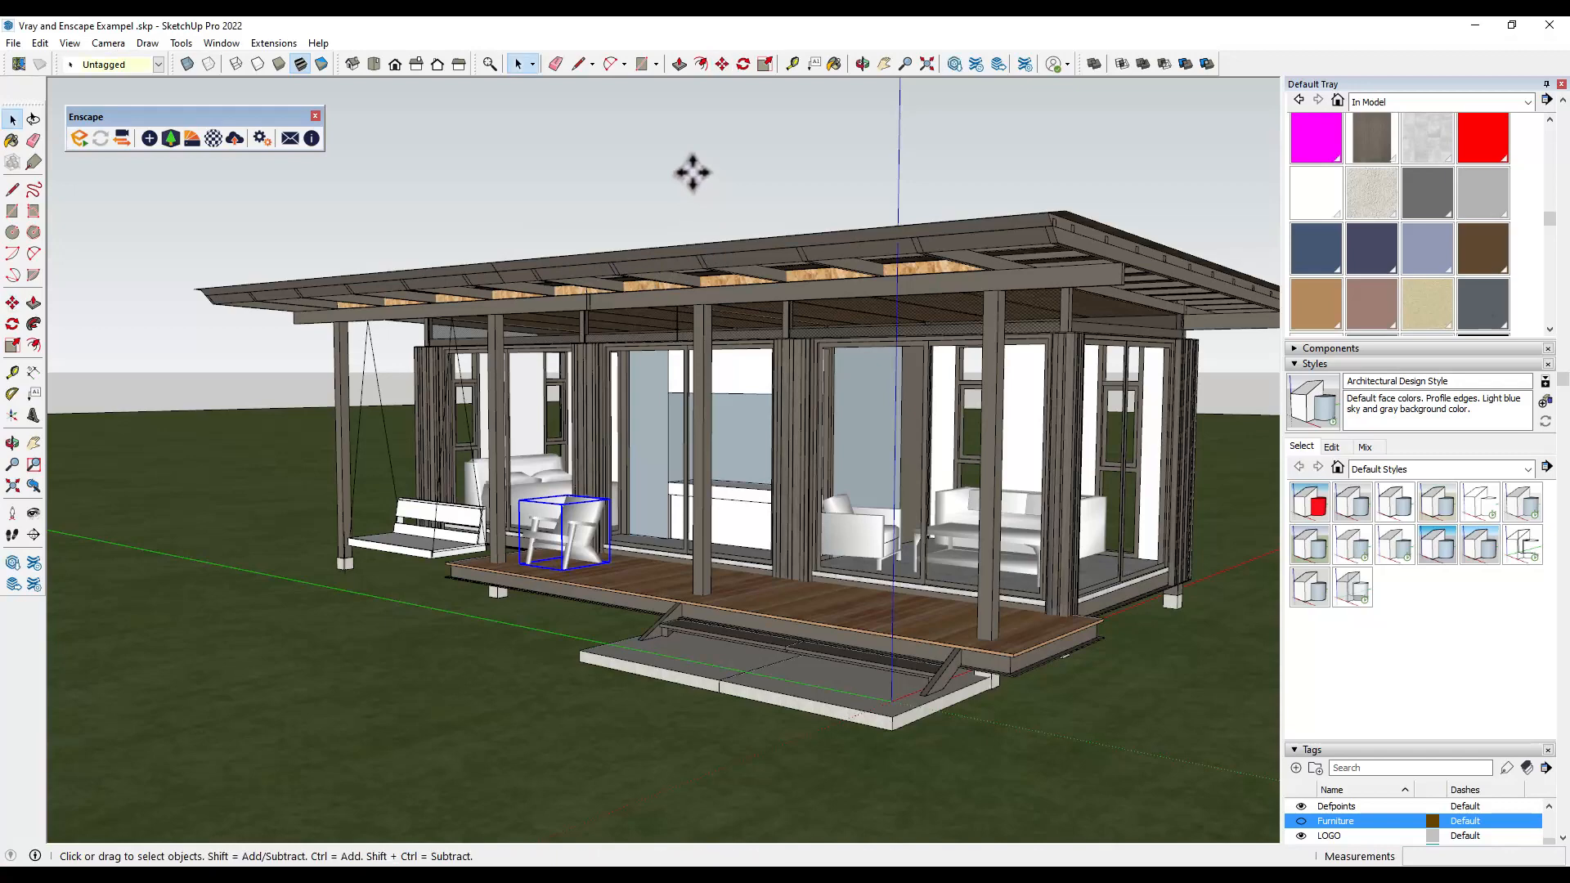
pyautogui.moveTo(747, 183); pyautogui.dragTo(725, 214, button='middle')
pyautogui.keyDown('shift'); pyautogui.moveTo(742, 477); pyautogui.dragTo(729, 403, button='middle'); pyautogui.keyUp('shift')
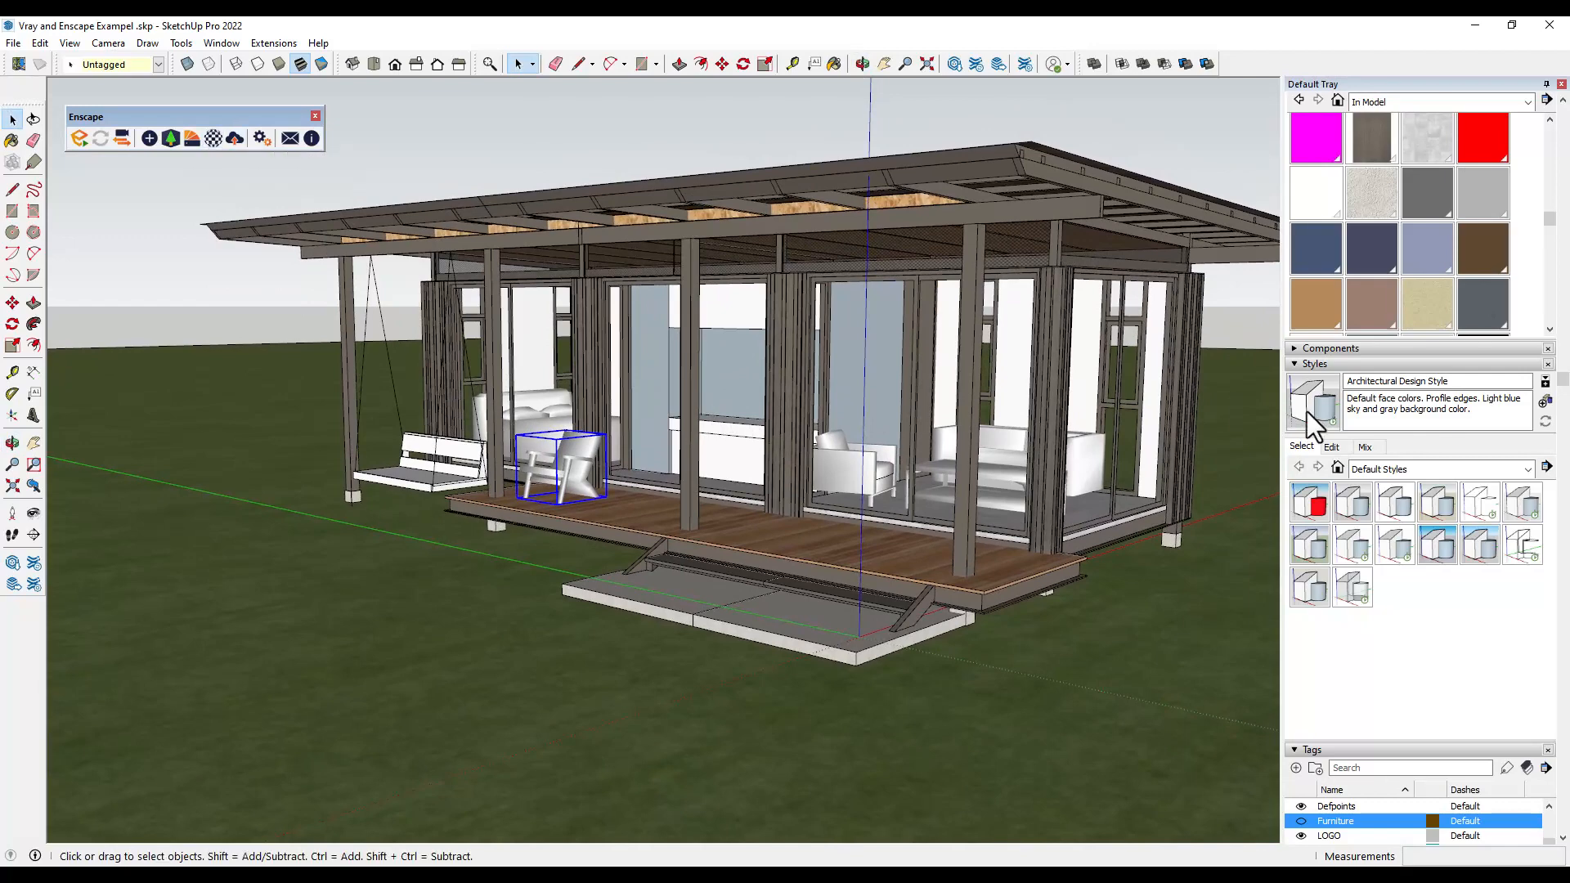
pyautogui.scroll(5, 1522, 362)
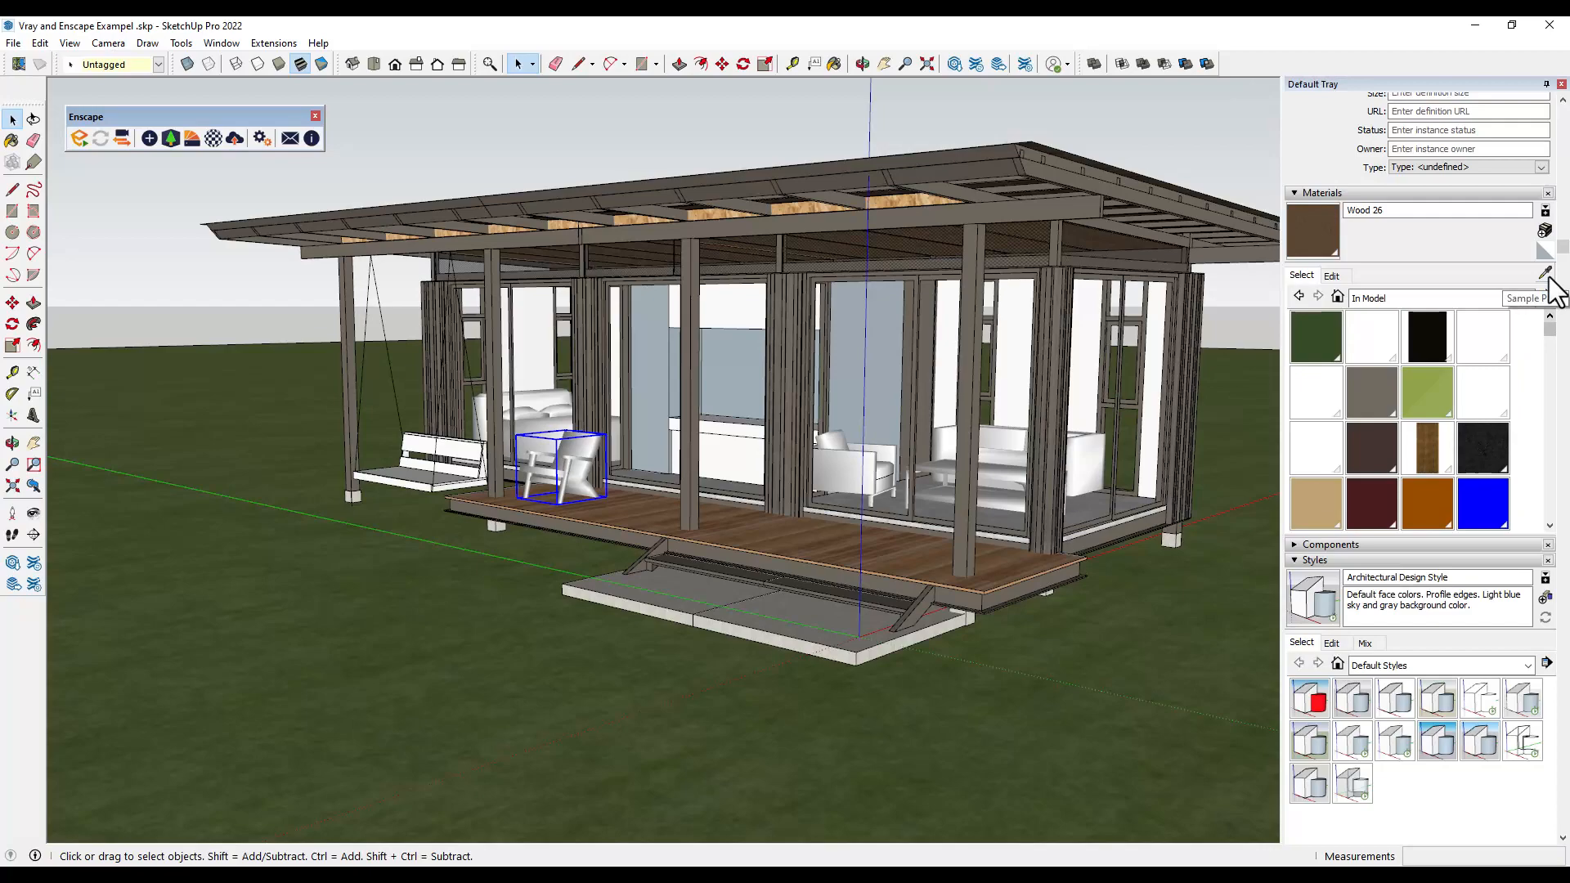
pyautogui.click(1546, 274)
pyautogui.moveTo(825, 553); pyautogui.dragTo(801, 651, button='middle')
pyautogui.scroll(3, 794, 614)
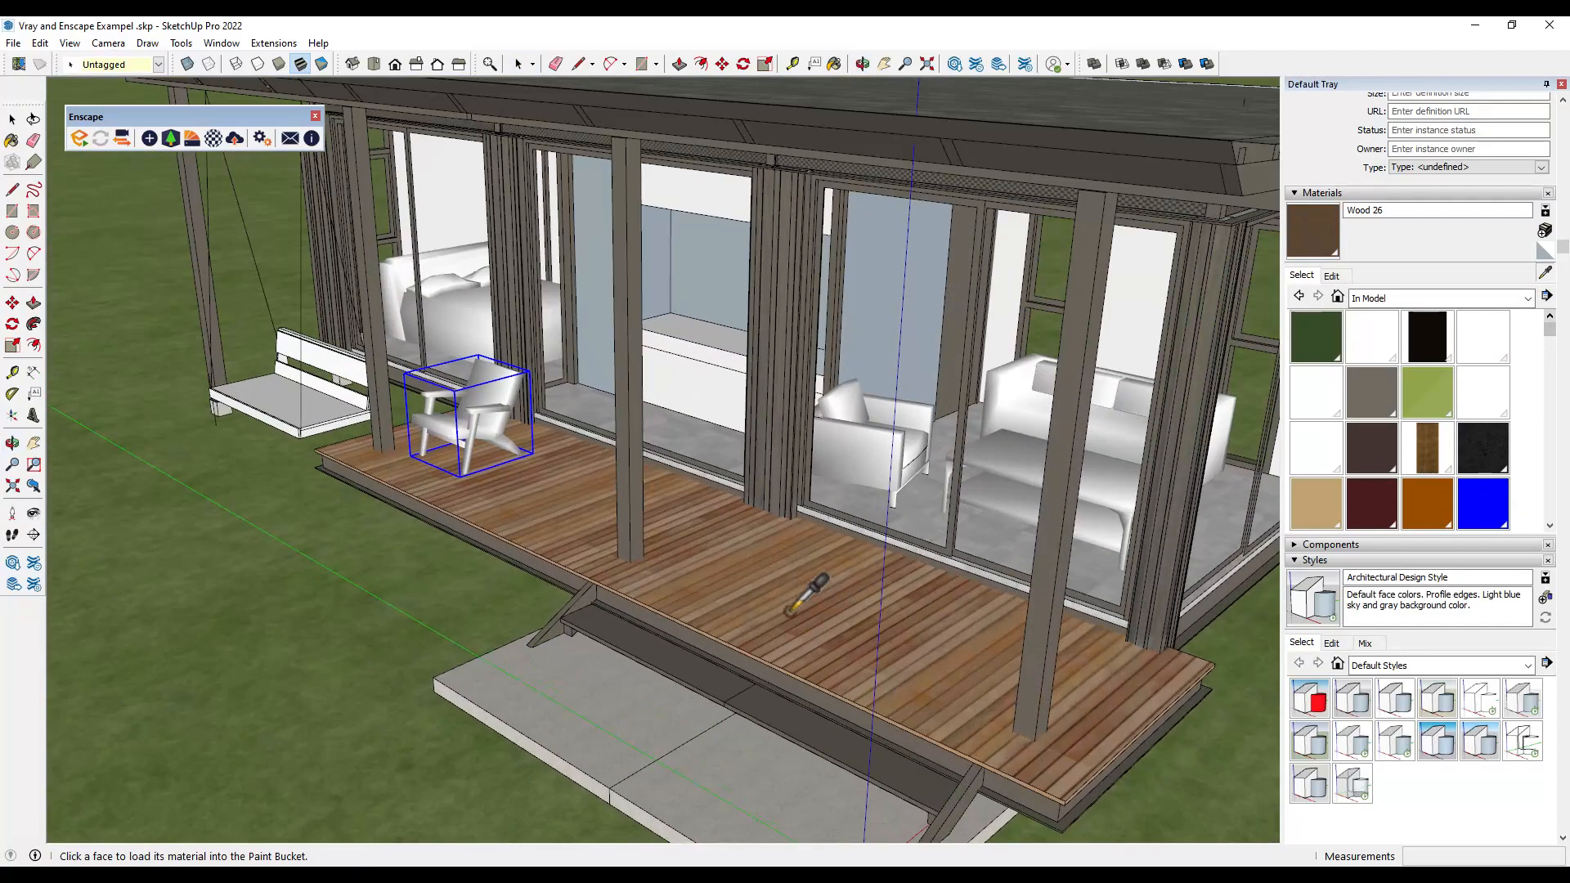
pyautogui.click(782, 611)
# Open the Enscape Material Editor while keeping the wooden deck in close view.
pyautogui.scroll(3, 826, 628)
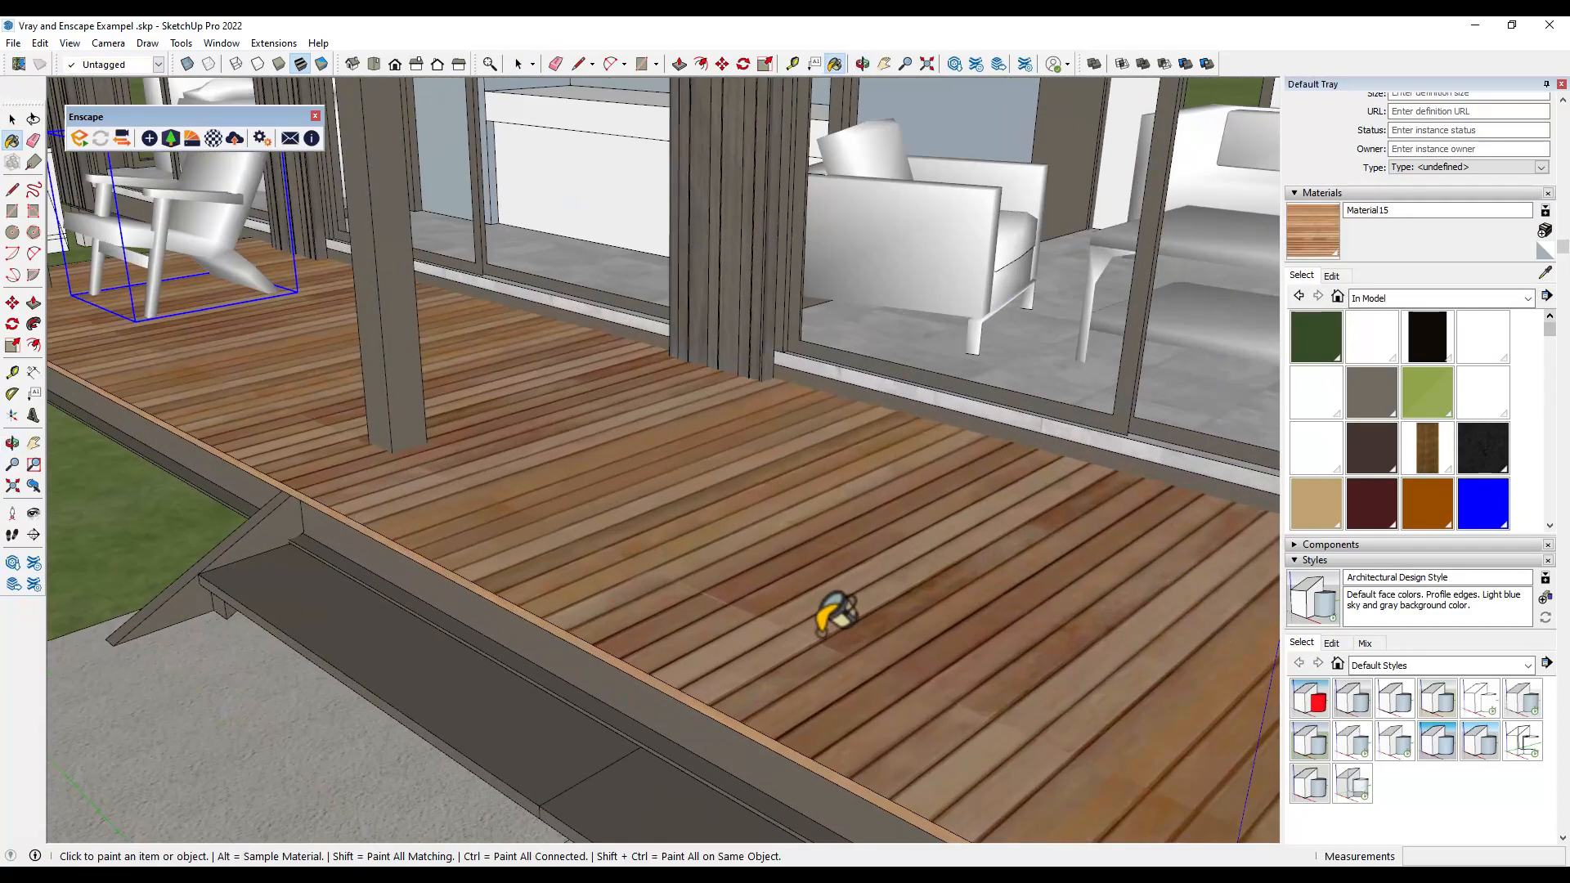
pyautogui.moveTo(830, 614); pyautogui.dragTo(842, 582, button='middle')
pyautogui.scroll(-3, 686, 468)
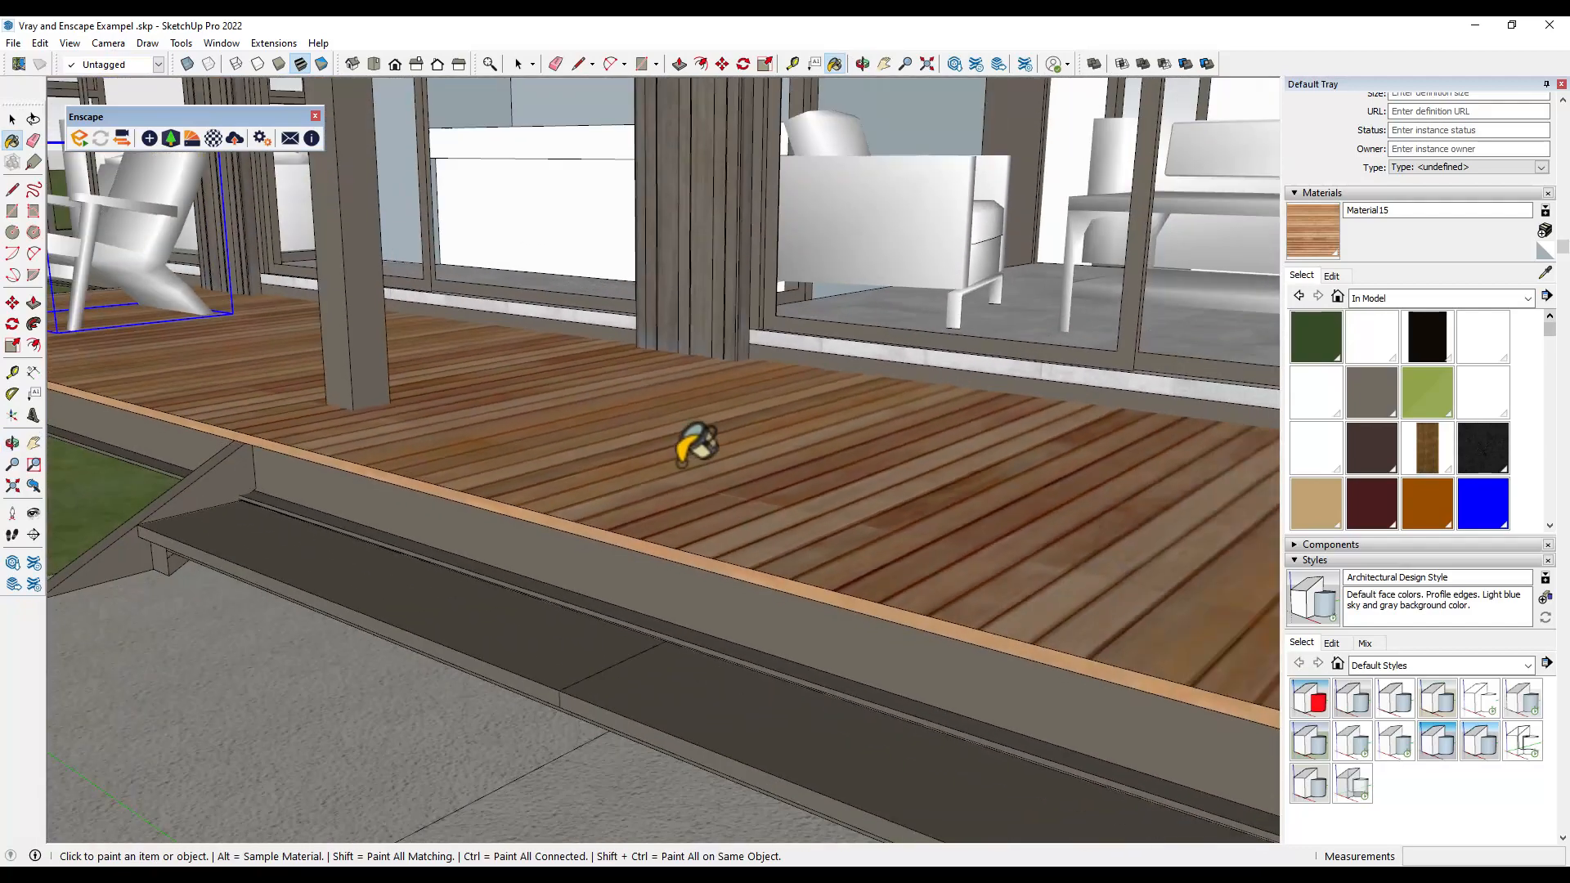
pyautogui.moveTo(684, 470); pyautogui.dragTo(708, 508, button='middle')
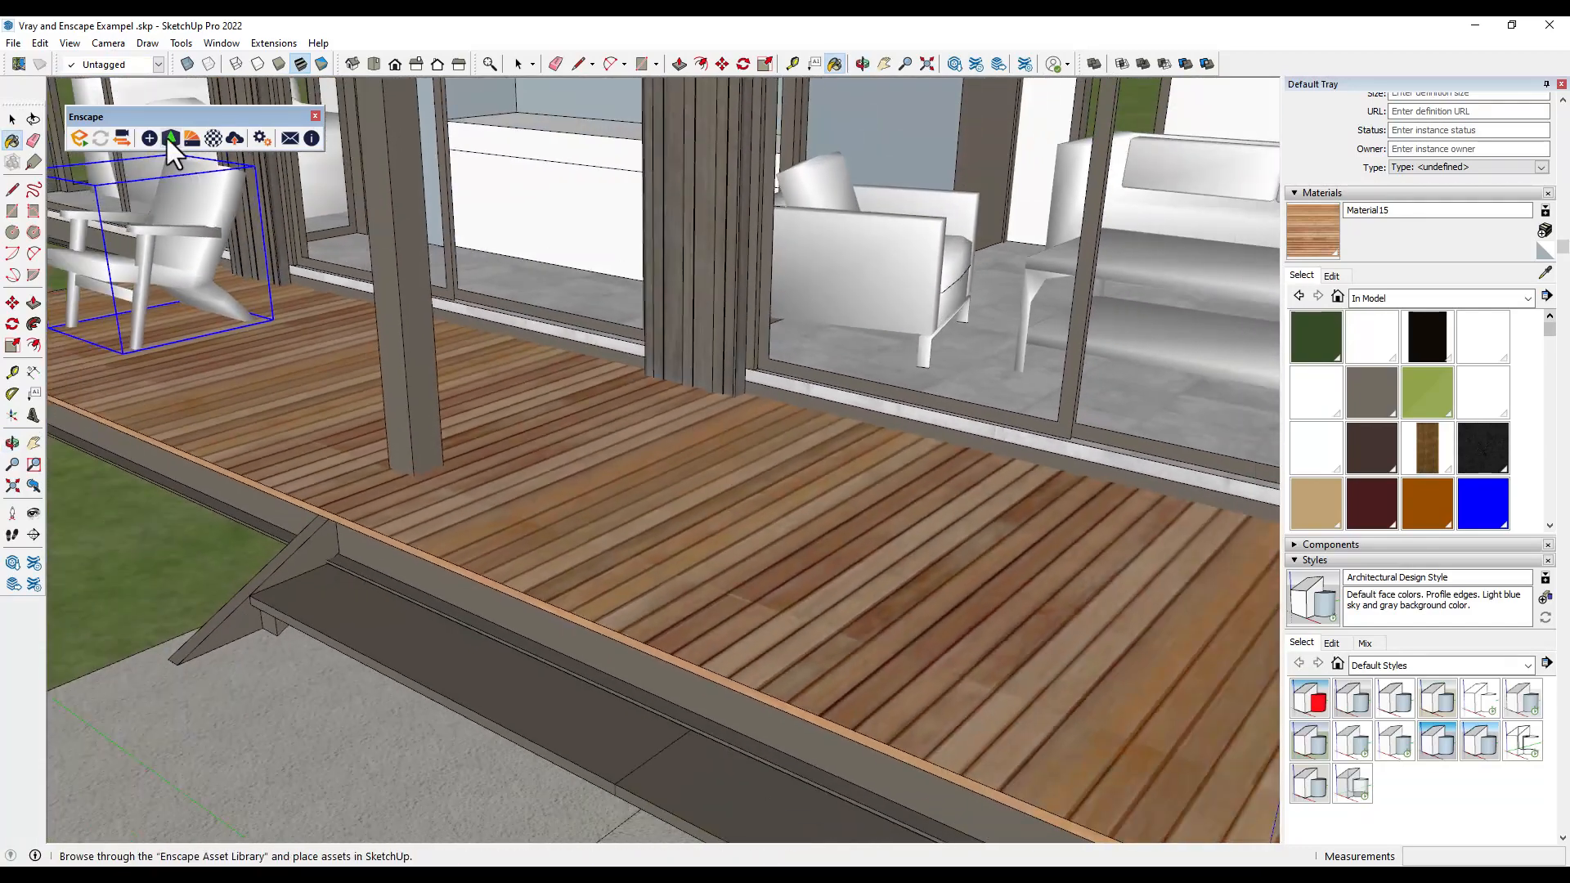
pyautogui.click(216, 136)
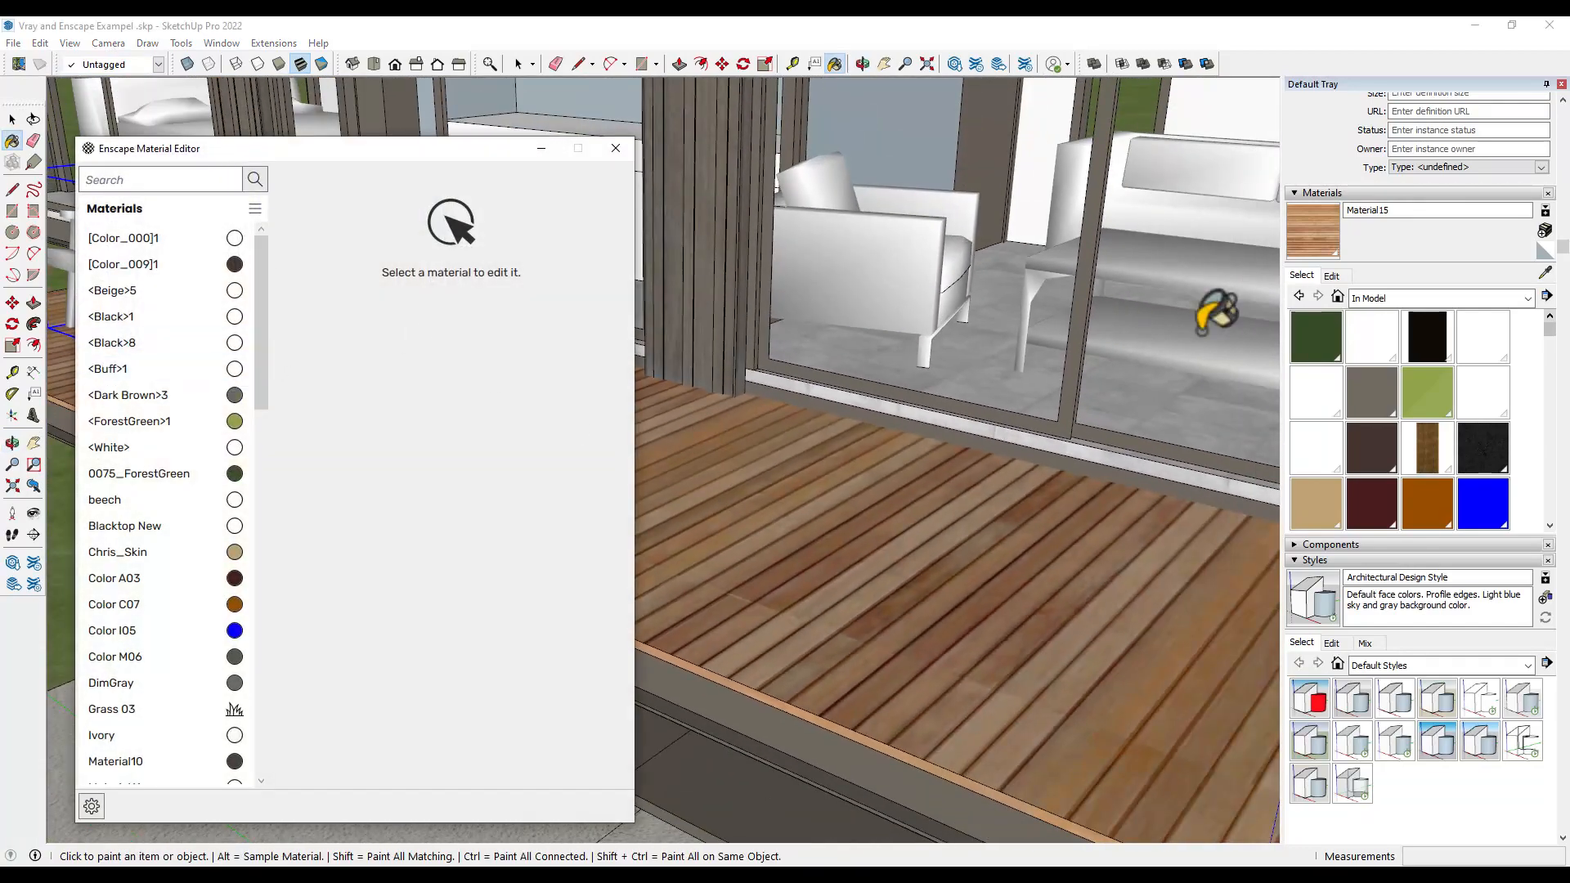
# Sample the front deck's Material15 and replace it with the Enscape material Wood 01, Brick Bond from the Wood category.
pyautogui.click(1544, 272)
pyautogui.click(915, 545)
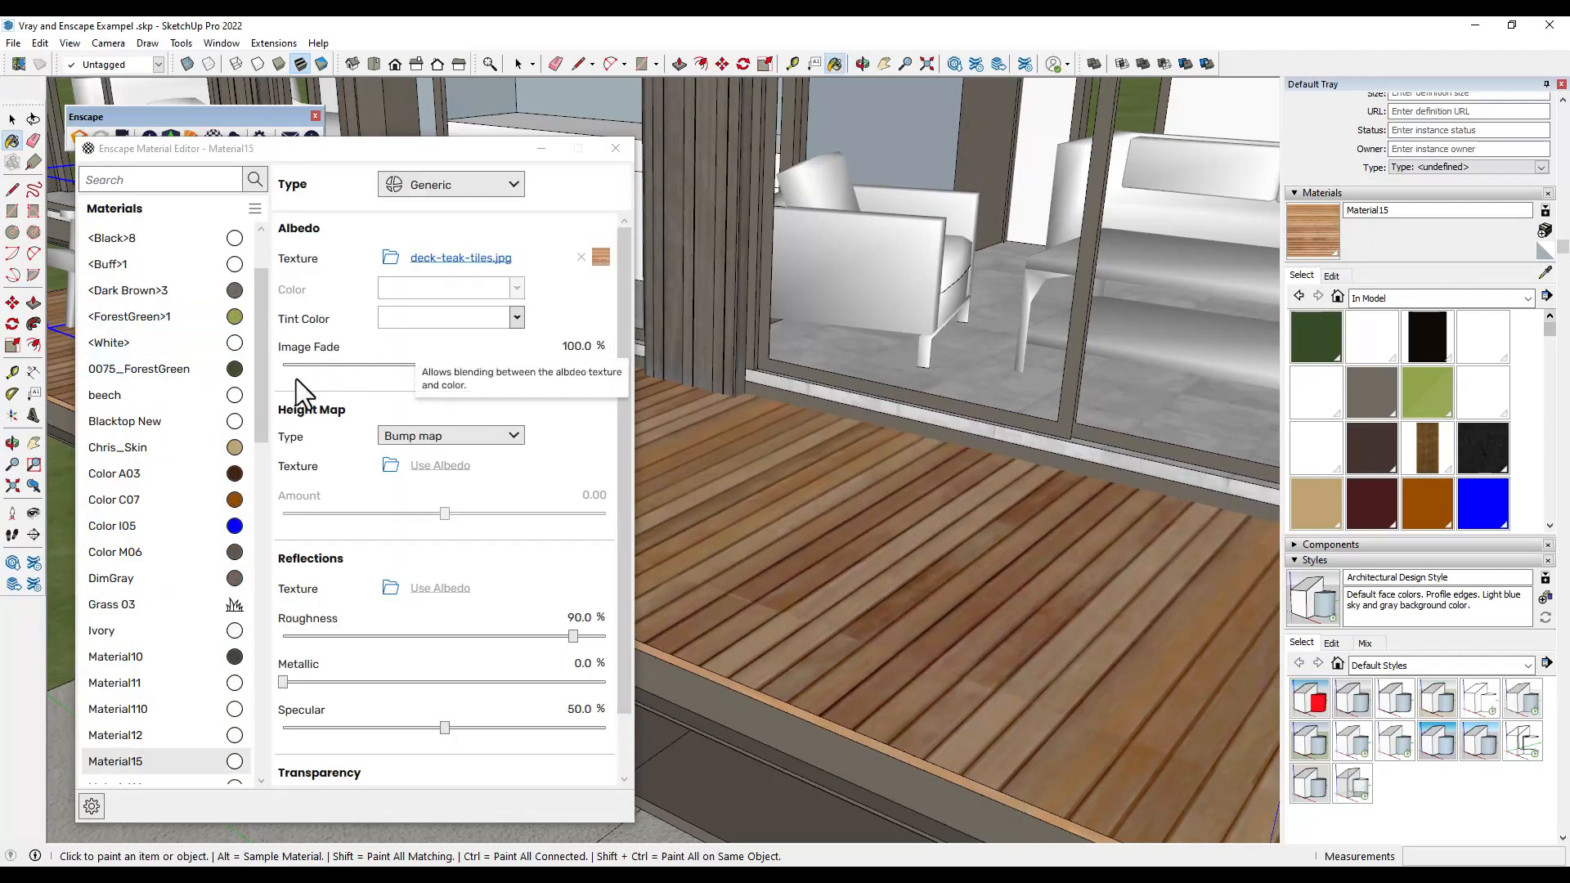
pyautogui.rightClick(134, 763)
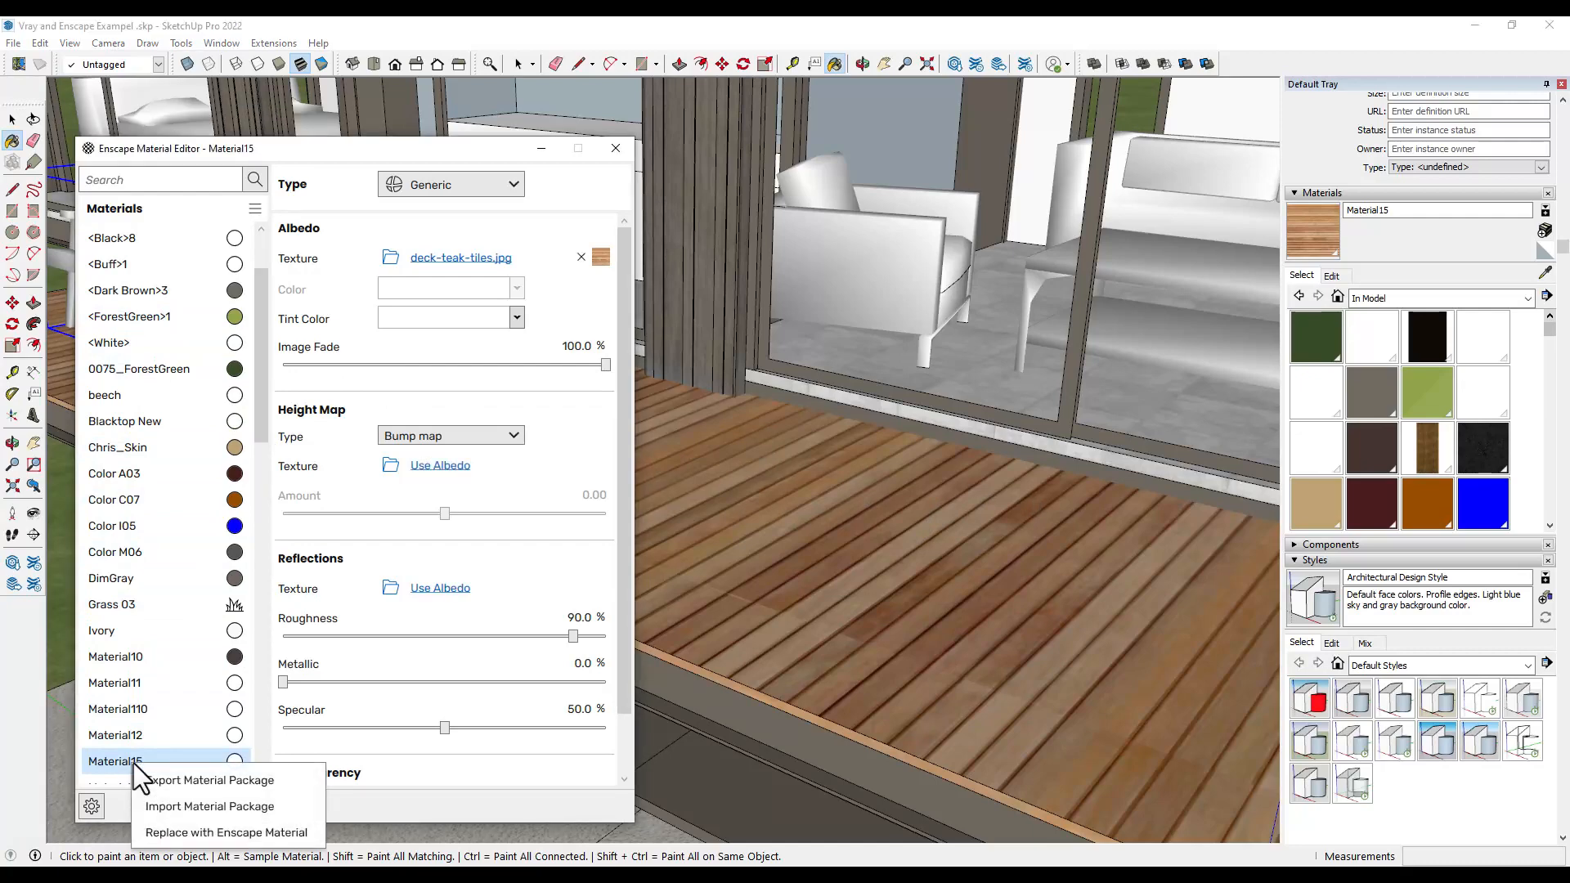
pyautogui.click(213, 832)
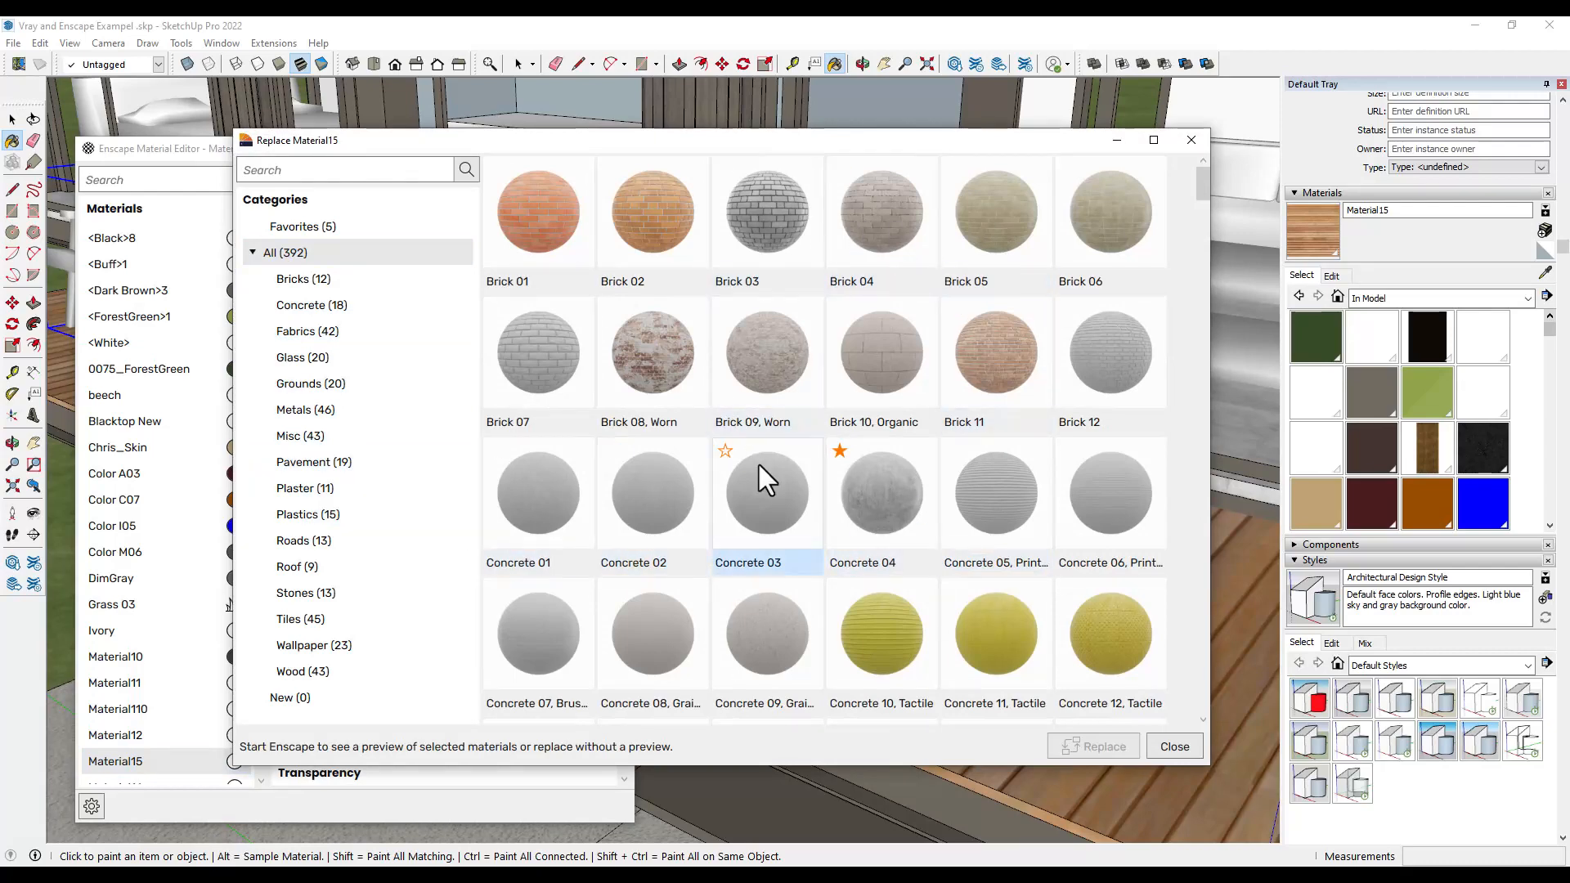
pyautogui.click(309, 671)
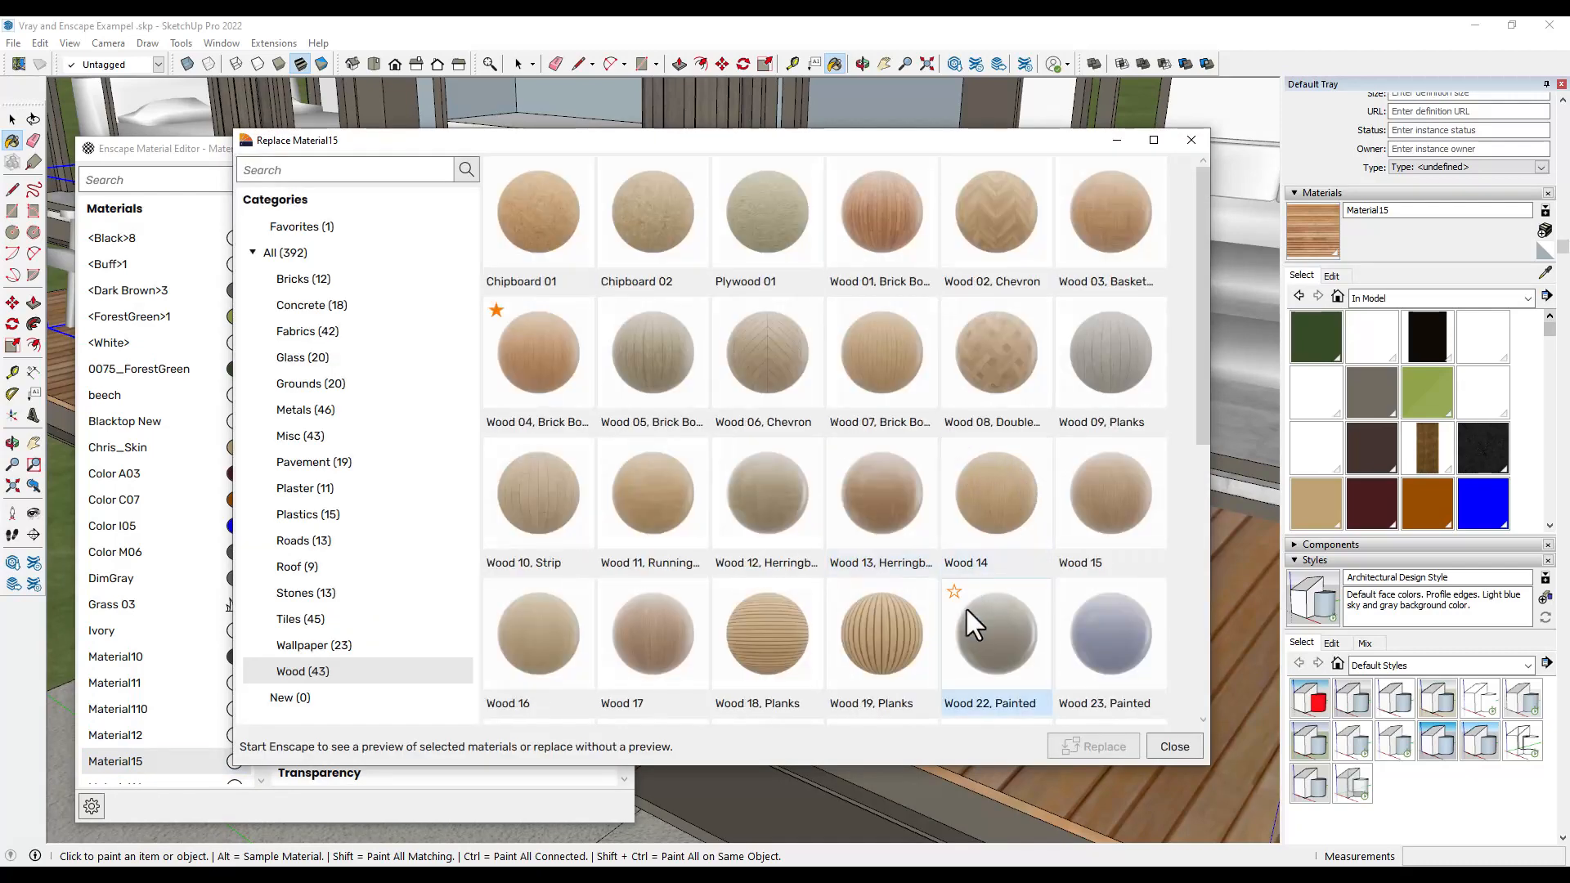
pyautogui.click(872, 203)
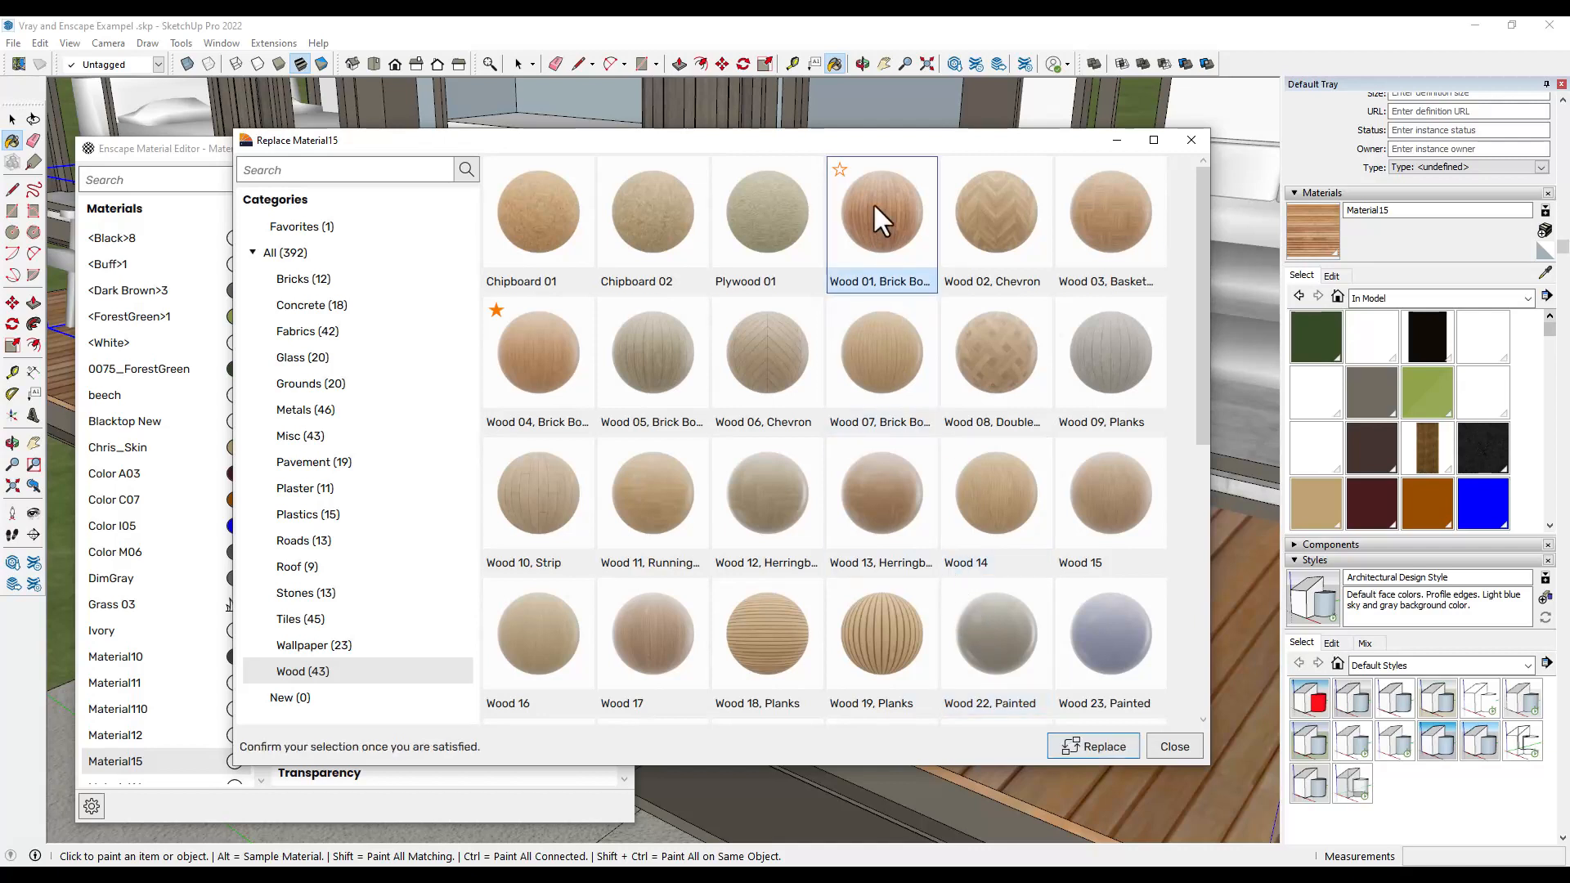
pyautogui.click(1096, 744)
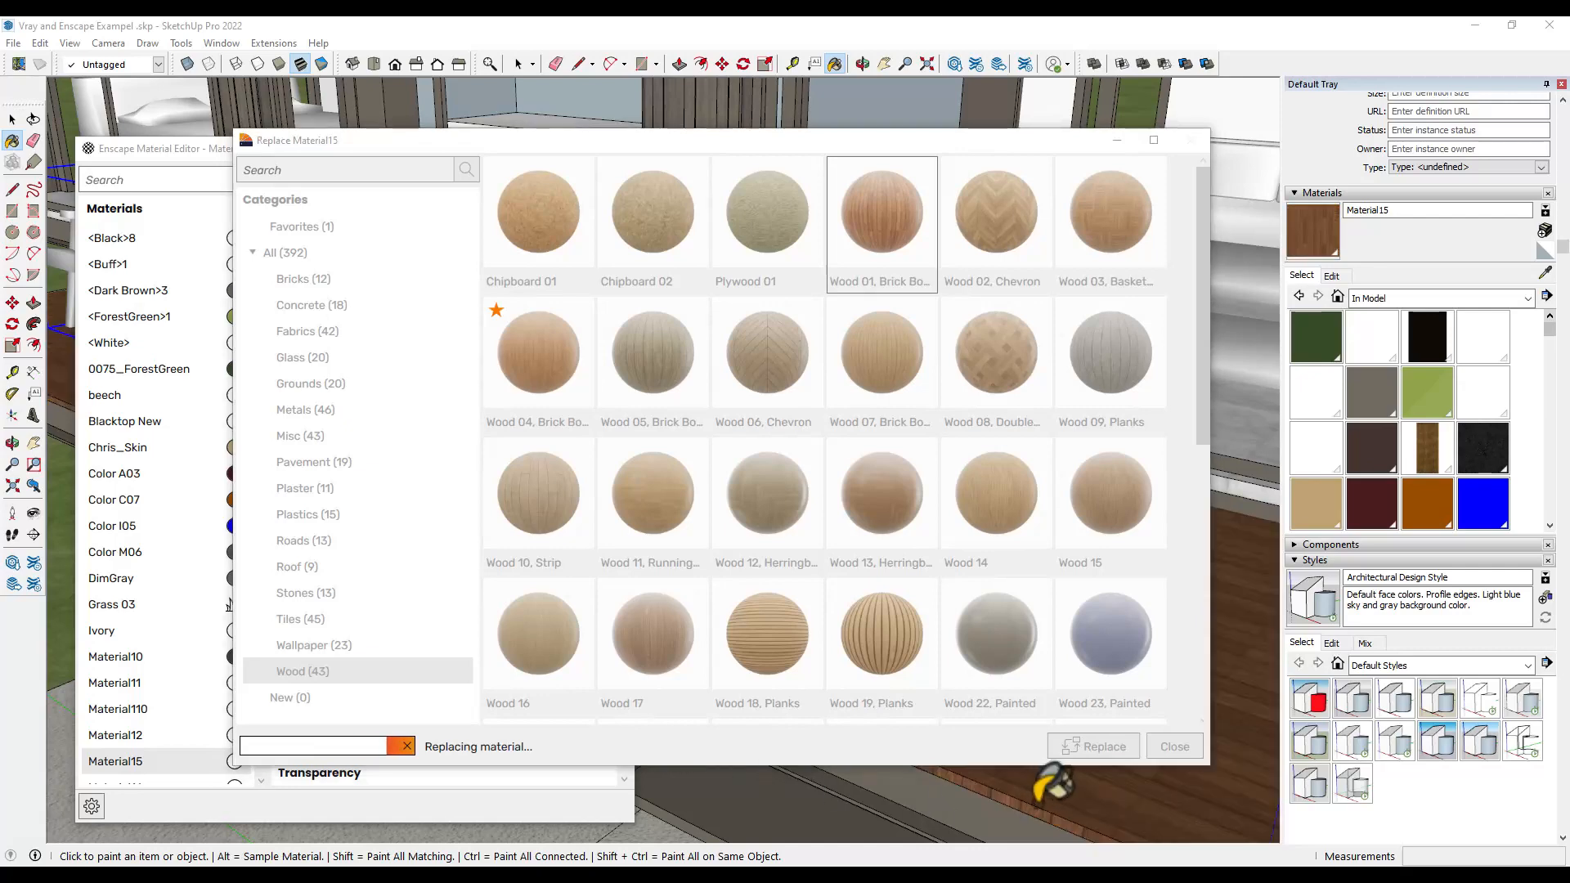
pyautogui.scroll(5, 878, 654)
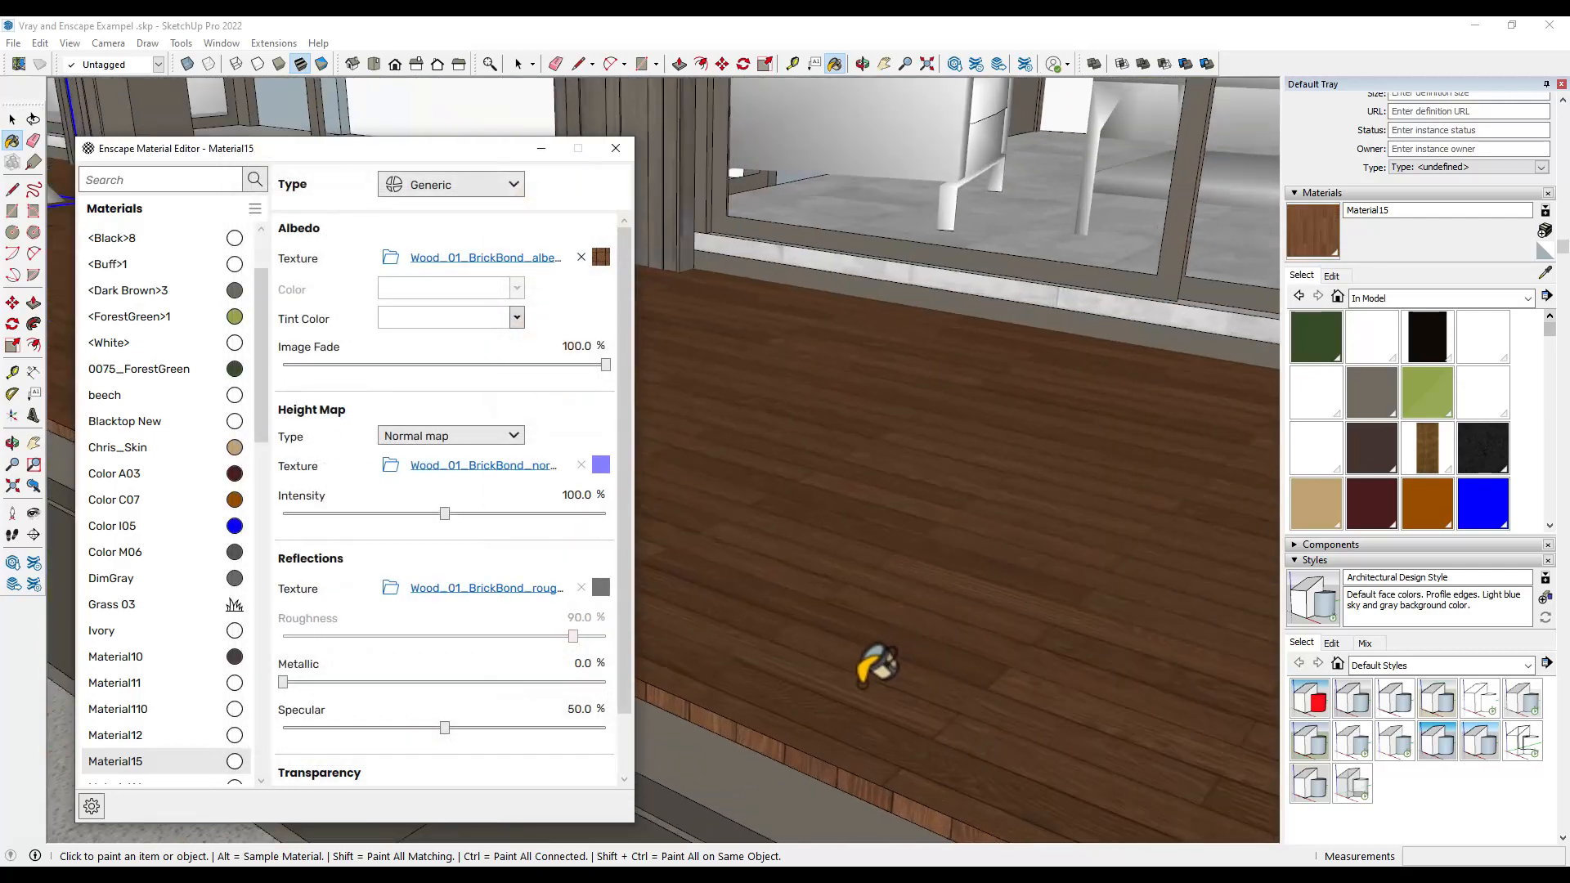
pyautogui.scroll(-5, 877, 654)
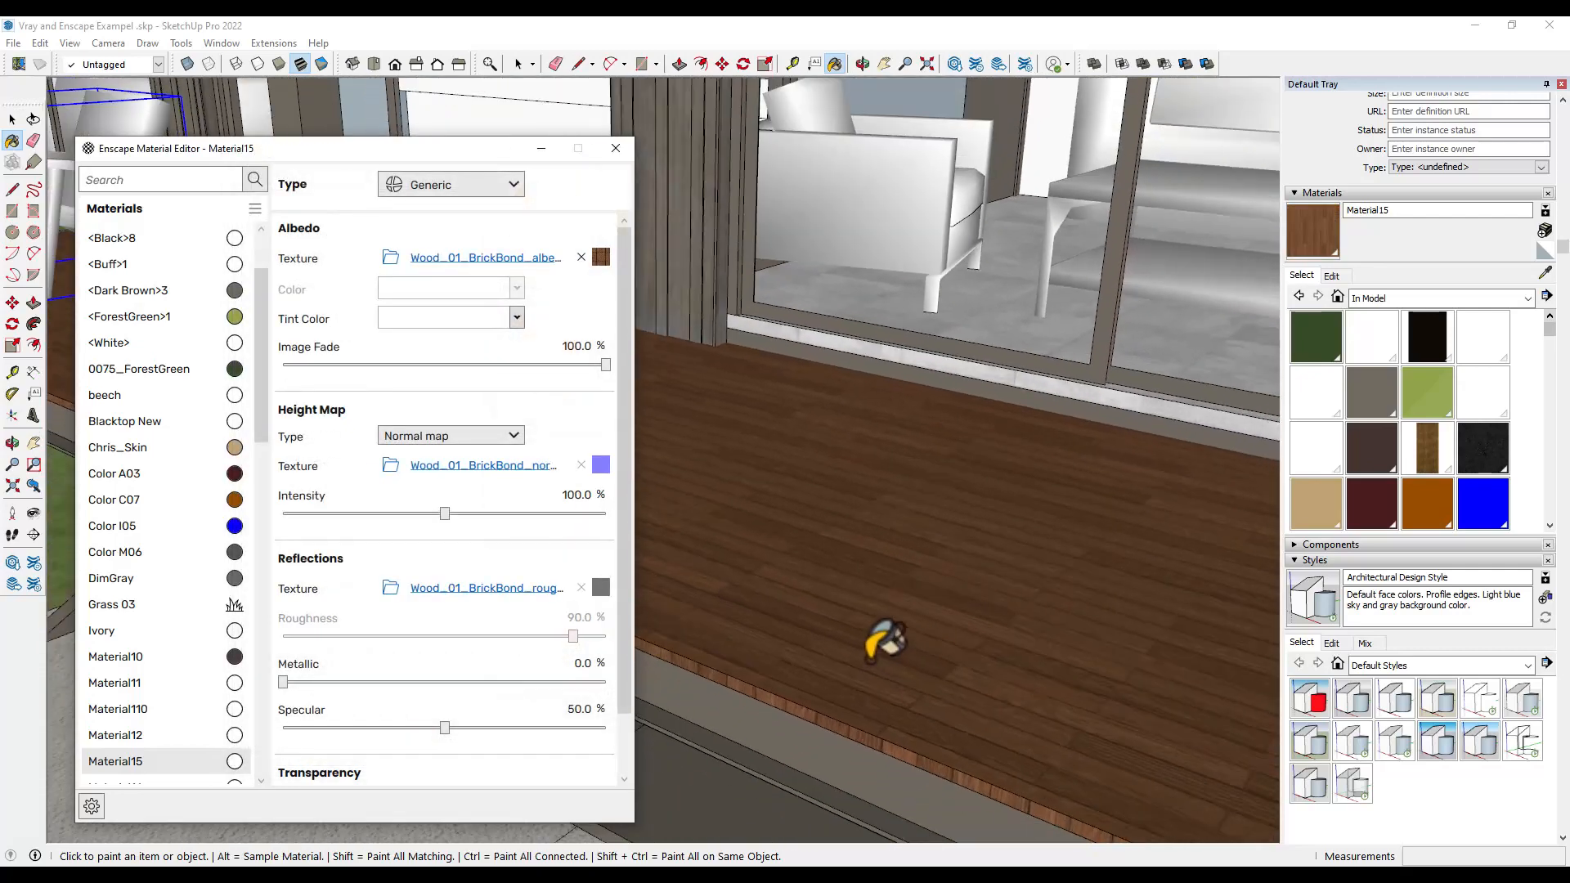
# Replace the interior floor's Material36 with an Enscape material from the Tiles category.
pyautogui.moveTo(877, 642)
pyautogui.mouseDown(button='middle')
pyautogui.moveTo(866, 601)
pyautogui.moveTo(868, 618)
pyautogui.mouseUp(button='middle')
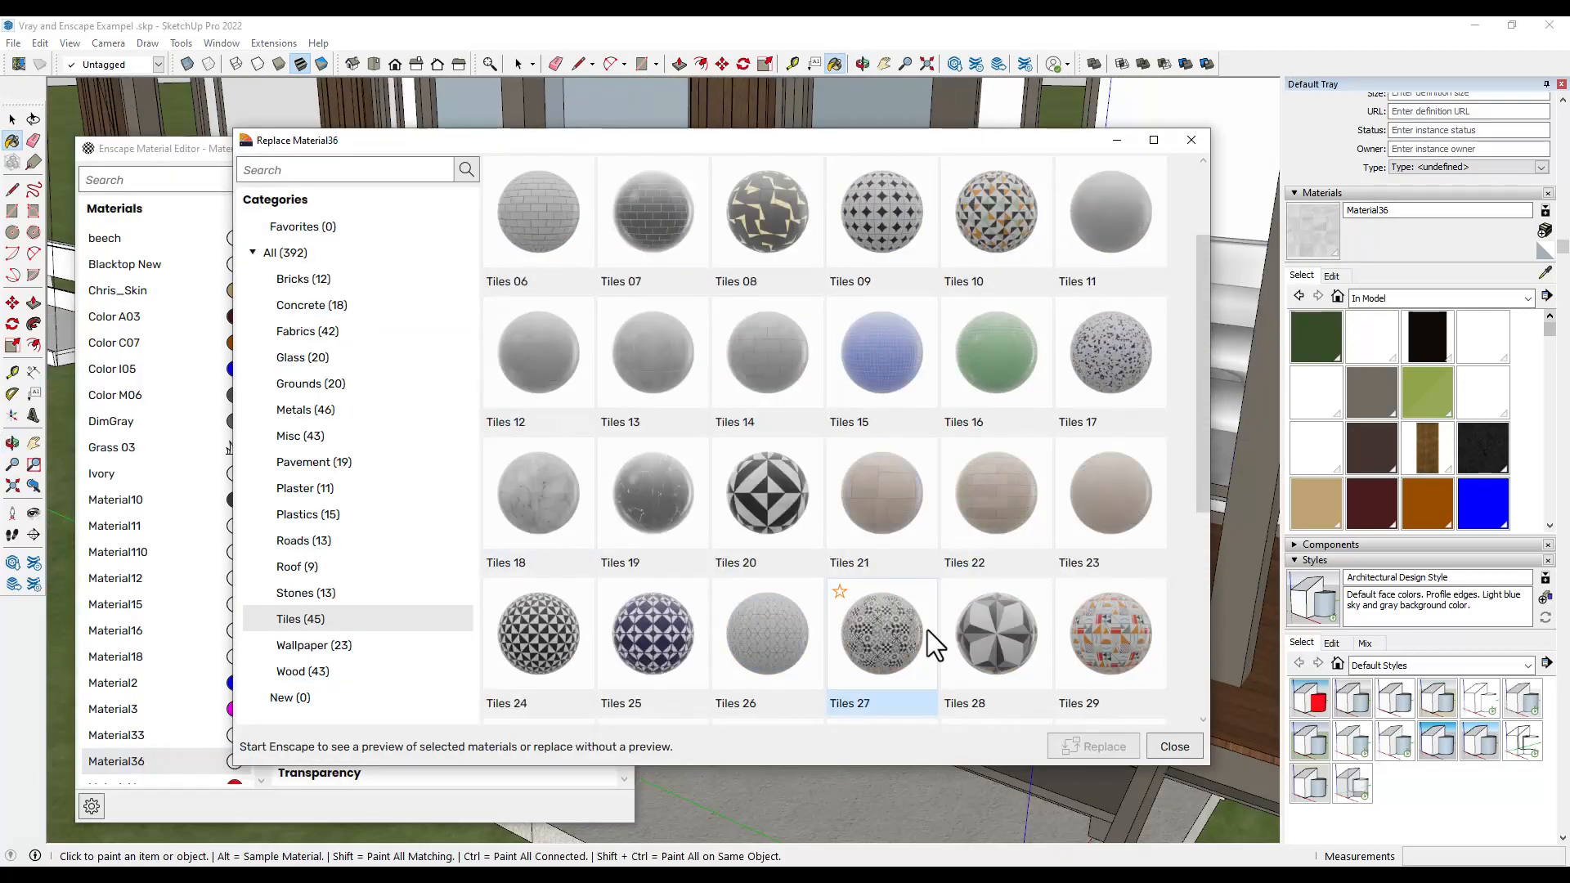
pyautogui.click(1108, 744)
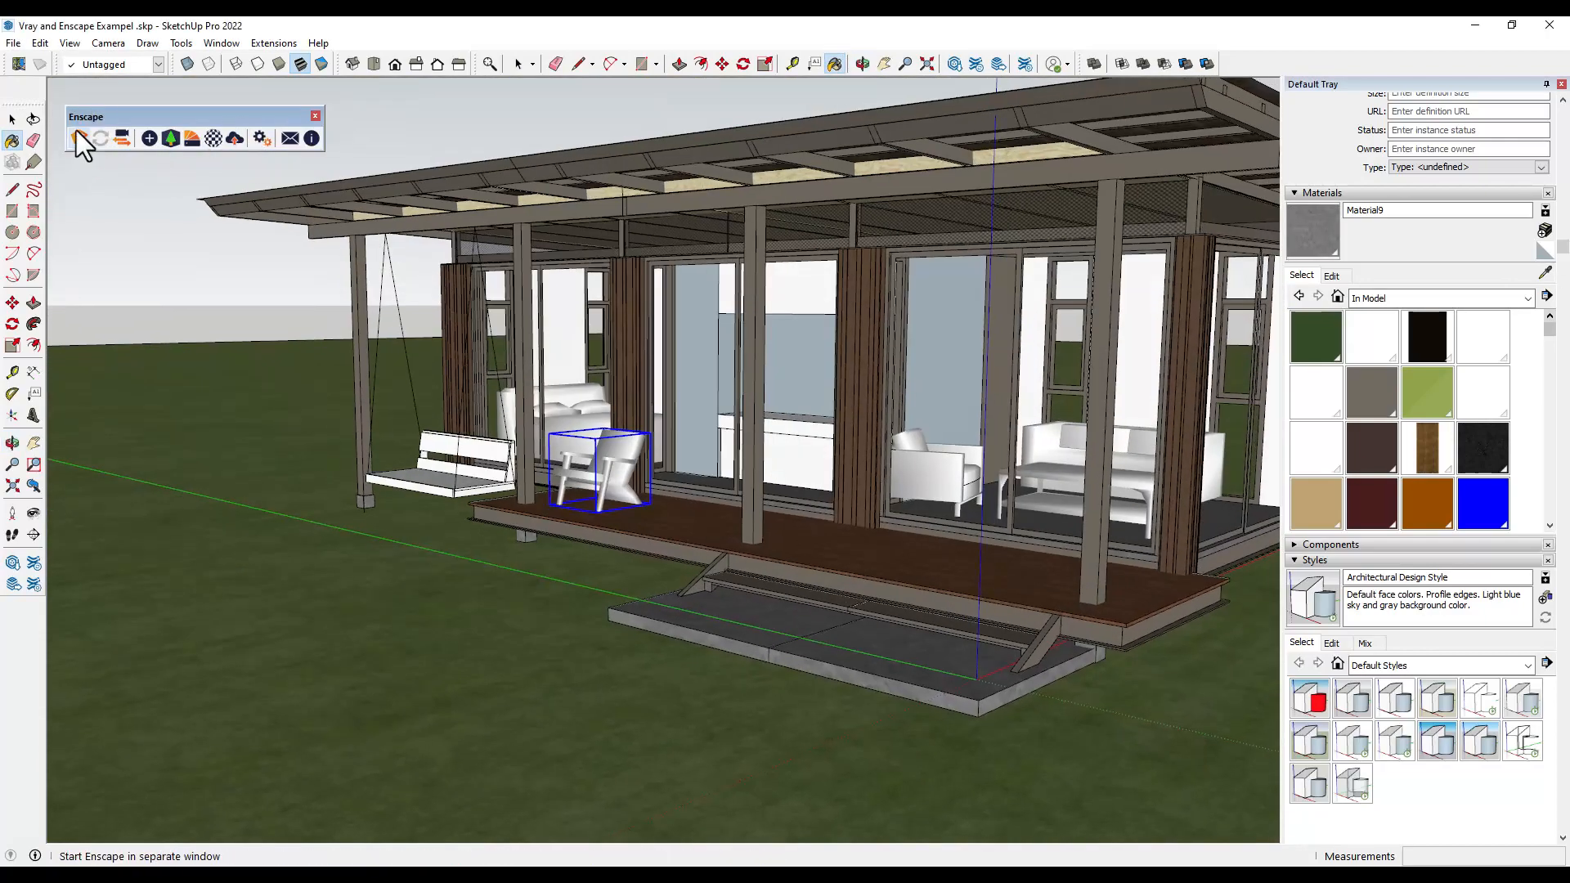
# Start the Enscape render window and look over the villa's front from around the deck.
pyautogui.click(78, 136)
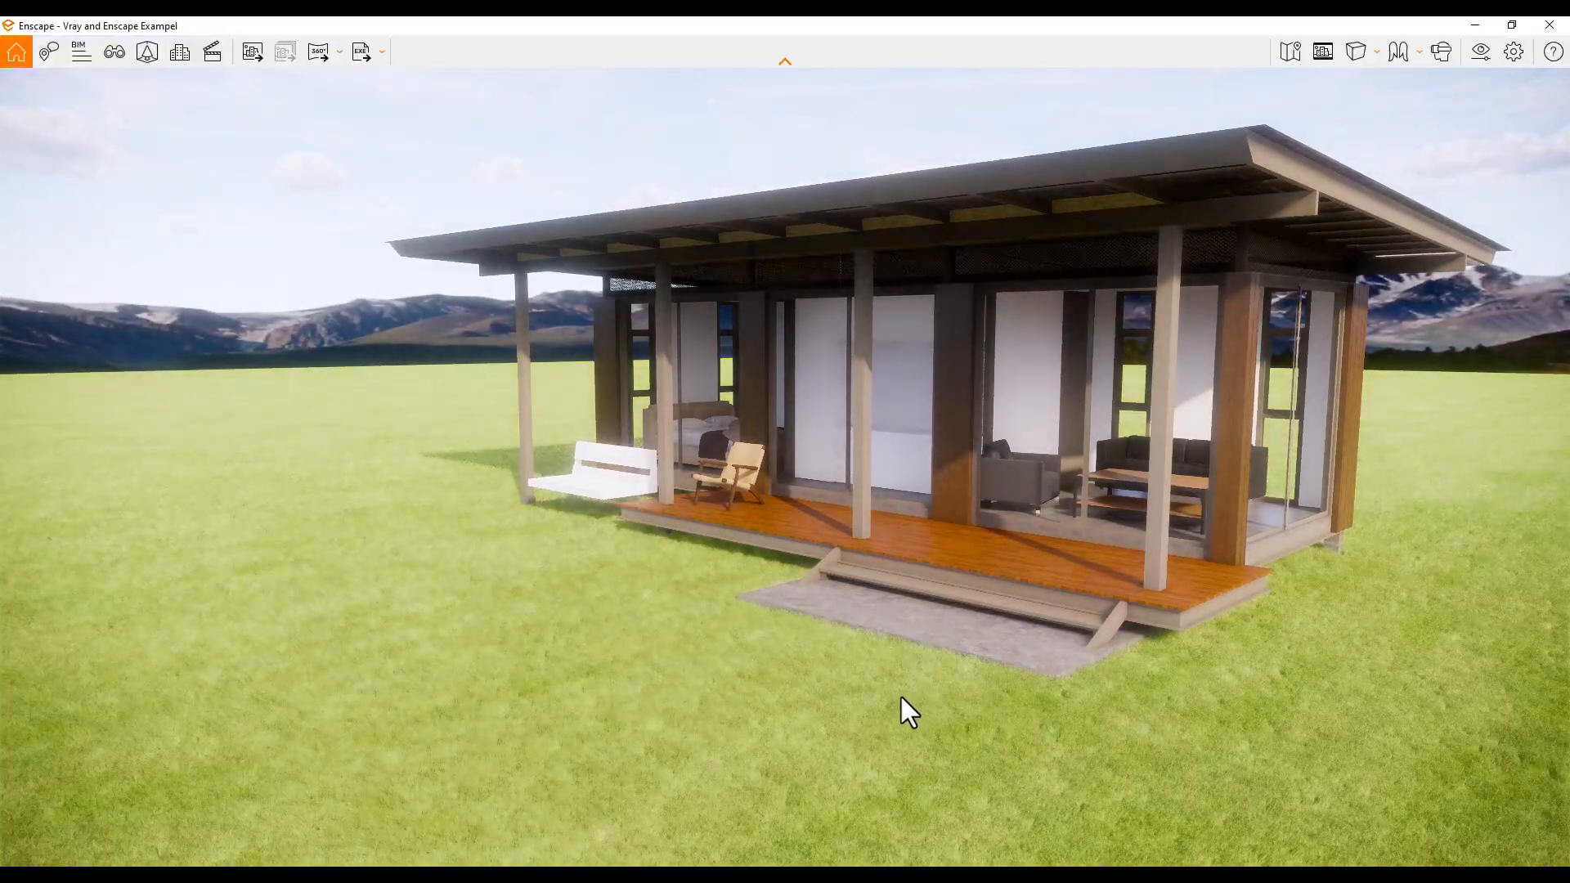
pyautogui.moveTo(902, 695); pyautogui.dragTo(678, 723)
pyautogui.press('q')
pyautogui.press('w')
pyautogui.press('w')
pyautogui.press('d')
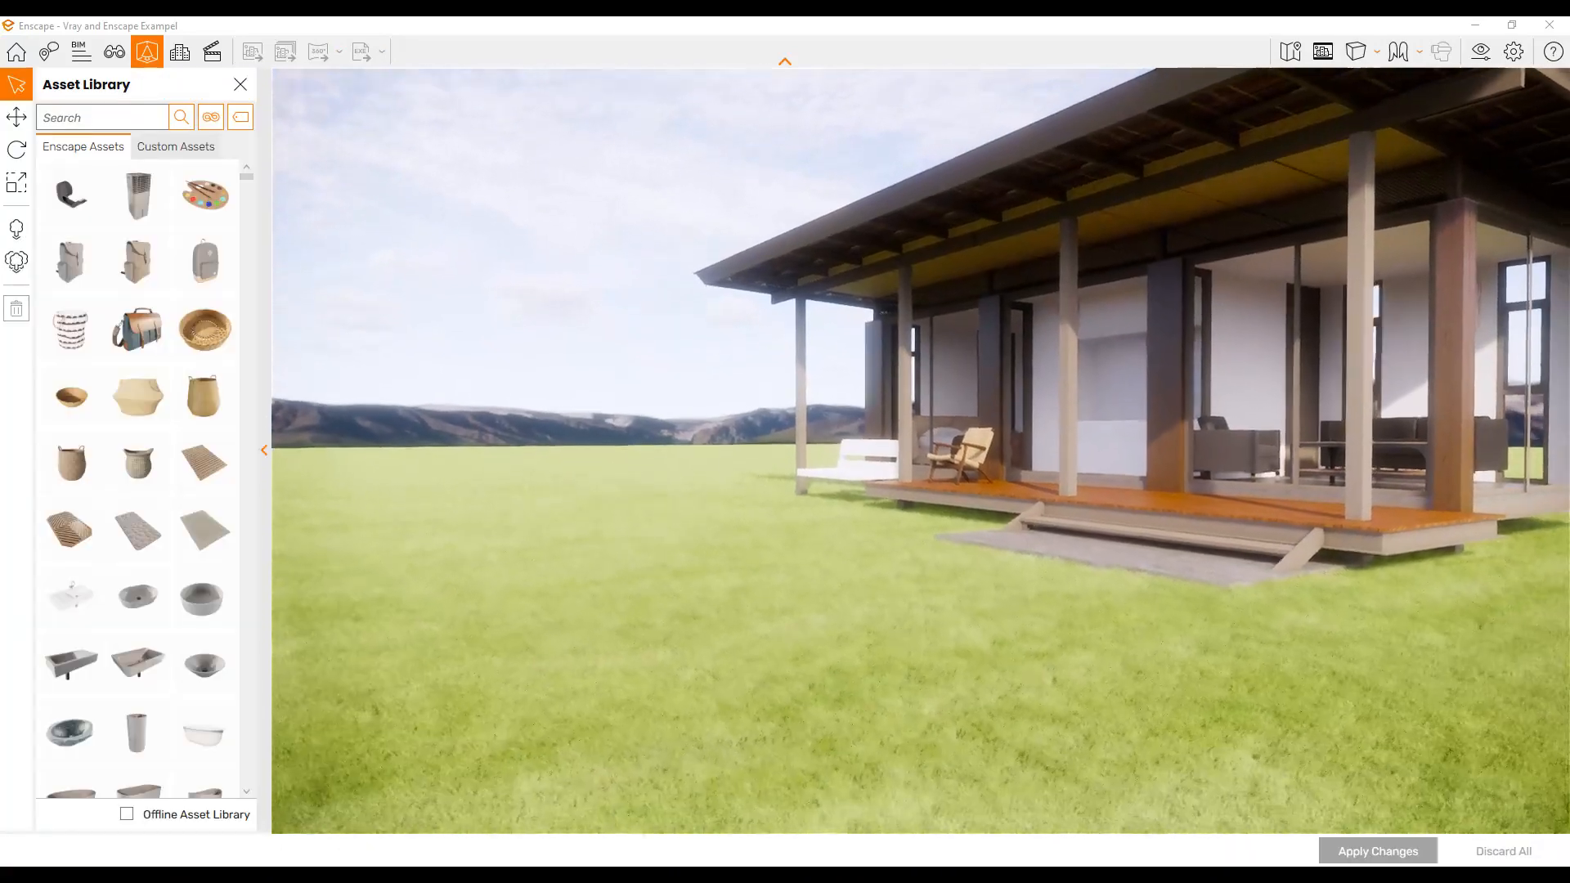
# Start multi-asset placement with a raised view over the villa and its lawn, and search the asset library for "tree".
pyautogui.press('e')
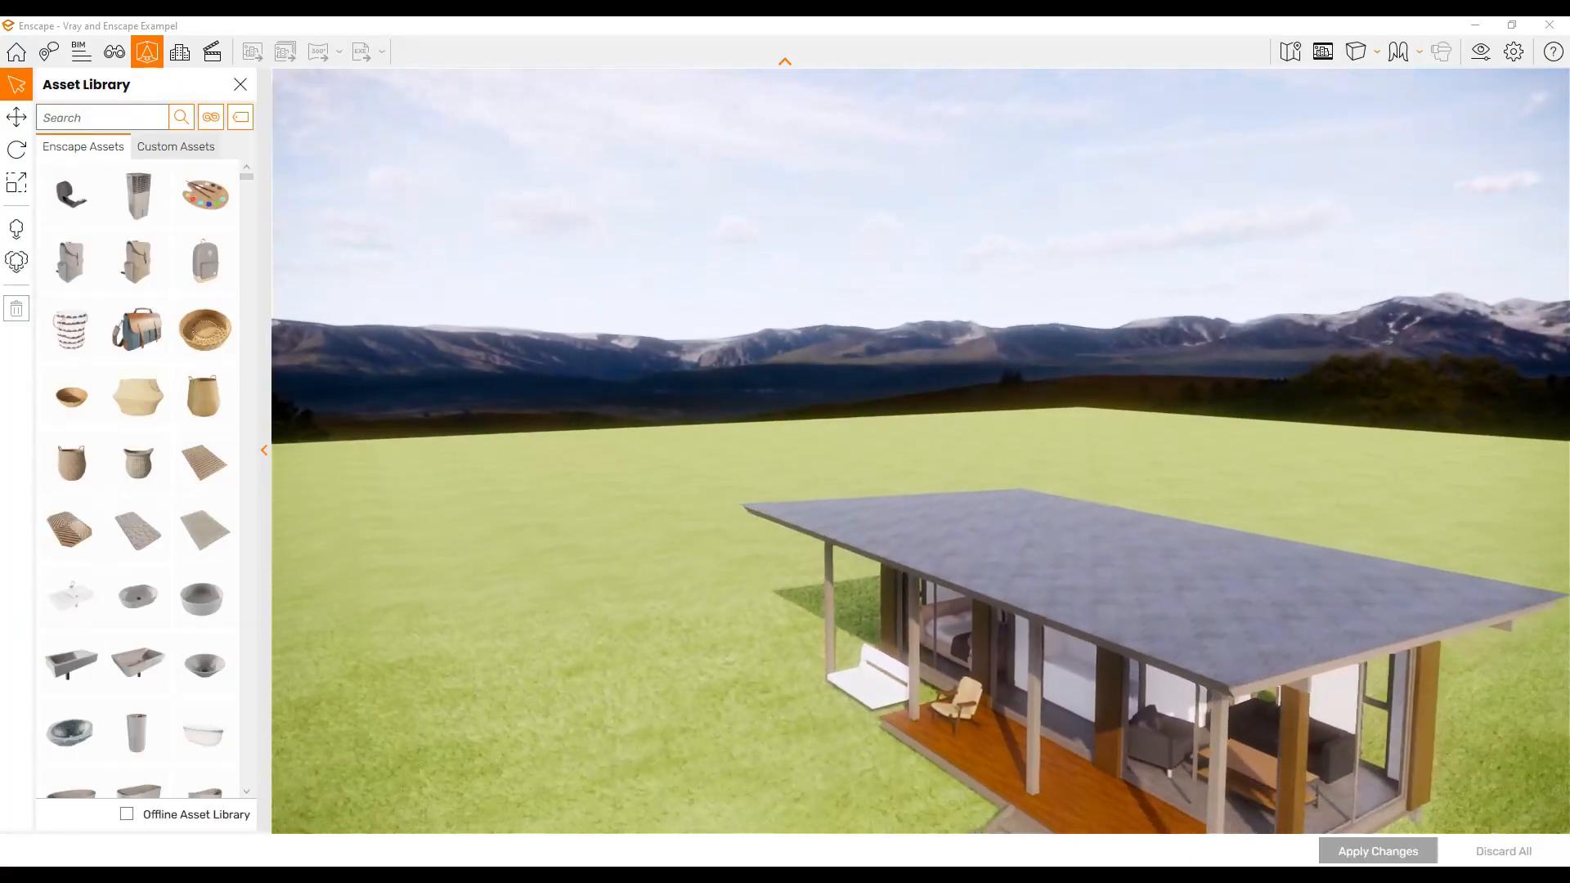
pyautogui.press('s')
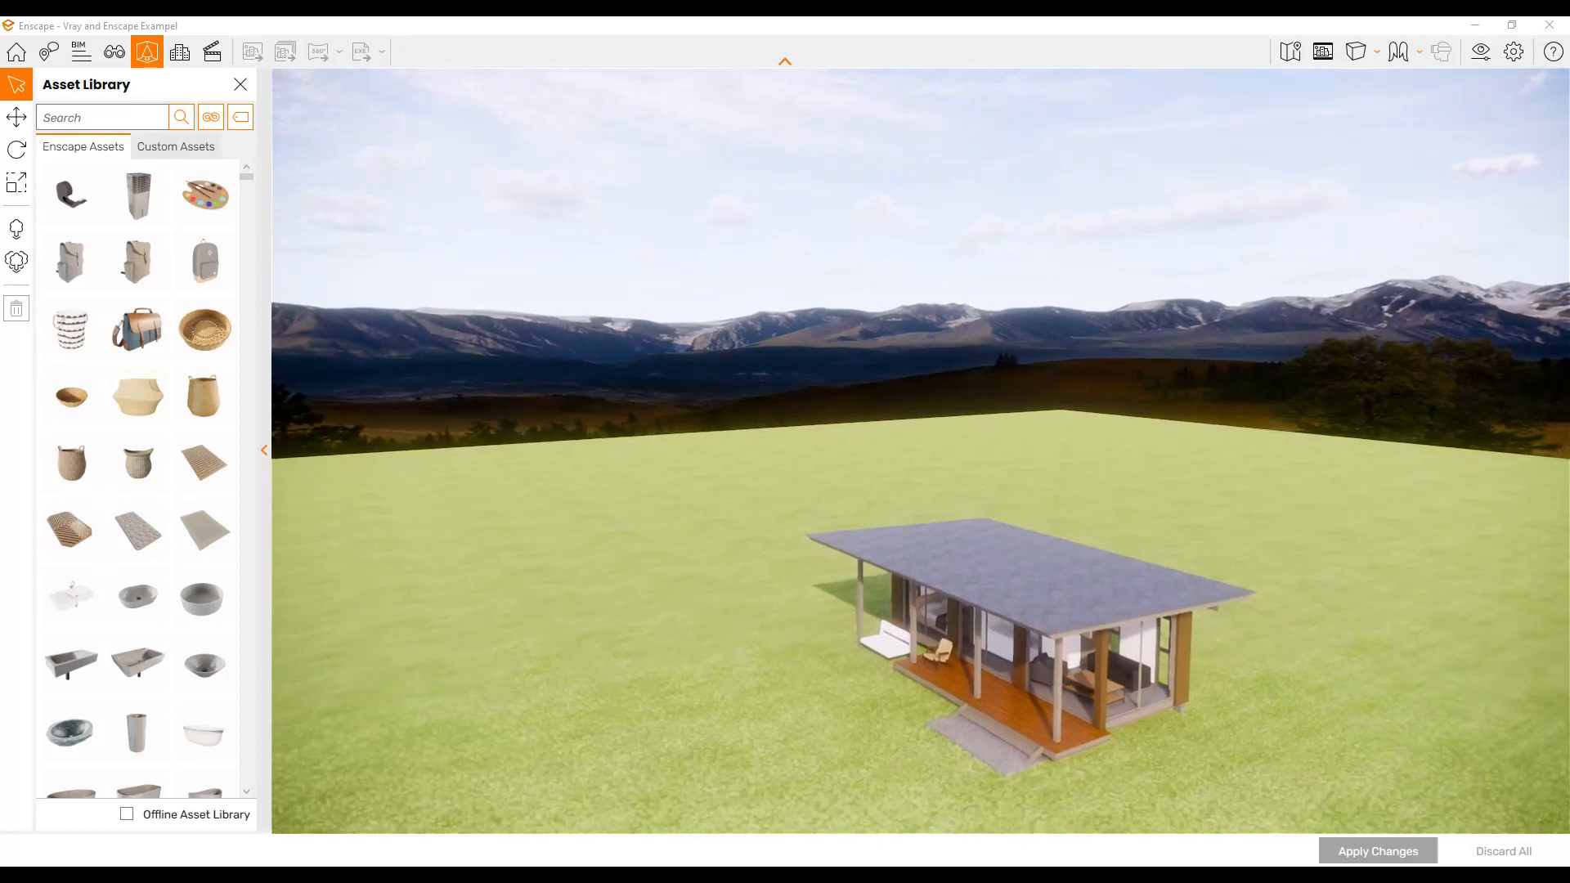
pyautogui.press('s')
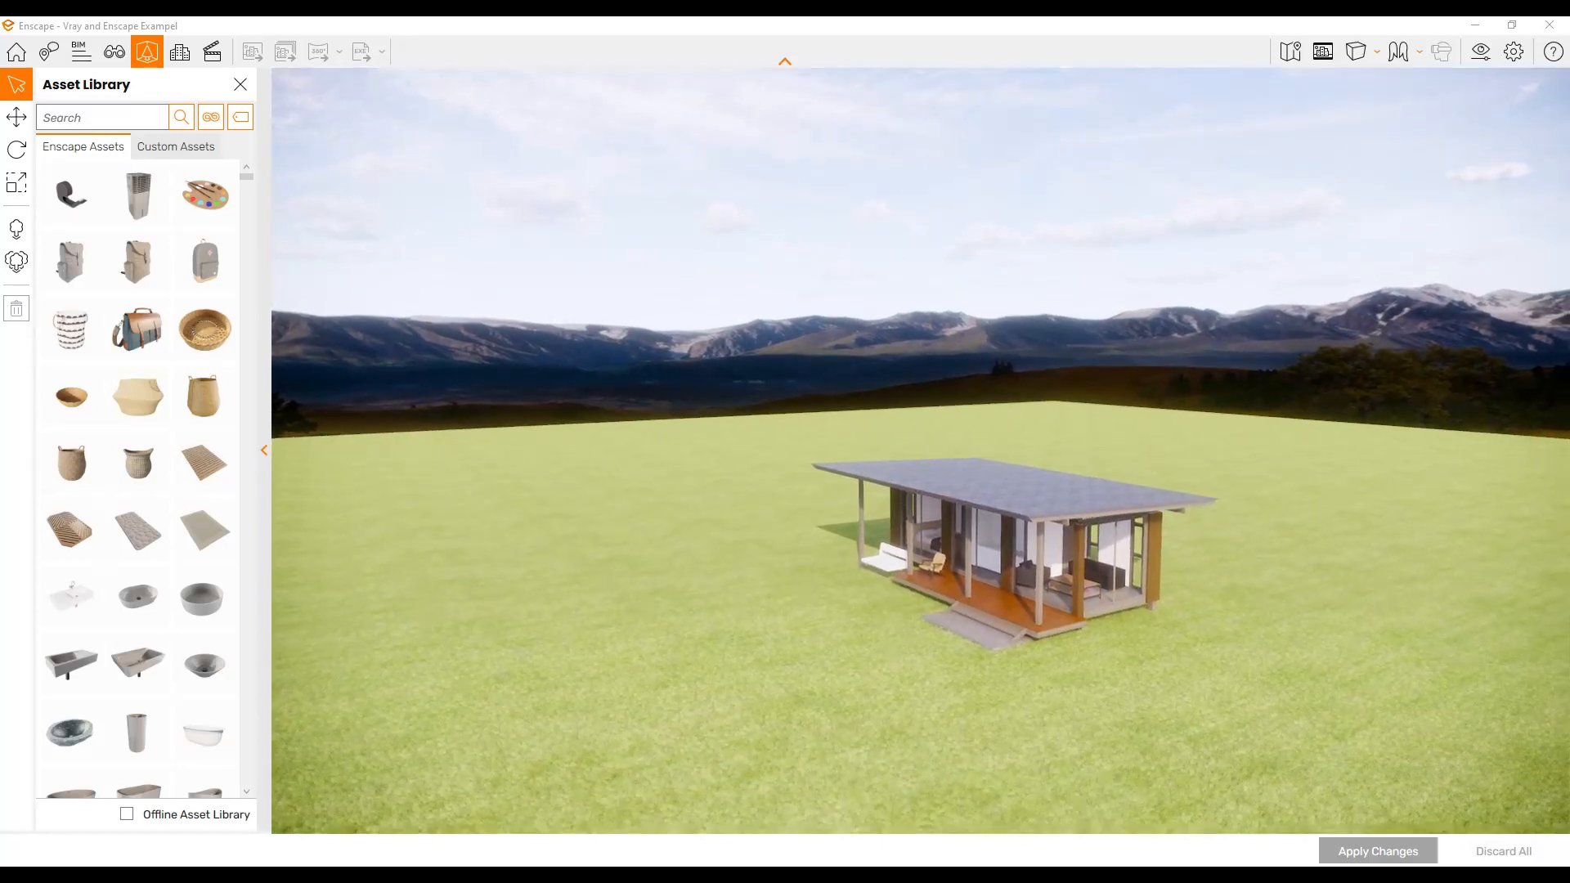
pyautogui.click(17, 264)
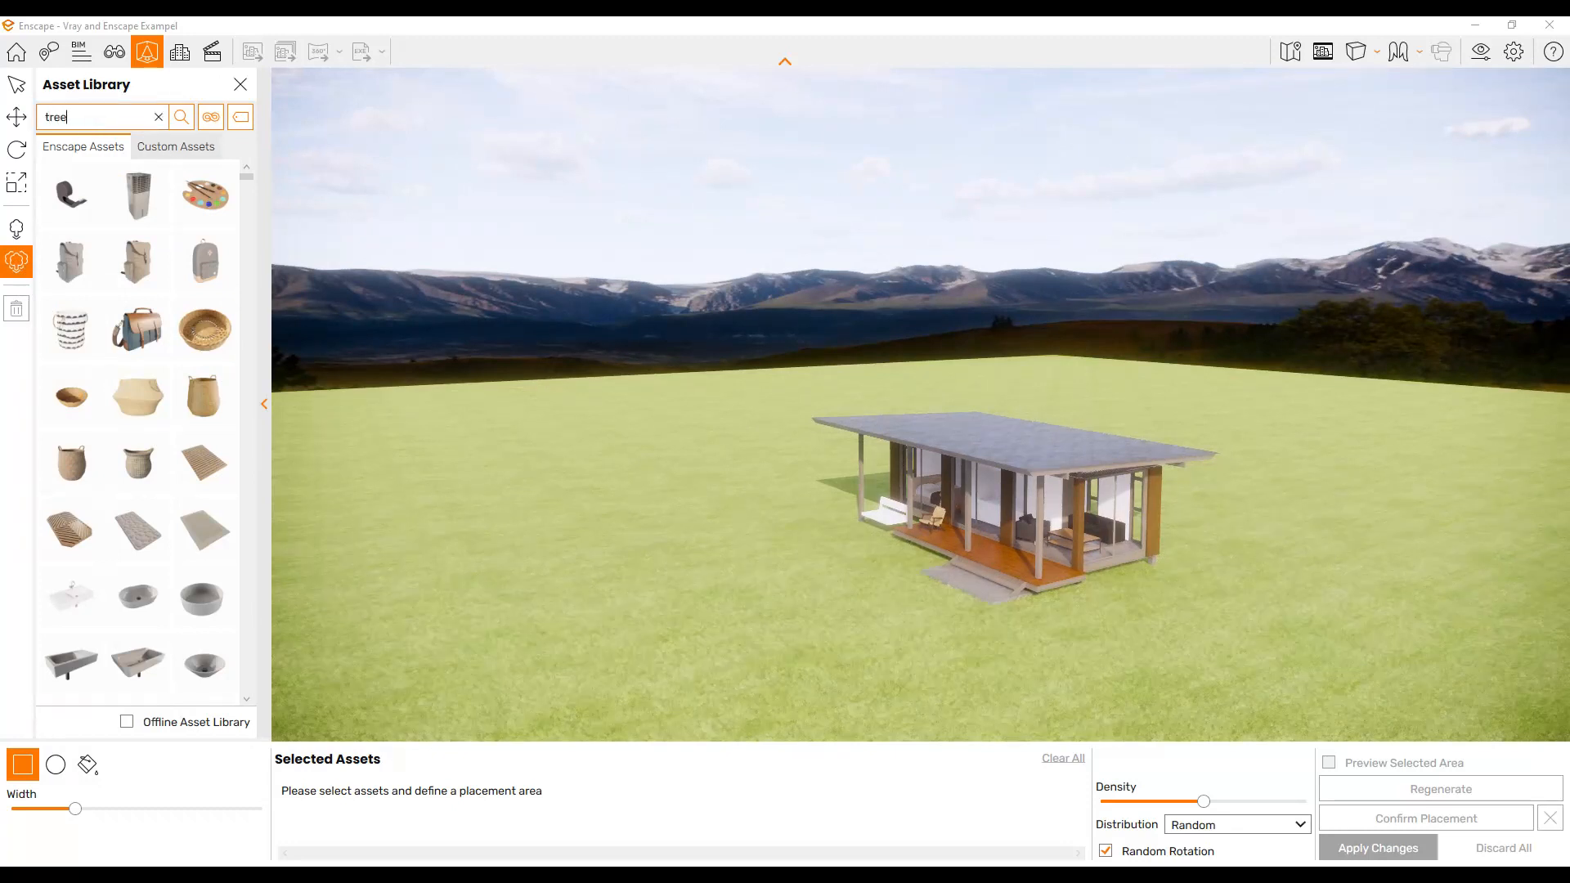
pyautogui.press('Return')
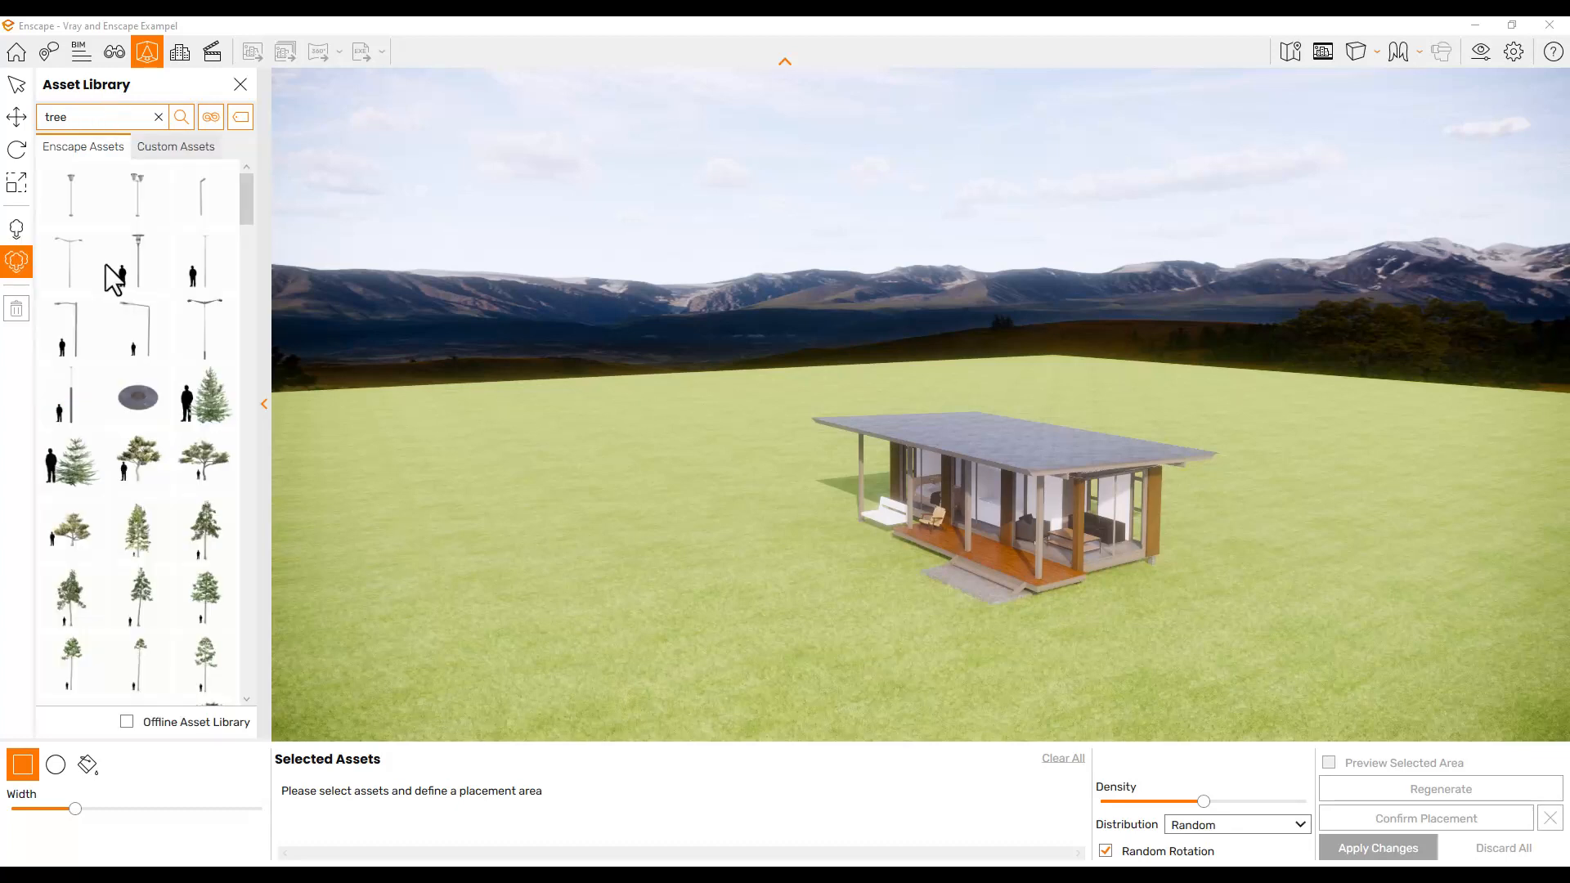
# Select three green trees for the multi-asset placement, starting with Deciduous Tree 020: Cut Leaf European Beech.
pyautogui.scroll(-6, 120, 413)
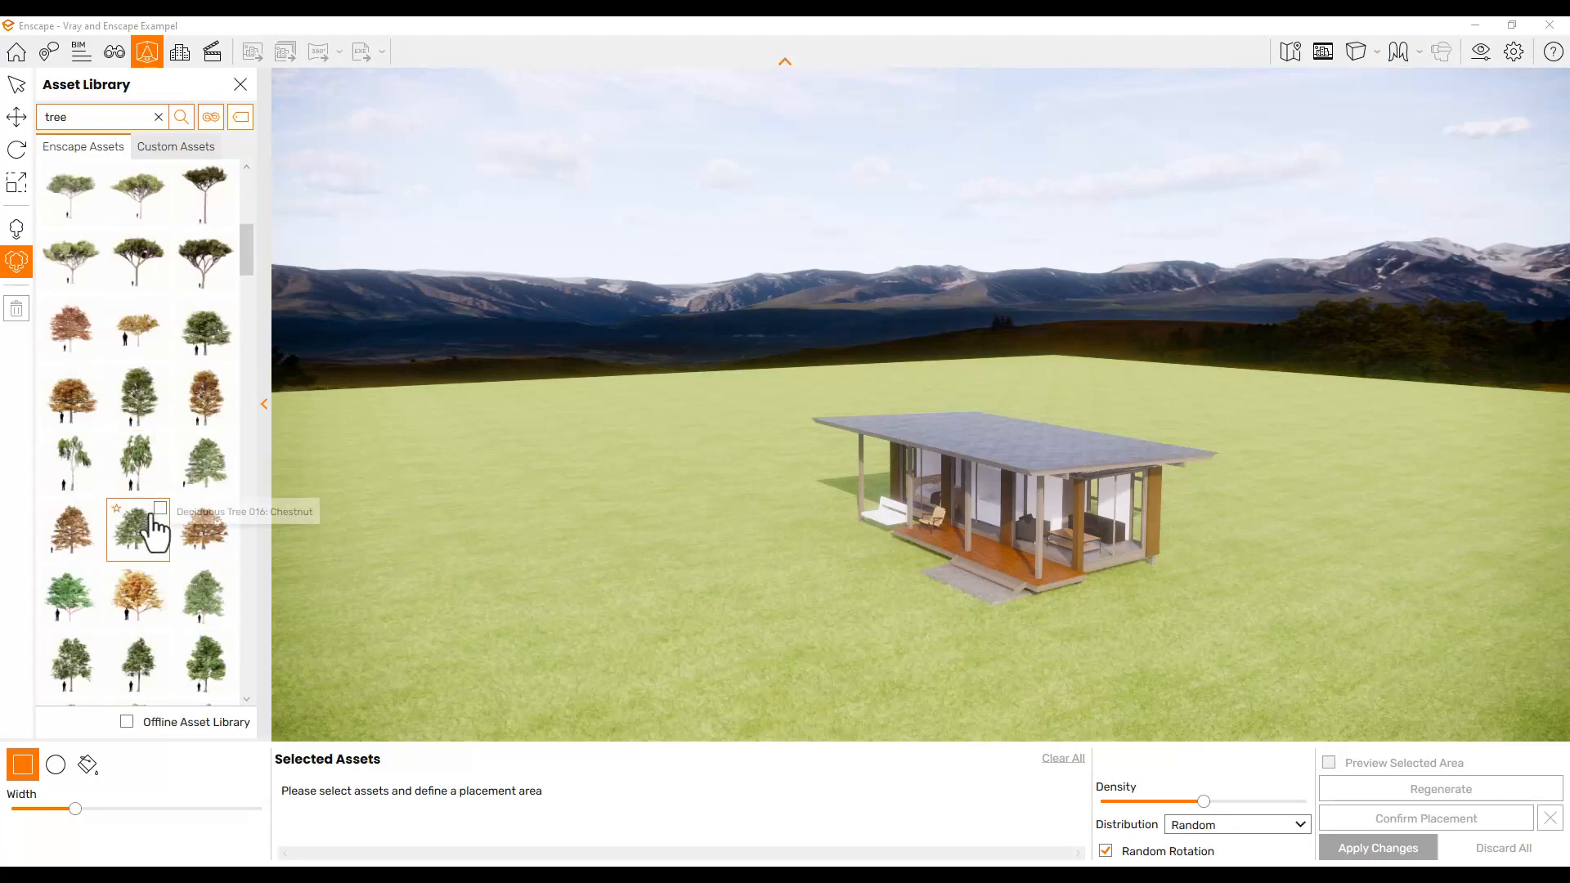
pyautogui.scroll(-3, 154, 507)
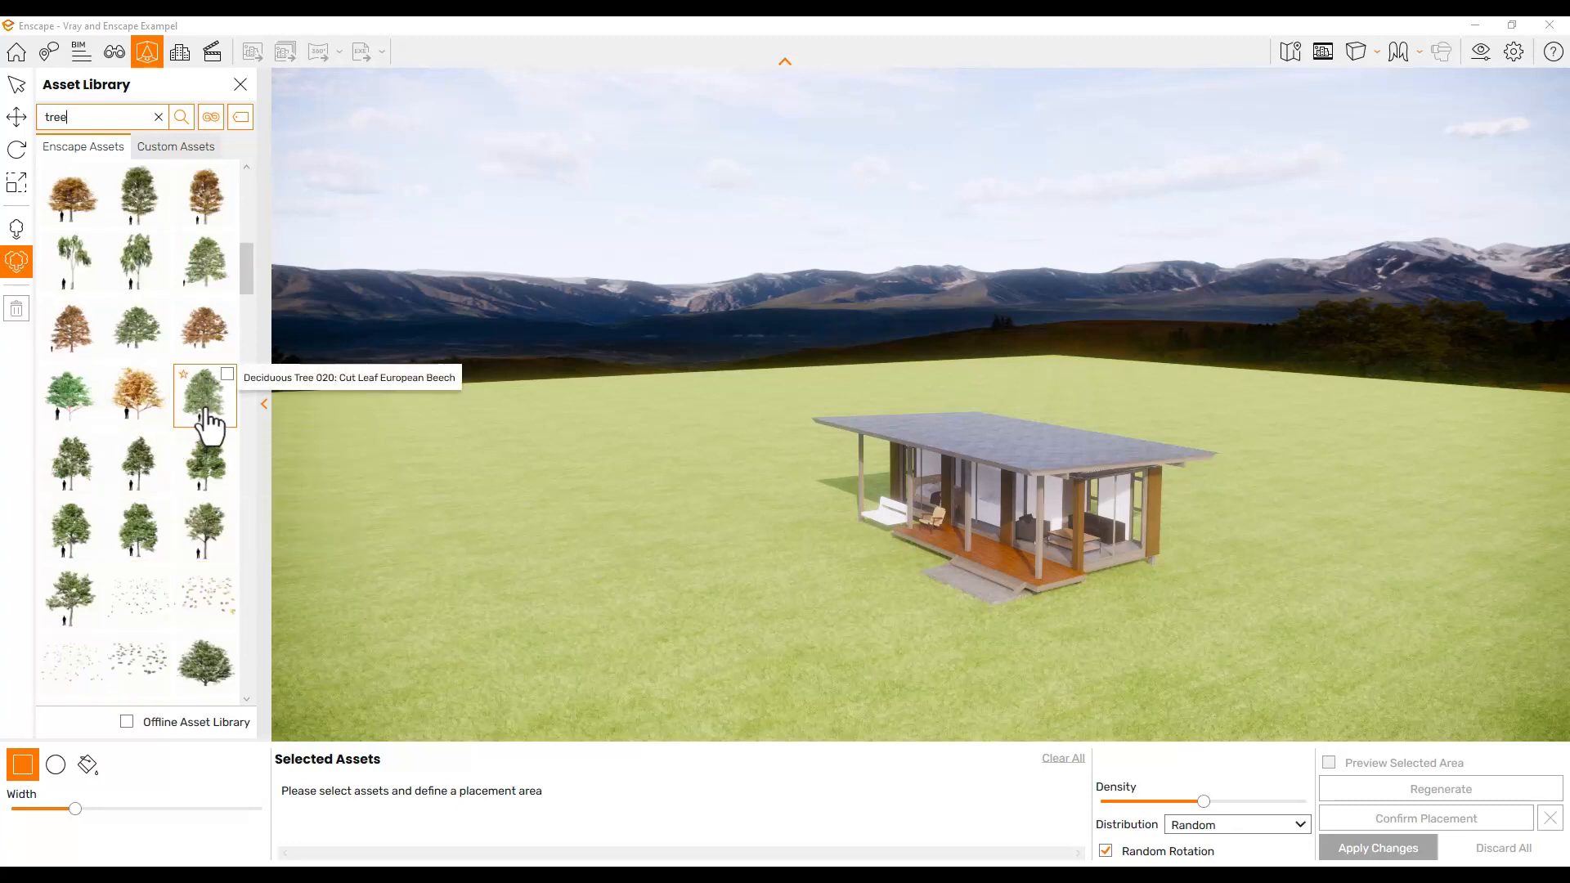
pyautogui.click(206, 408)
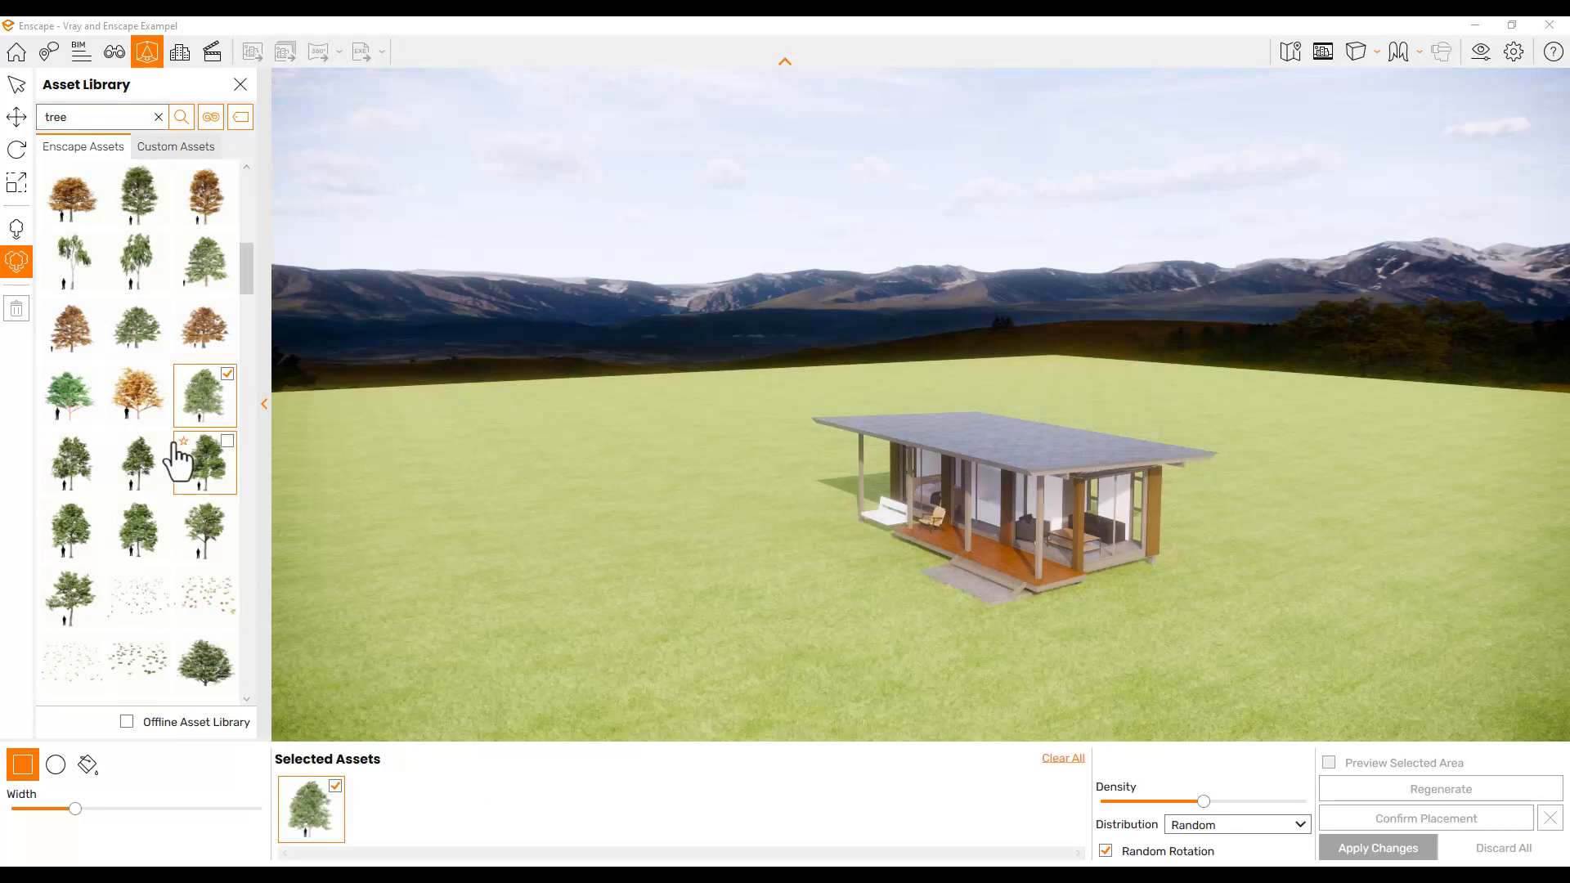
pyautogui.click(148, 530)
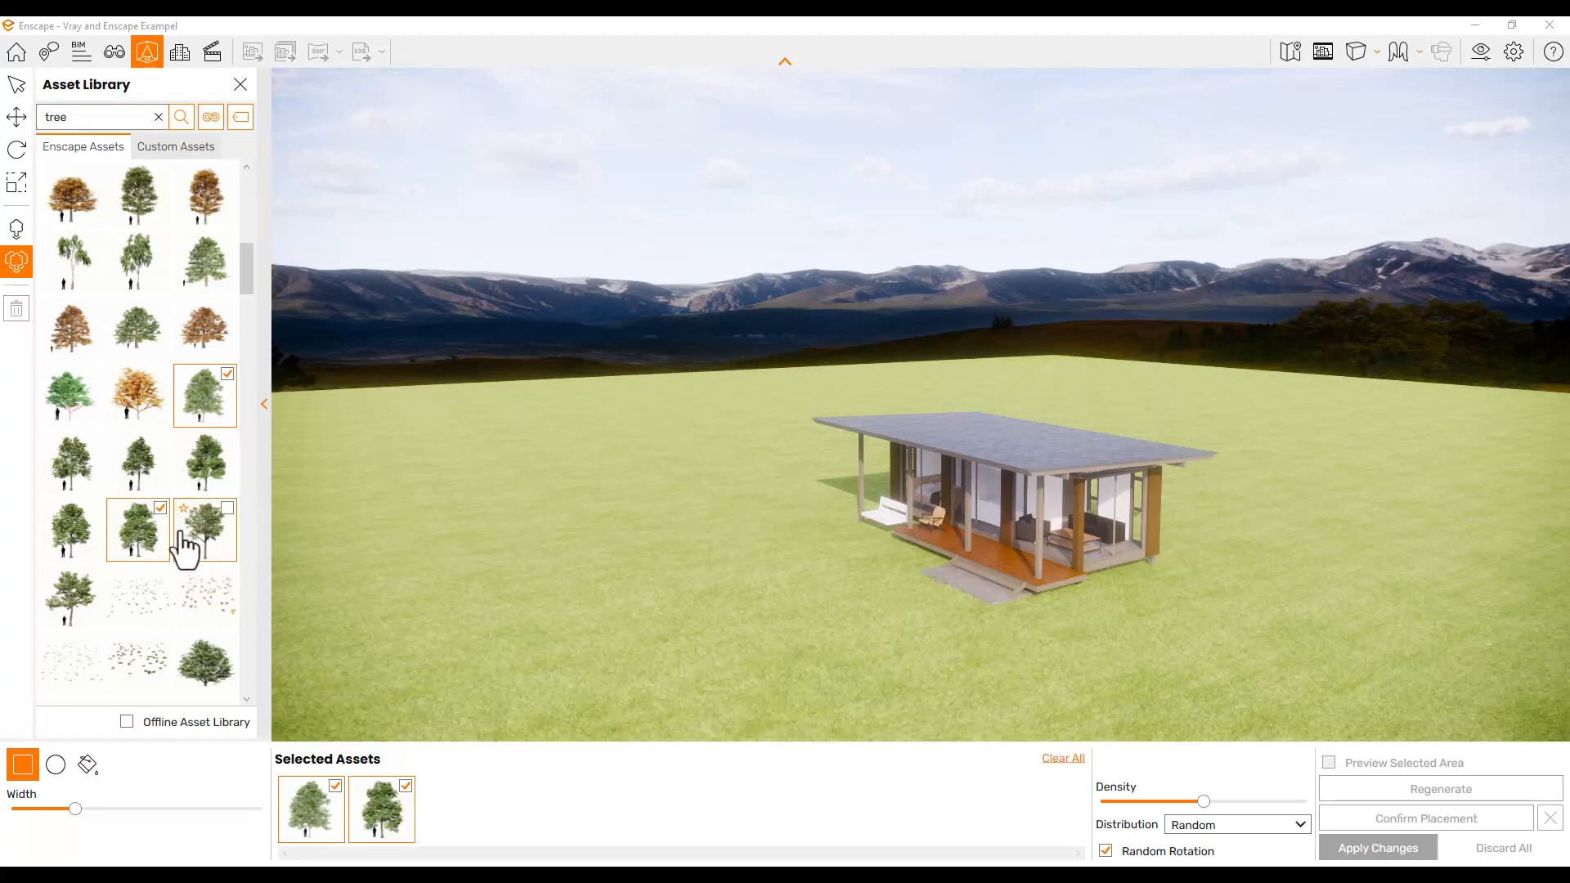
pyautogui.scroll(-3, 198, 483)
pyautogui.scroll(-2, 198, 481)
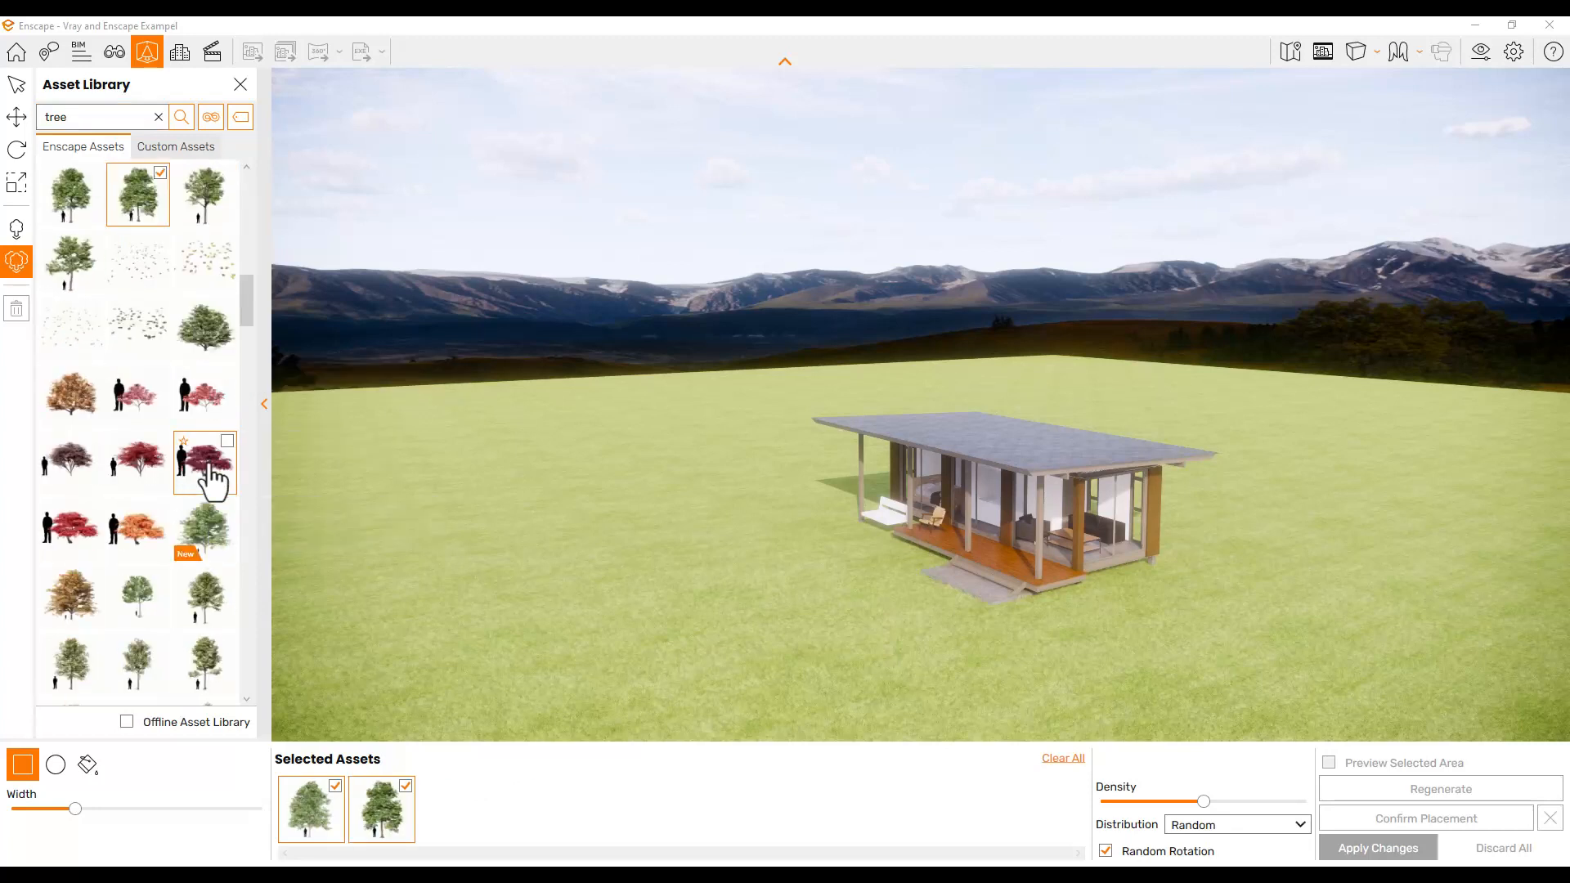
pyautogui.click(210, 538)
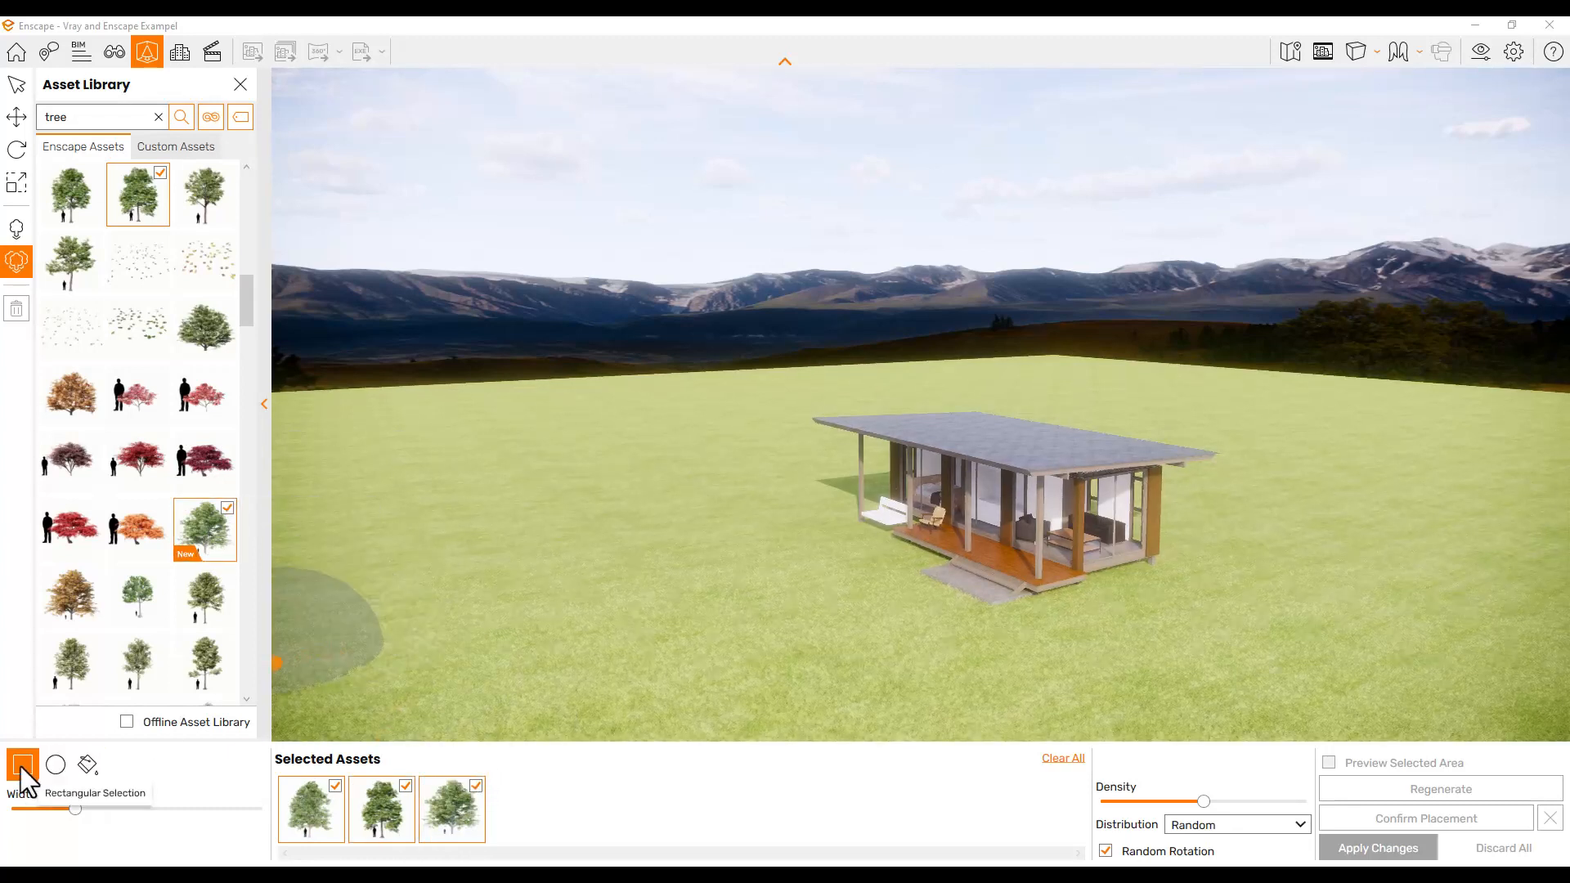
# Try rectangular and circular placement areas for the selected trees on the lawn beside the villa, and discard the placement.
pyautogui.click(578, 420)
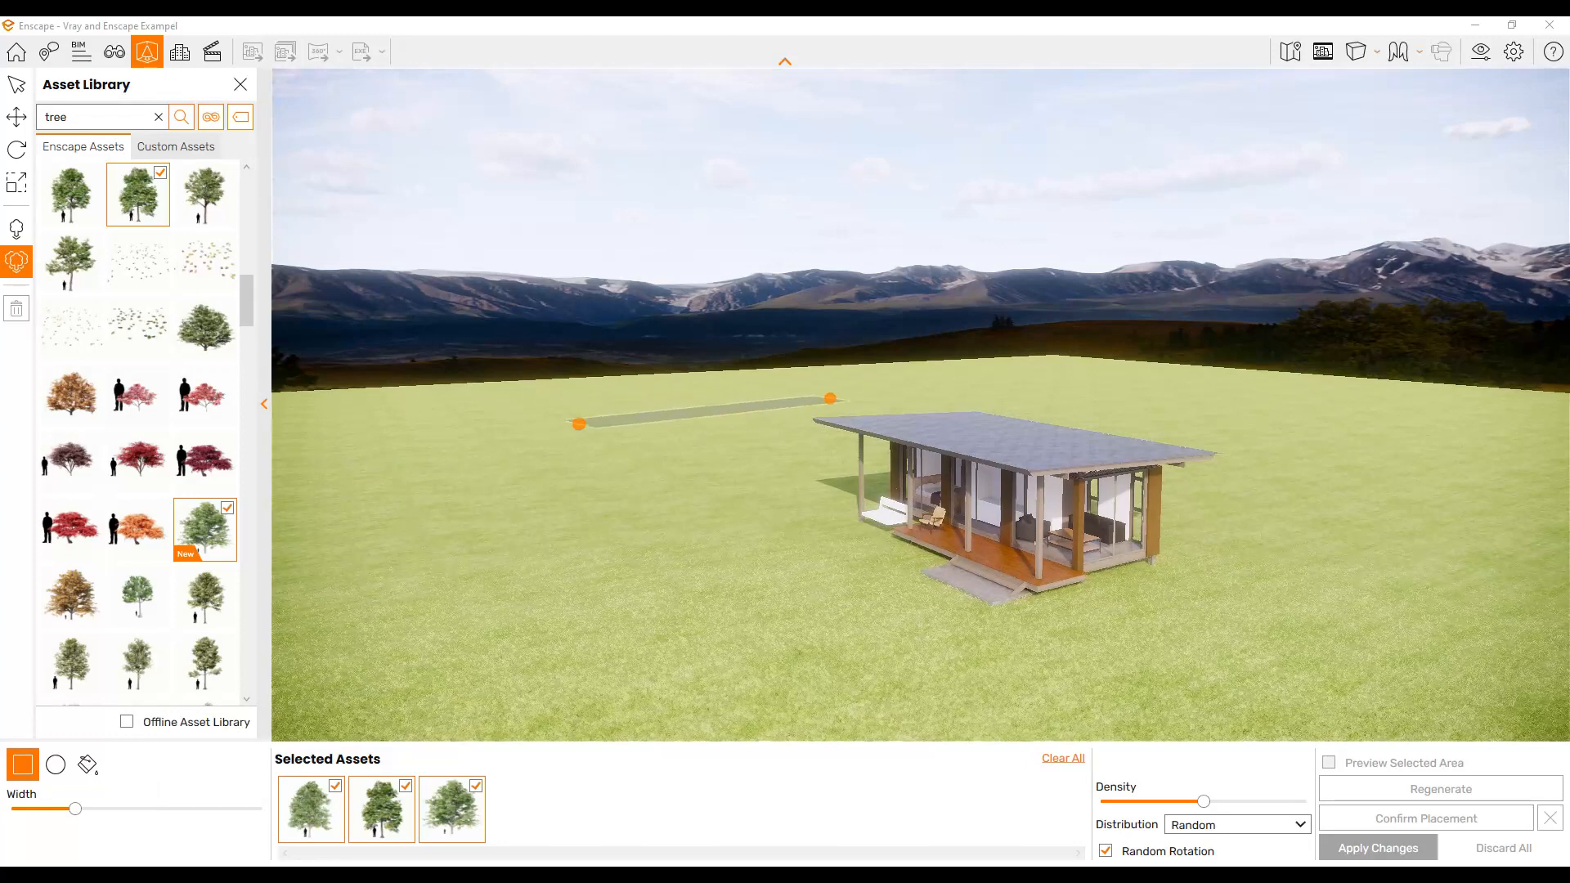
pyautogui.press('Escape')
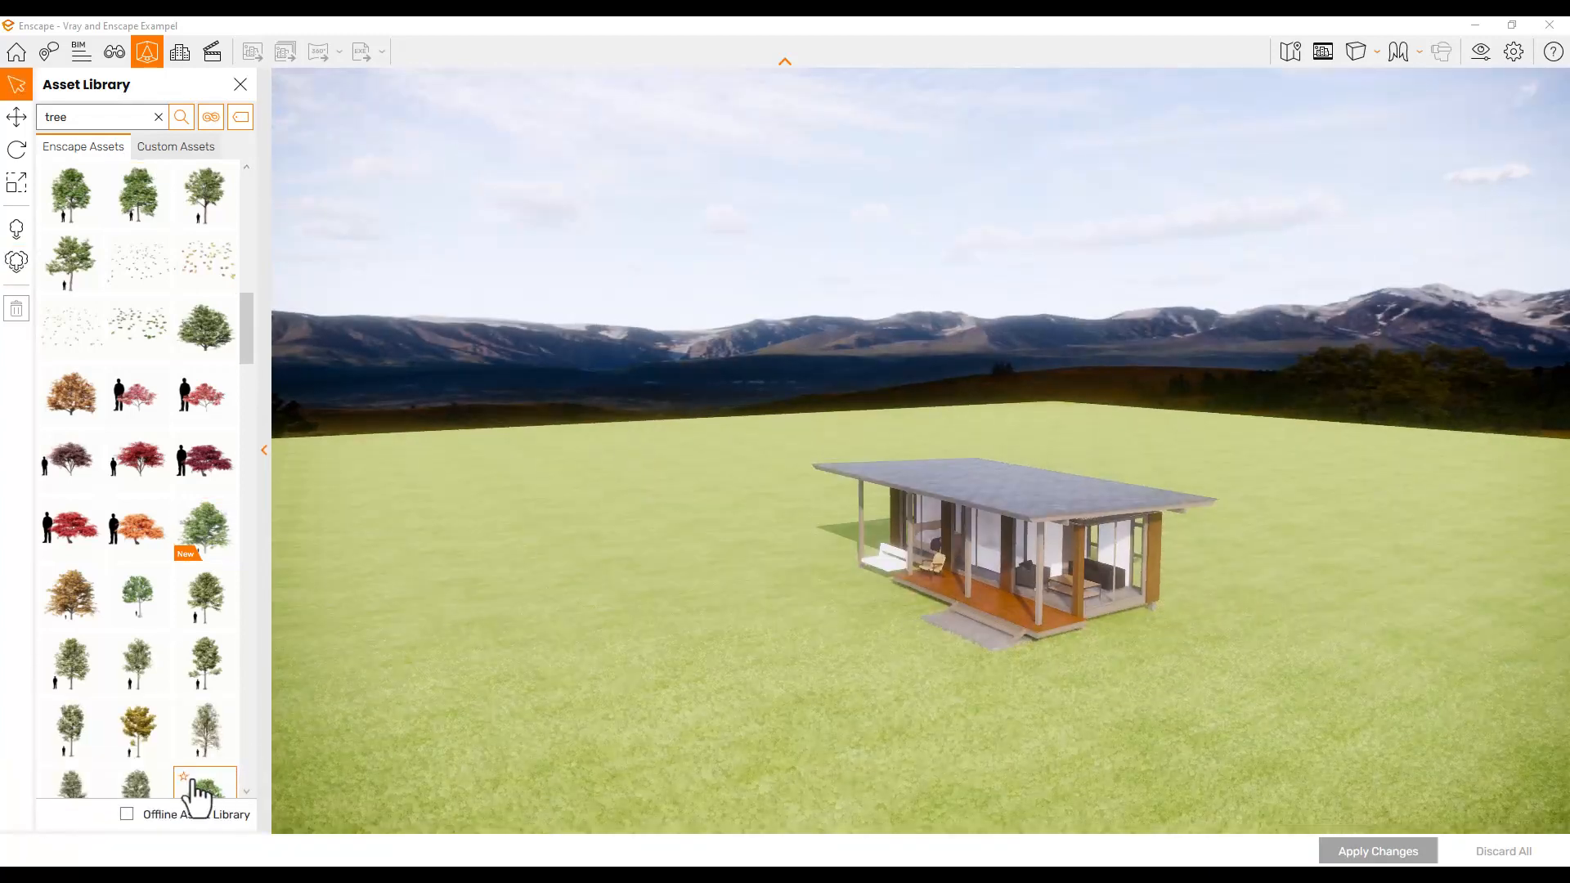
pyautogui.click(23, 255)
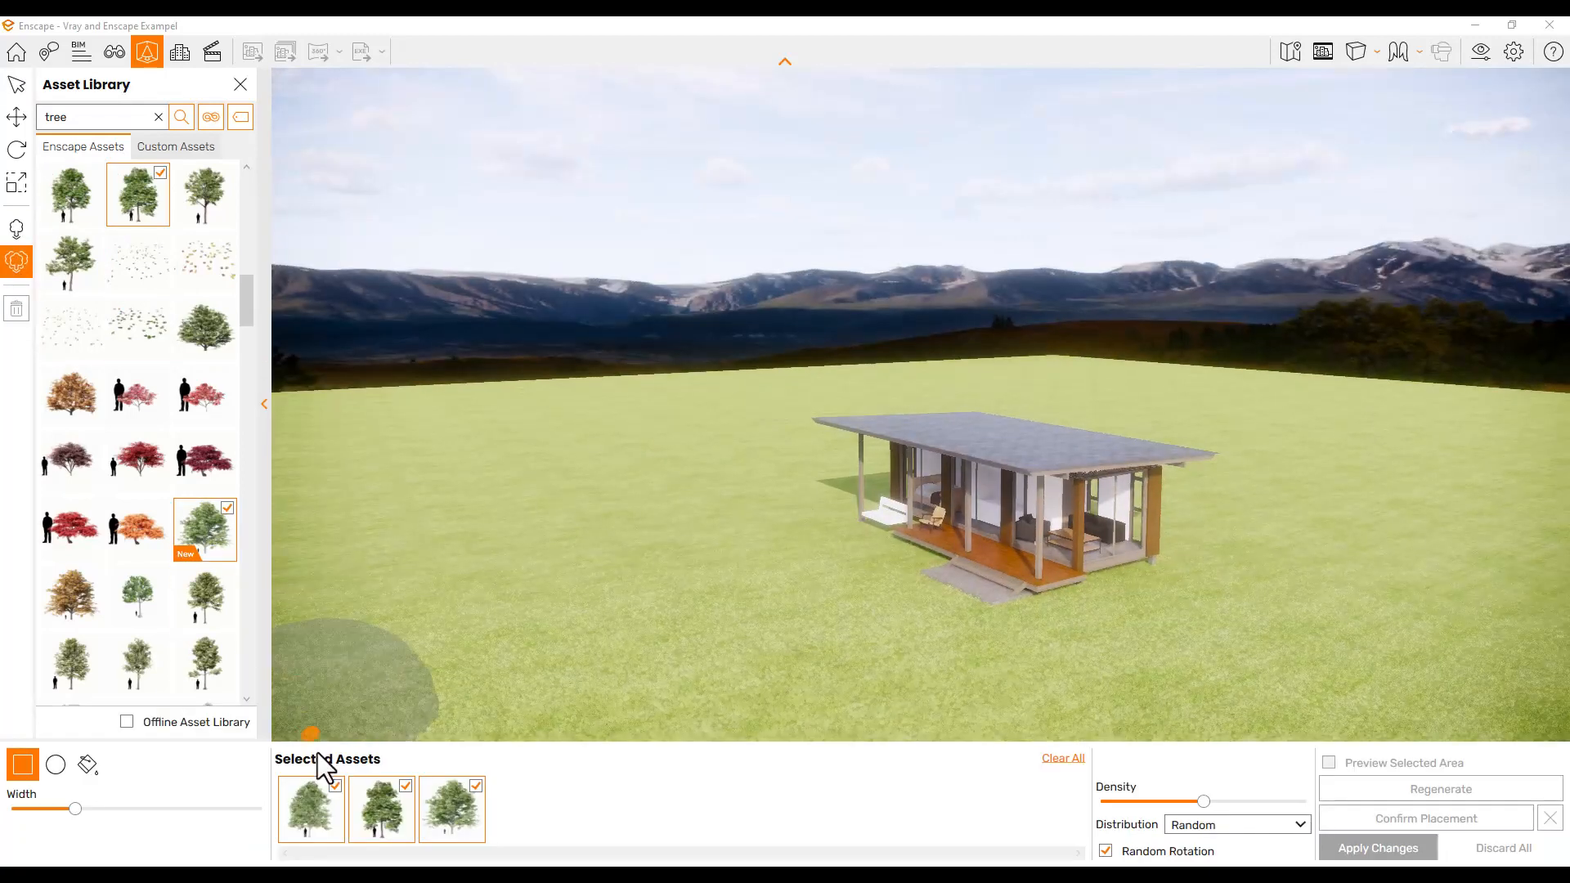
pyautogui.click(54, 768)
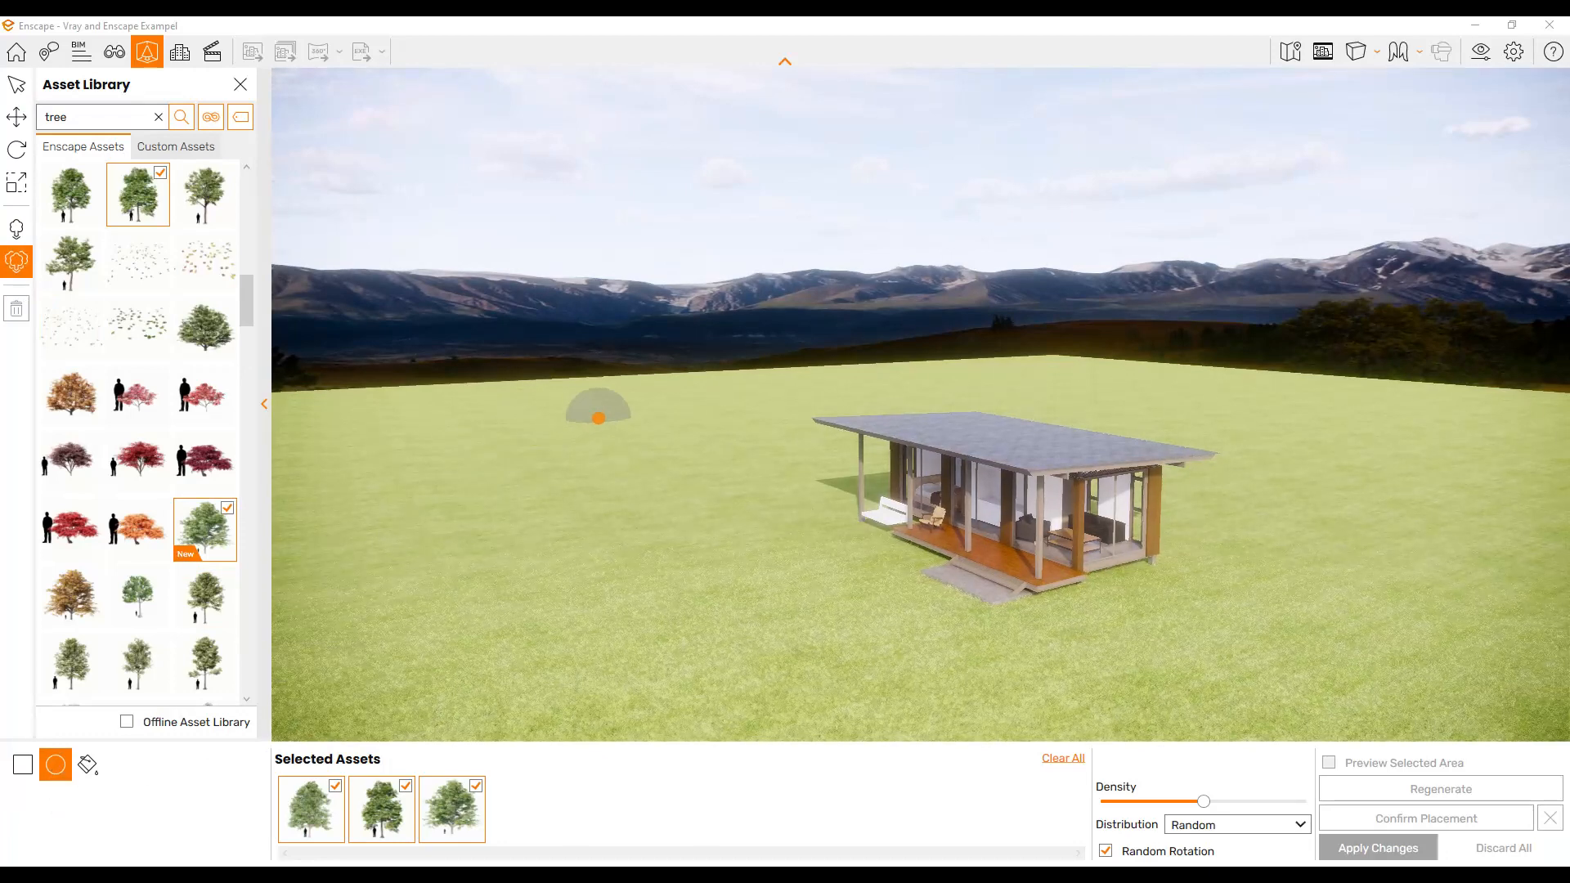
pyautogui.click(606, 435)
pyautogui.click(715, 477)
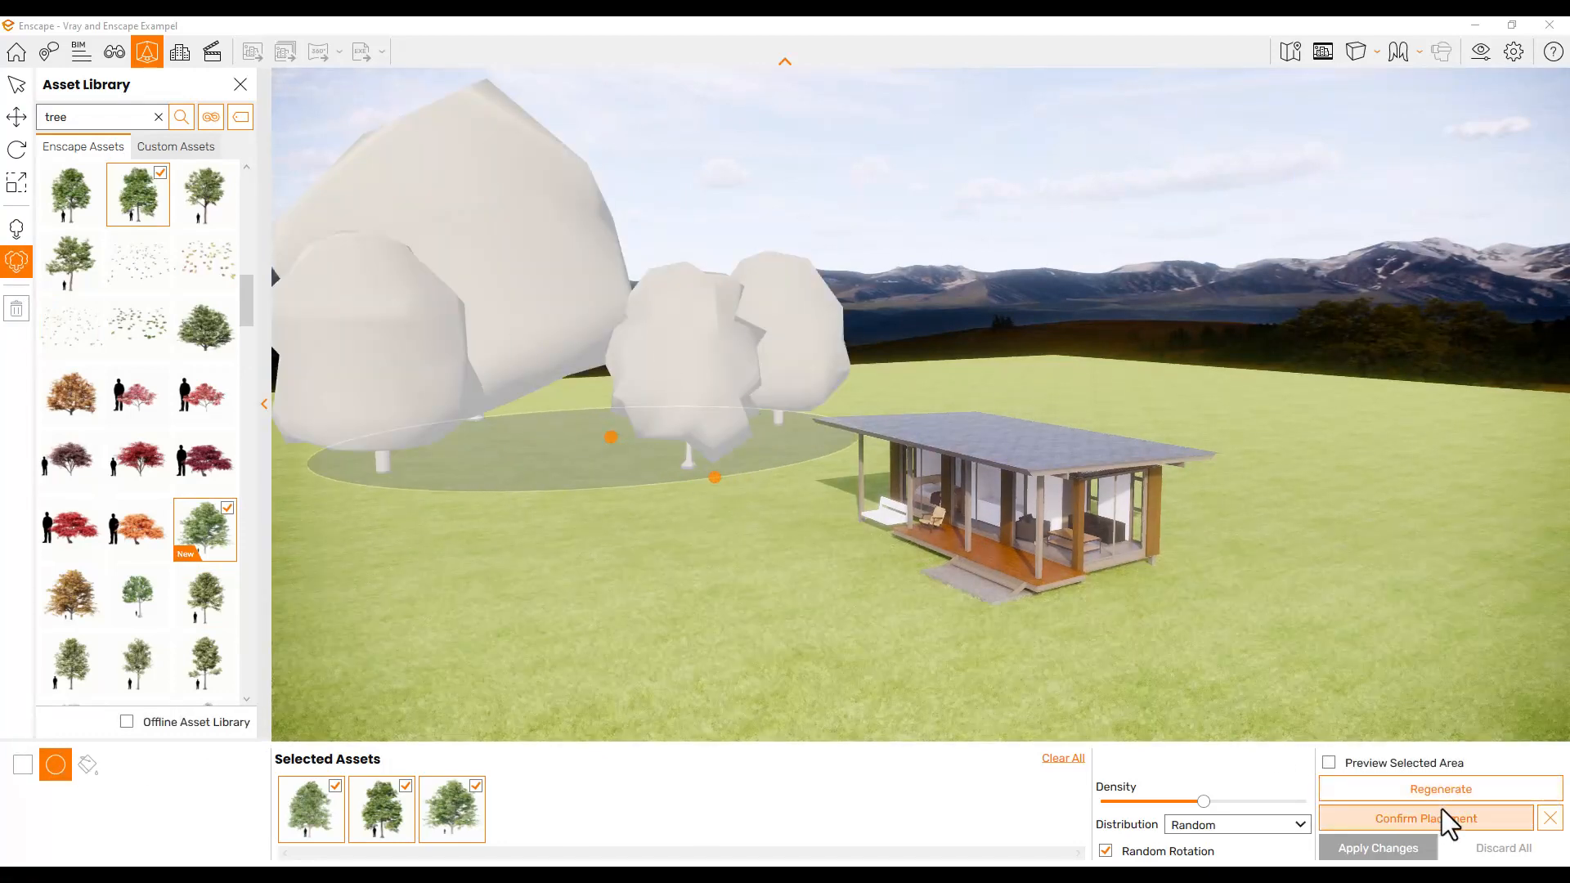
pyautogui.click(1550, 818)
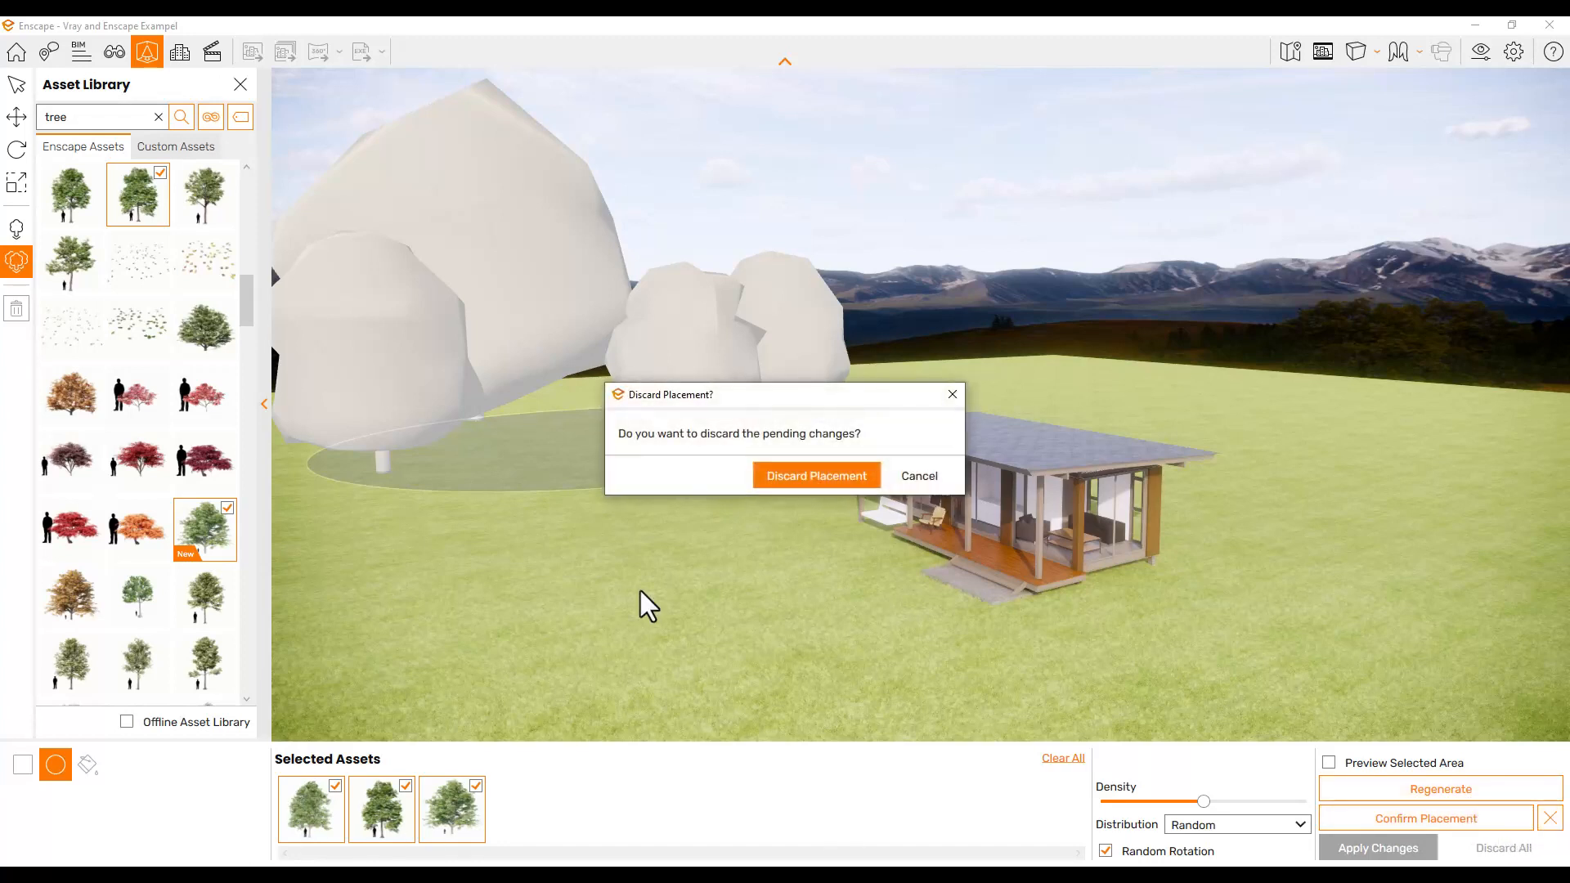
pyautogui.click(804, 478)
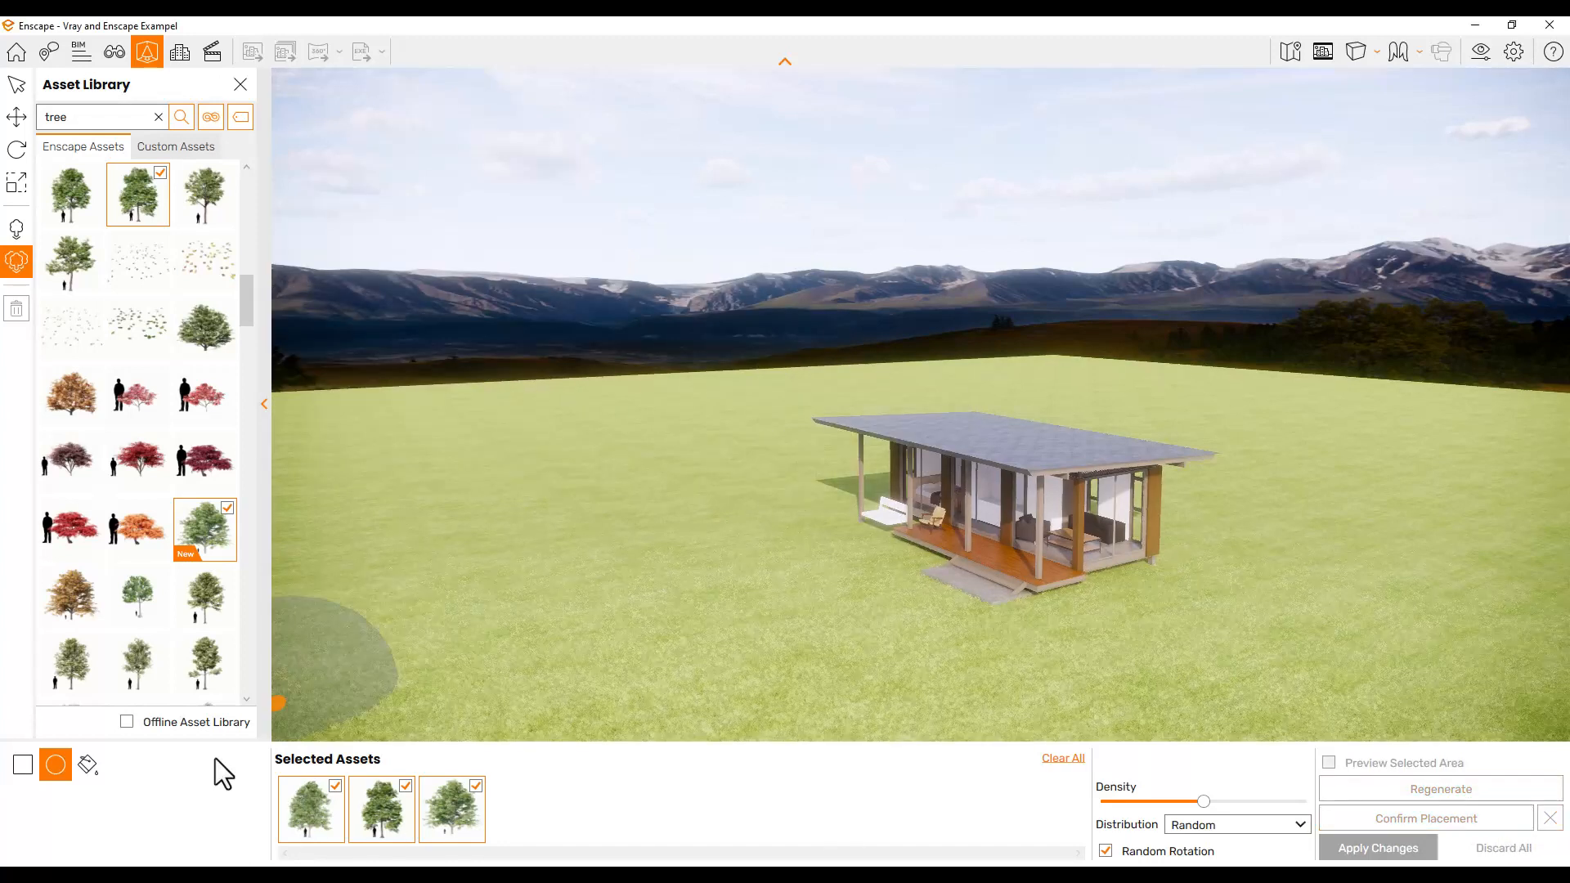
# Fill the entire lawn surface around the villa with the three selected trees.
pyautogui.click(85, 763)
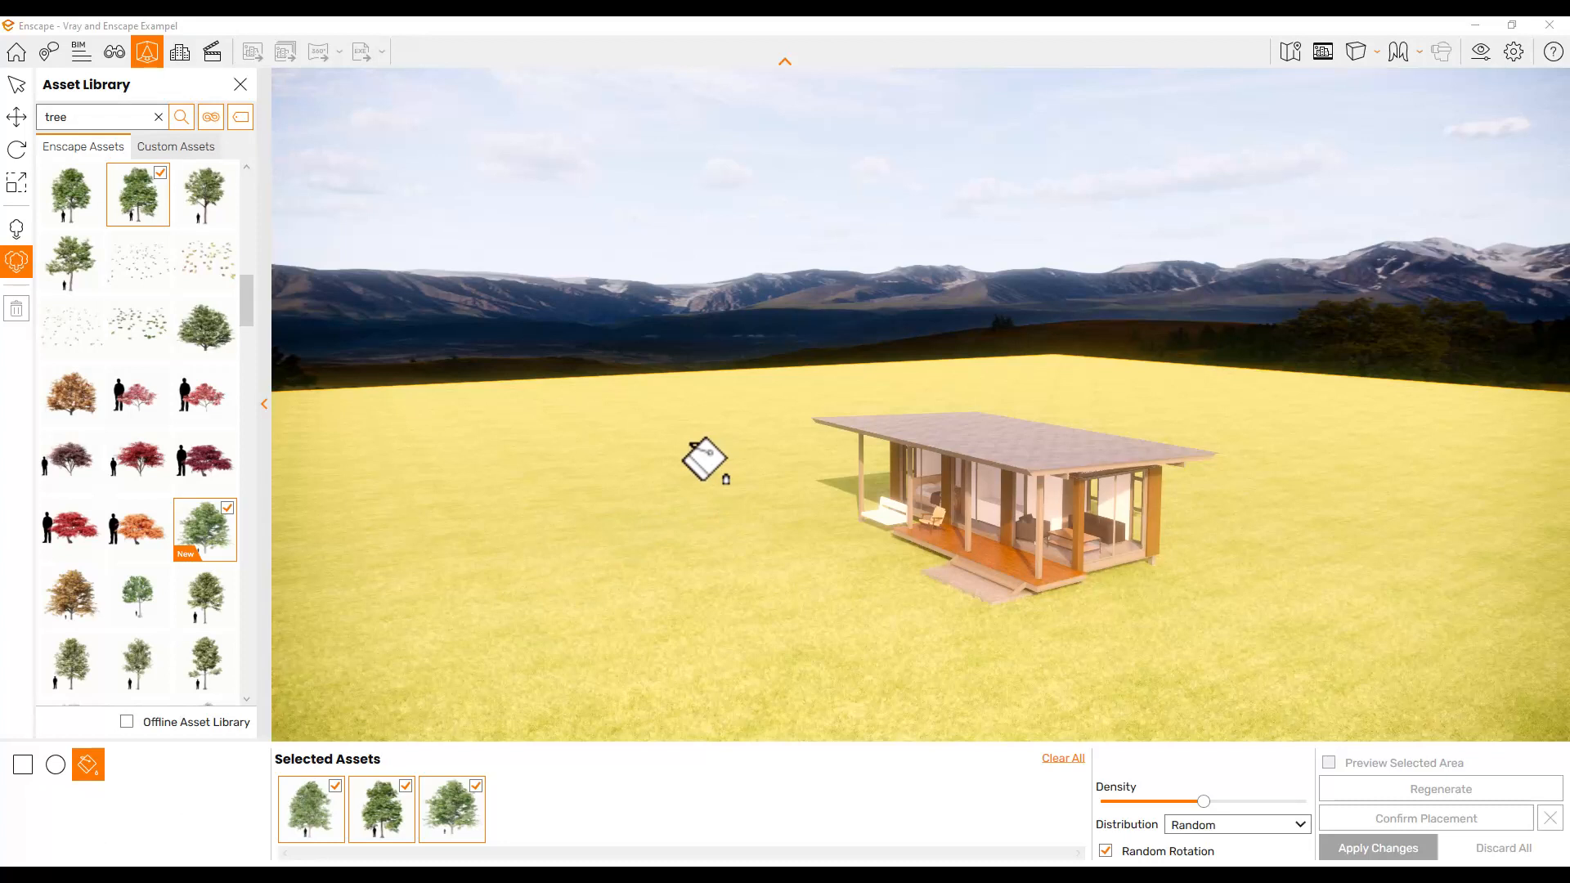
pyautogui.click(715, 466)
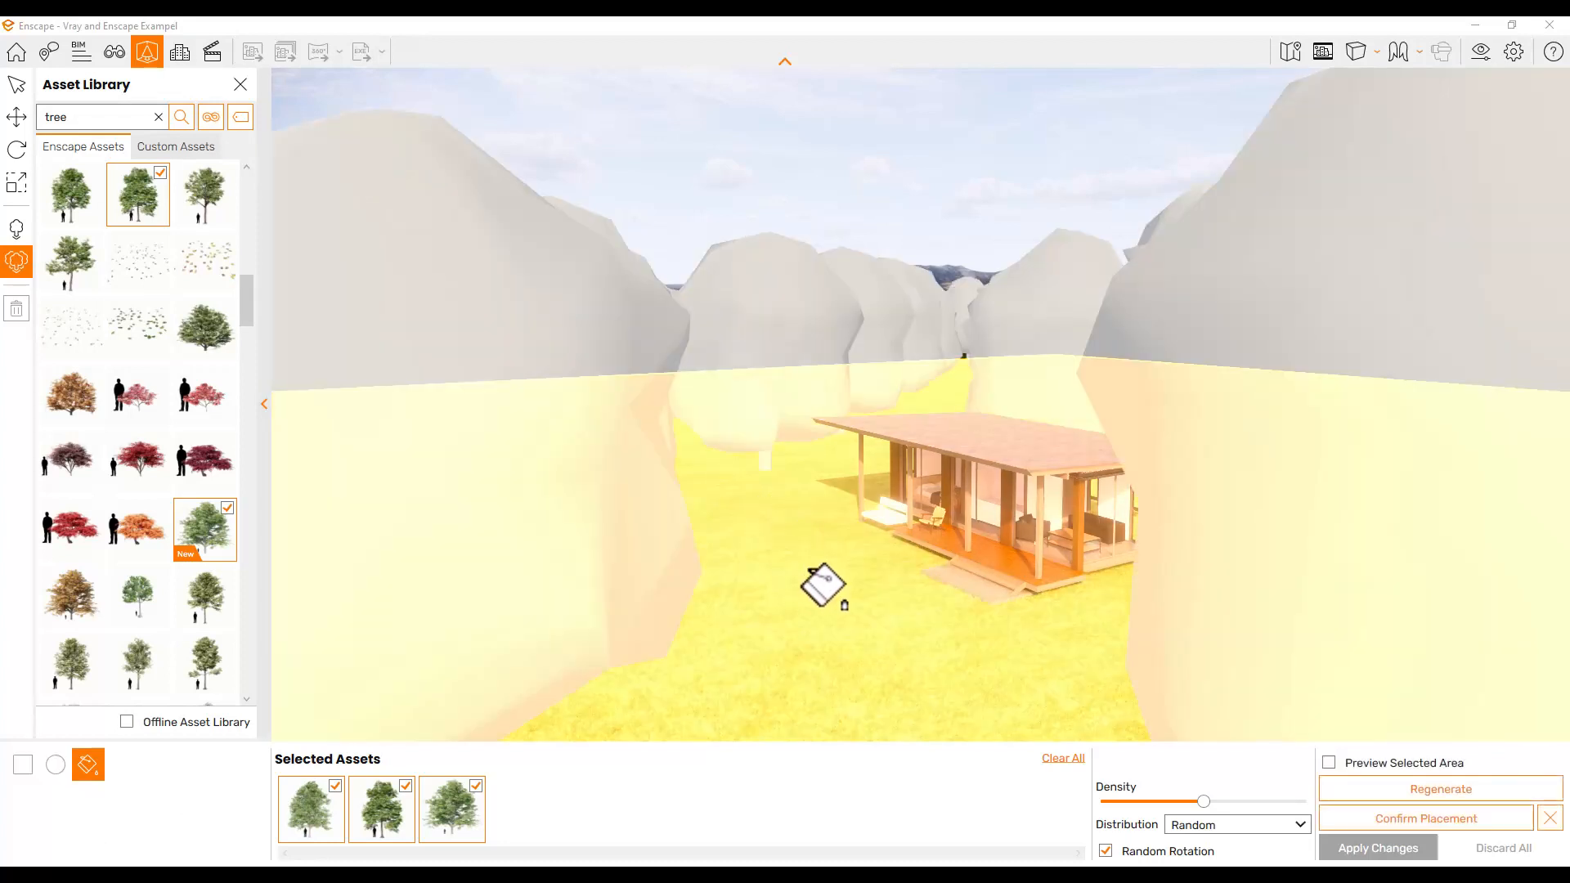
pyautogui.moveTo(841, 568); pyautogui.dragTo(923, 695)
pyautogui.press('s')
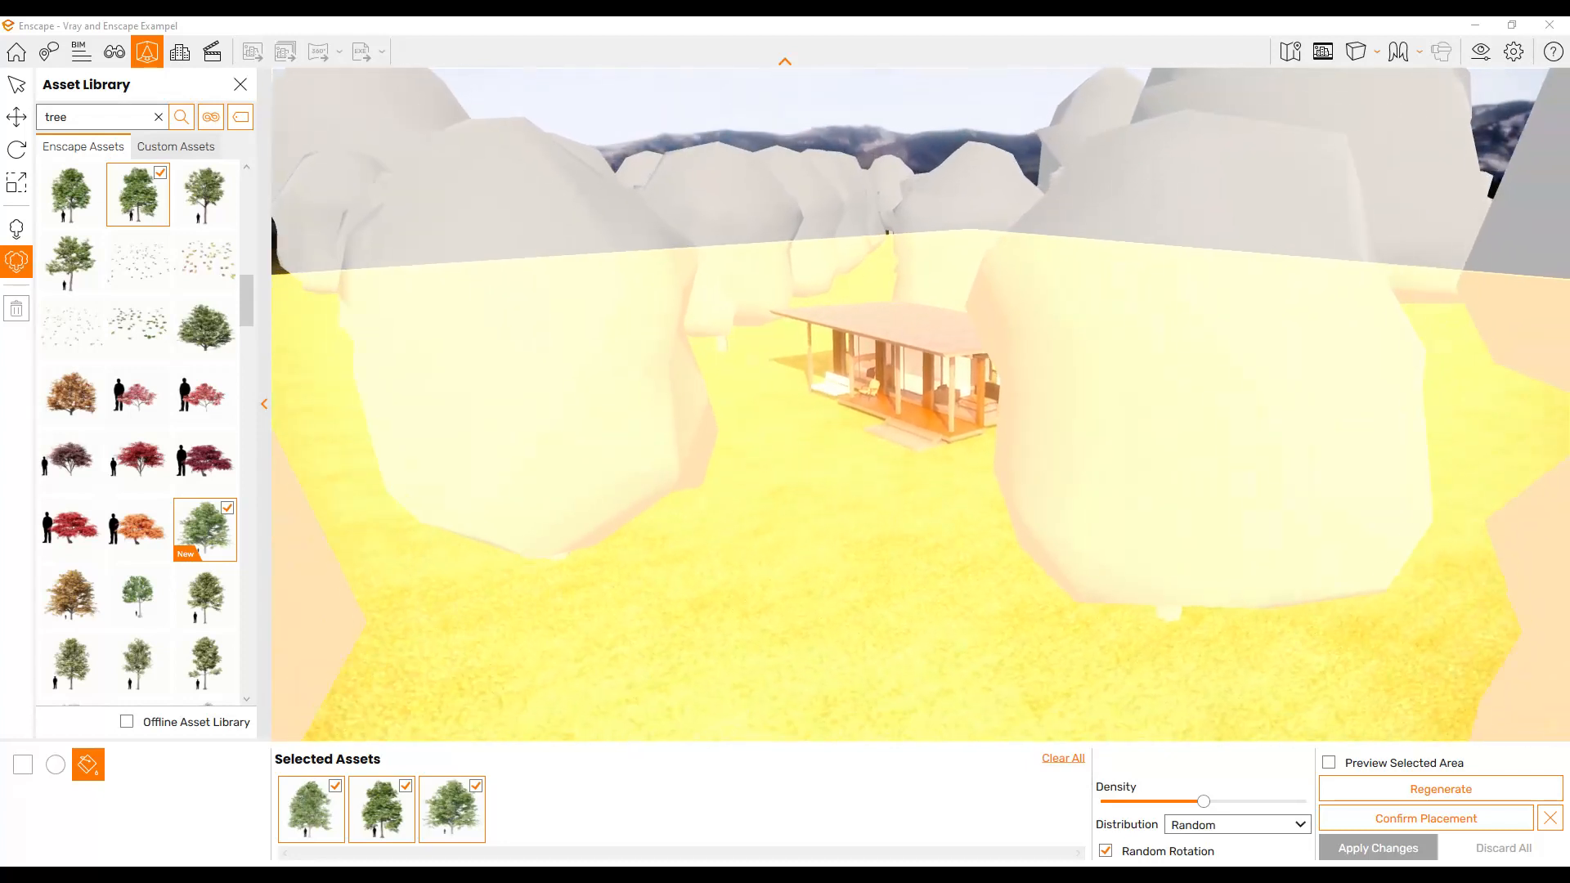
pyautogui.press('s')
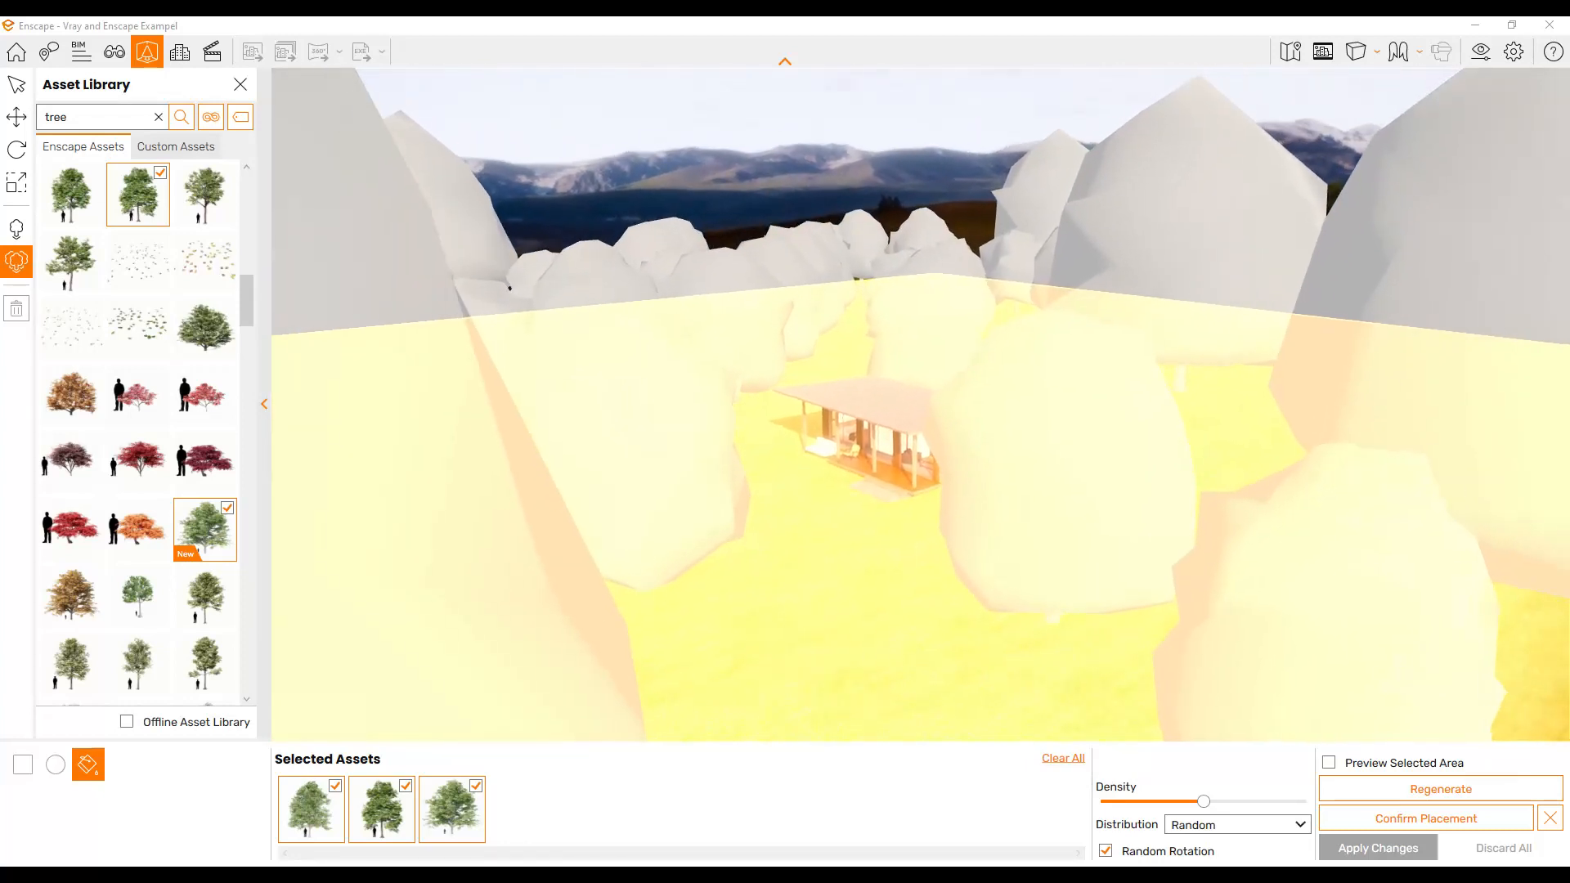
# Regenerate the lawn's tree layout at a slightly lower density and confirm the placement.
pyautogui.moveTo(1208, 802)
pyautogui.mouseDown()
pyautogui.moveTo(1286, 805)
pyautogui.moveTo(1176, 803)
pyautogui.moveTo(1191, 802)
pyautogui.mouseUp()
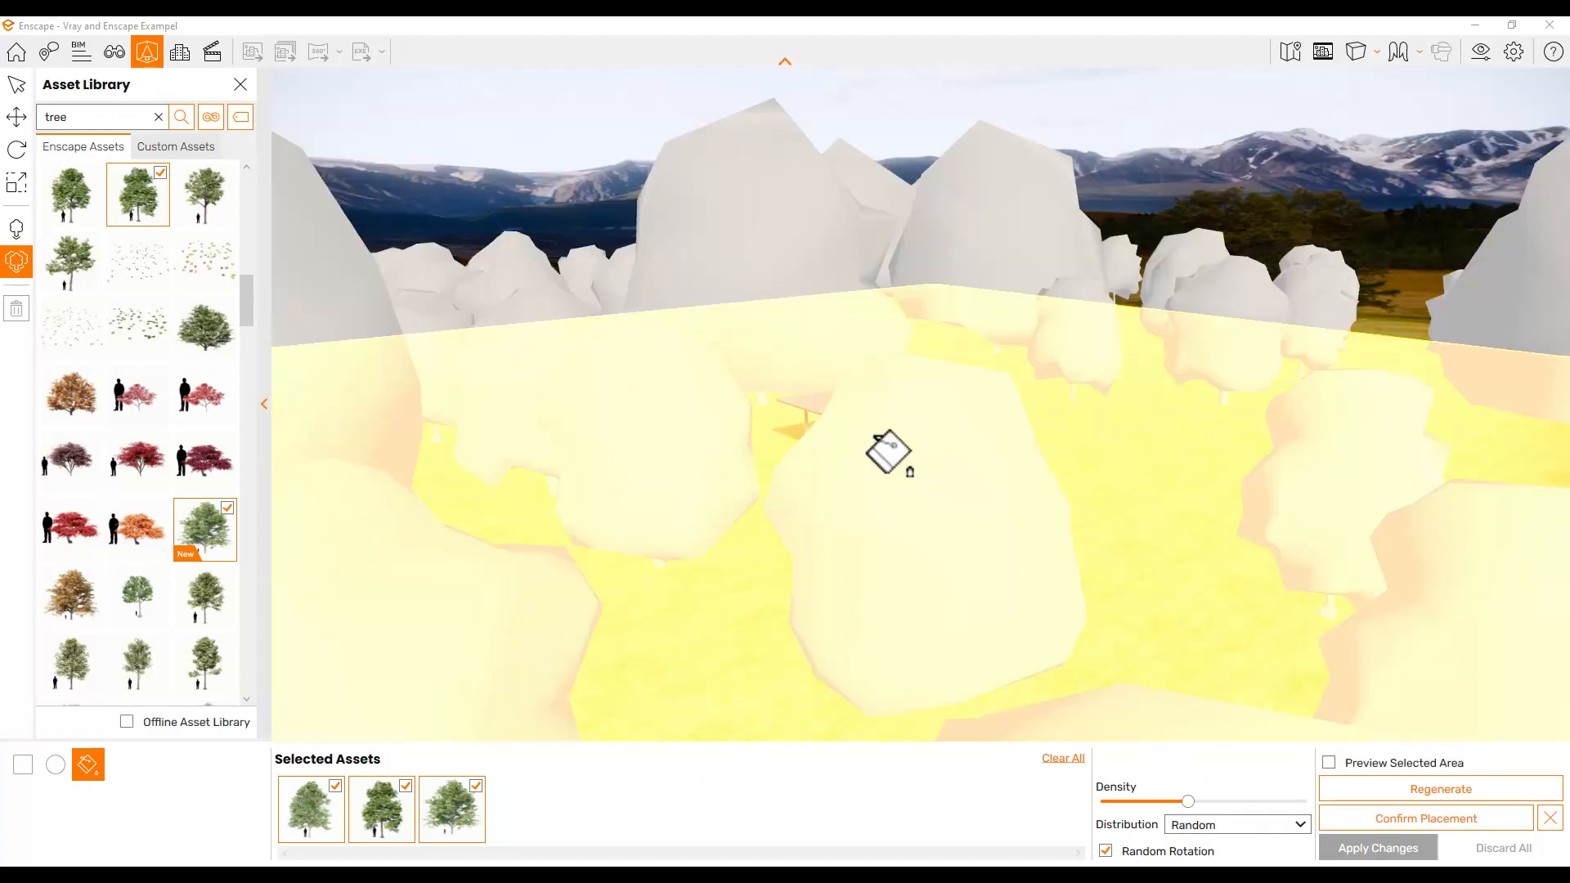
pyautogui.click(1445, 788)
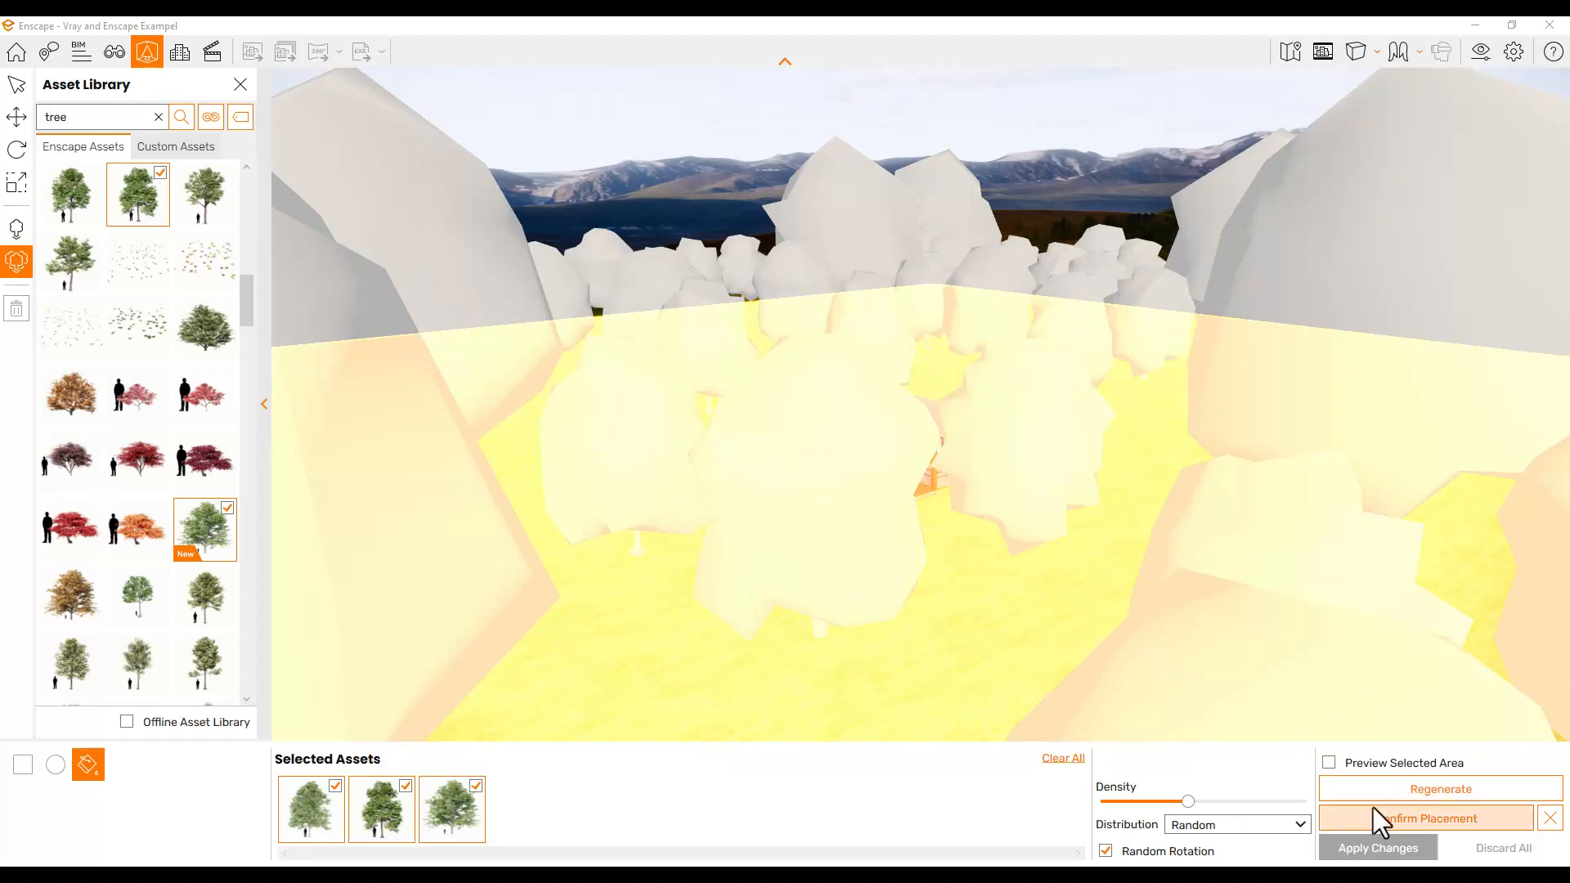
pyautogui.click(1432, 819)
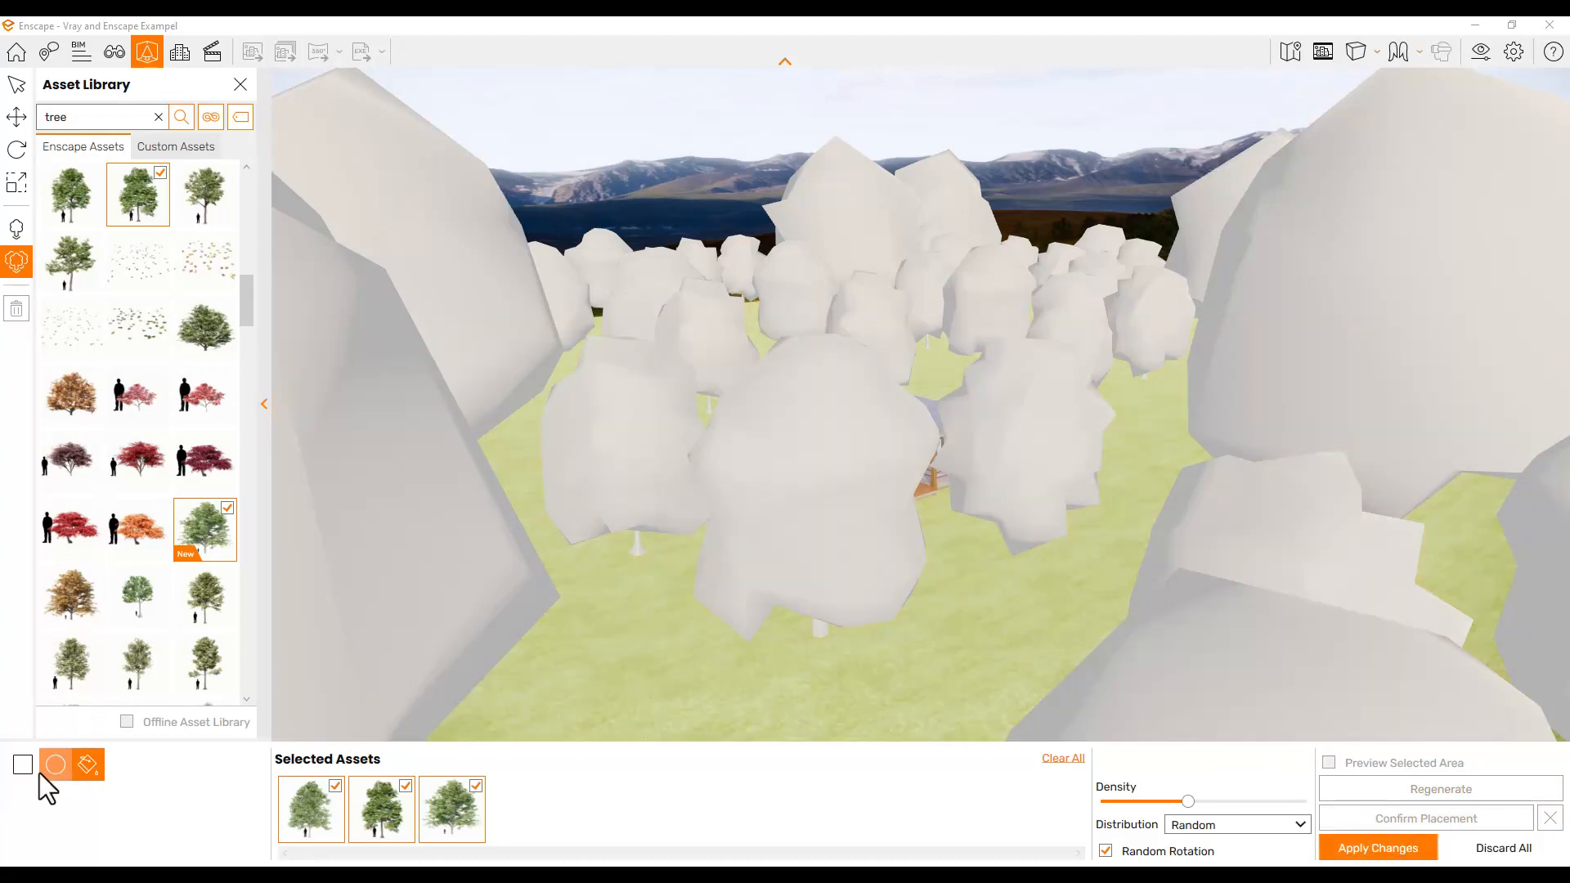
# Delete the placed trees that block the view directly in front of the villa.
pyautogui.click(16, 85)
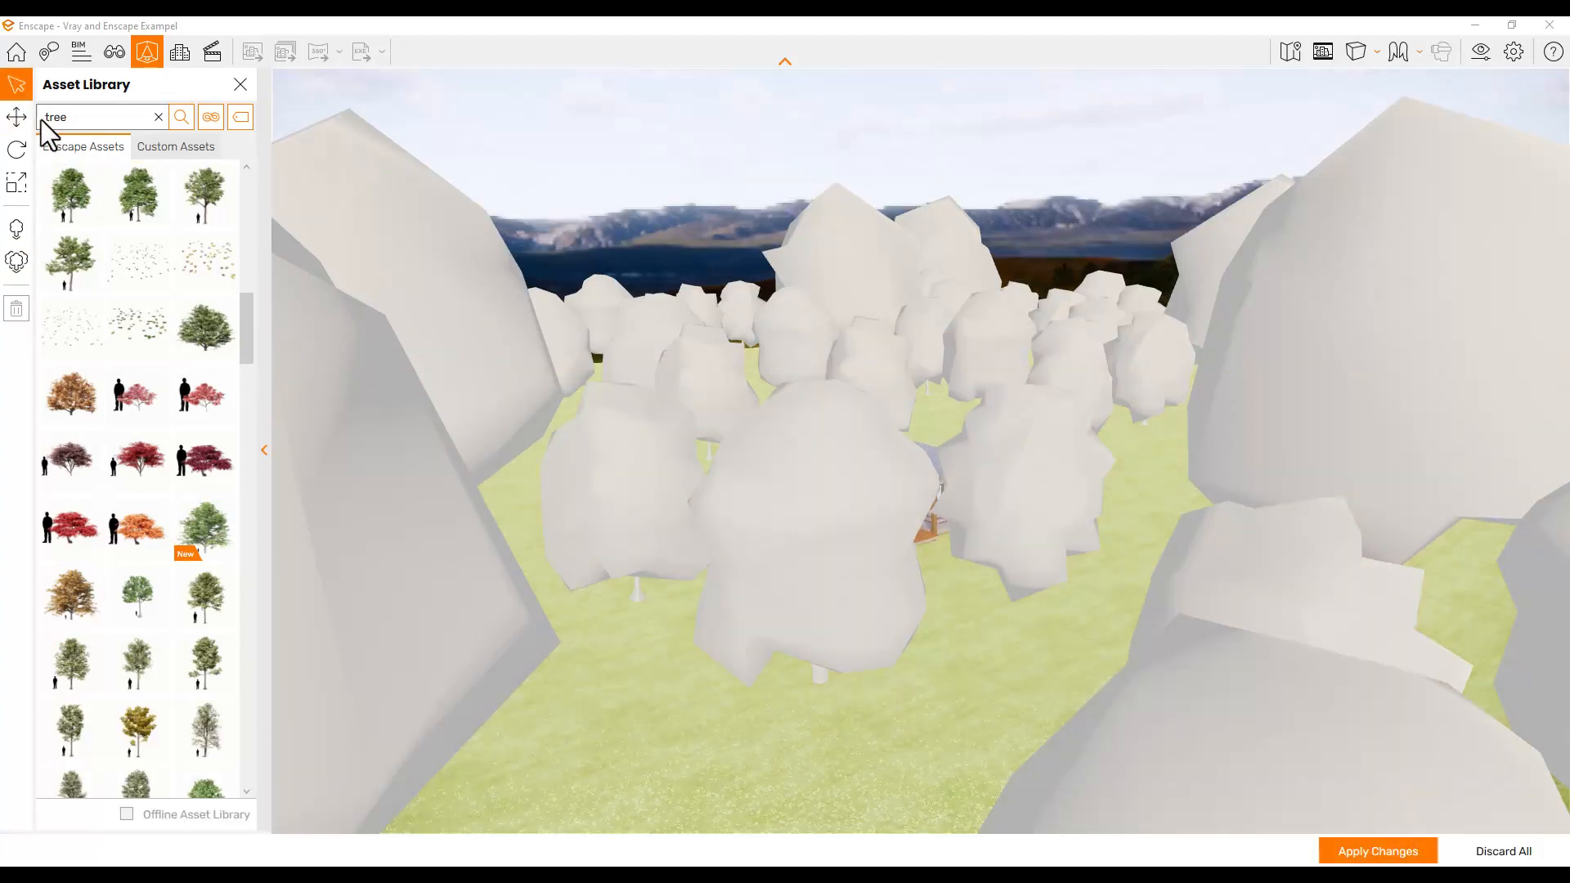
pyautogui.click(827, 514)
pyautogui.press('Delete')
pyautogui.click(607, 497)
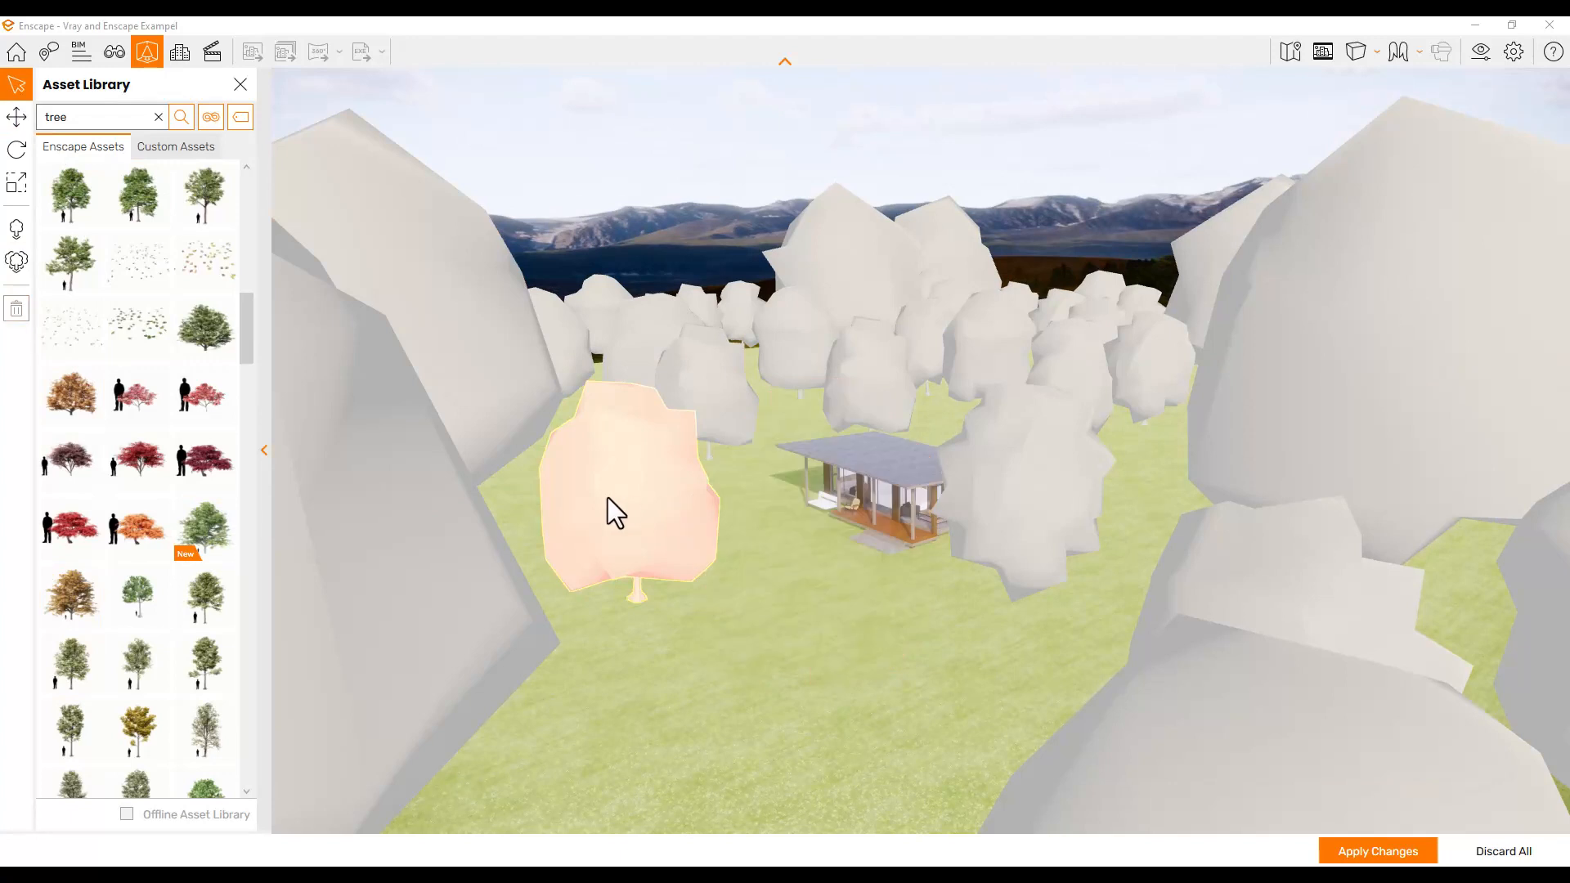
pyautogui.click(1029, 512)
pyautogui.press('Delete')
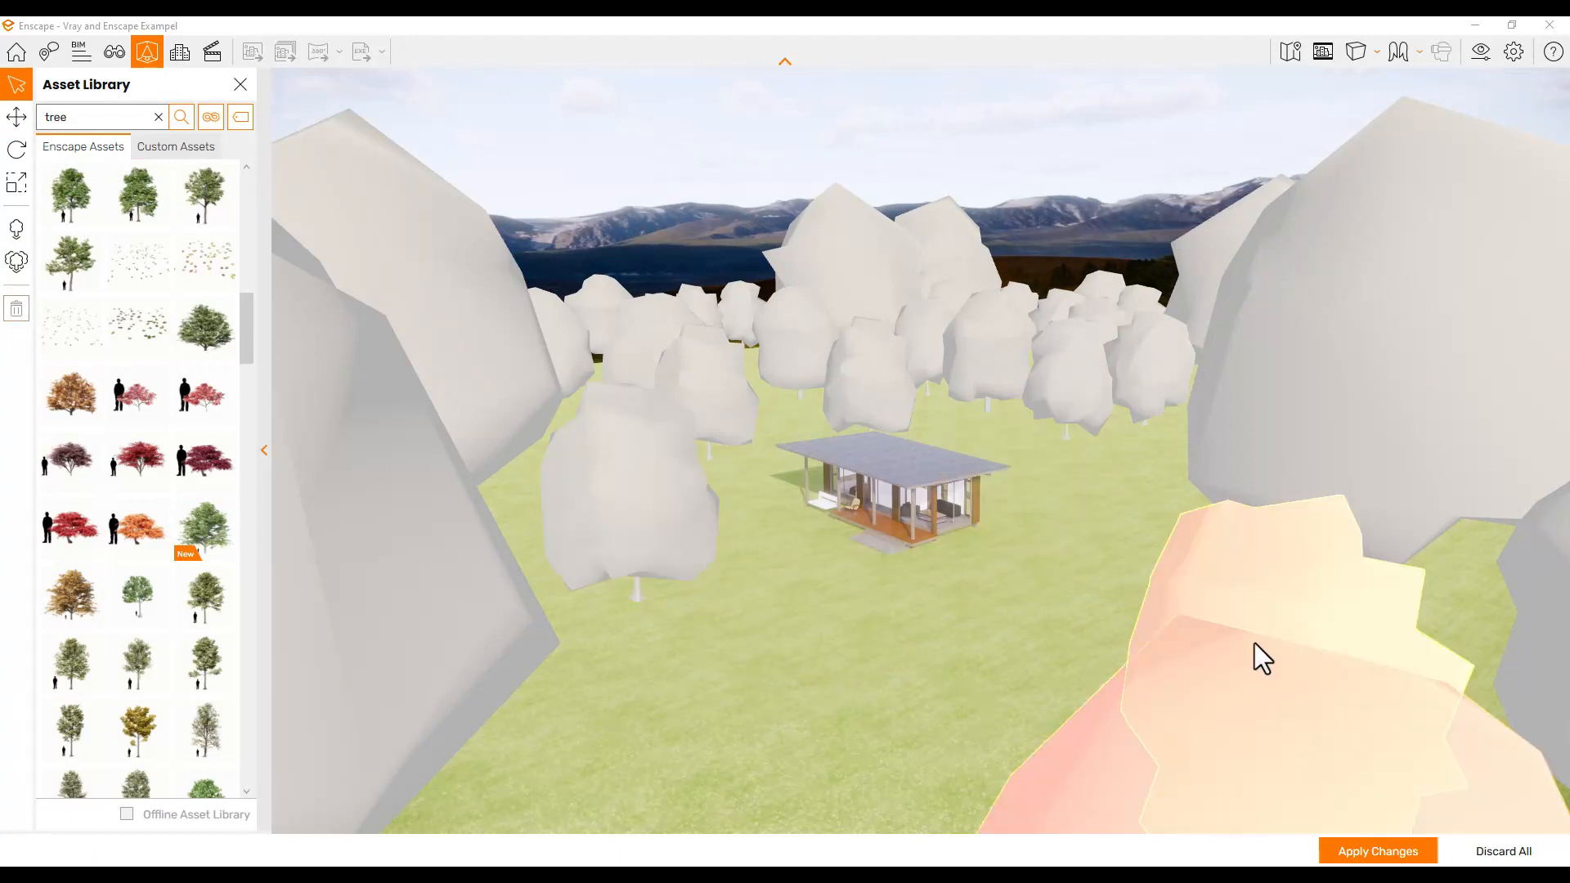
# Delete the large foreground trees on both sides of the lawn to open up the view of the villa.
pyautogui.click(1281, 723)
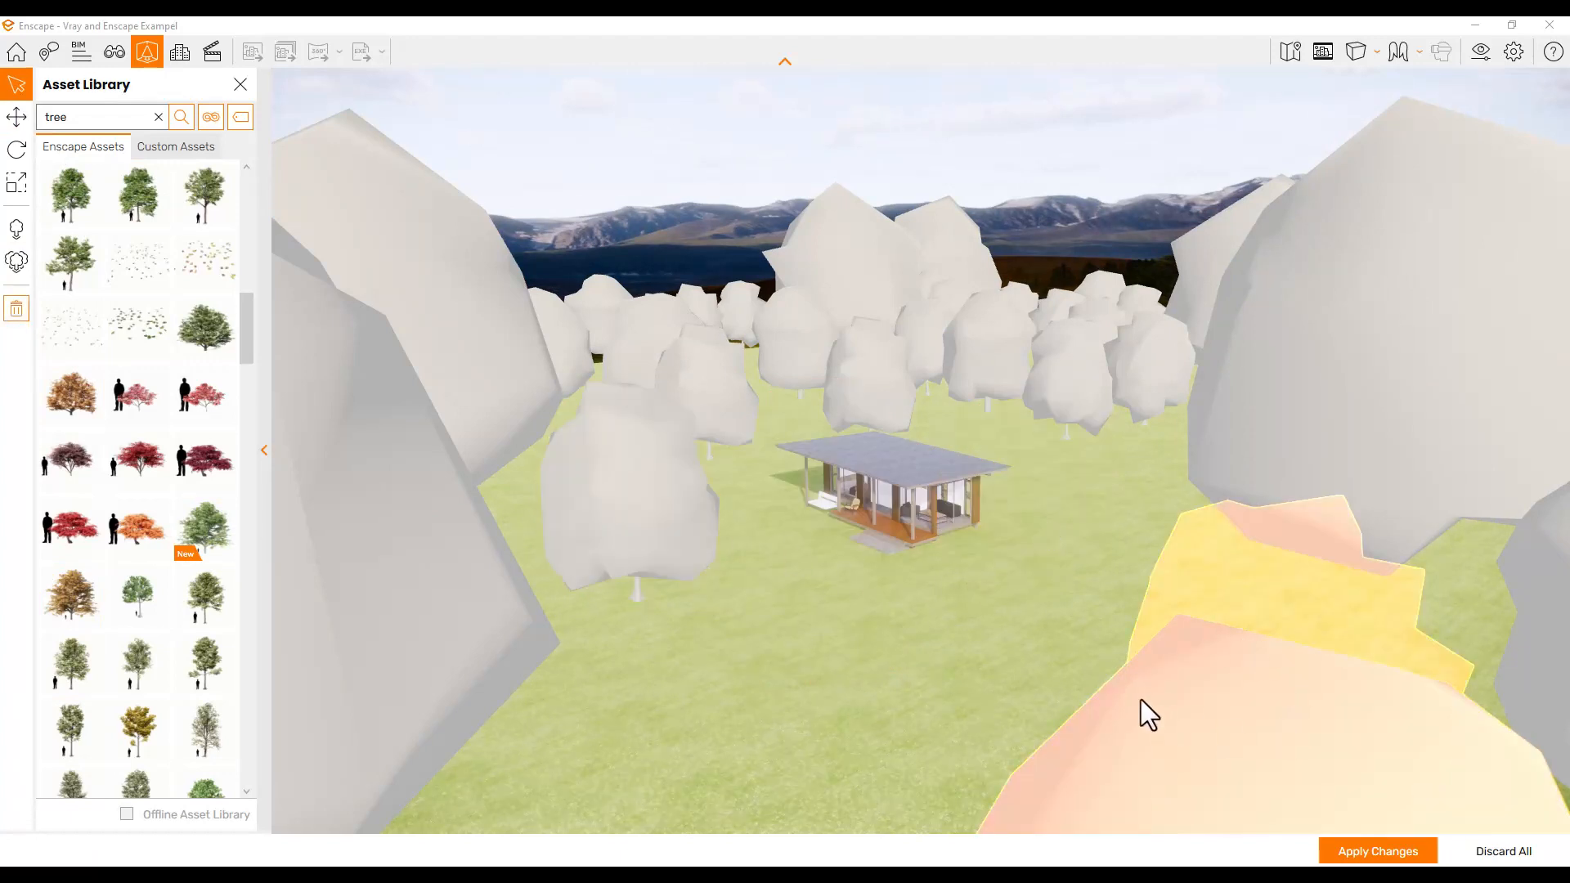
pyautogui.press('Delete')
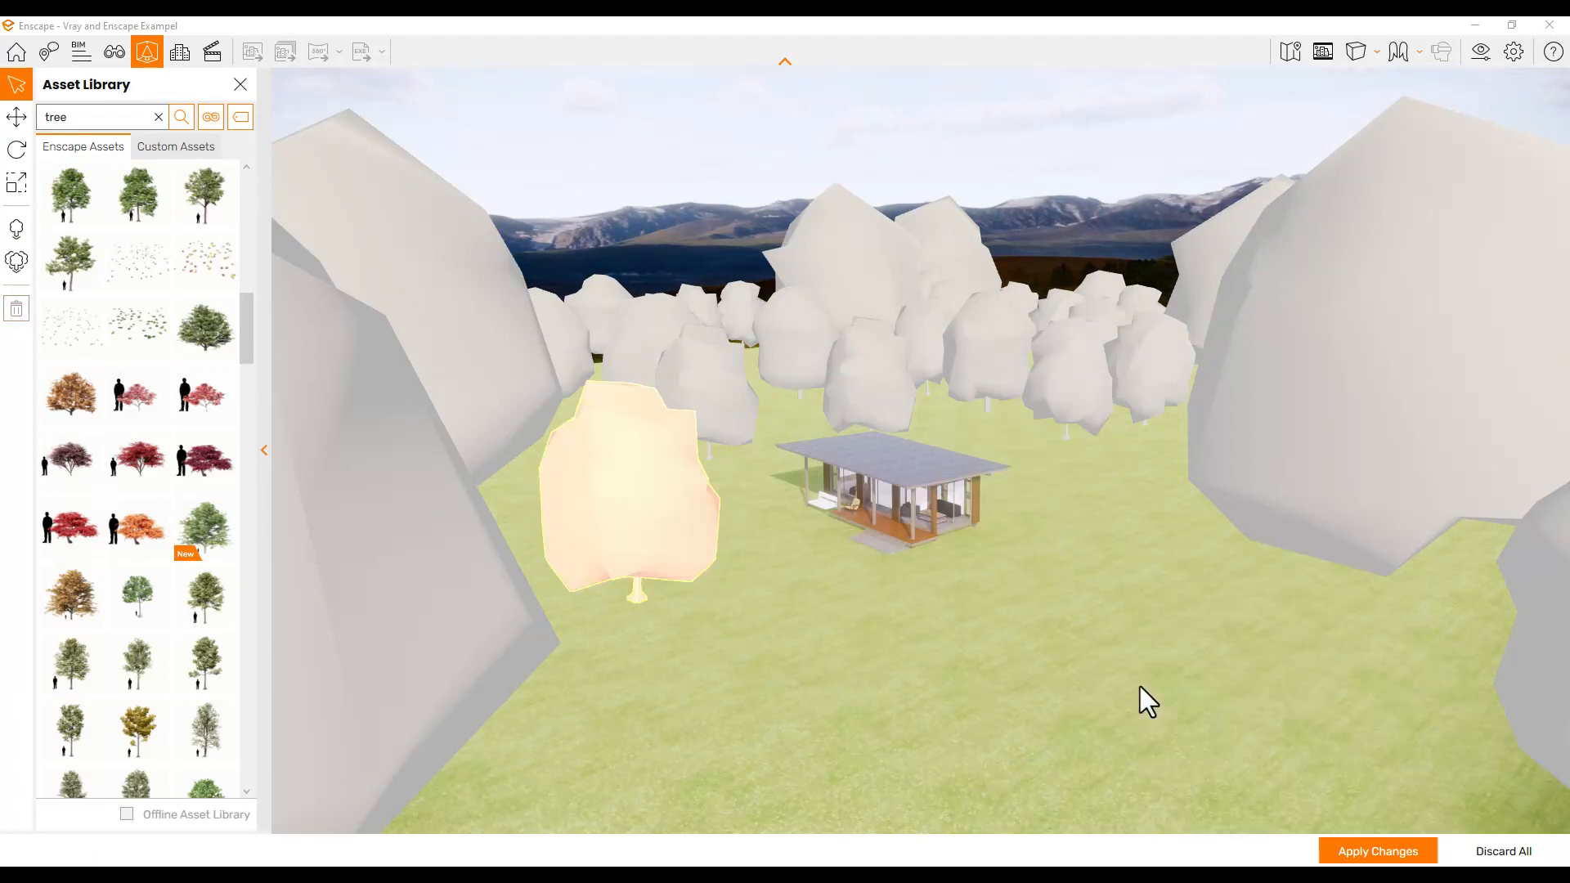
pyautogui.click(587, 527)
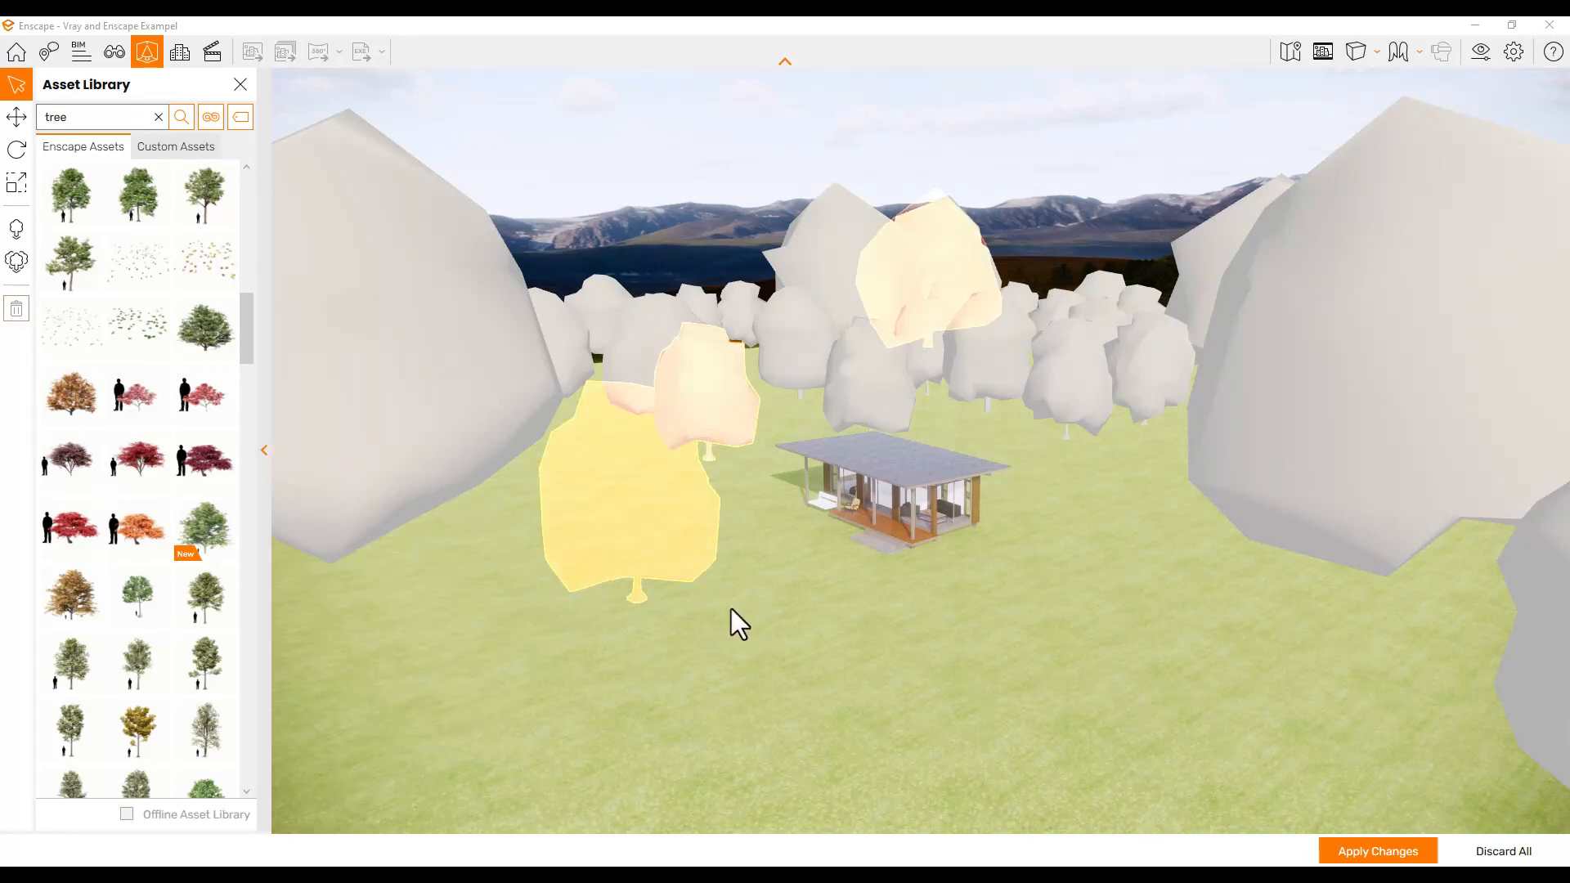
pyautogui.moveTo(1004, 556); pyautogui.dragTo(960, 530)
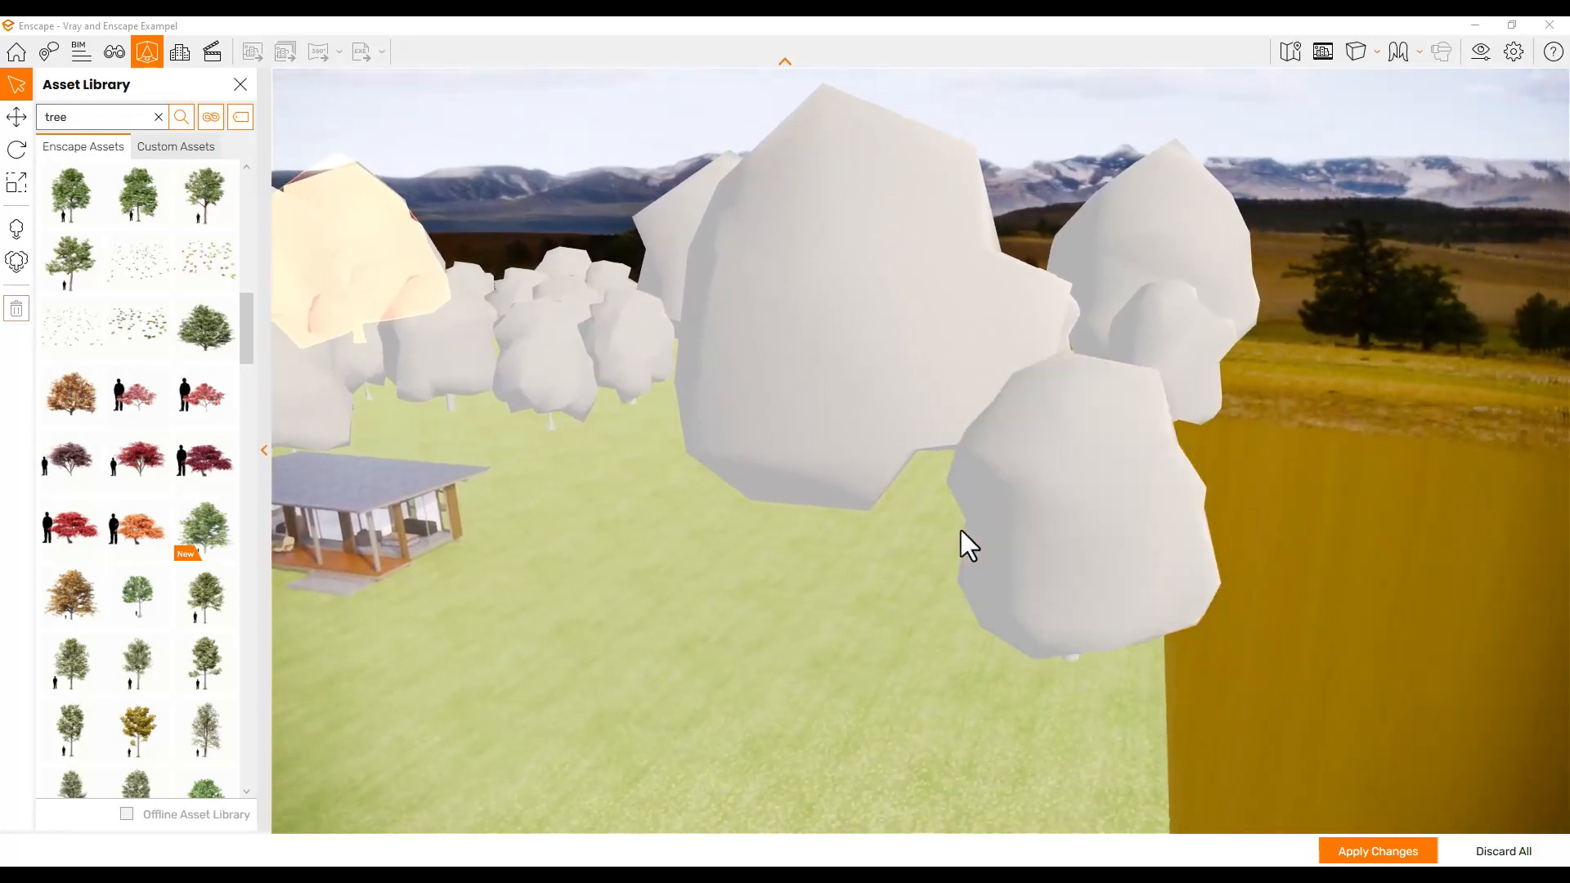
pyautogui.click(993, 514)
pyautogui.press('Delete')
# Frame the villa's deck from near ground level on the lawn and apply the tree placement changes.
pyautogui.moveTo(861, 556); pyautogui.dragTo(1435, 556)
pyautogui.press('w')
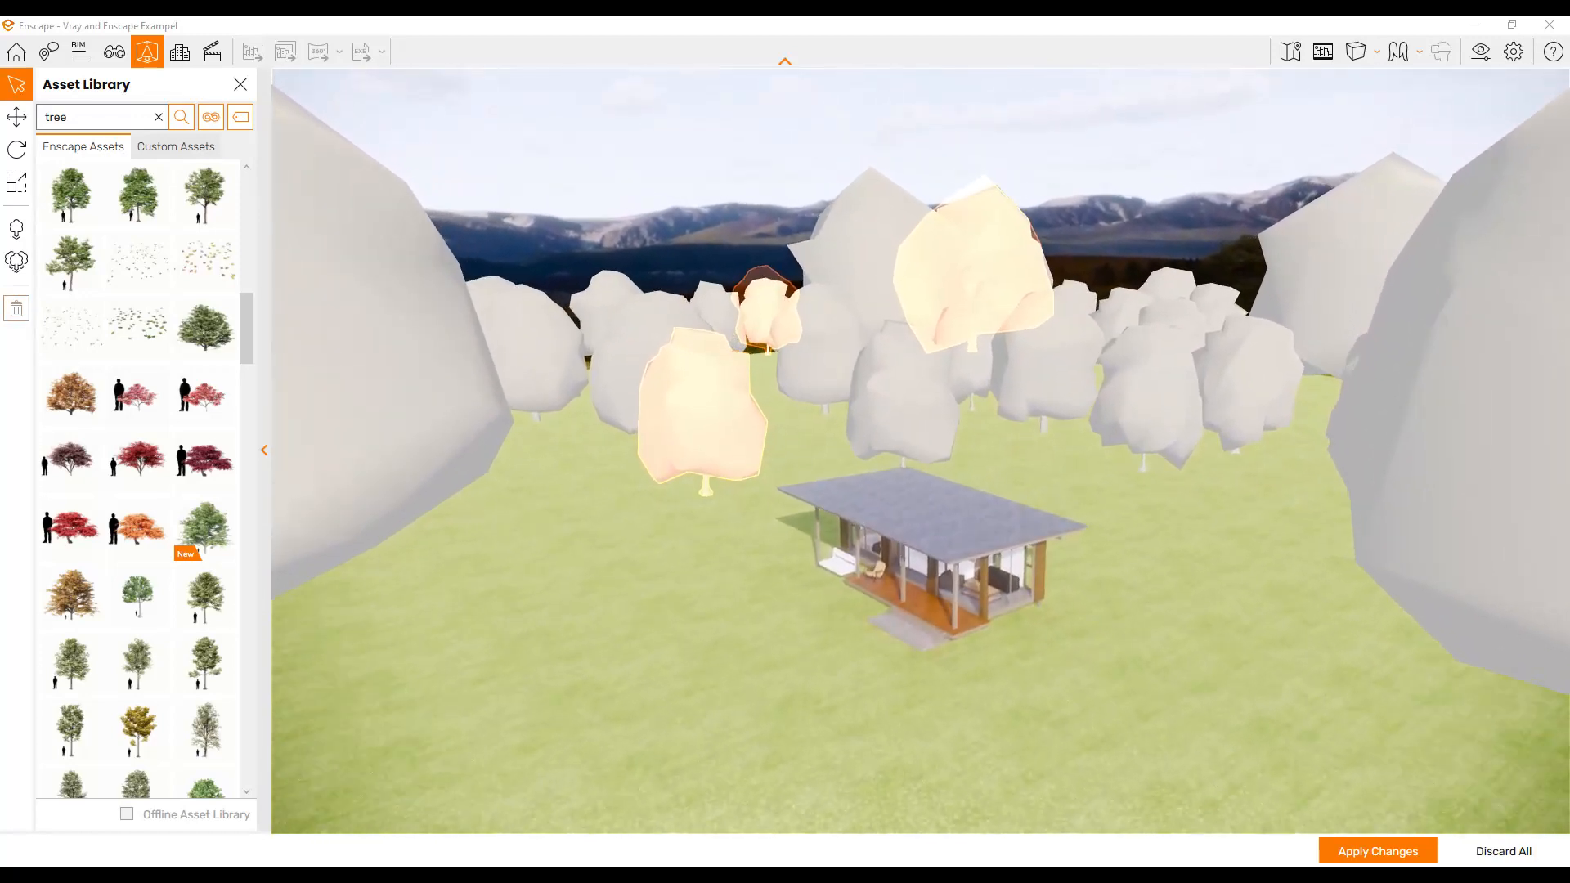
pyautogui.press('space')
pyautogui.moveTo(921, 368); pyautogui.dragTo(948, 536)
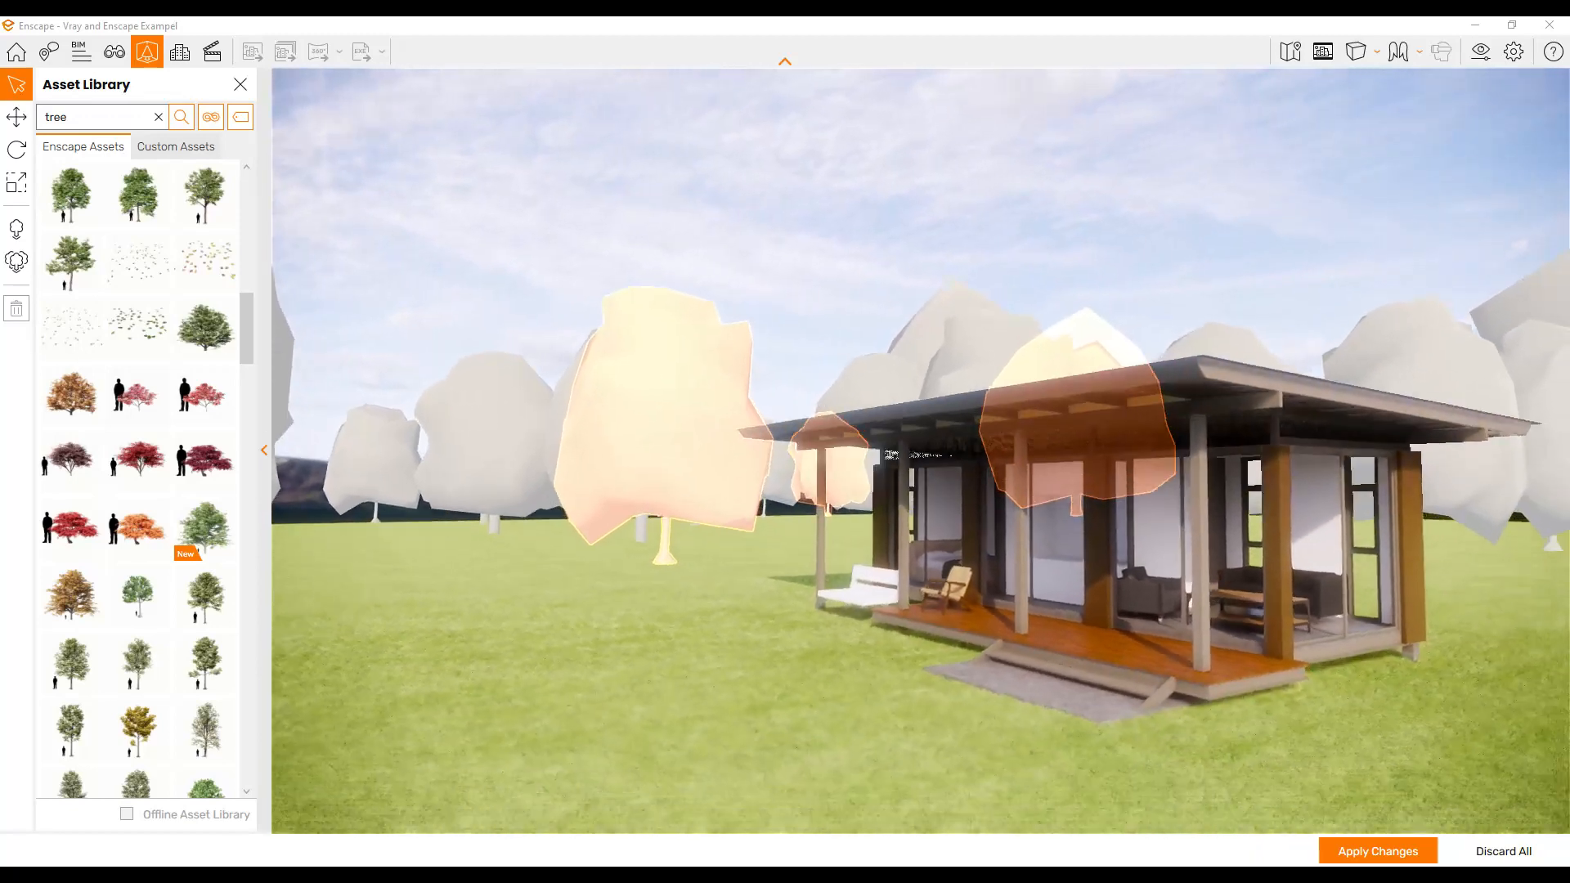
pyautogui.press('w')
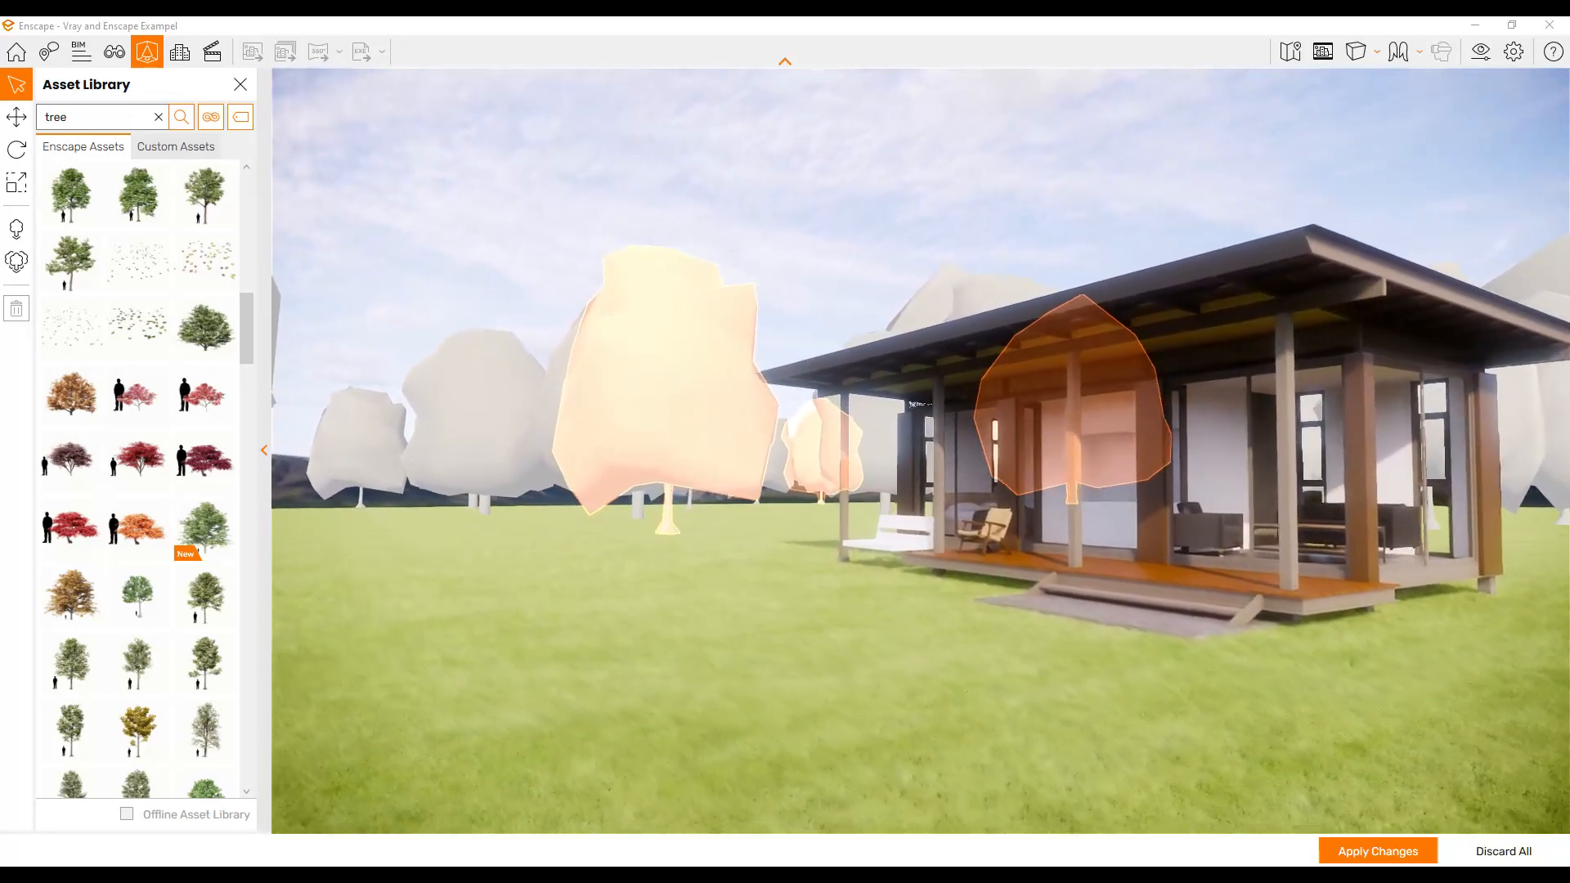
pyautogui.moveTo(801, 607); pyautogui.dragTo(778, 641)
pyautogui.click(1381, 852)
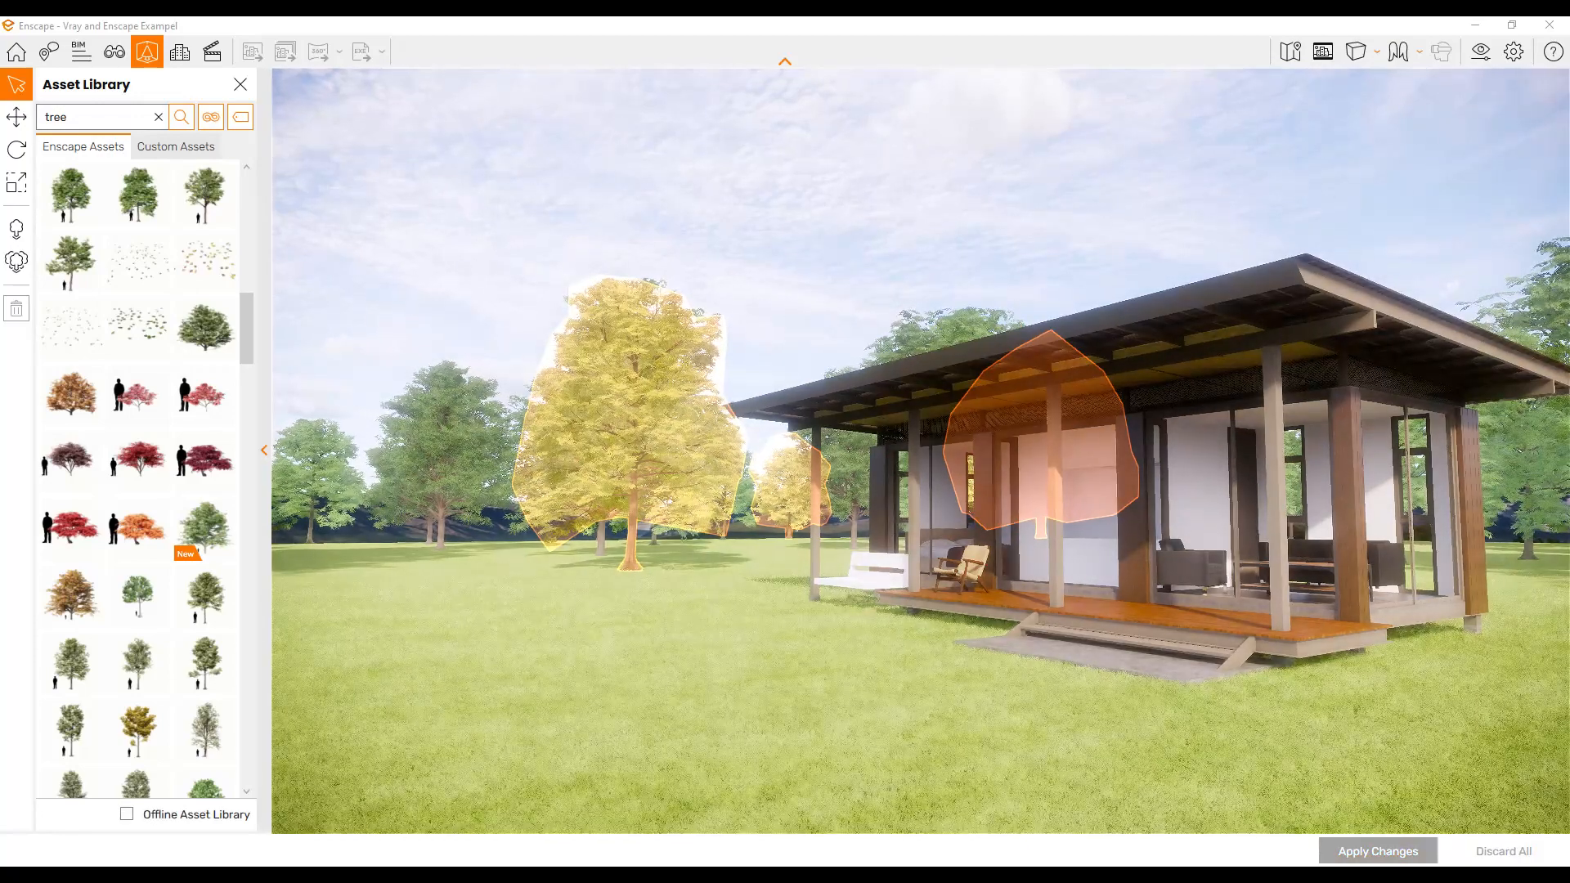
# Set the time of day to about 11:03 so the sun casts the villa's shadow across the lawn.
pyautogui.press('w')
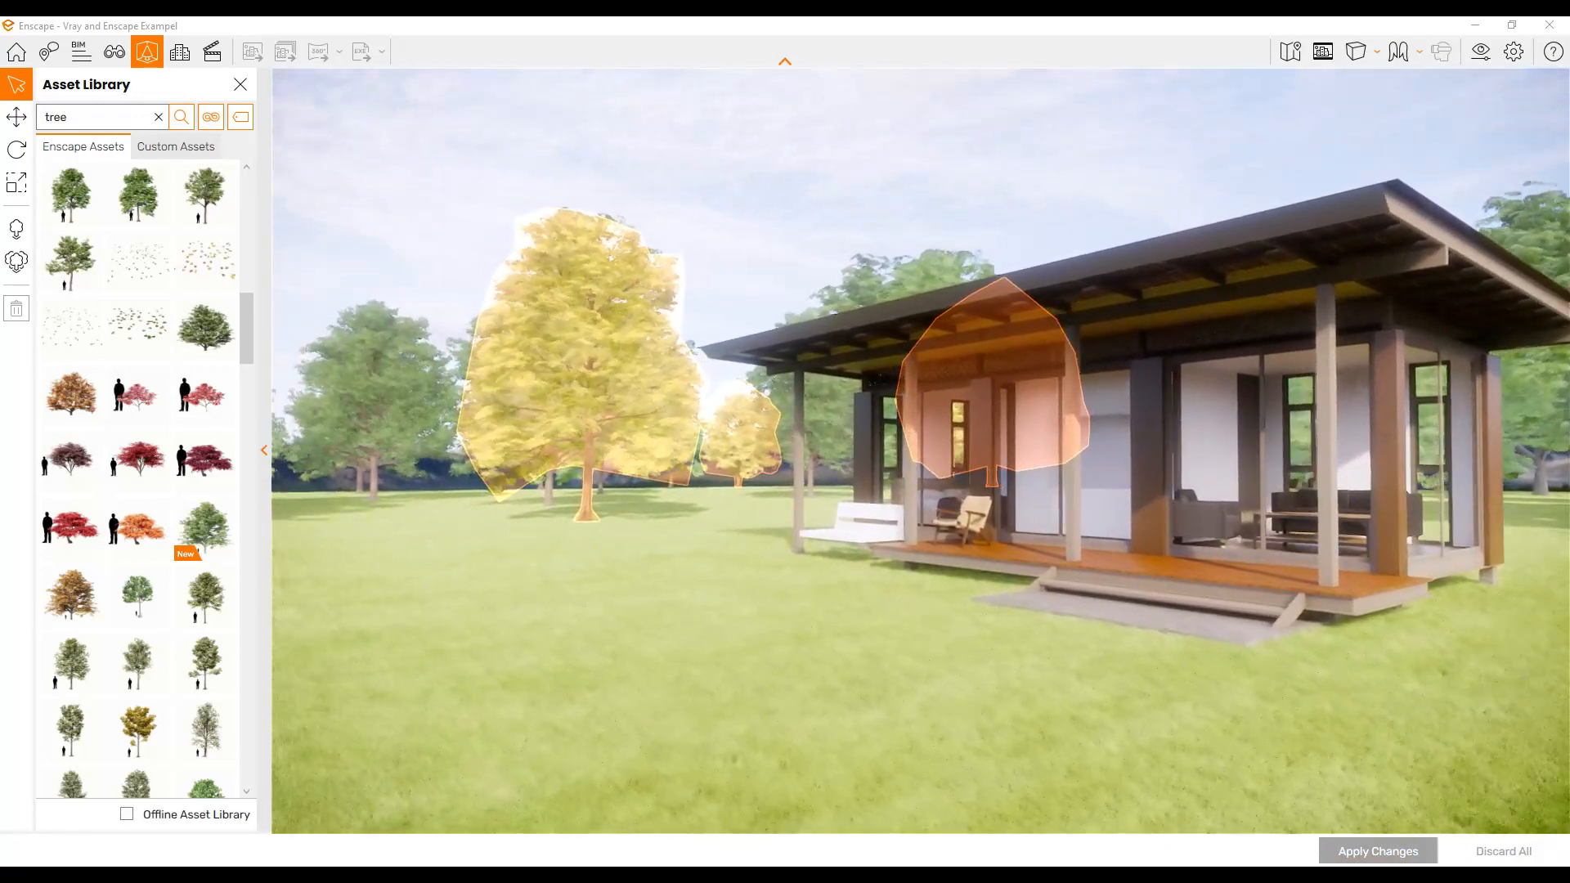
pyautogui.moveTo(775, 469); pyautogui.dragTo(697, 434)
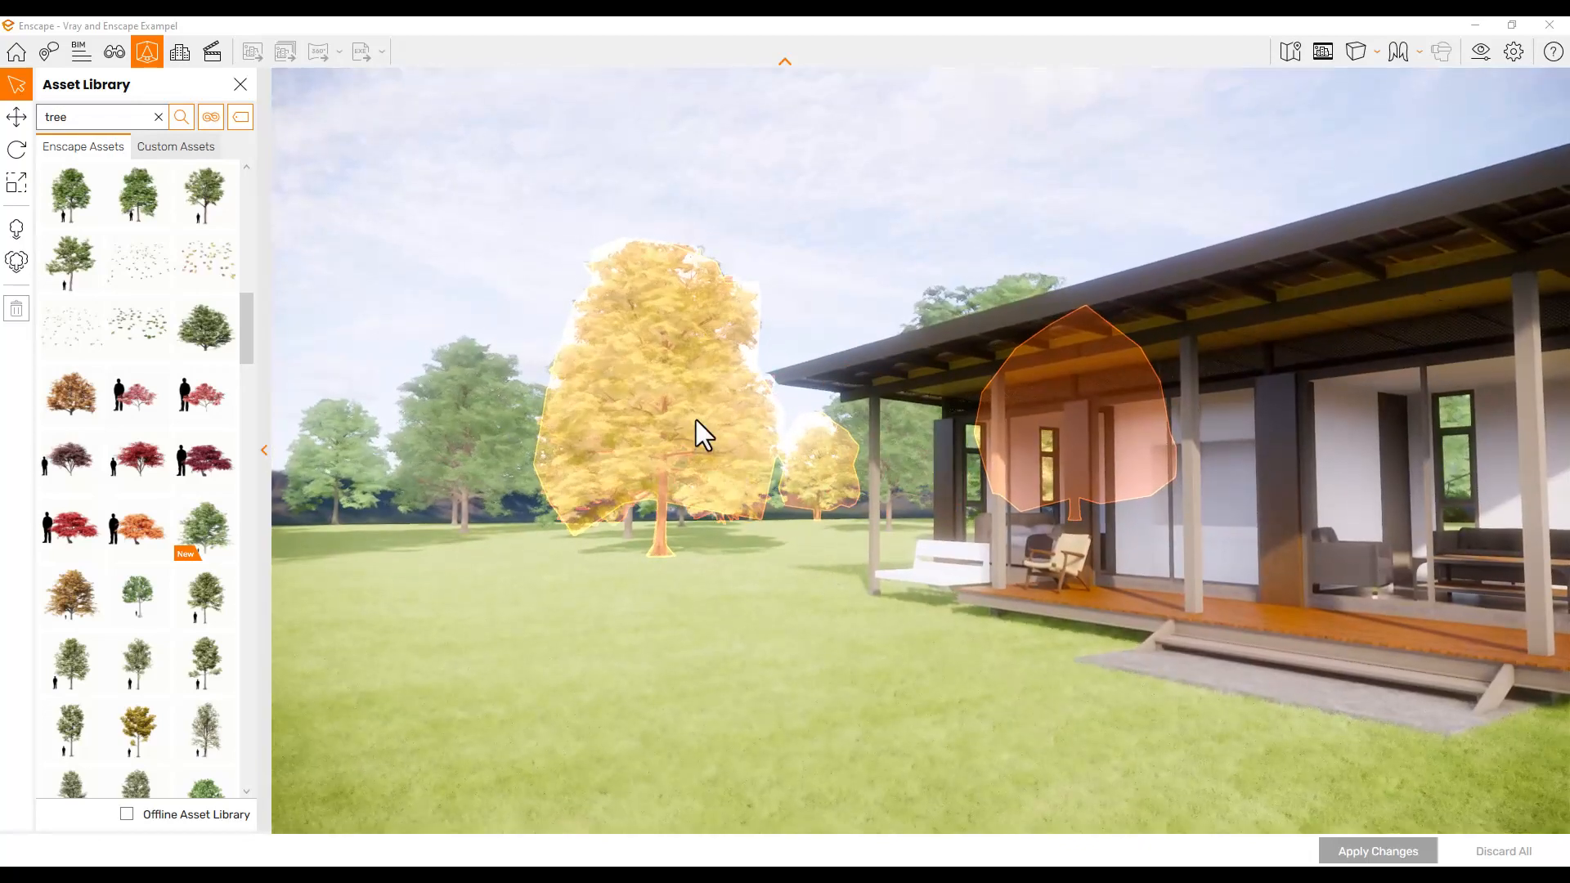
pyautogui.keyDown('shift'); pyautogui.moveTo(1190, 628); pyautogui.dragTo(921, 628, button='right'); pyautogui.keyUp('shift')
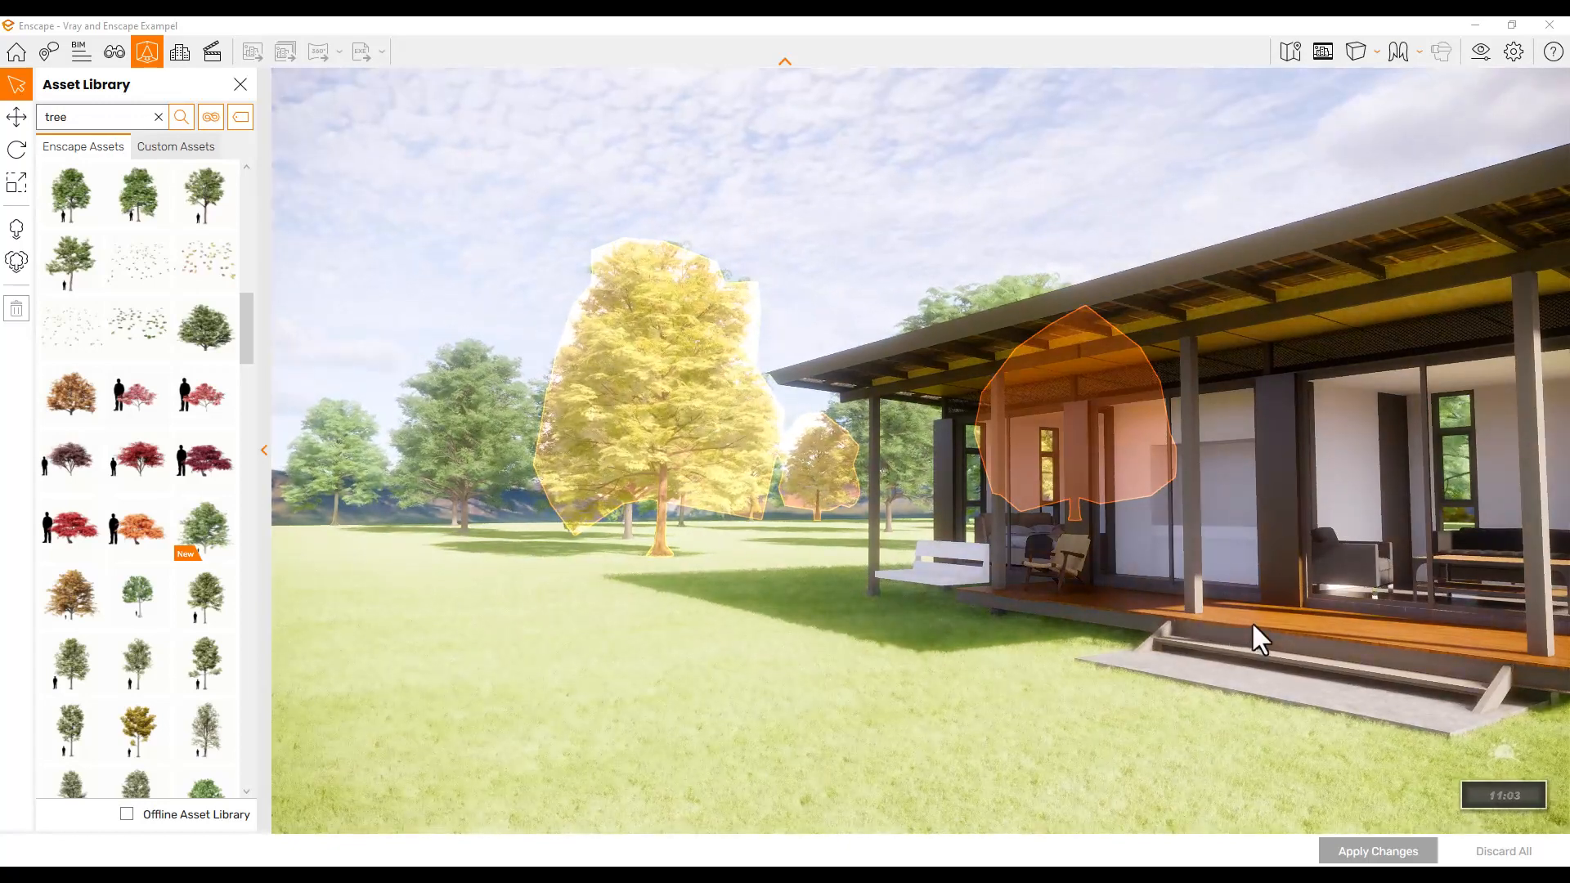
pyautogui.moveTo(1253, 625)
pyautogui.keyDown('shift'); pyautogui.mouseDown(button='right')
pyautogui.moveTo(1233, 626)
pyautogui.moveTo(1253, 625)
pyautogui.mouseUp(button='right'); pyautogui.keyUp('shift')
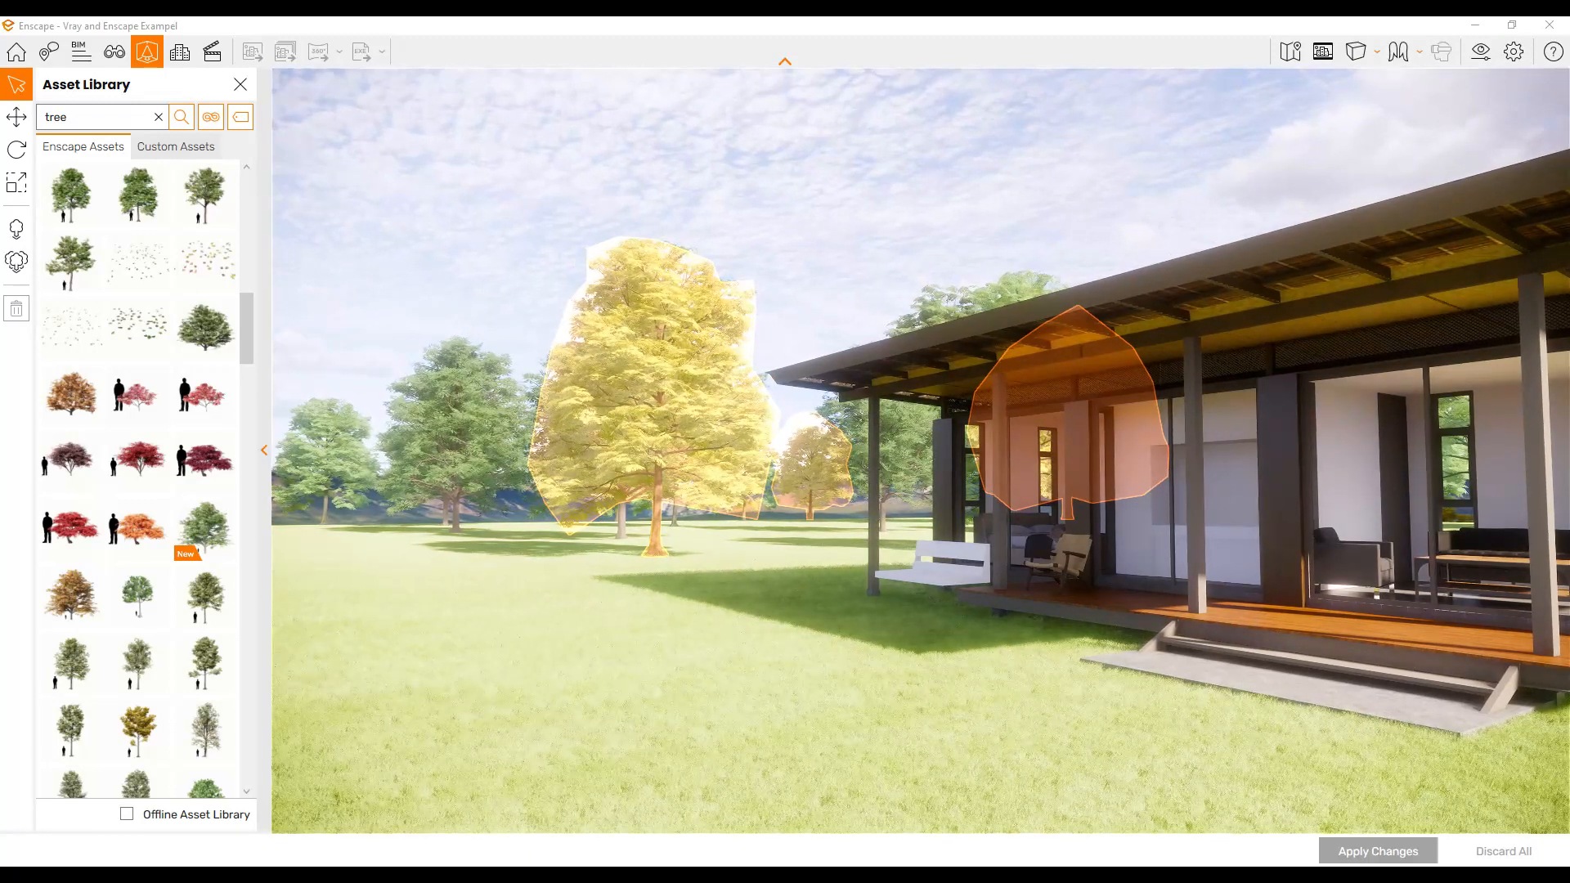
pyautogui.moveTo(1009, 533); pyautogui.dragTo(972, 524, button='middle')
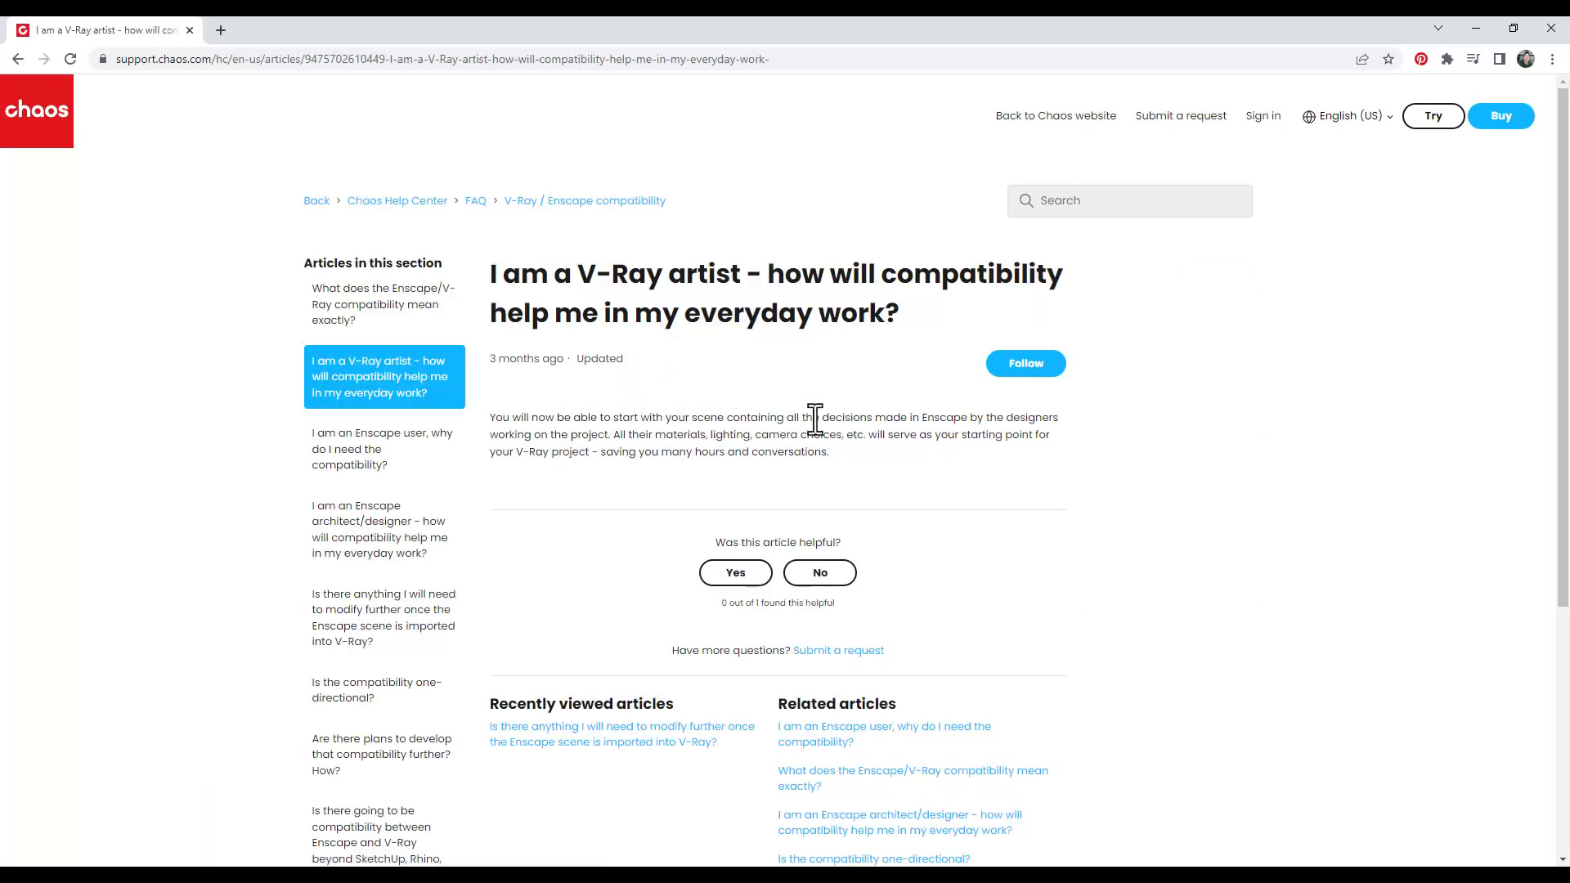
# In the browser, read the Chaos compatibility answer for V-Ray artists and open the question about modifying imported Enscape scenes.
pyautogui.moveTo(815, 418); pyautogui.dragTo(1049, 419)
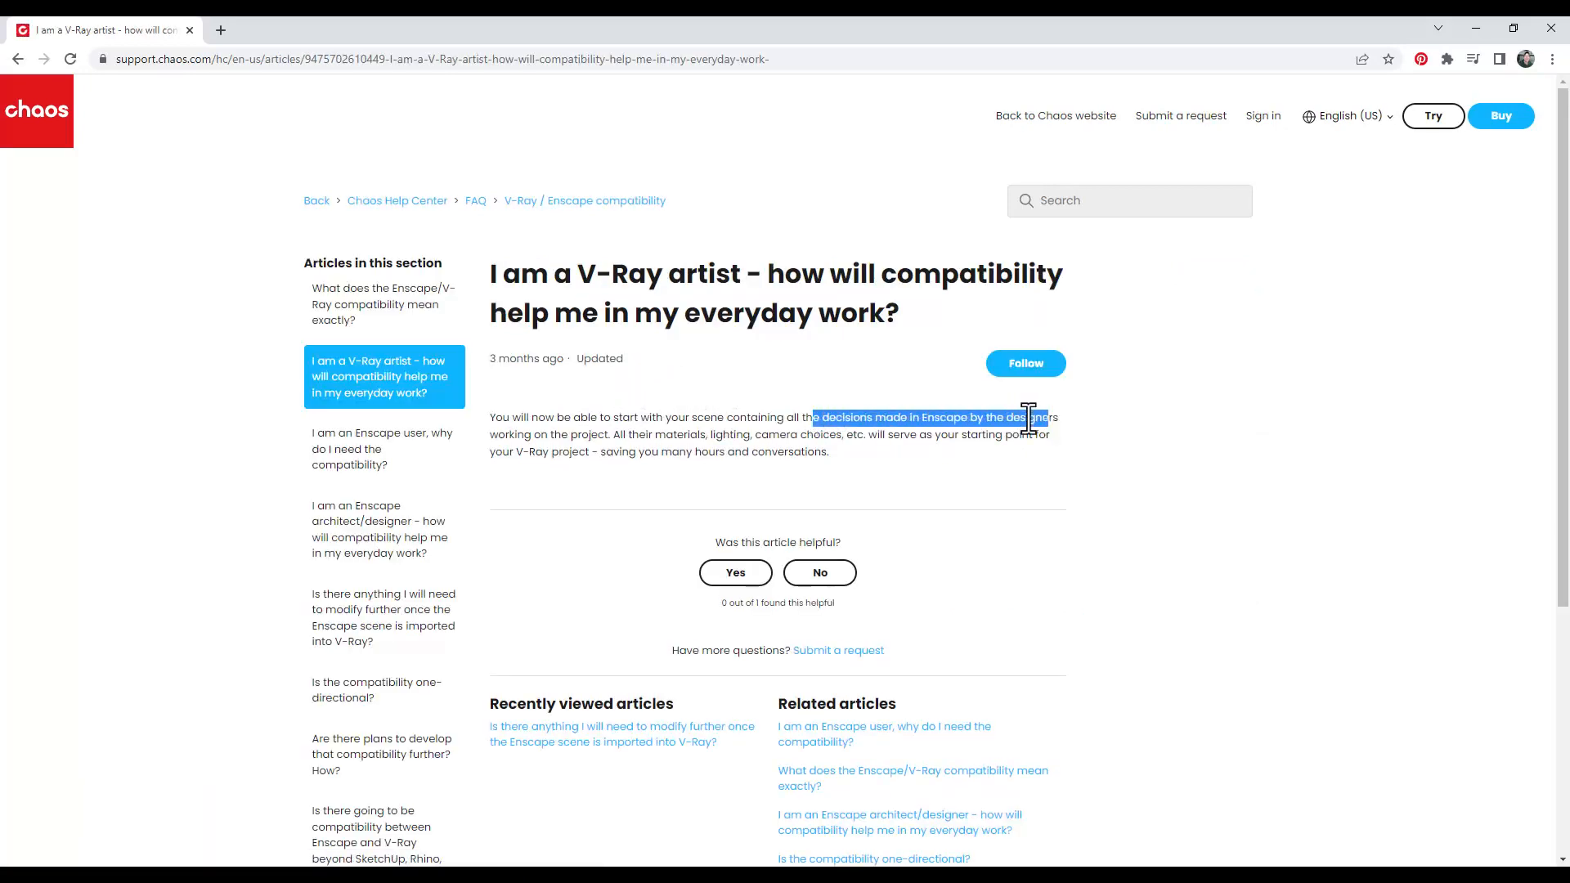
pyautogui.click(788, 419)
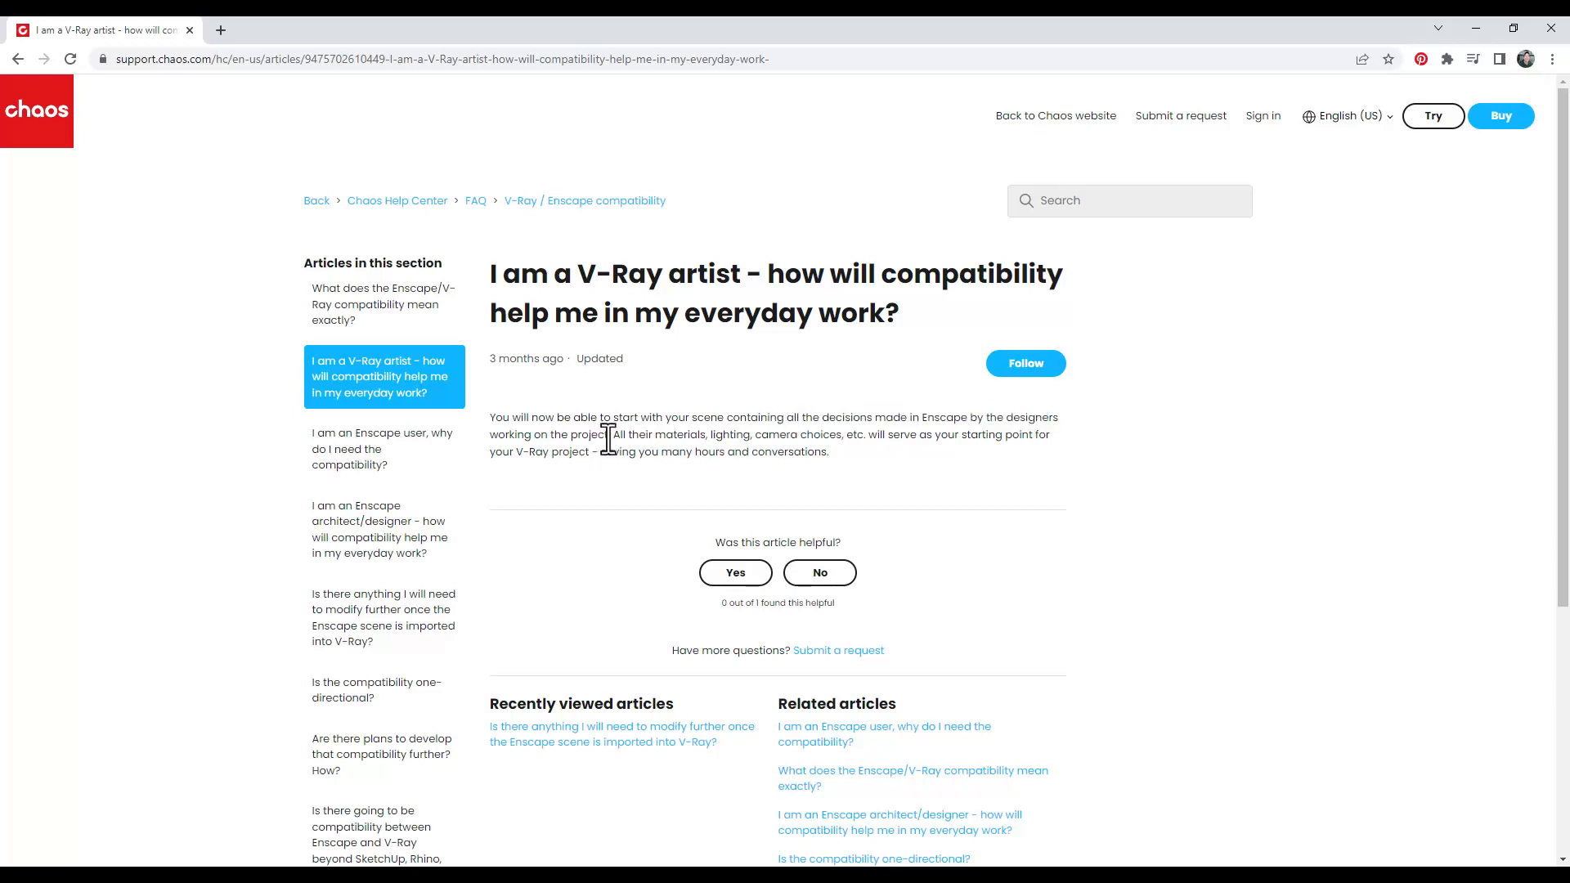
pyautogui.moveTo(613, 436); pyautogui.dragTo(916, 460)
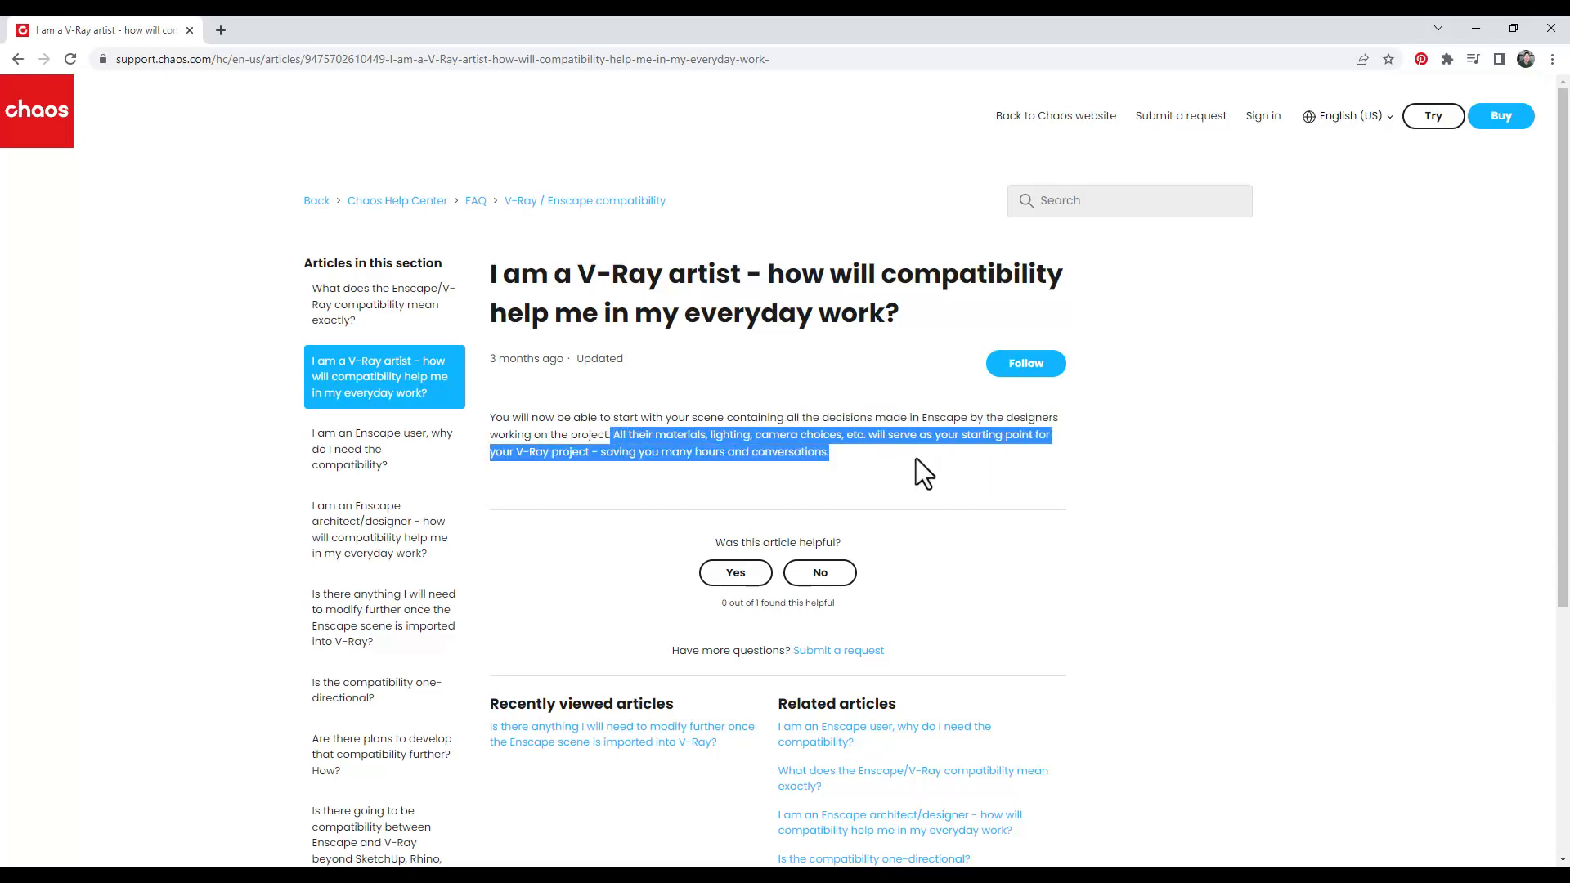
pyautogui.moveTo(573, 466); pyautogui.dragTo(590, 454)
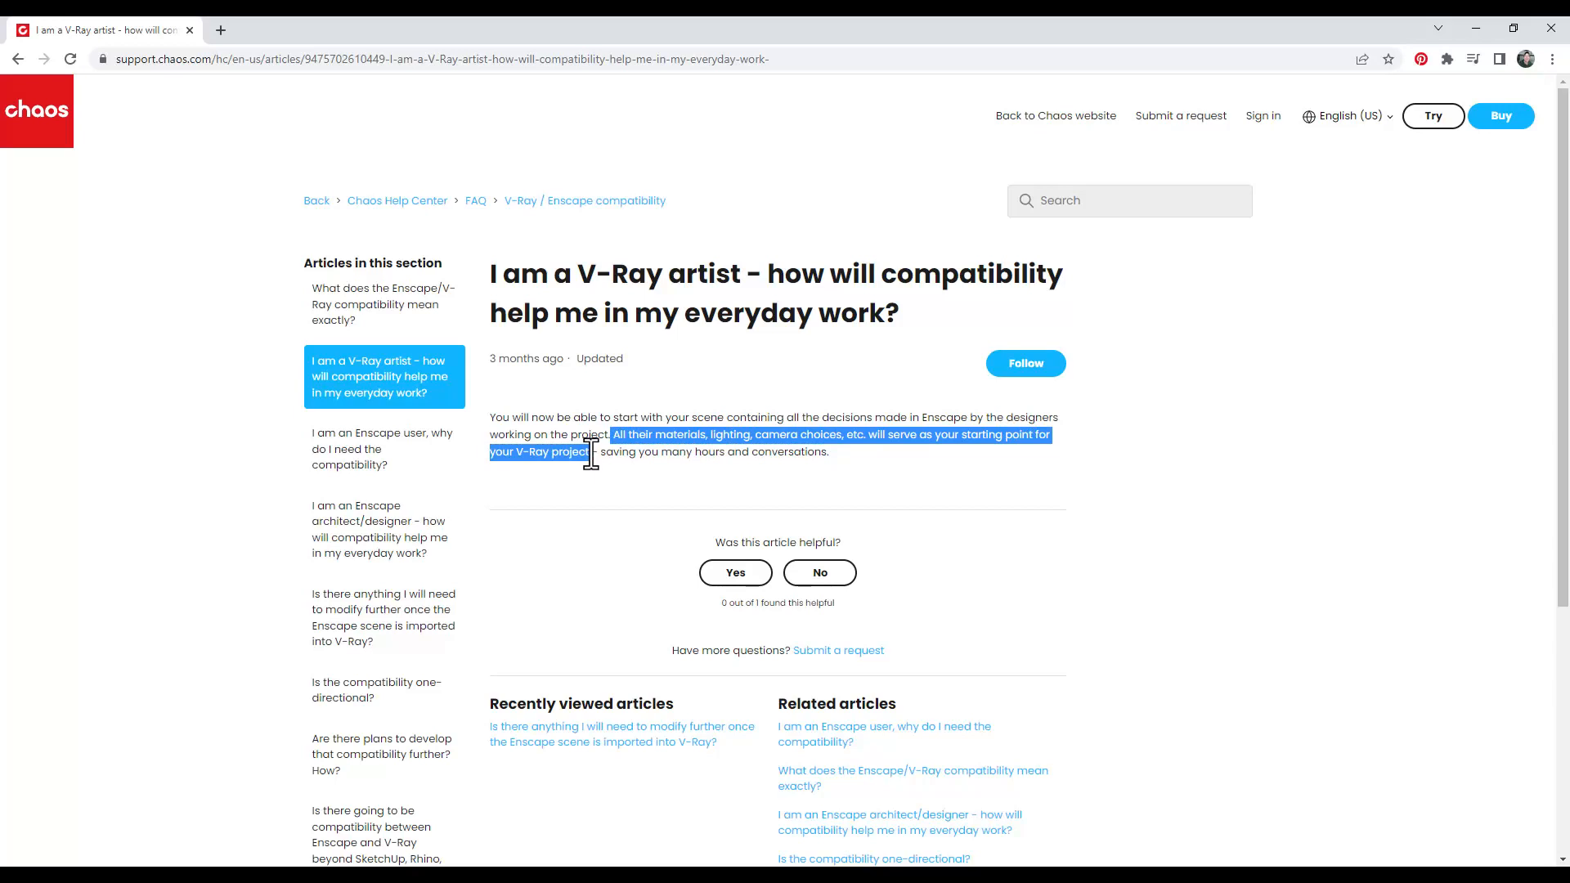
pyautogui.click(594, 436)
pyautogui.moveTo(614, 441); pyautogui.dragTo(589, 458)
pyautogui.click(592, 456)
pyautogui.click(15, 59)
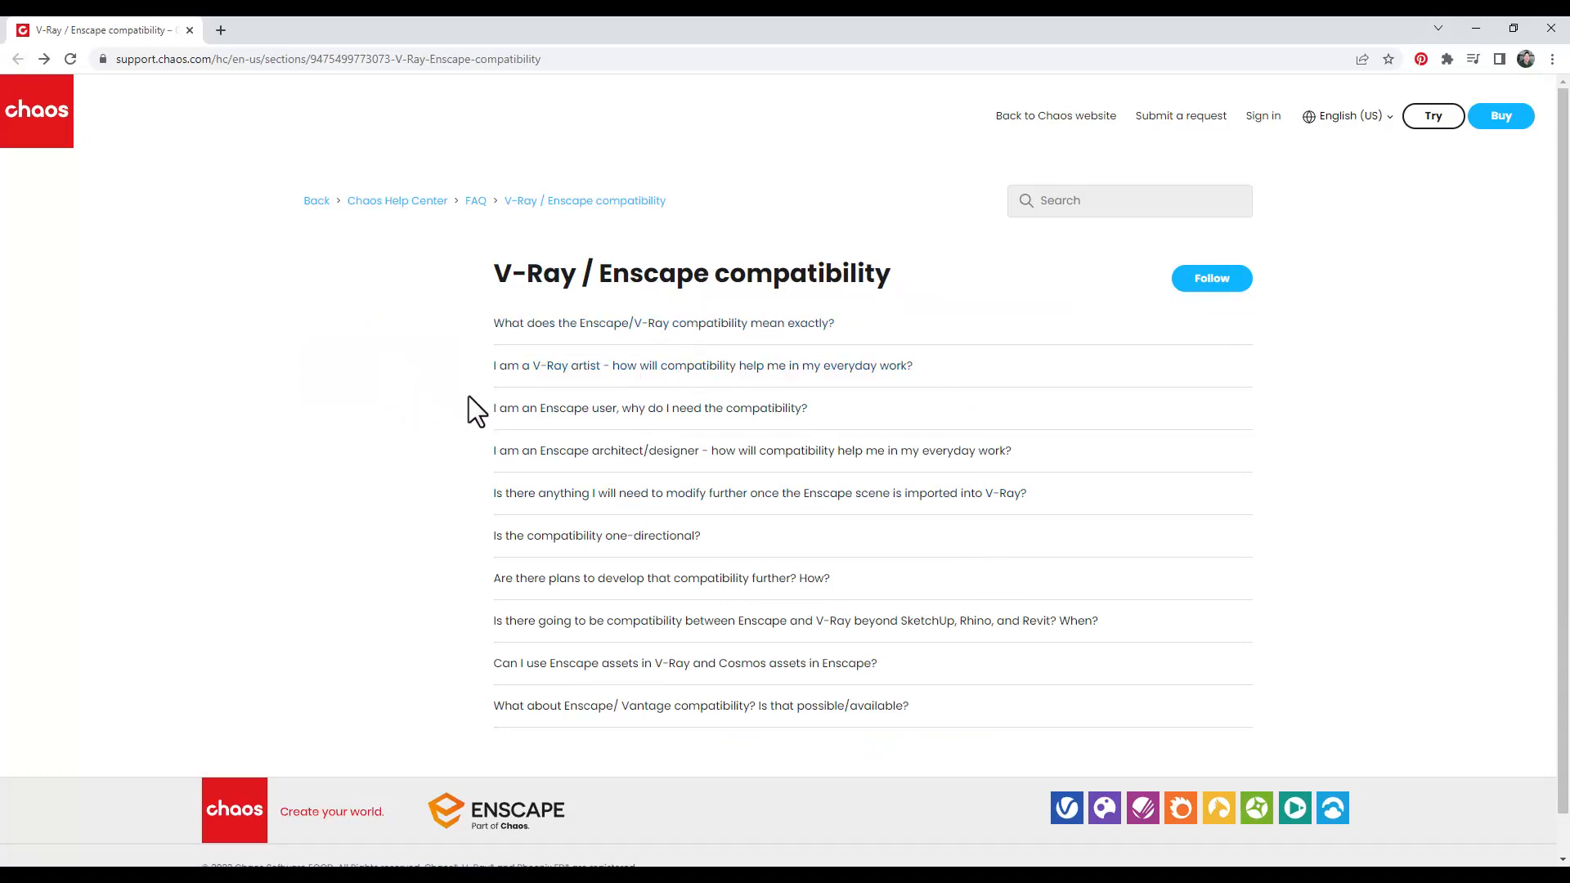
pyautogui.click(645, 493)
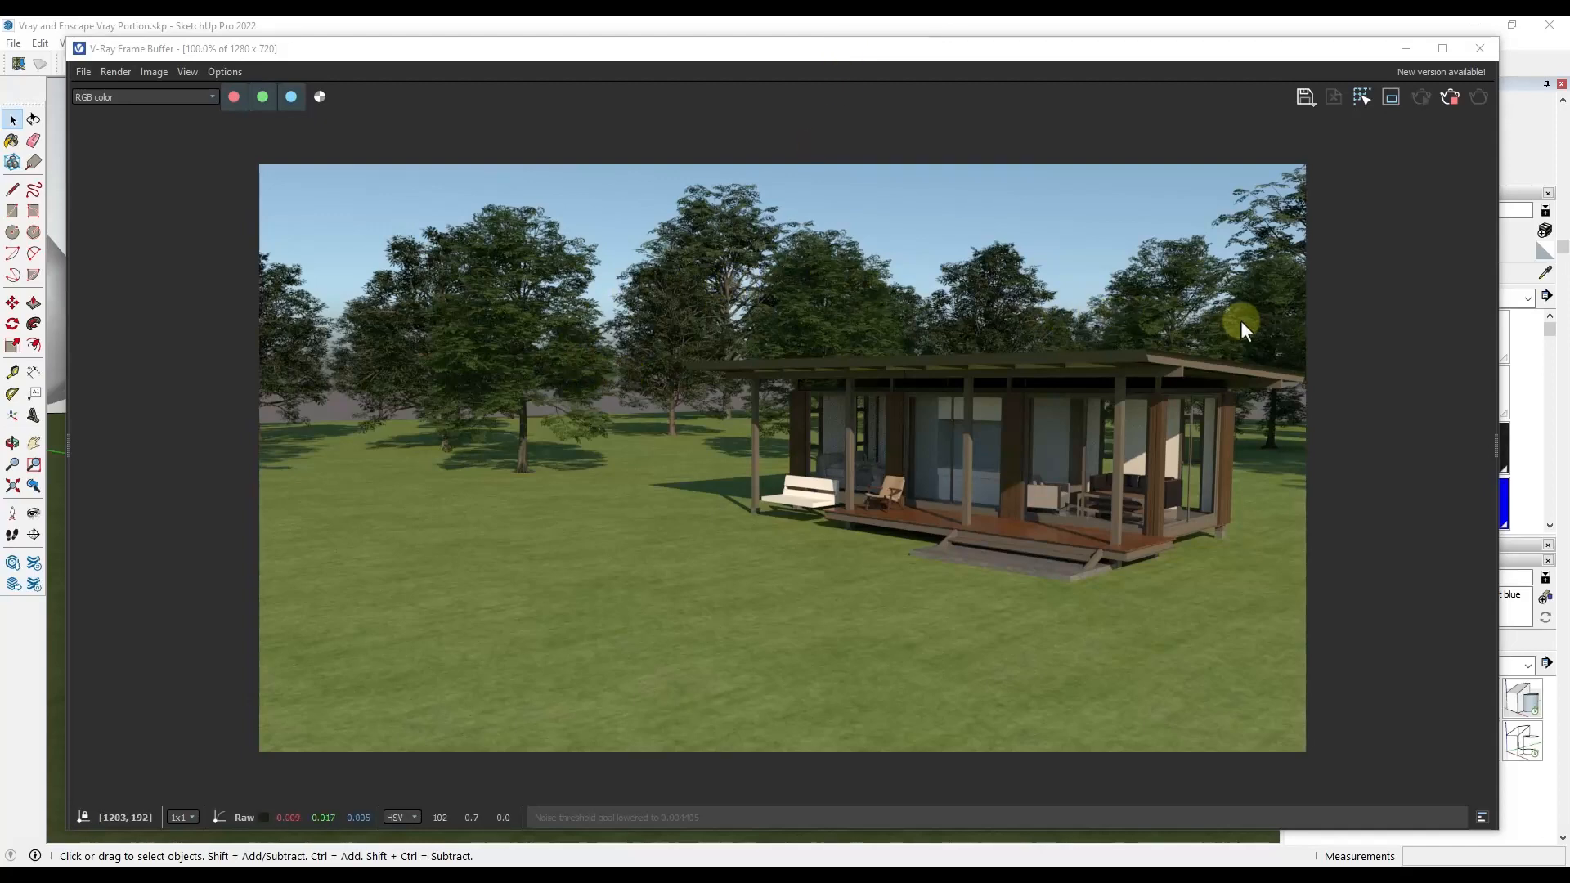
# Examine the villa's deck and furniture up close in the V-Ray Frame Buffer render.
pyautogui.scroll(1, 957, 610)
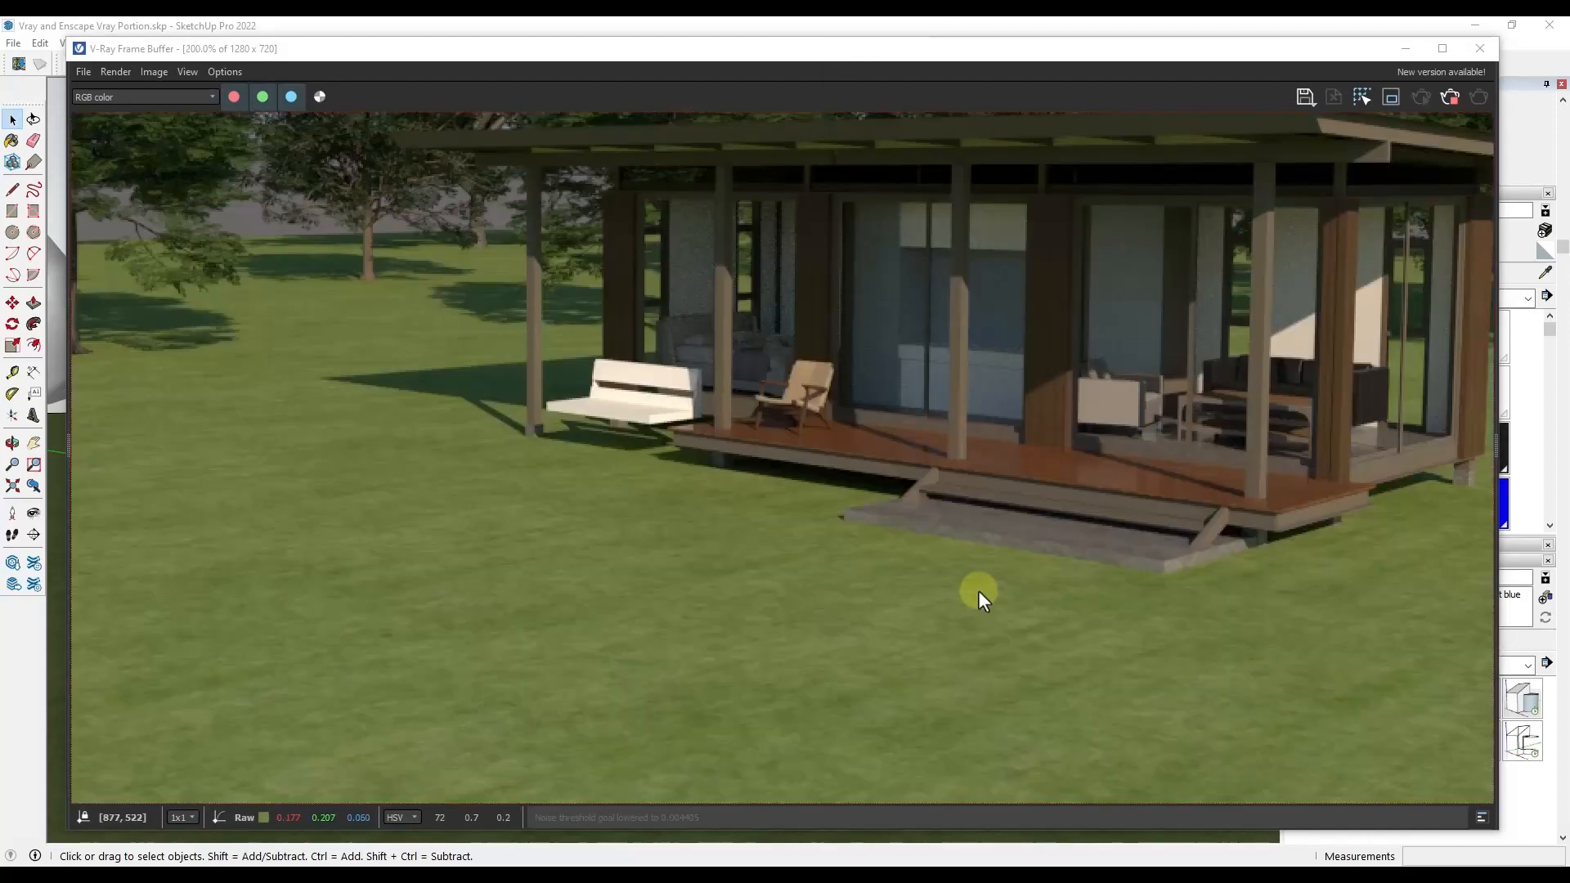
pyautogui.scroll(-1, 976, 586)
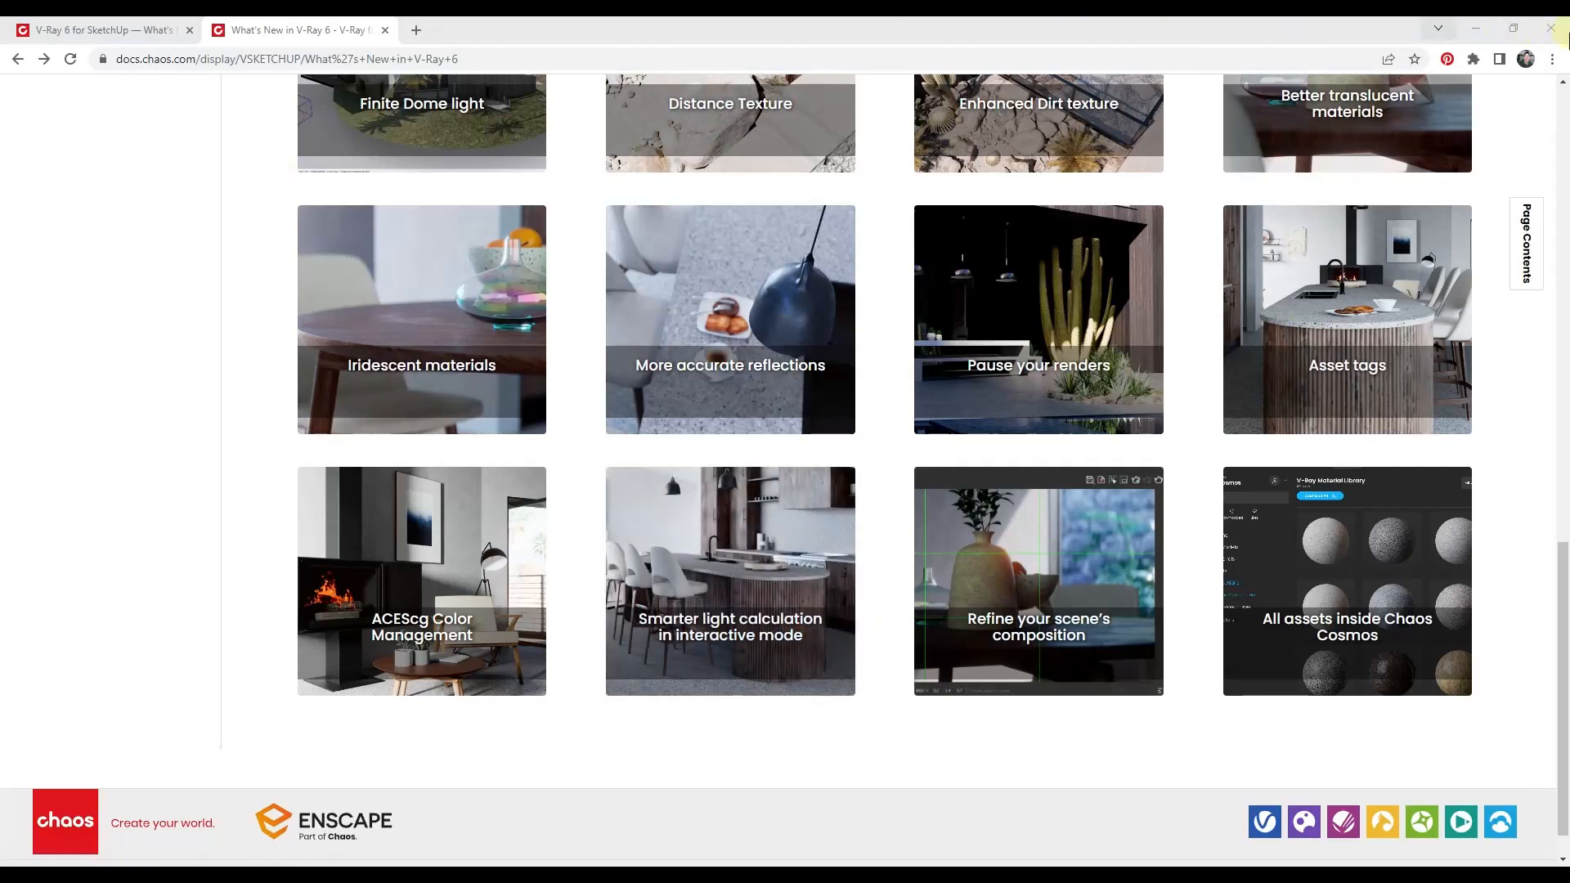
# Switch from the browser to SketchUp, stop the interactive V-Ray render and move the V-Ray Asset Editor off the model view.
pyautogui.click(1476, 28)
pyautogui.scroll(-6, 434, 341)
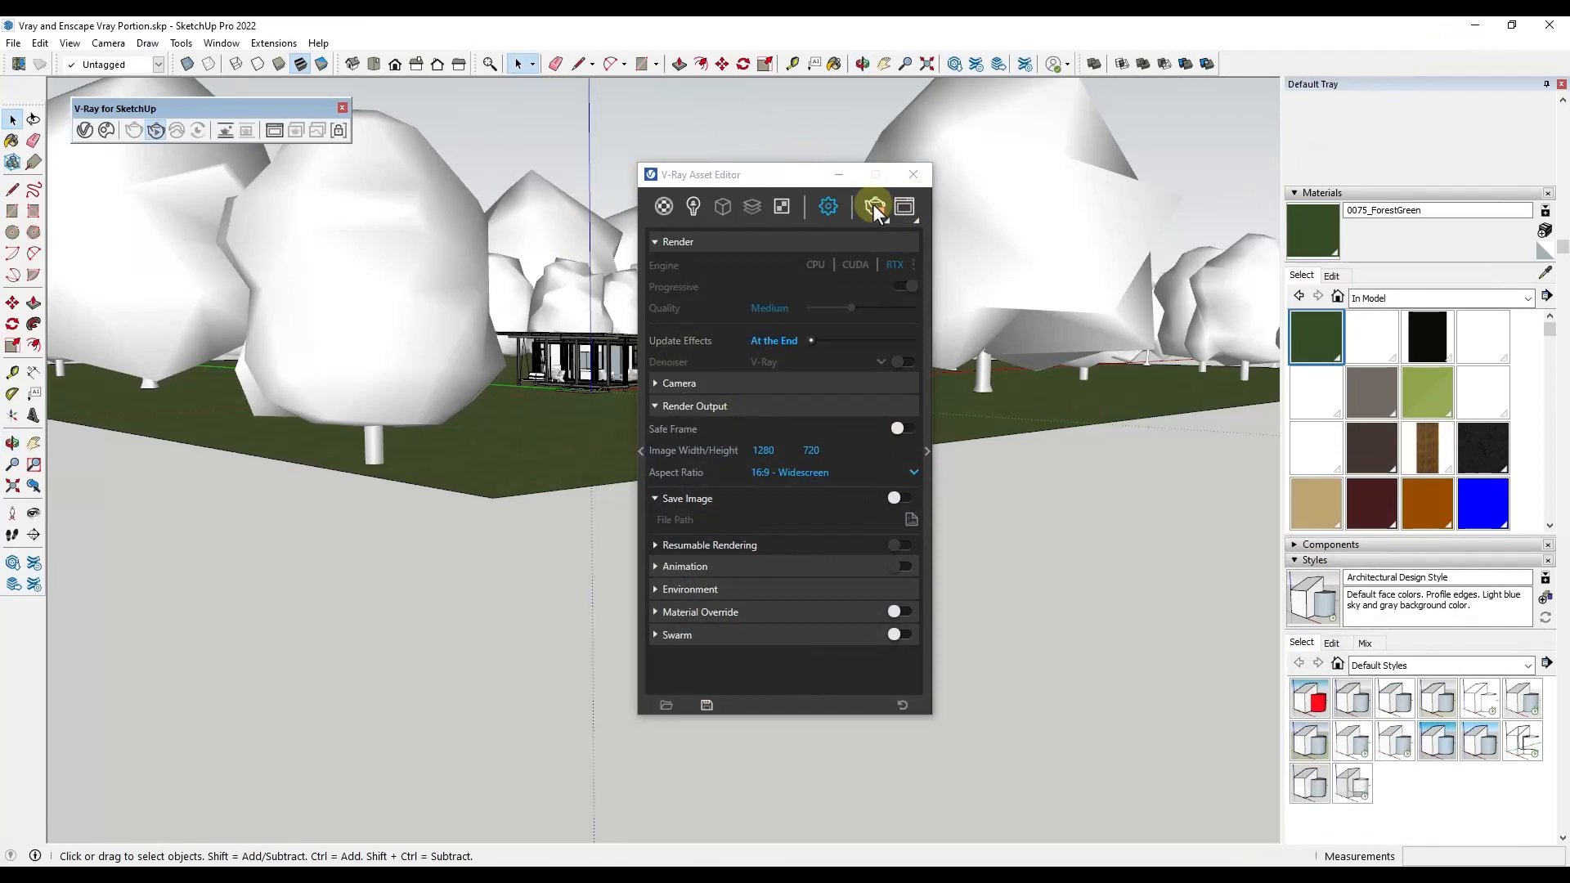
pyautogui.click(872, 204)
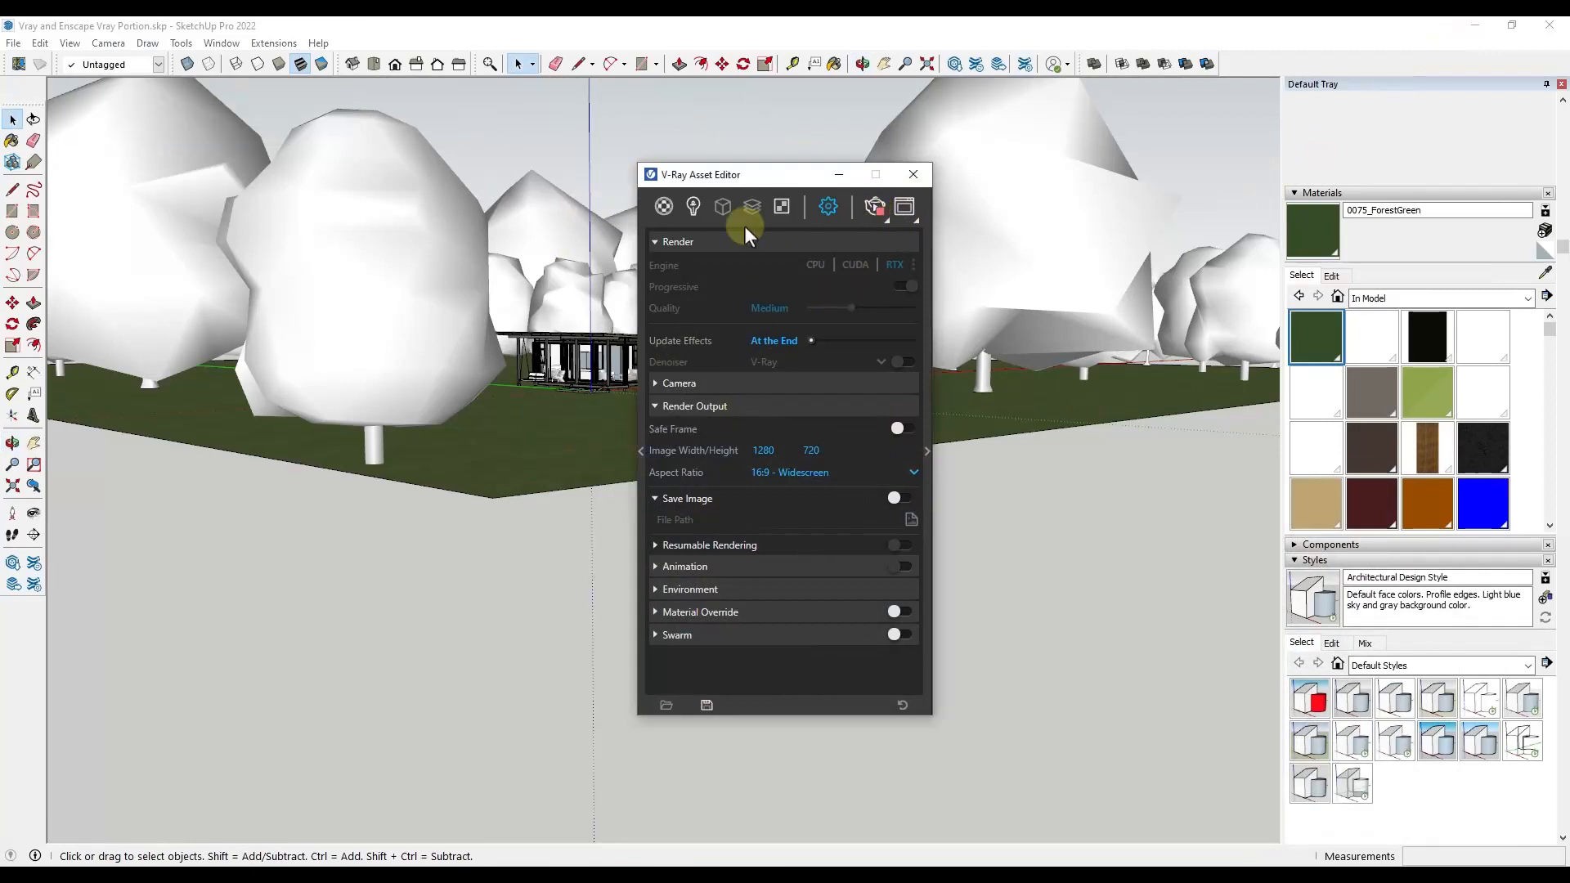
pyautogui.moveTo(752, 173); pyautogui.dragTo(1569, 174)
# Delete all the placeholder trees around the villa, leaving only the building and the lawn.
pyautogui.scroll(-3, 768, 362)
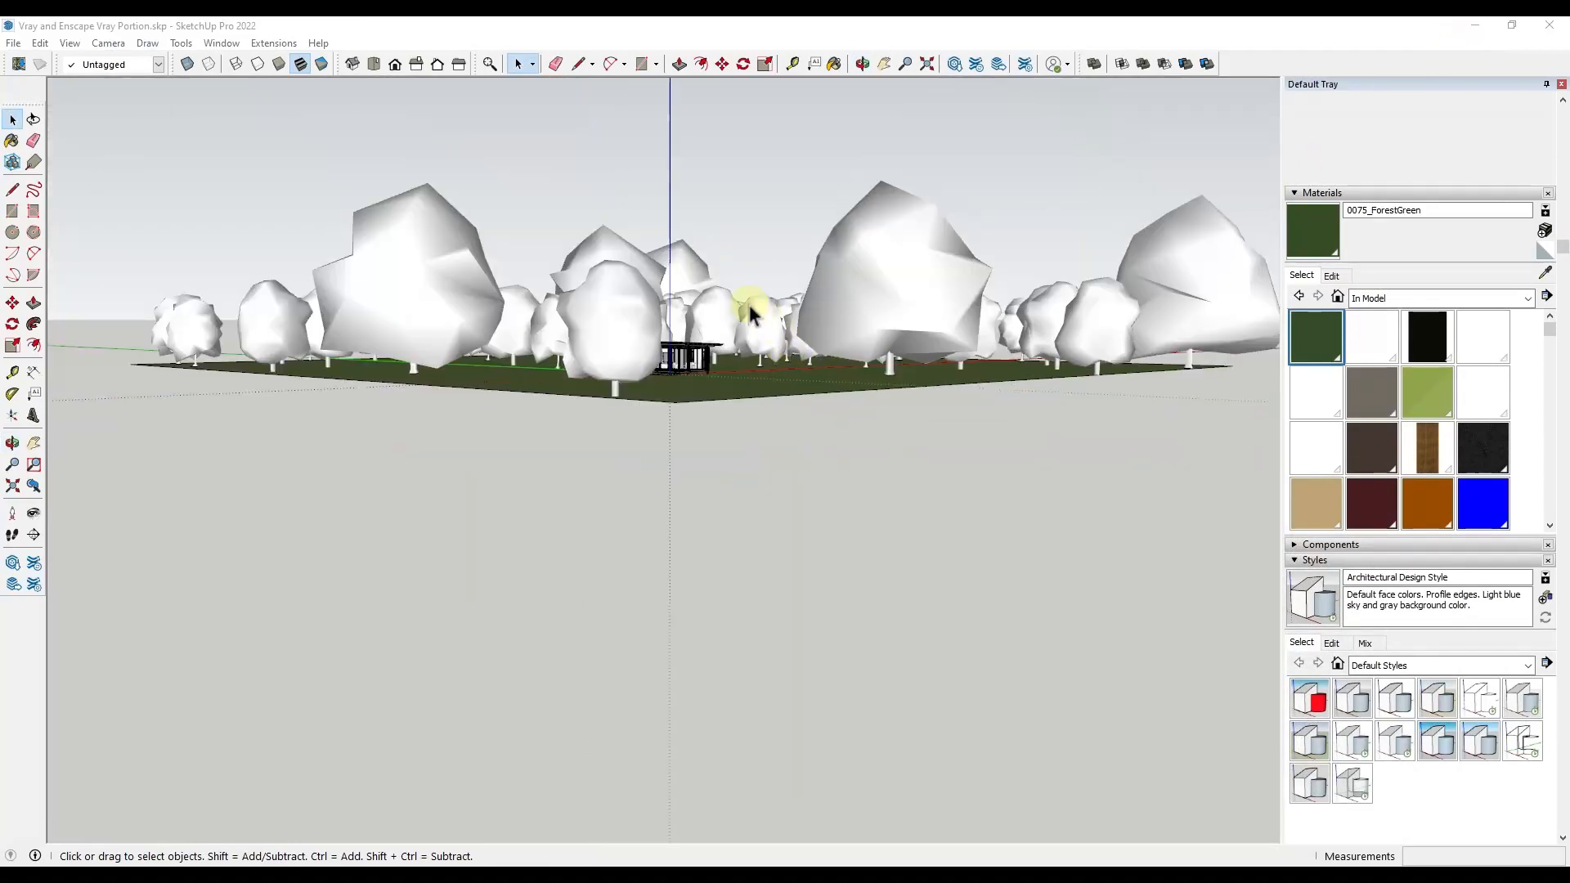
pyautogui.moveTo(747, 308); pyautogui.dragTo(725, 291, button='middle')
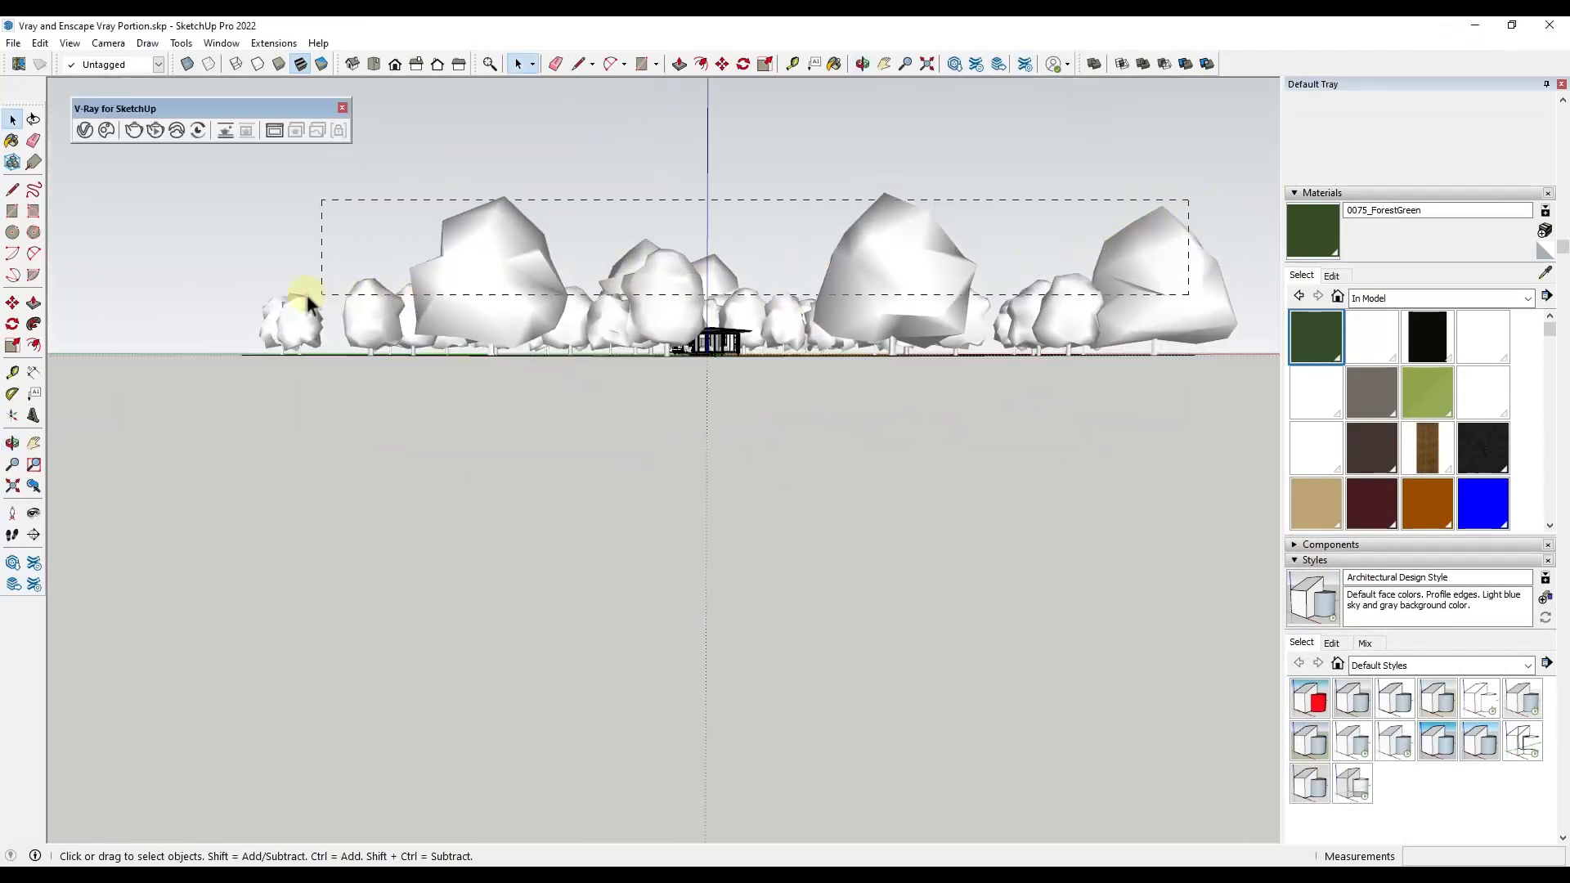
pyautogui.moveTo(306, 295); pyautogui.dragTo(274, 307)
pyautogui.press('Delete')
pyautogui.moveTo(578, 370); pyautogui.dragTo(646, 393, button='middle')
pyautogui.click(755, 308)
pyautogui.keyDown('shift'); pyautogui.click(557, 307); pyautogui.keyUp('shift')
pyautogui.press('Delete')
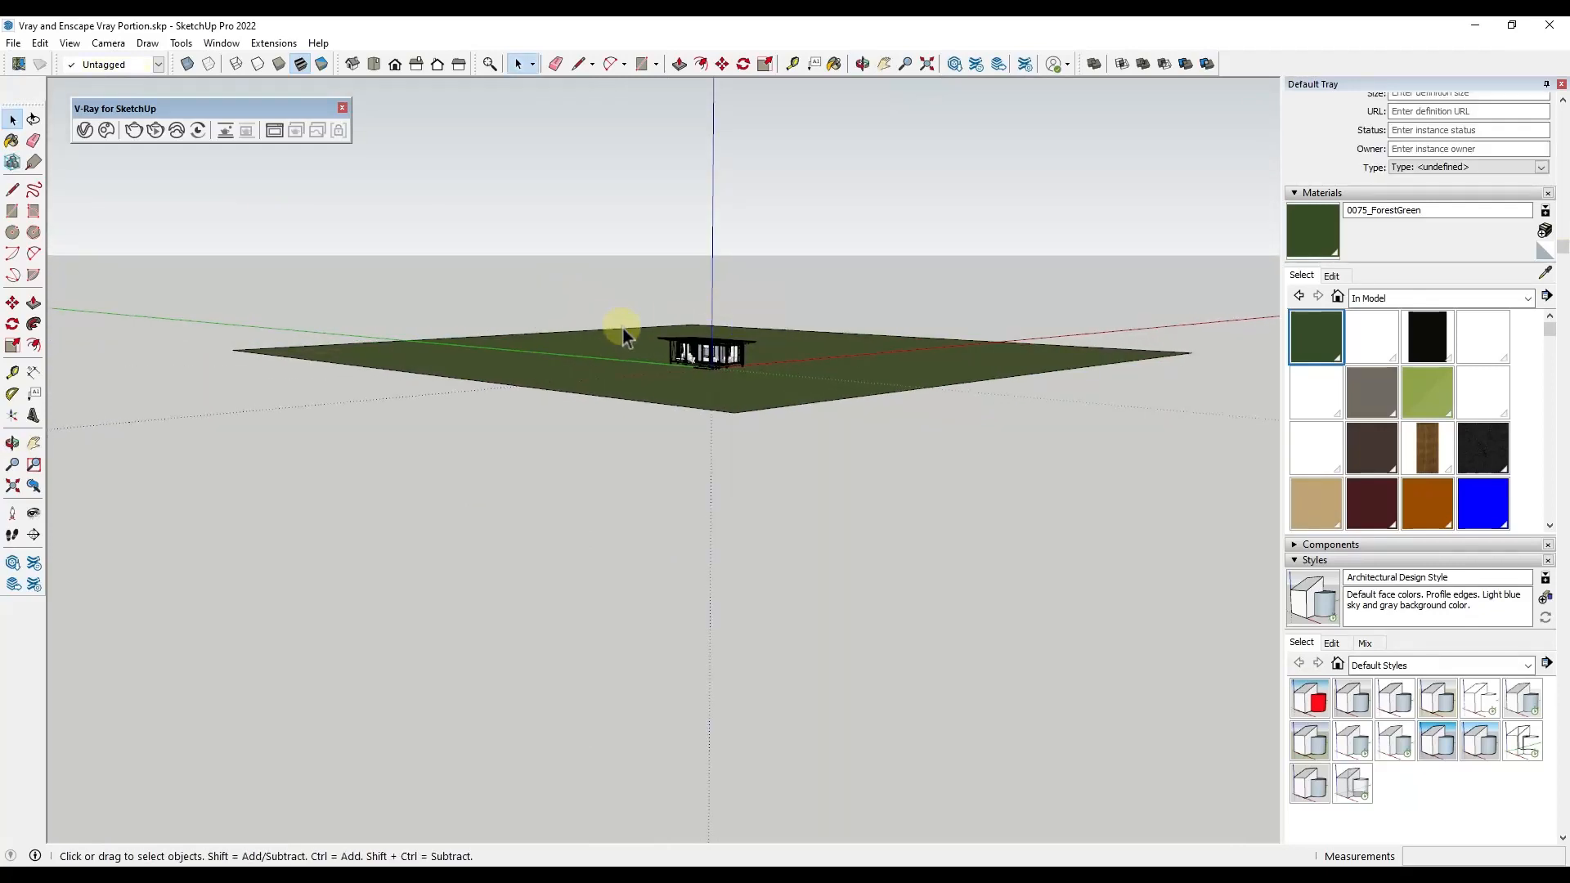
# Make the green lawn face around the villa into a group.
pyautogui.scroll(10, 719, 364)
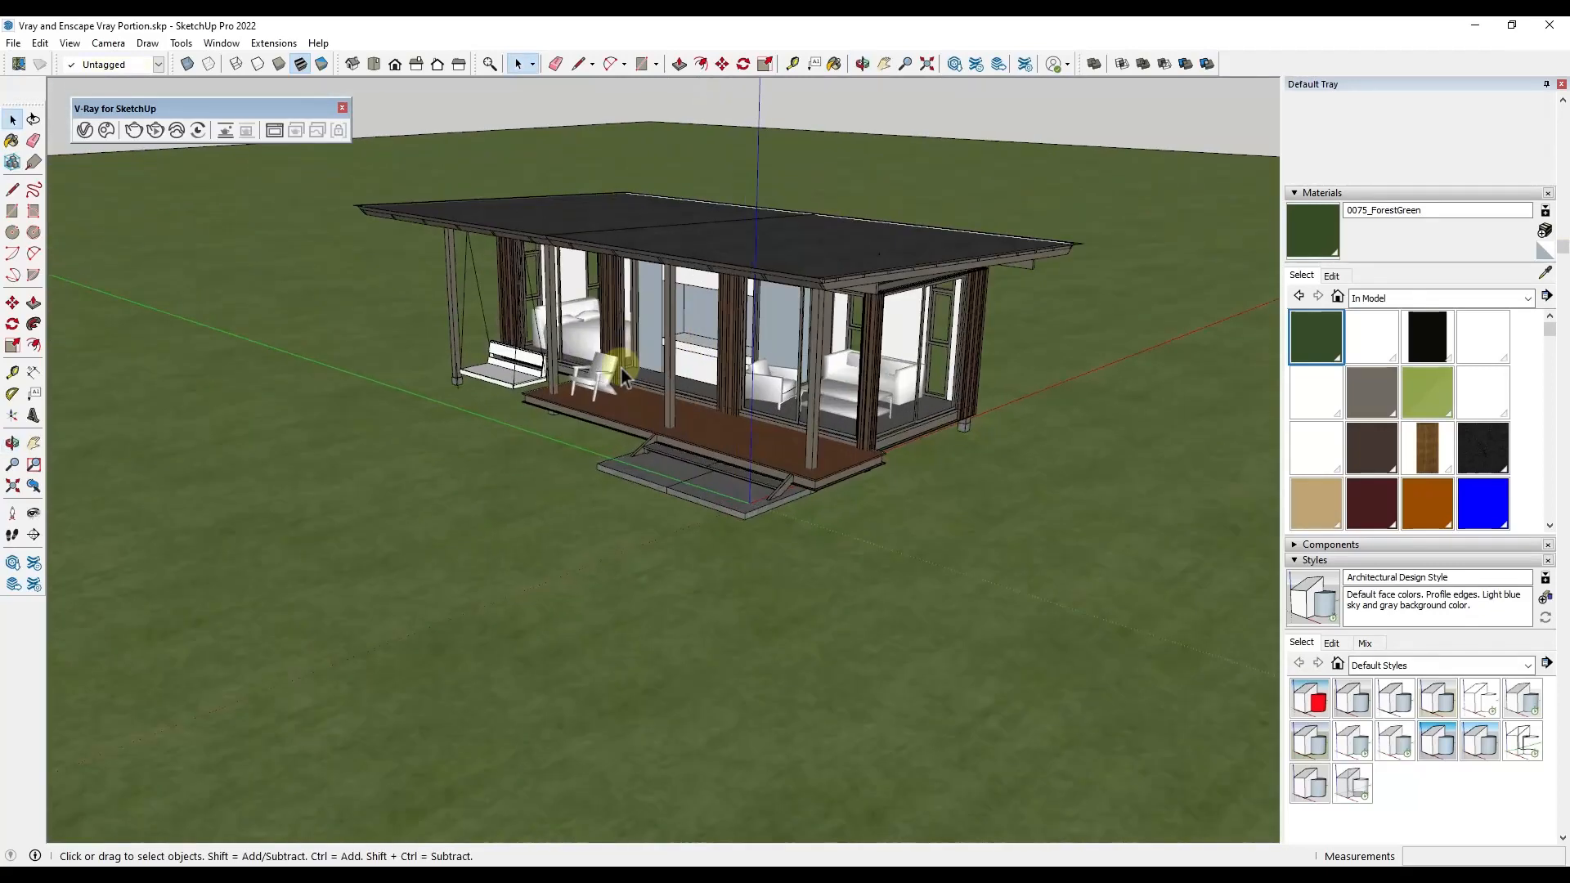
pyautogui.moveTo(621, 368); pyautogui.dragTo(656, 327, button='middle')
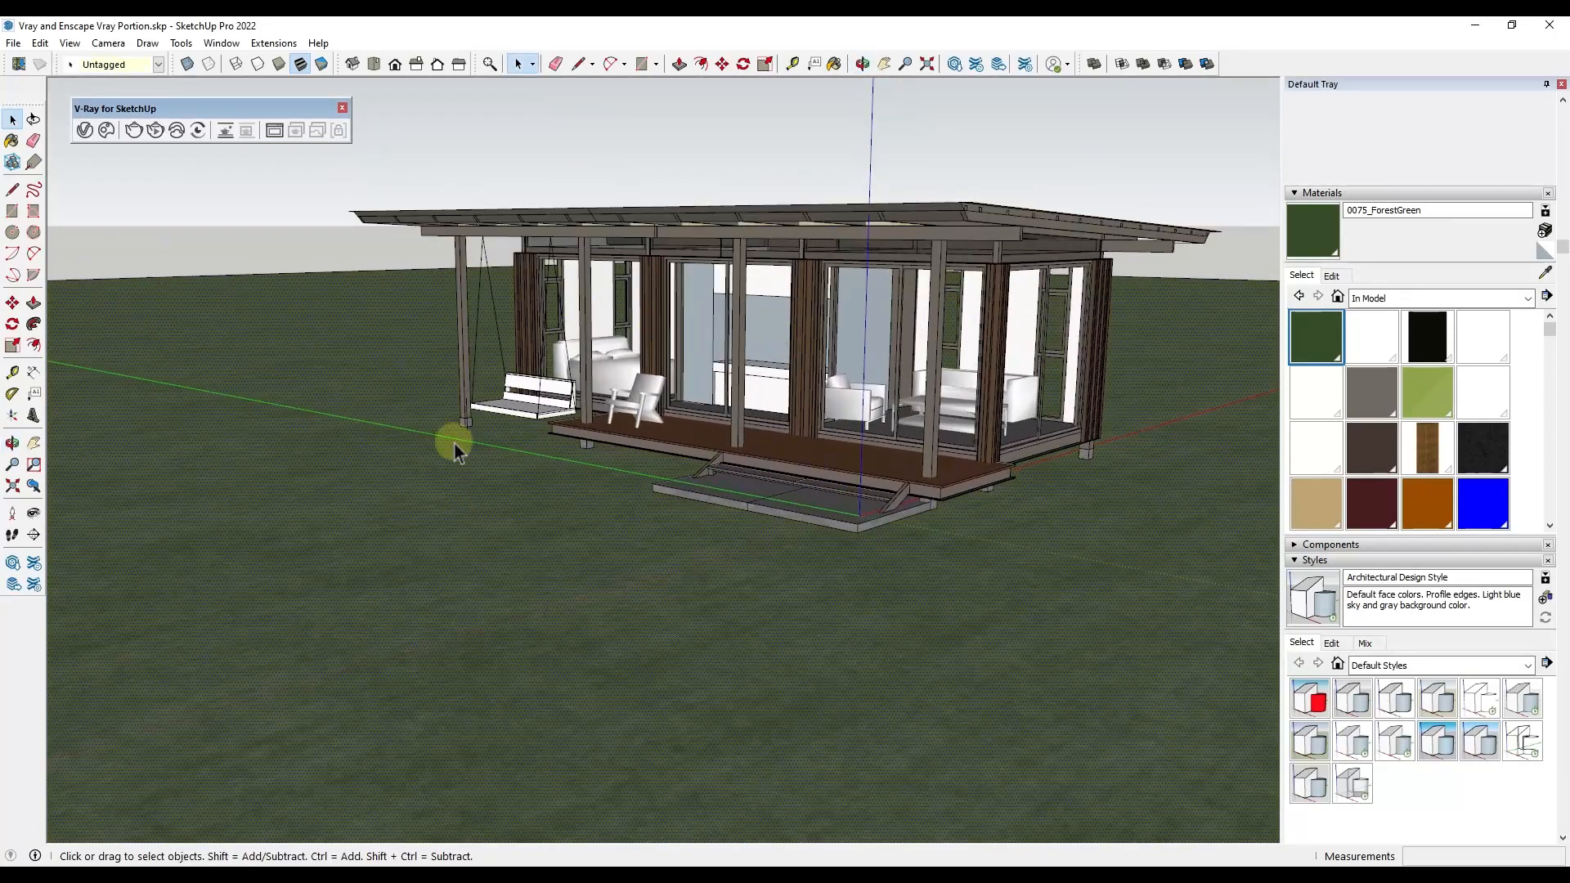
pyautogui.rightClick(386, 515)
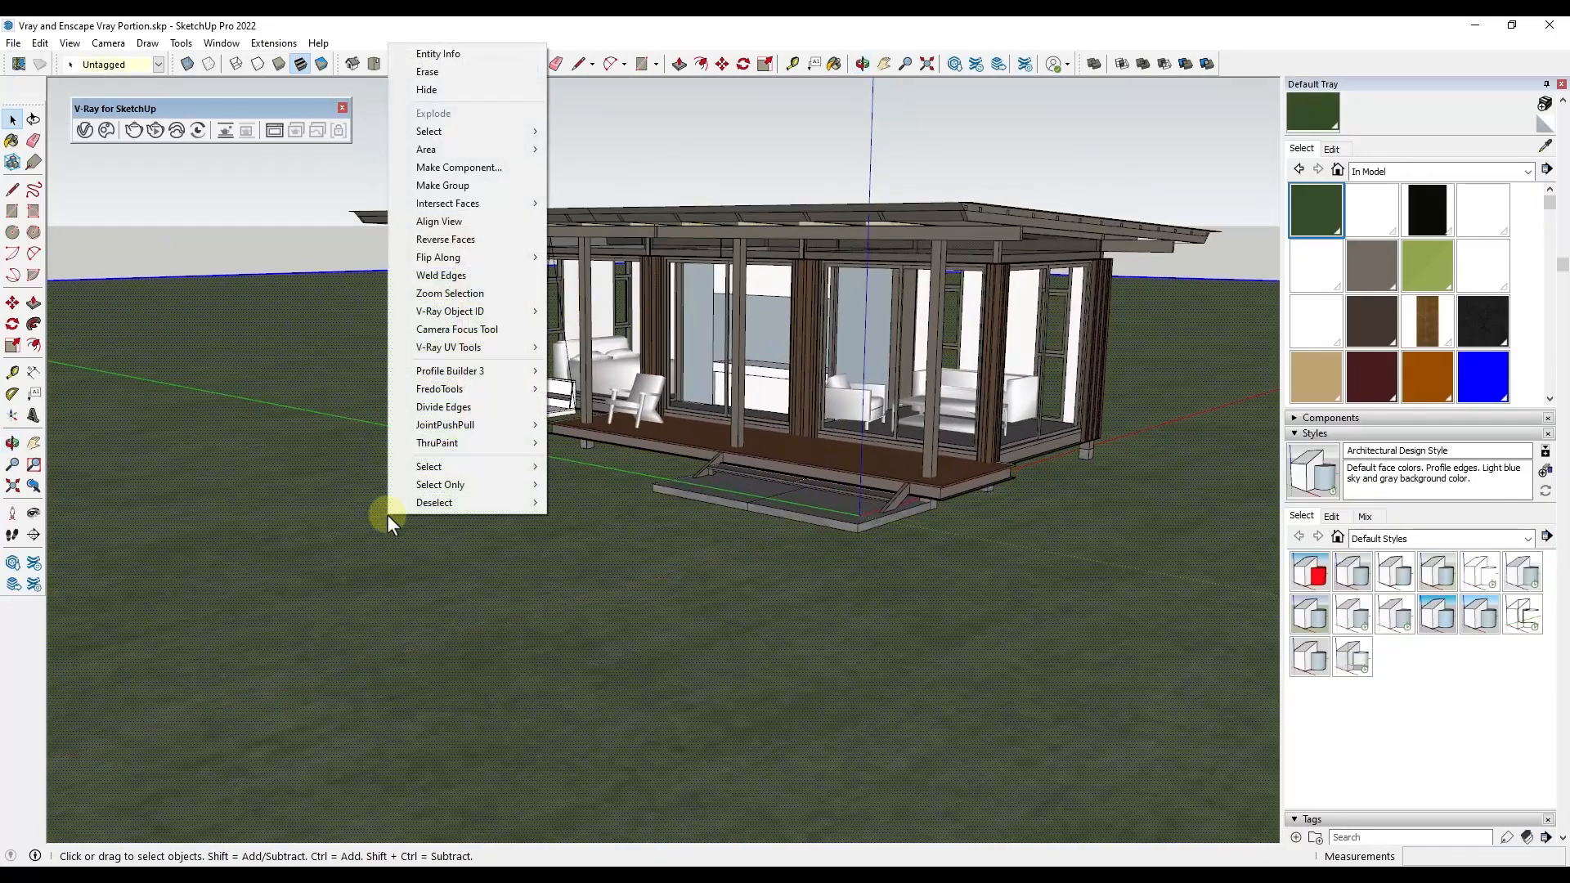
pyautogui.click(451, 187)
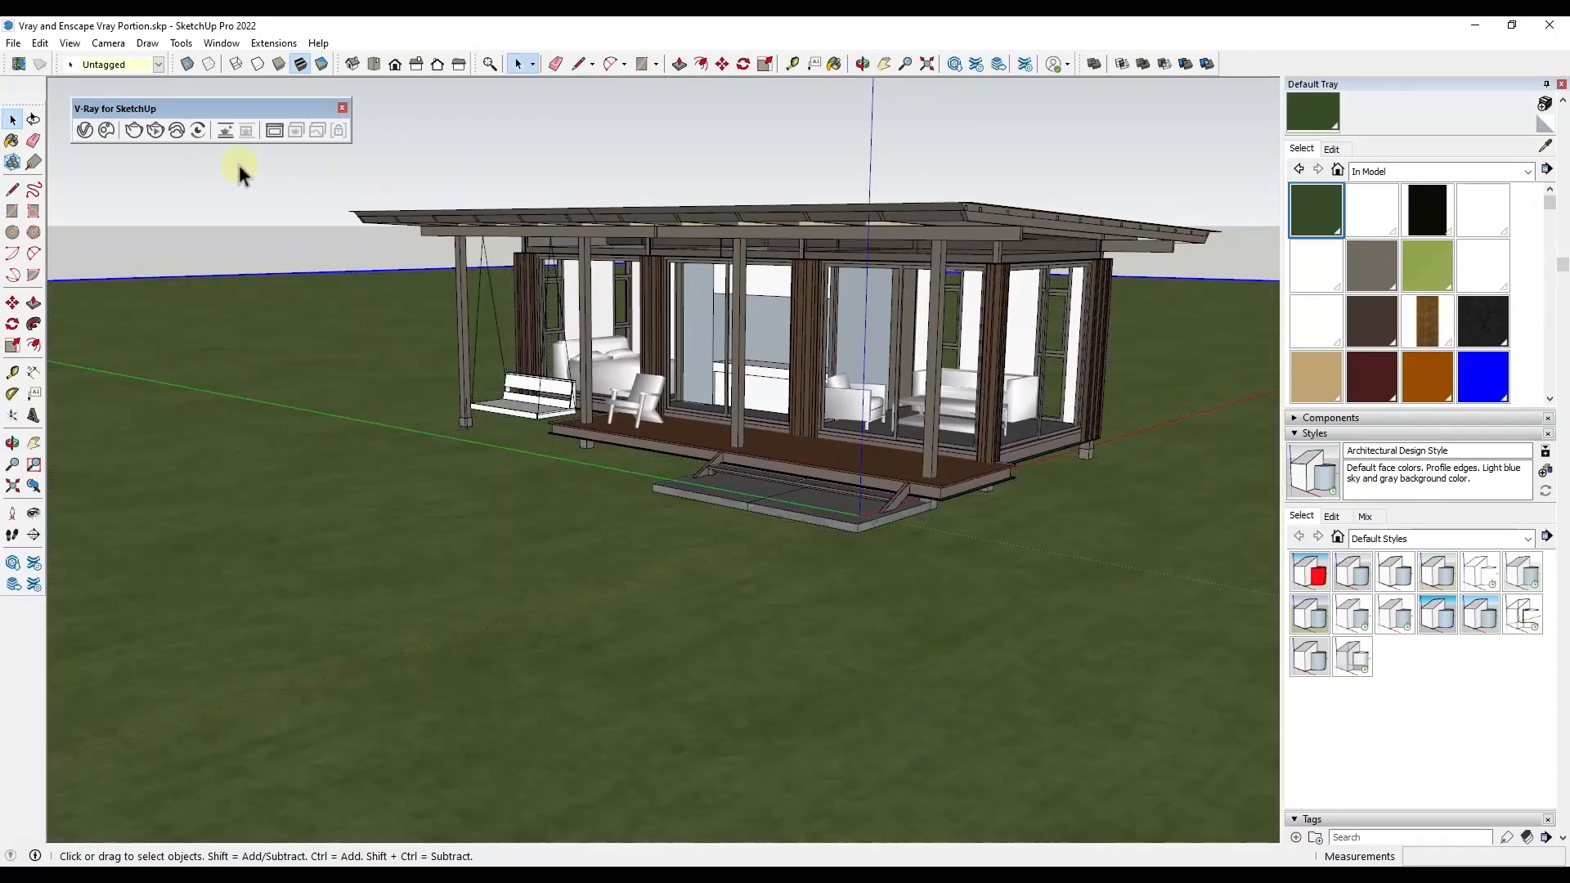
# Display the V-Ray Objects tools, add V-Ray Fur to the lawn group and render the deck area interactively.
pyautogui.rightClick(1255, 69)
pyautogui.scroll(-3, 1300, 740)
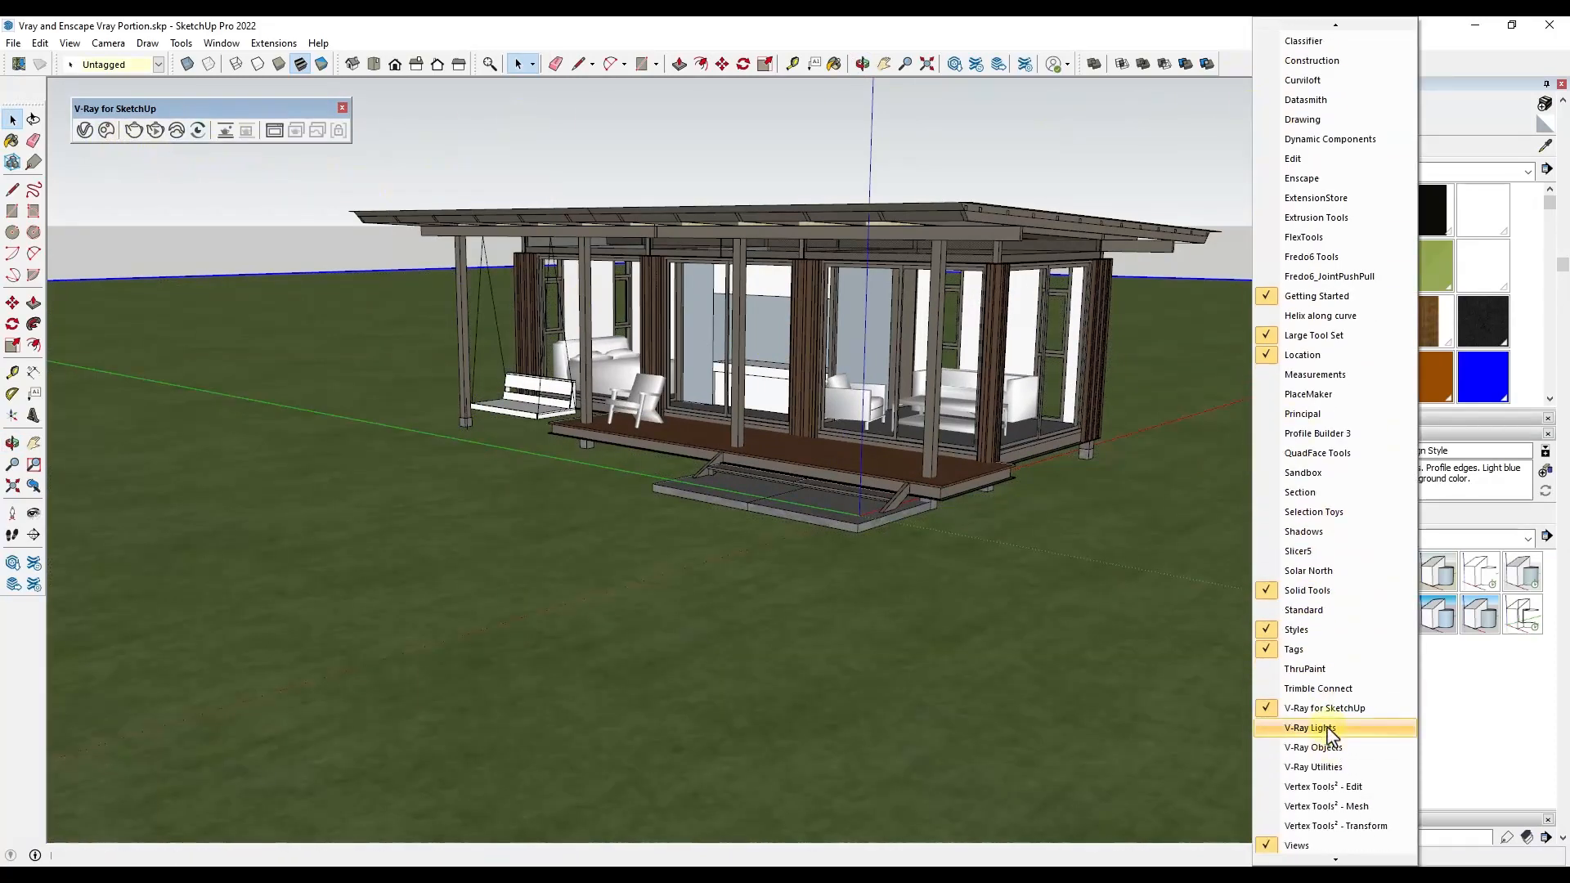
pyautogui.click(1313, 748)
pyautogui.moveTo(186, 101); pyautogui.dragTo(180, 79)
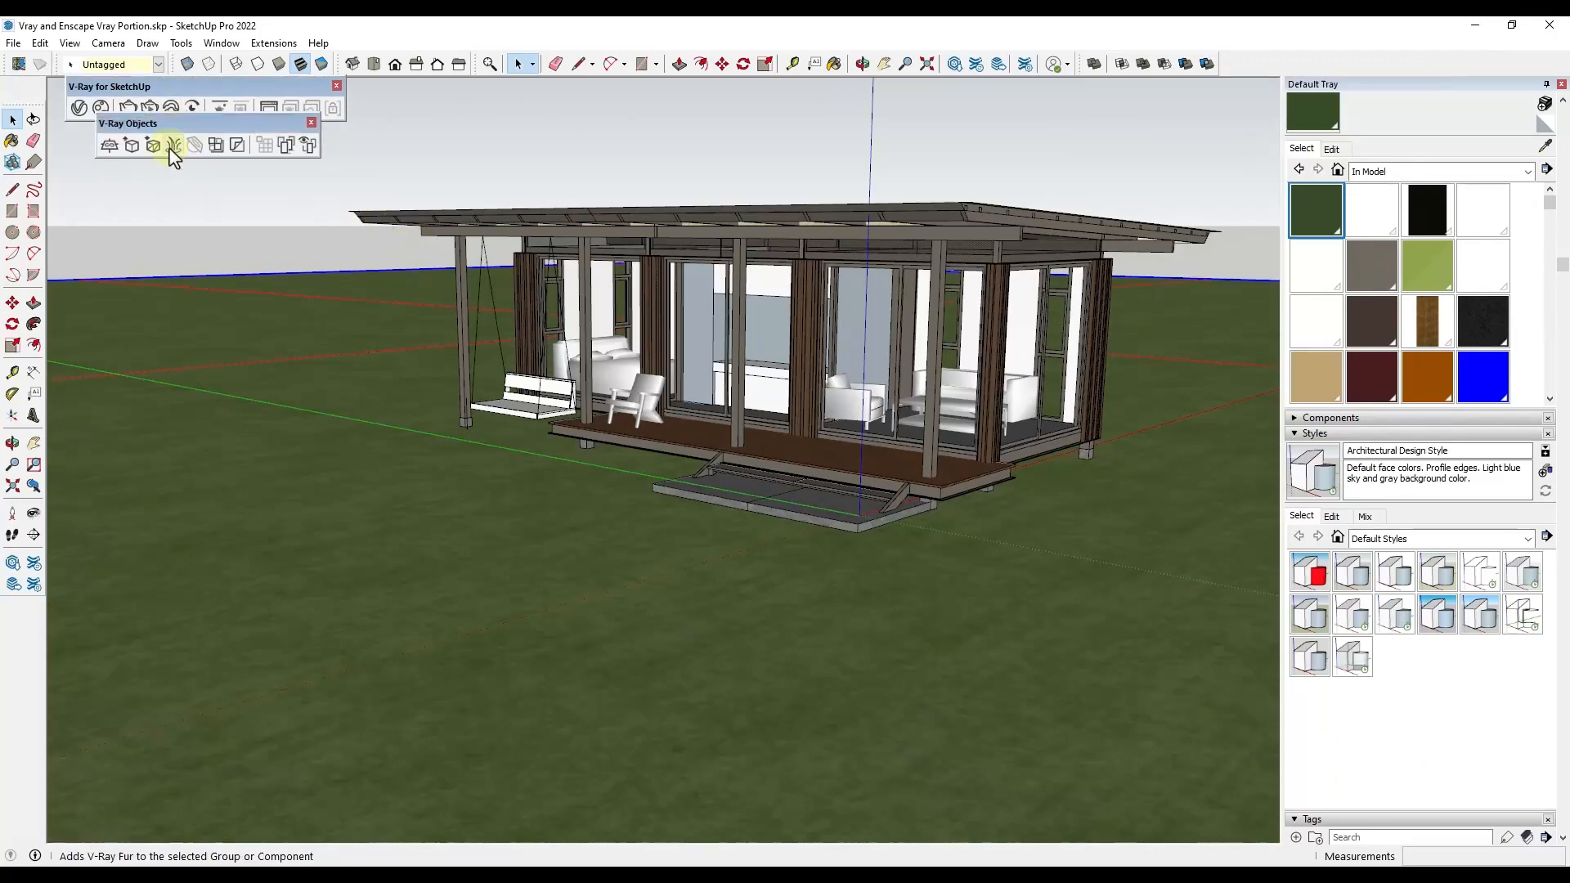
pyautogui.scroll(3, 587, 432)
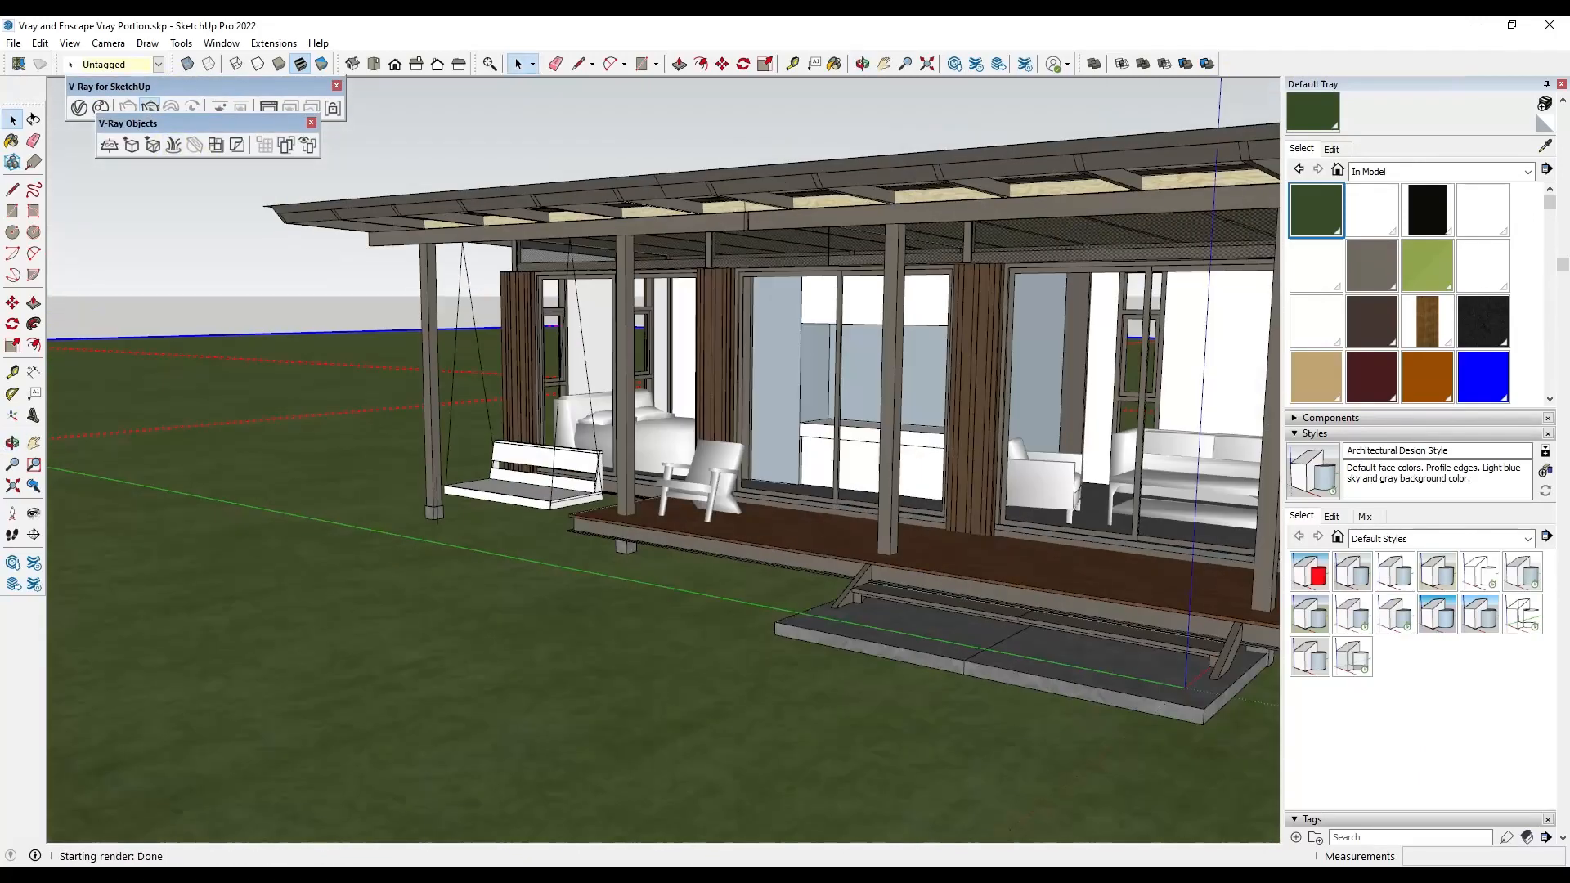
pyautogui.moveTo(876, 561); pyautogui.dragTo(851, 550, button='middle')
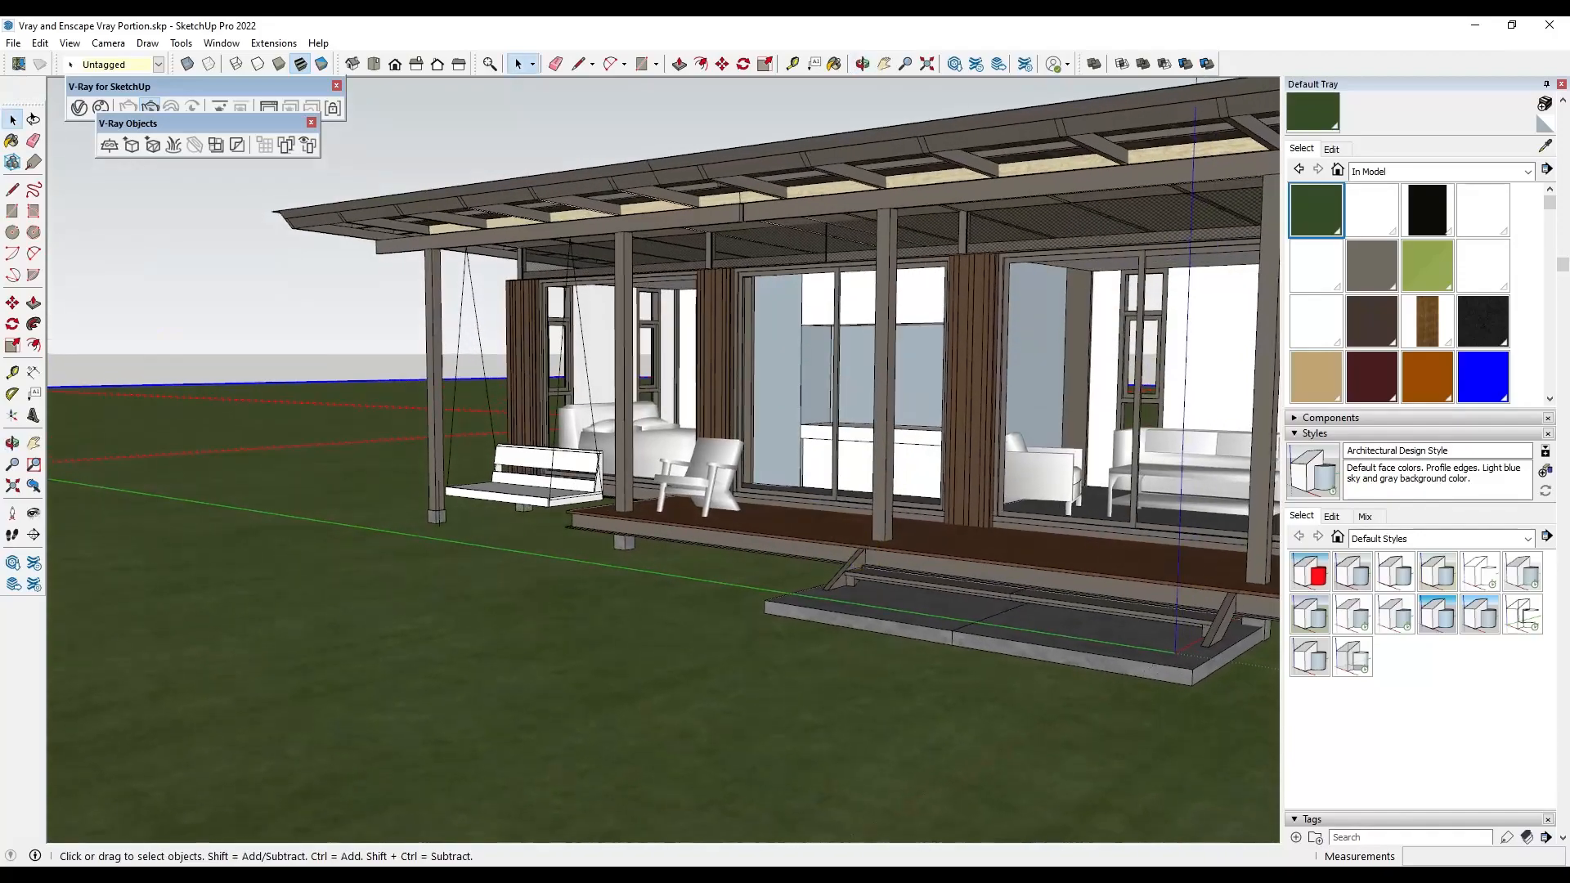
# Open the lawn Fur's parameters in the V-Ray Asset Editor, keeping the editor window off the model view.
pyautogui.hotkey('alt', 'Tab')
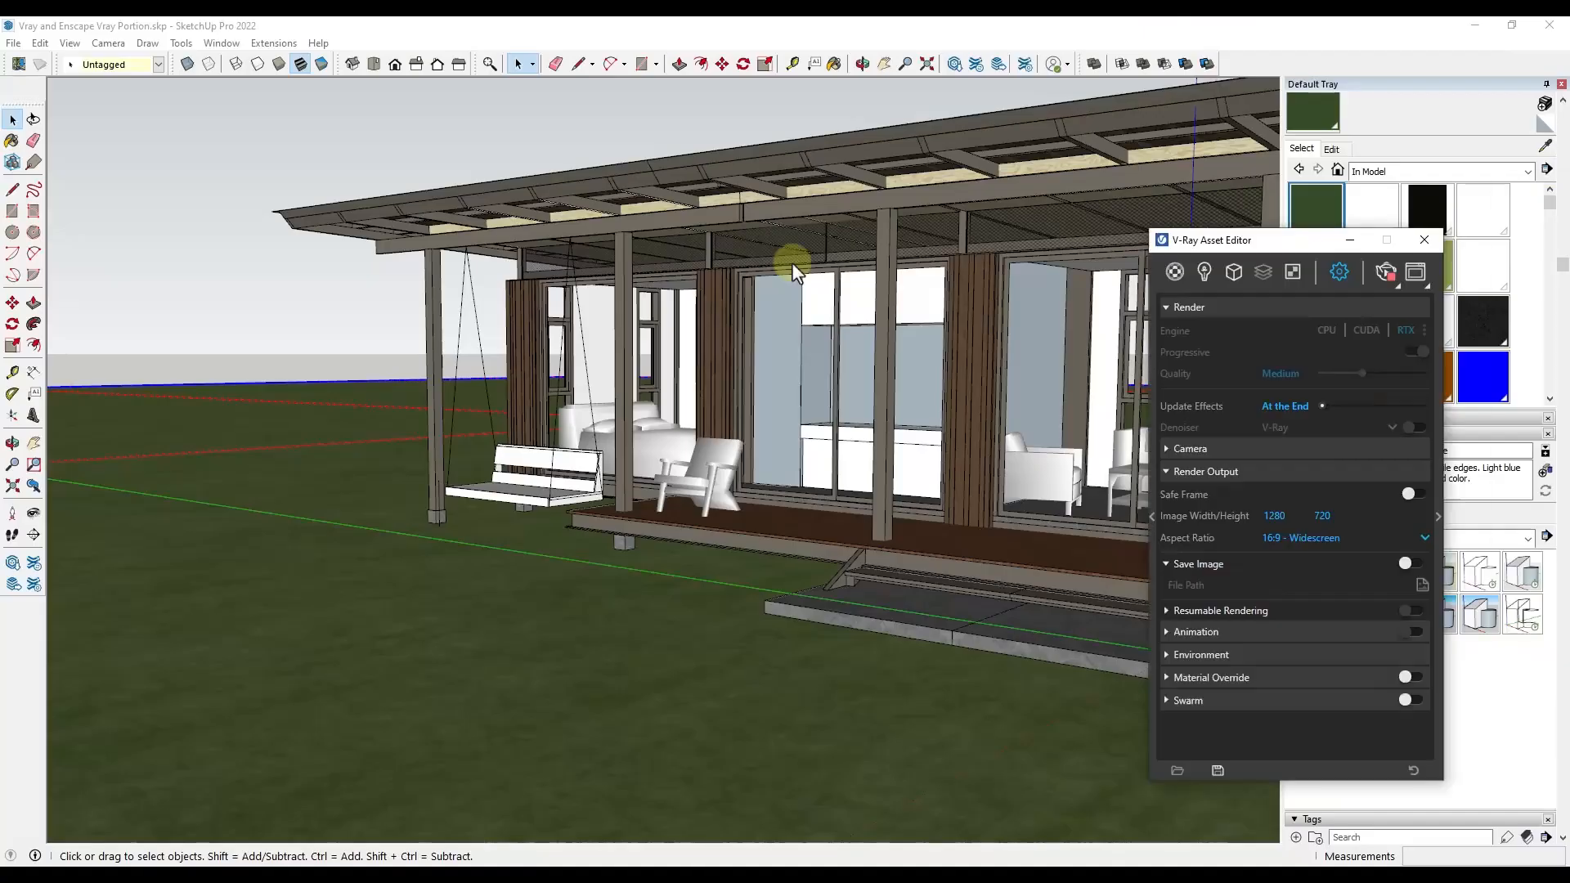
pyautogui.moveTo(1283, 243)
pyautogui.mouseDown()
pyautogui.moveTo(272, 171)
pyautogui.moveTo(246, 148)
pyautogui.mouseUp()
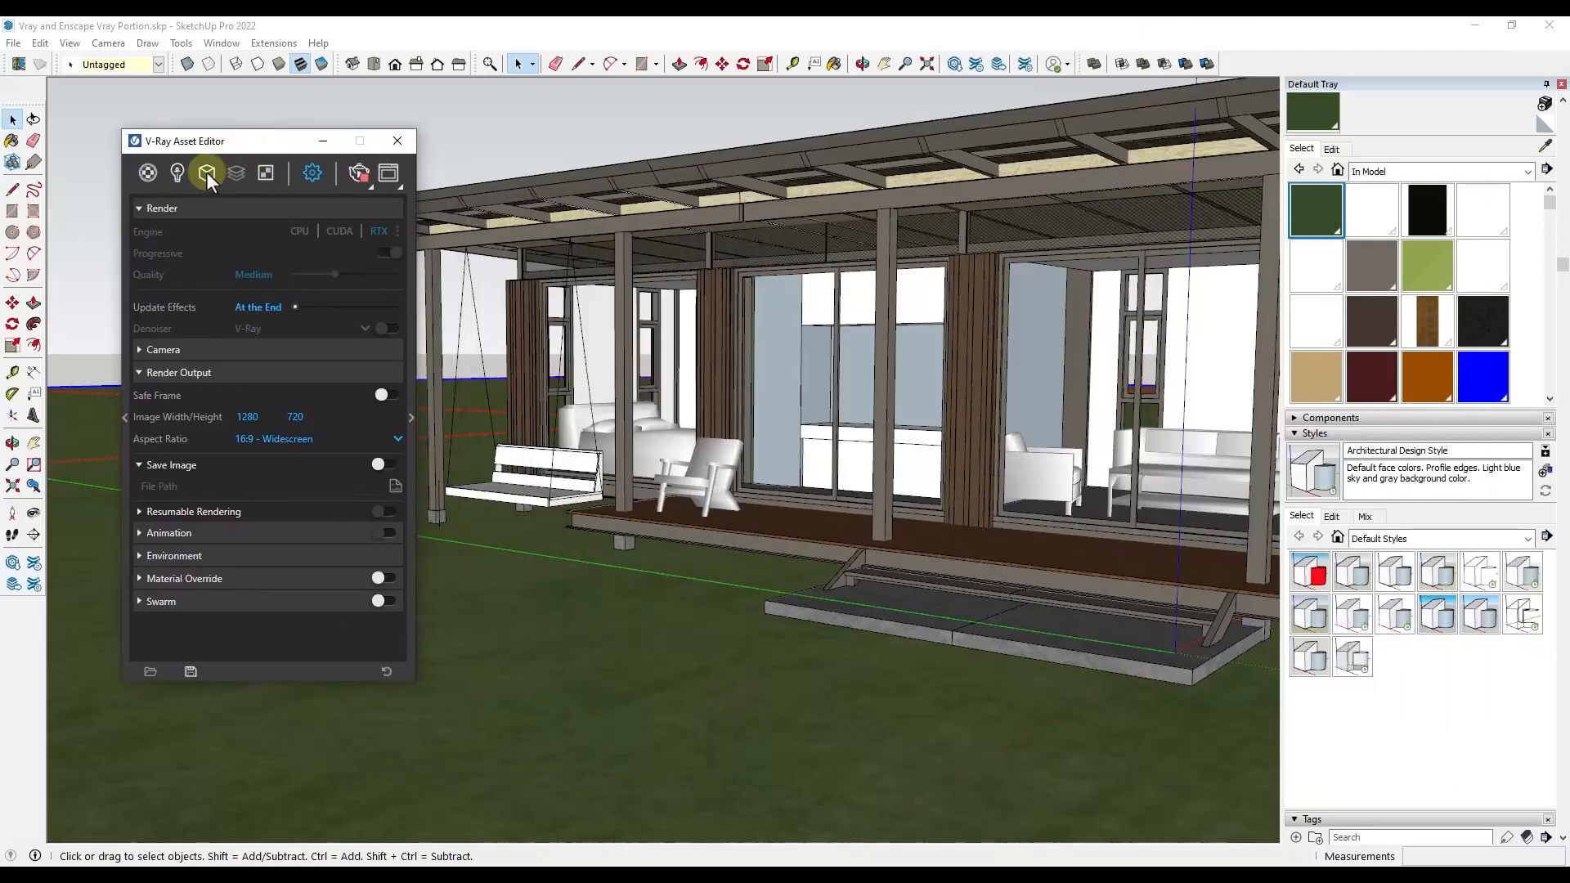
pyautogui.click(206, 171)
pyautogui.click(163, 265)
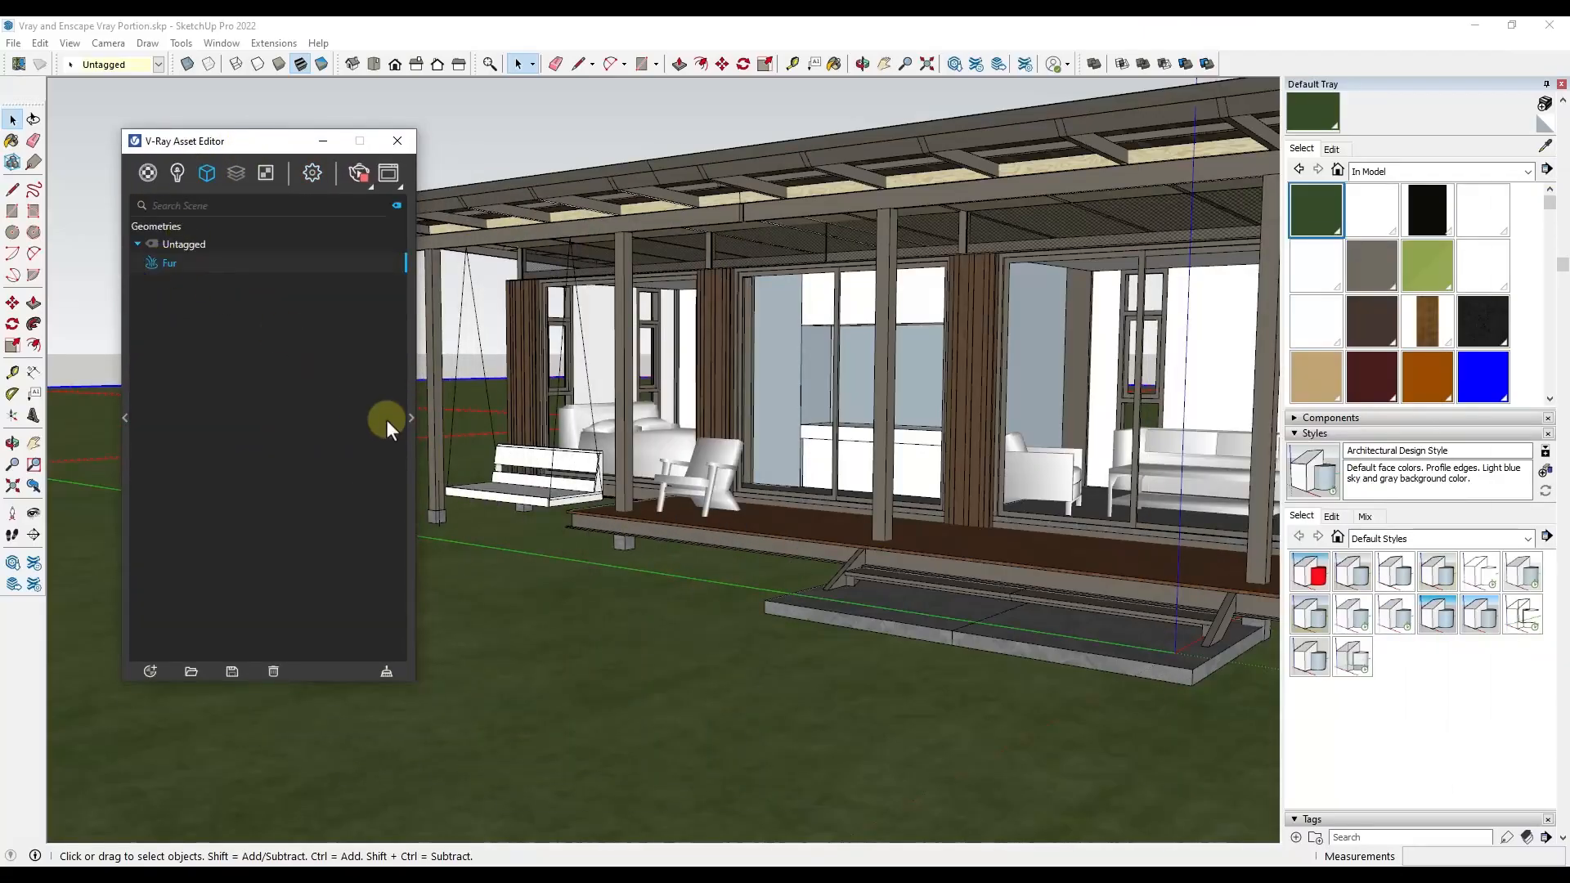
pyautogui.click(411, 418)
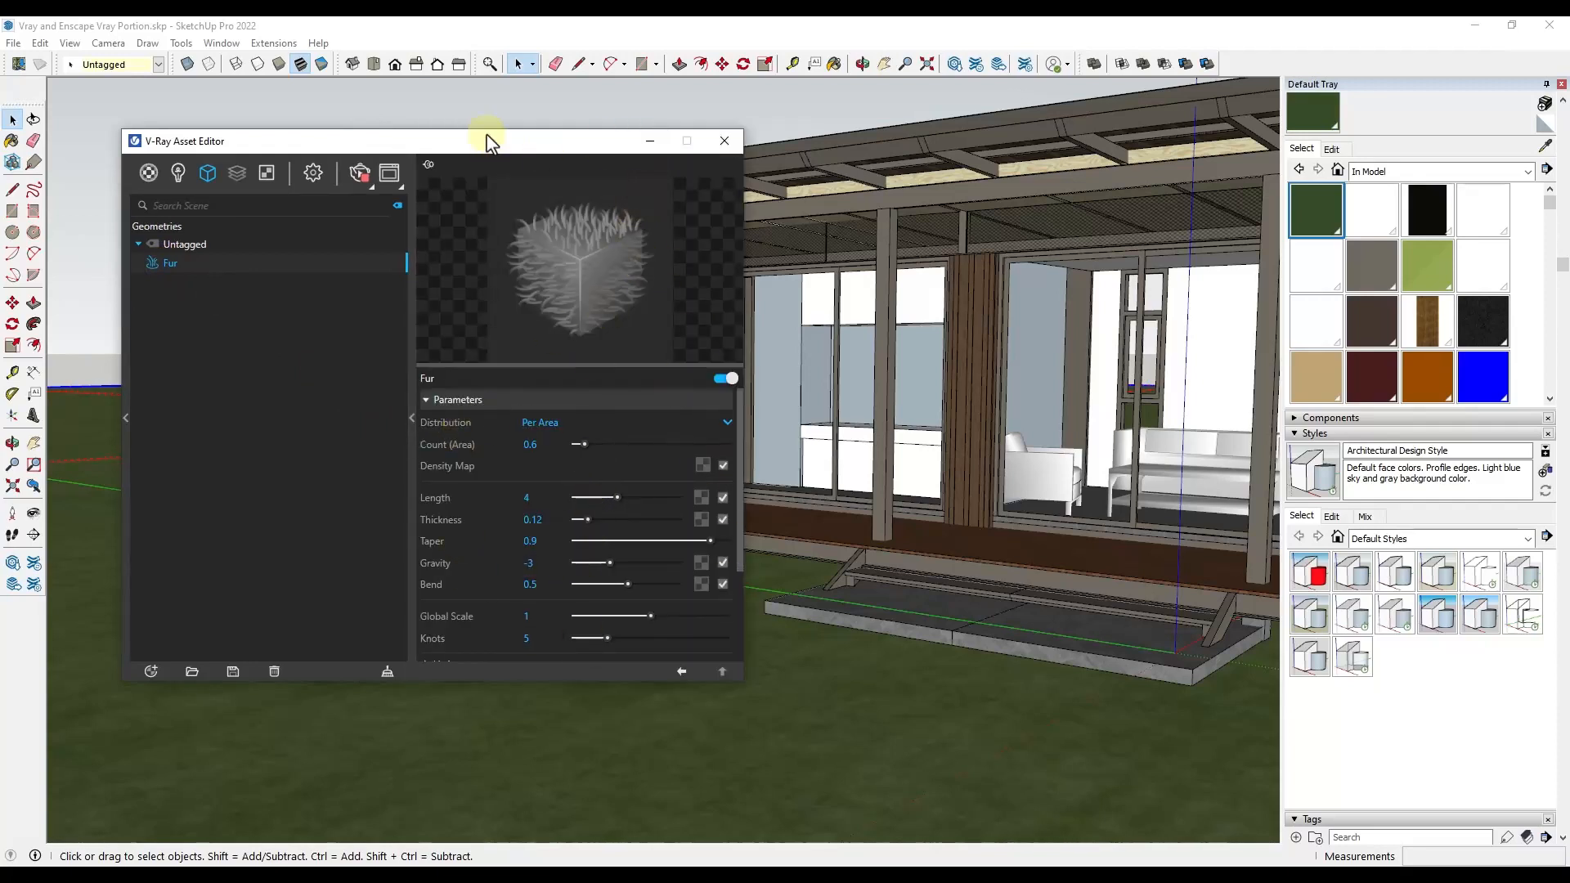
pyautogui.moveTo(476, 140); pyautogui.dragTo(0, 214)
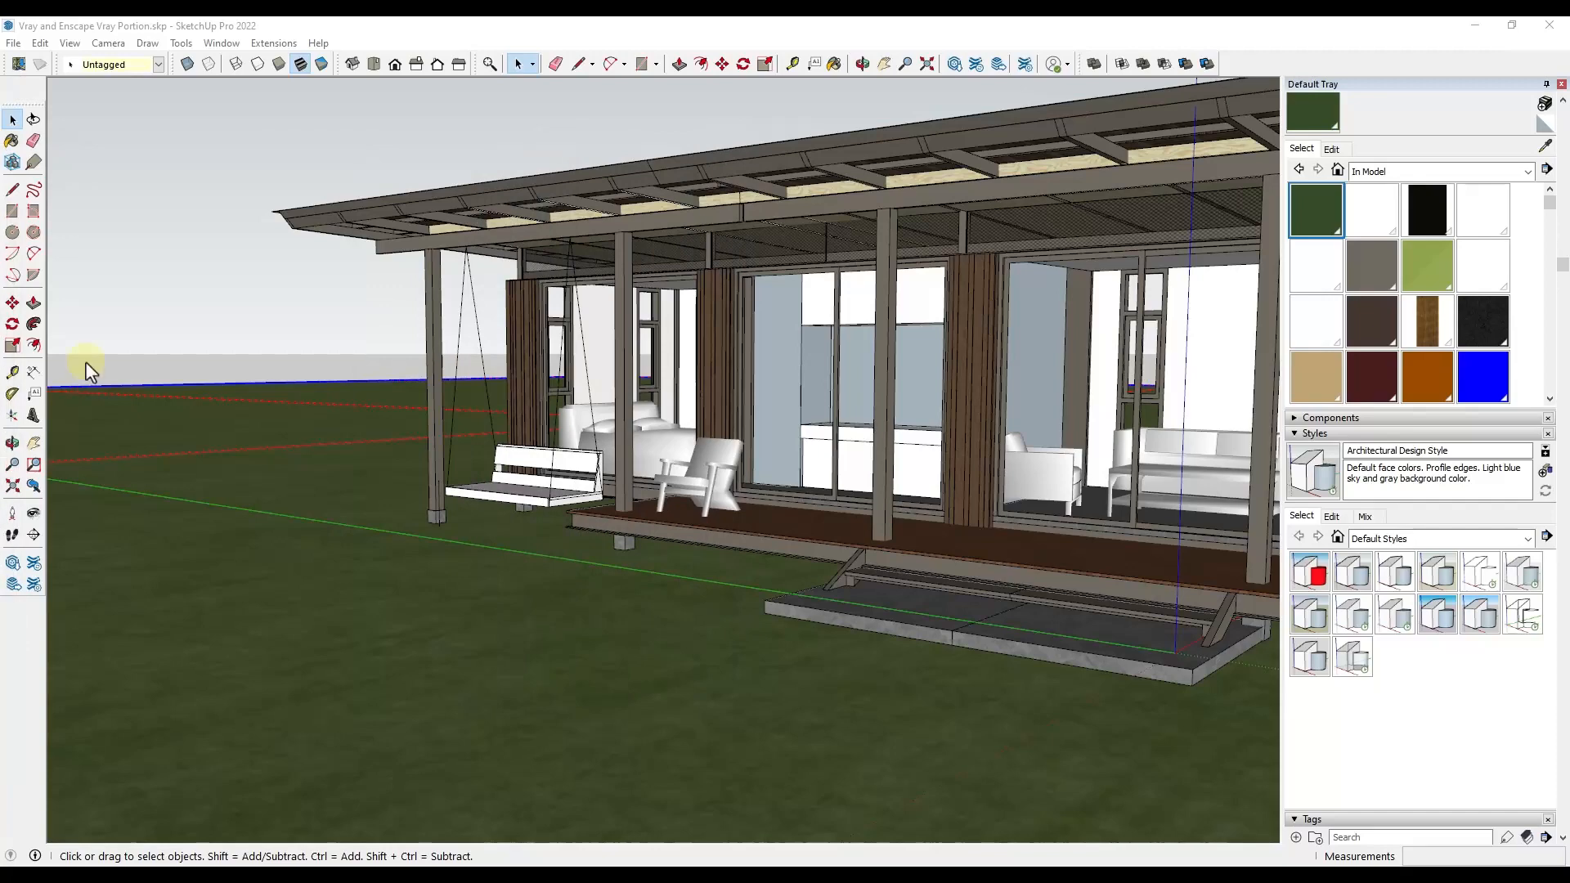
# Separate the overlapping V-Ray tool sets and open the Chaos Cosmos browser with the whole villa in view.
pyautogui.moveTo(619, 505); pyautogui.dragTo(918, 684, button='middle')
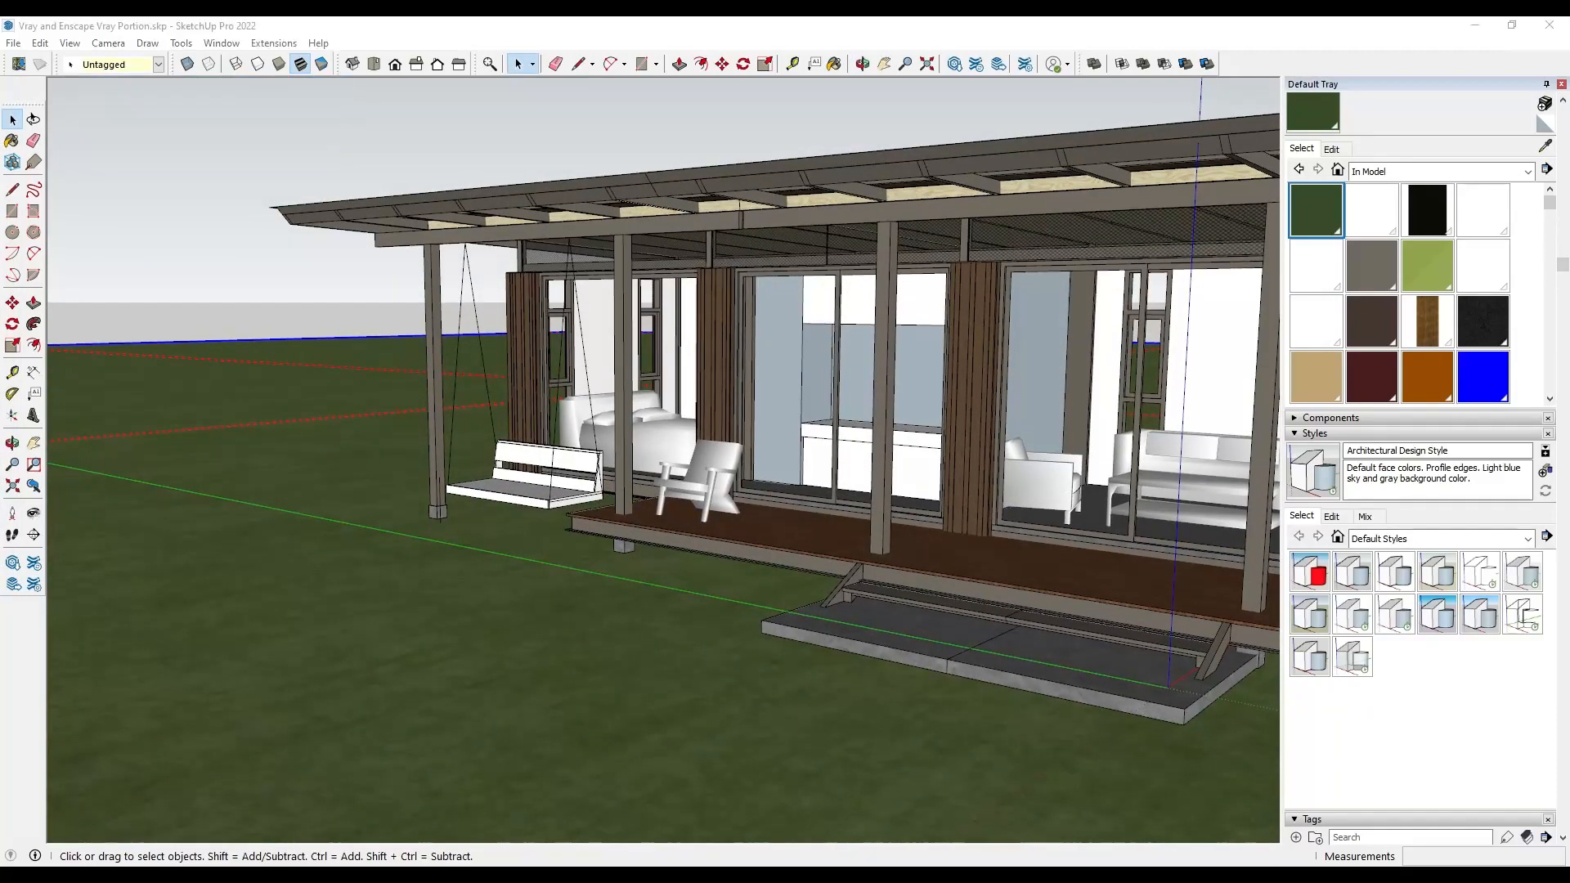
pyautogui.scroll(-4, 578, 508)
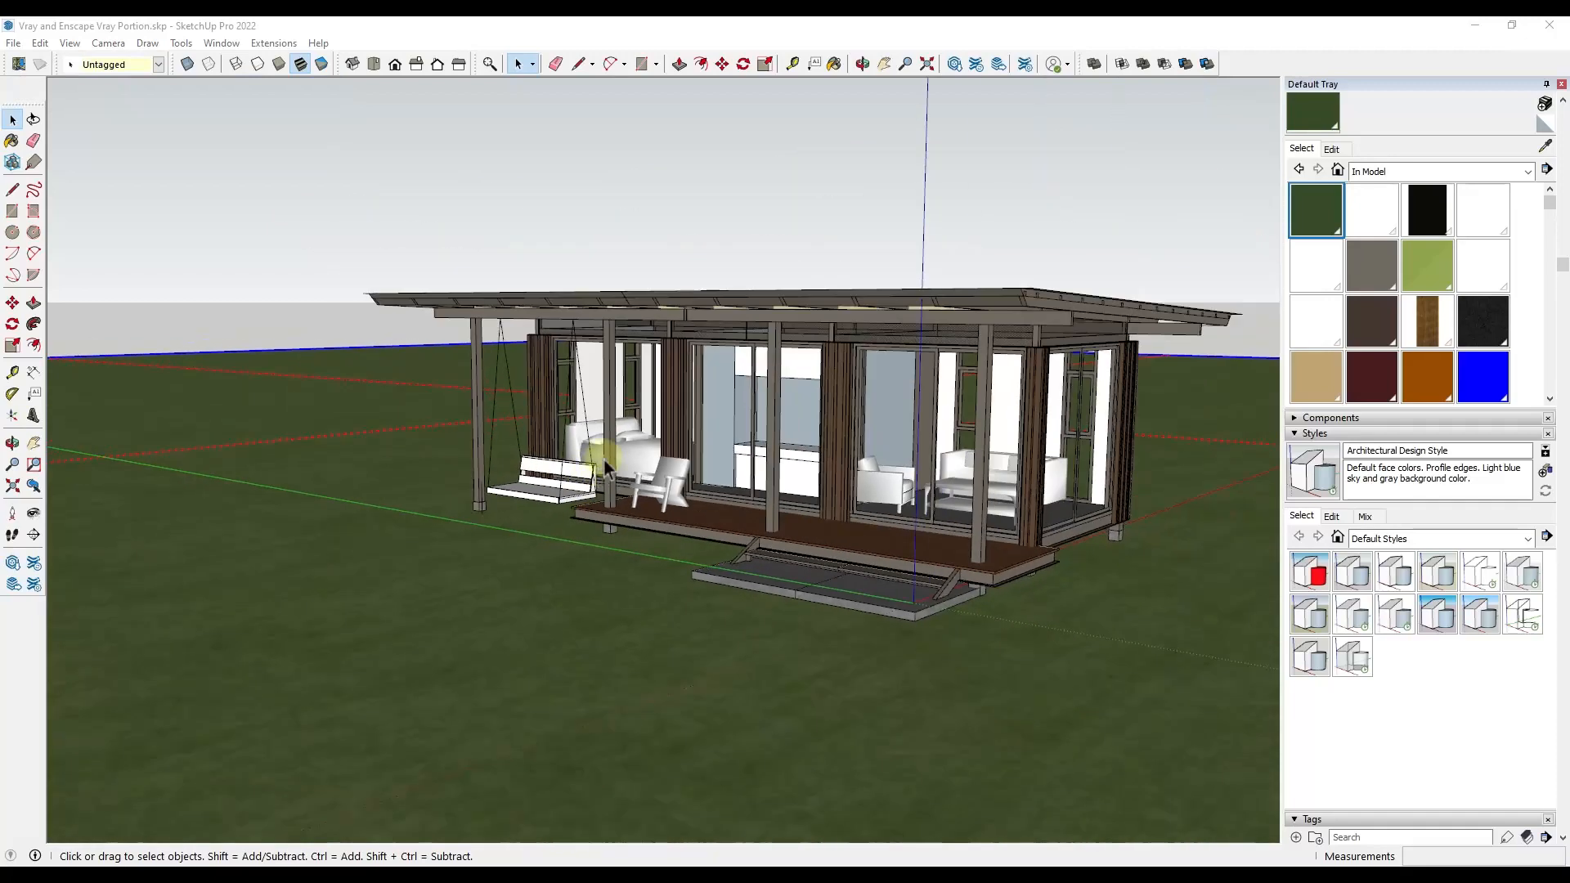
pyautogui.moveTo(600, 457)
pyautogui.mouseDown(button='middle')
pyautogui.moveTo(603, 501)
pyautogui.moveTo(623, 497)
pyautogui.mouseUp(button='middle')
pyautogui.scroll(-1, 624, 496)
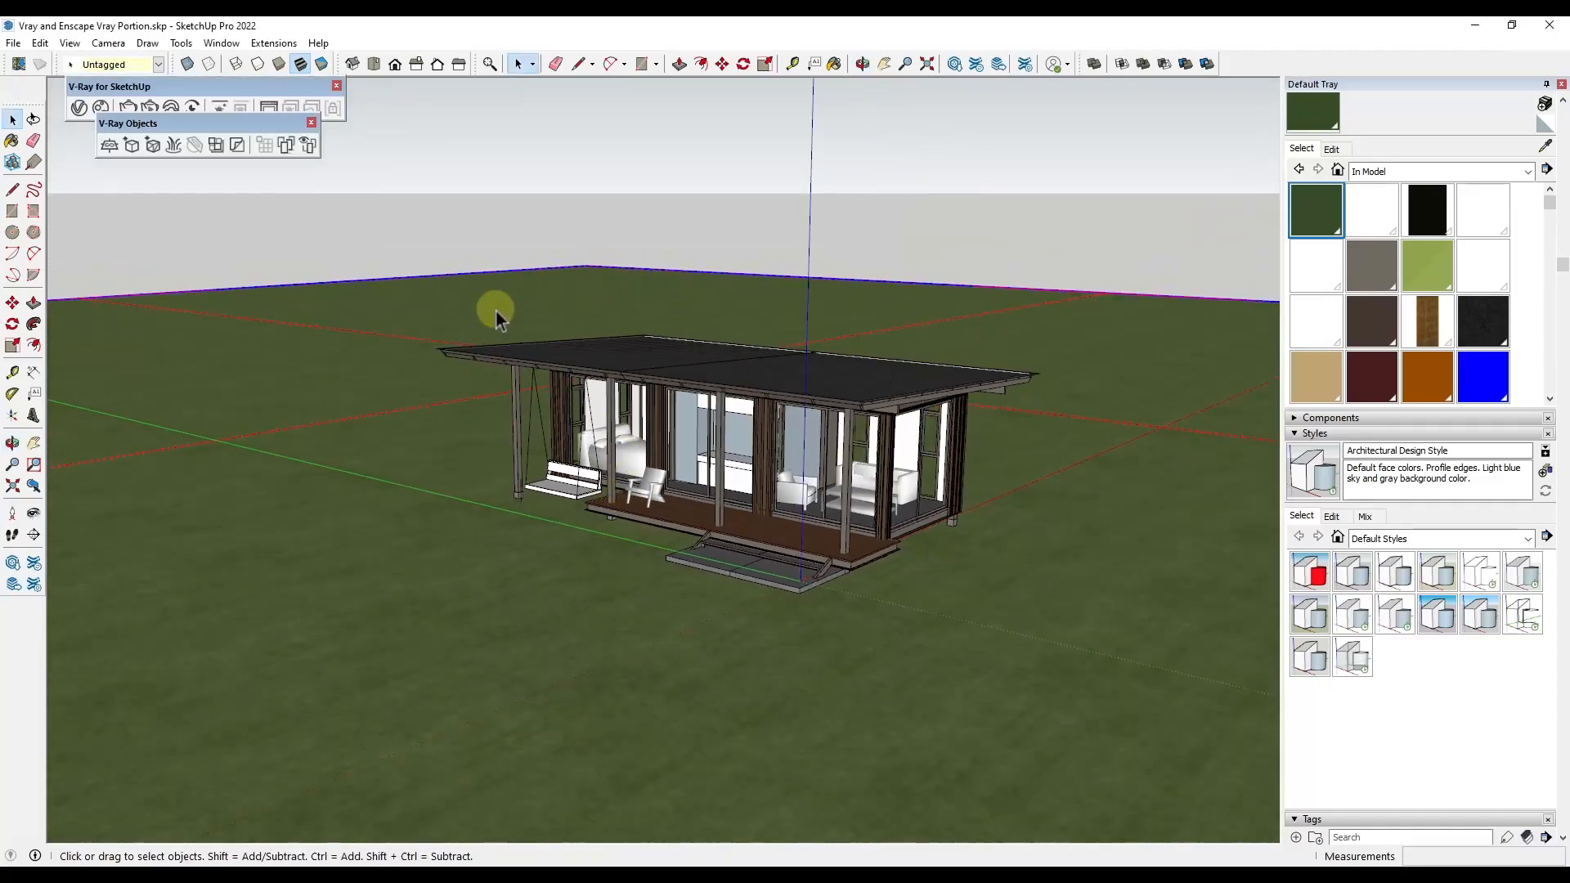
pyautogui.moveTo(187, 122); pyautogui.dragTo(169, 152)
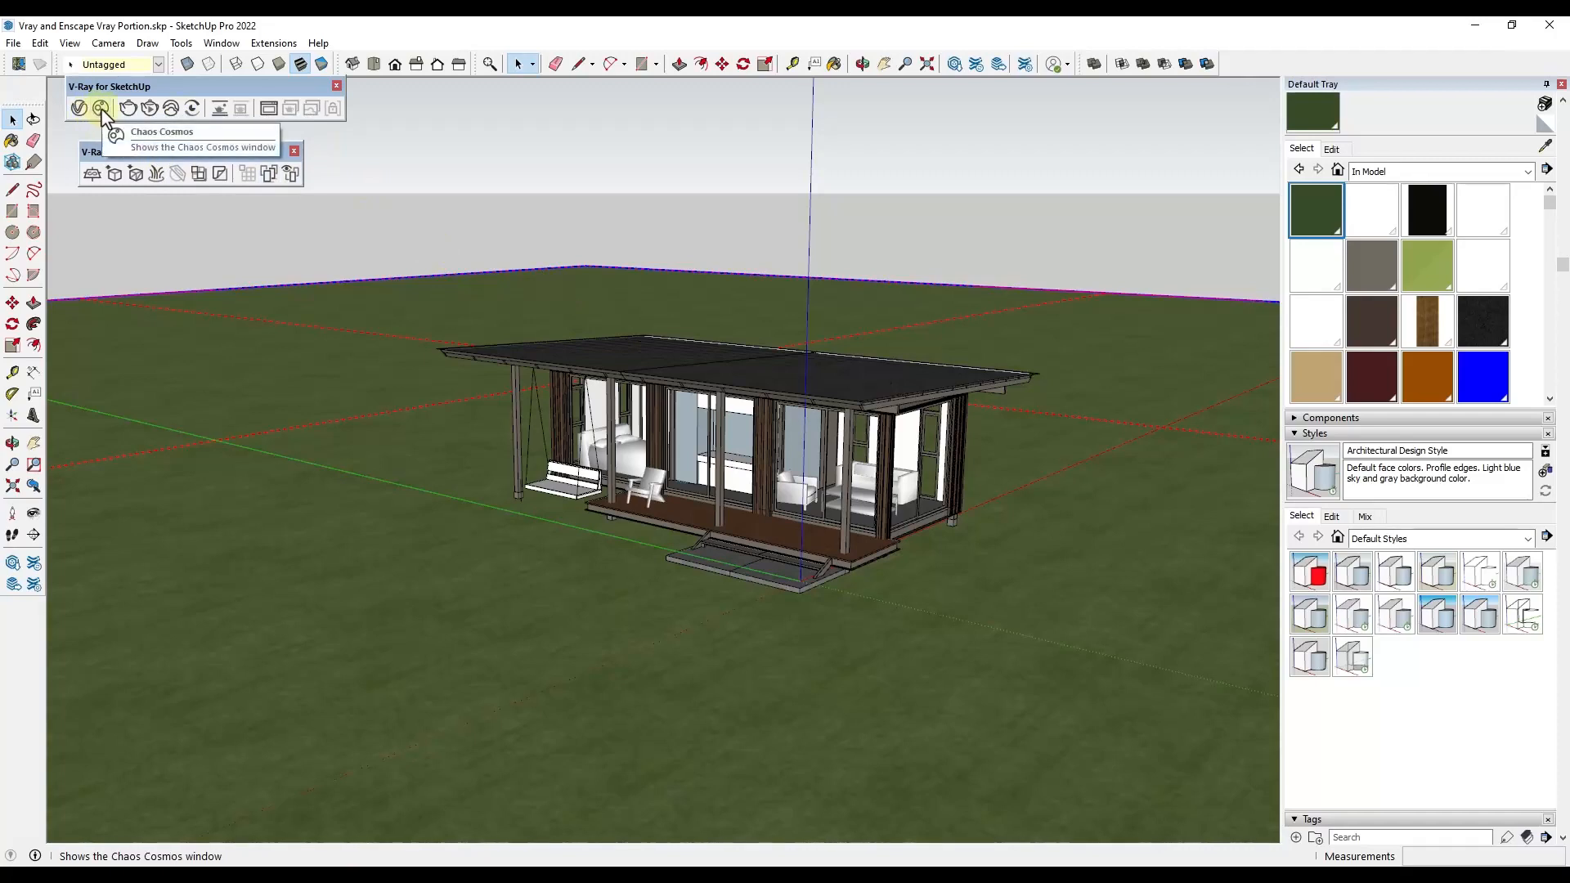
pyautogui.click(102, 109)
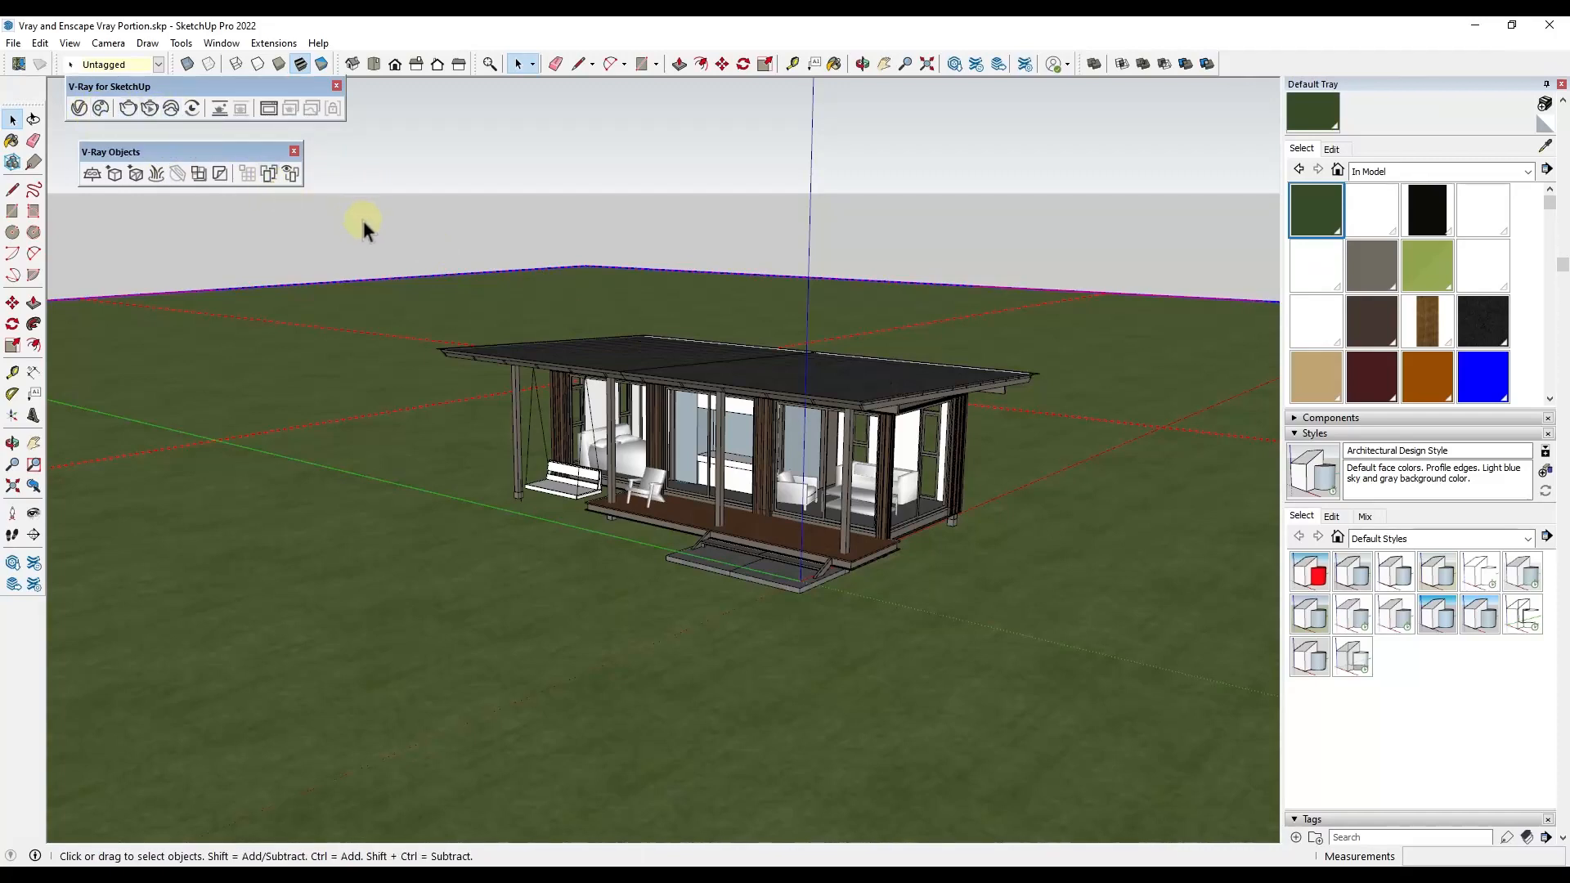
pyautogui.click(100, 110)
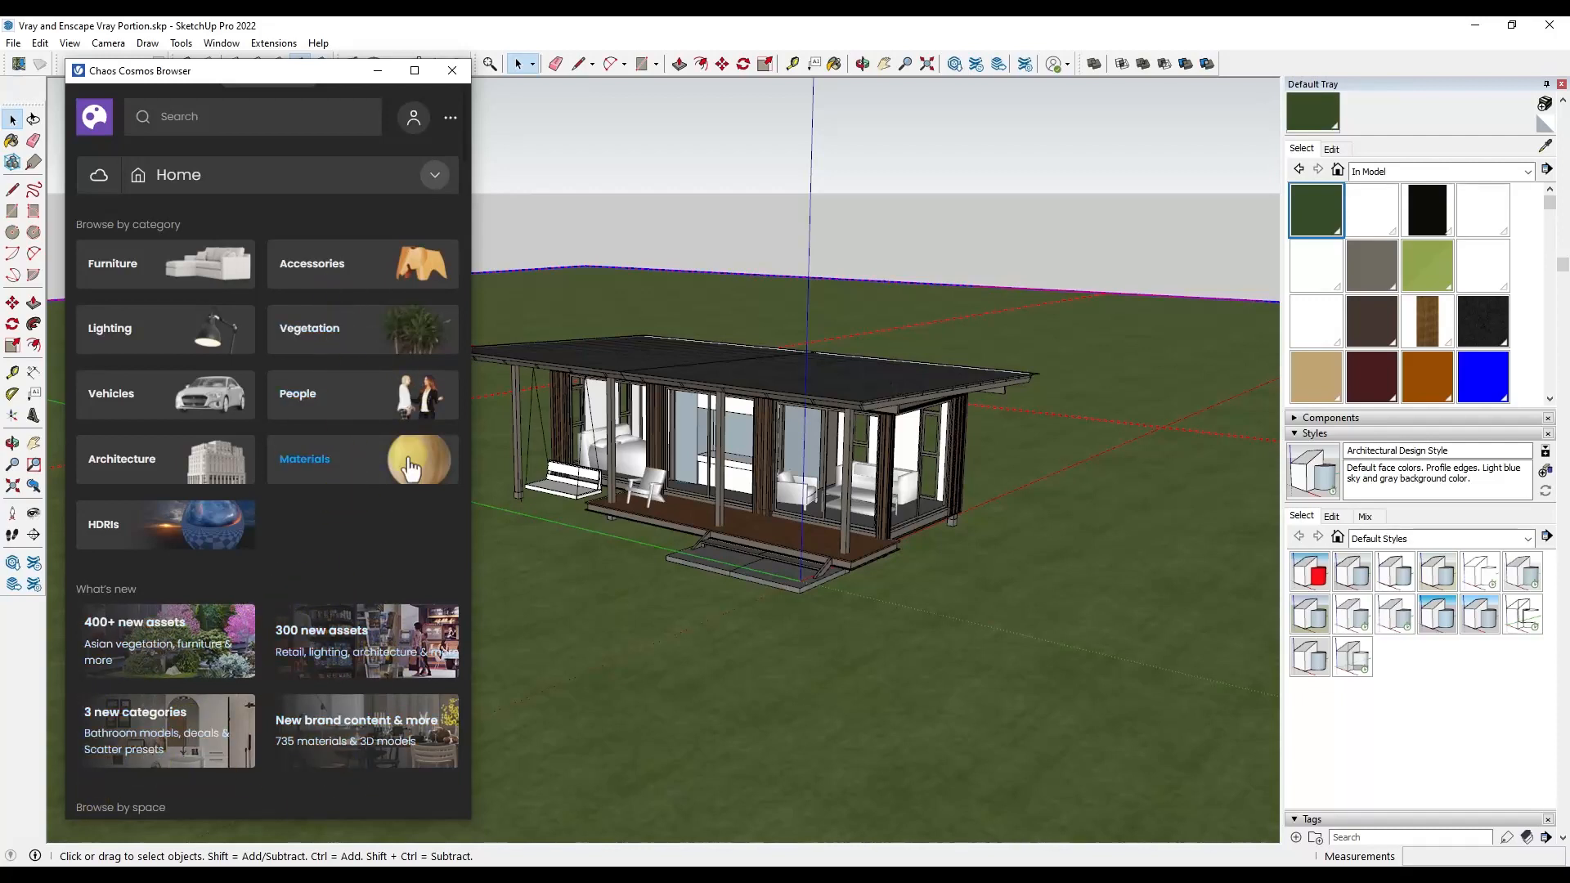
# Import the Mountain Alder 002 tree from the Cosmos vegetation models and place it on the lawn behind the villa.
pyautogui.click(374, 332)
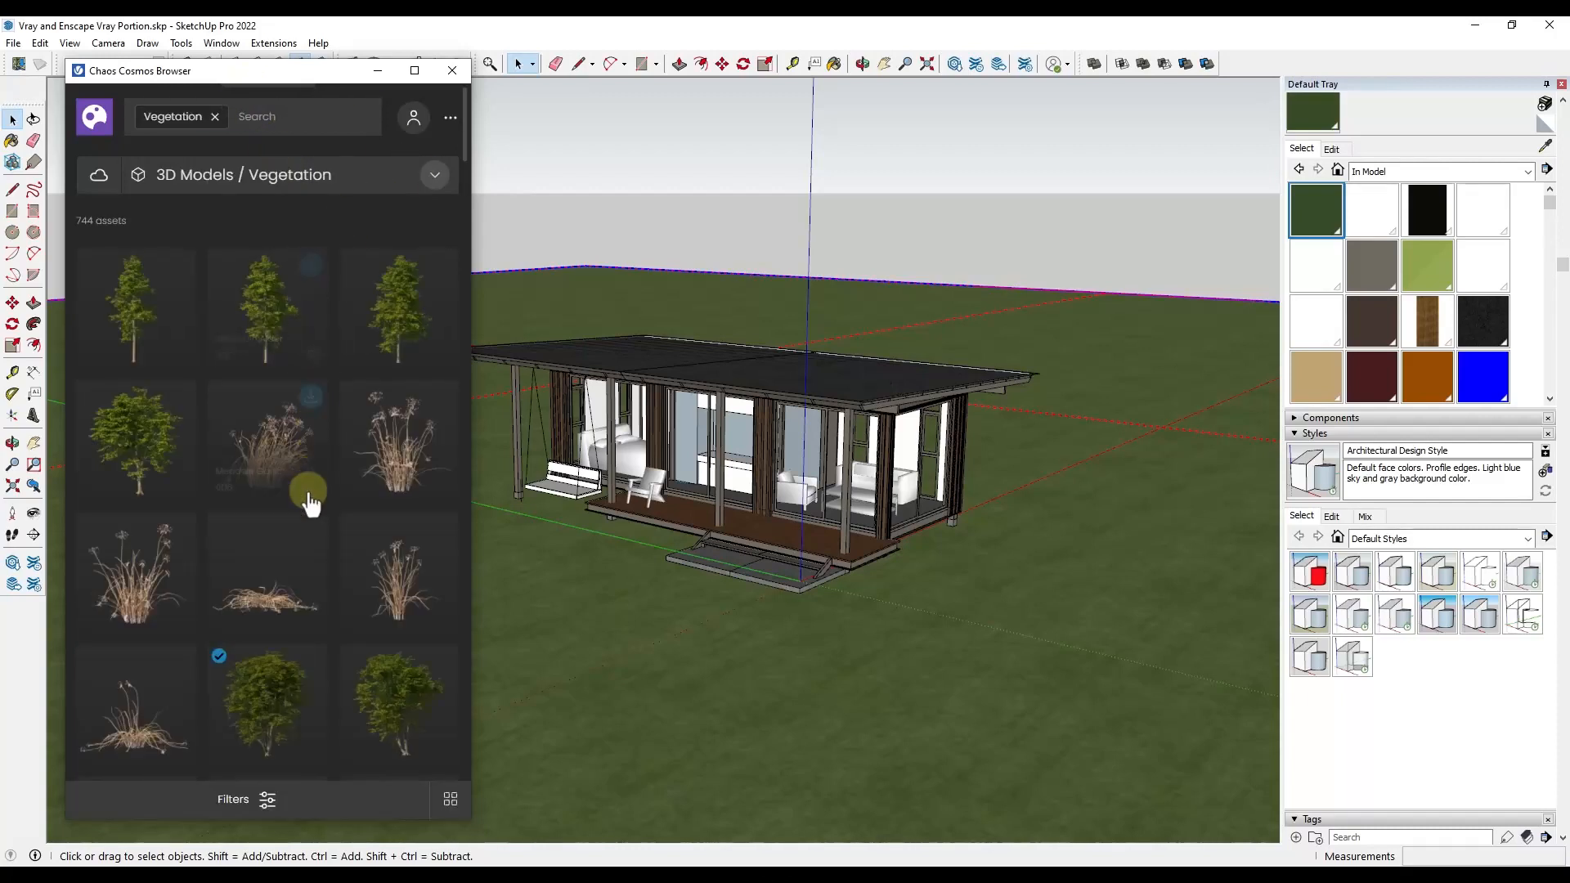
pyautogui.scroll(-2, 290, 496)
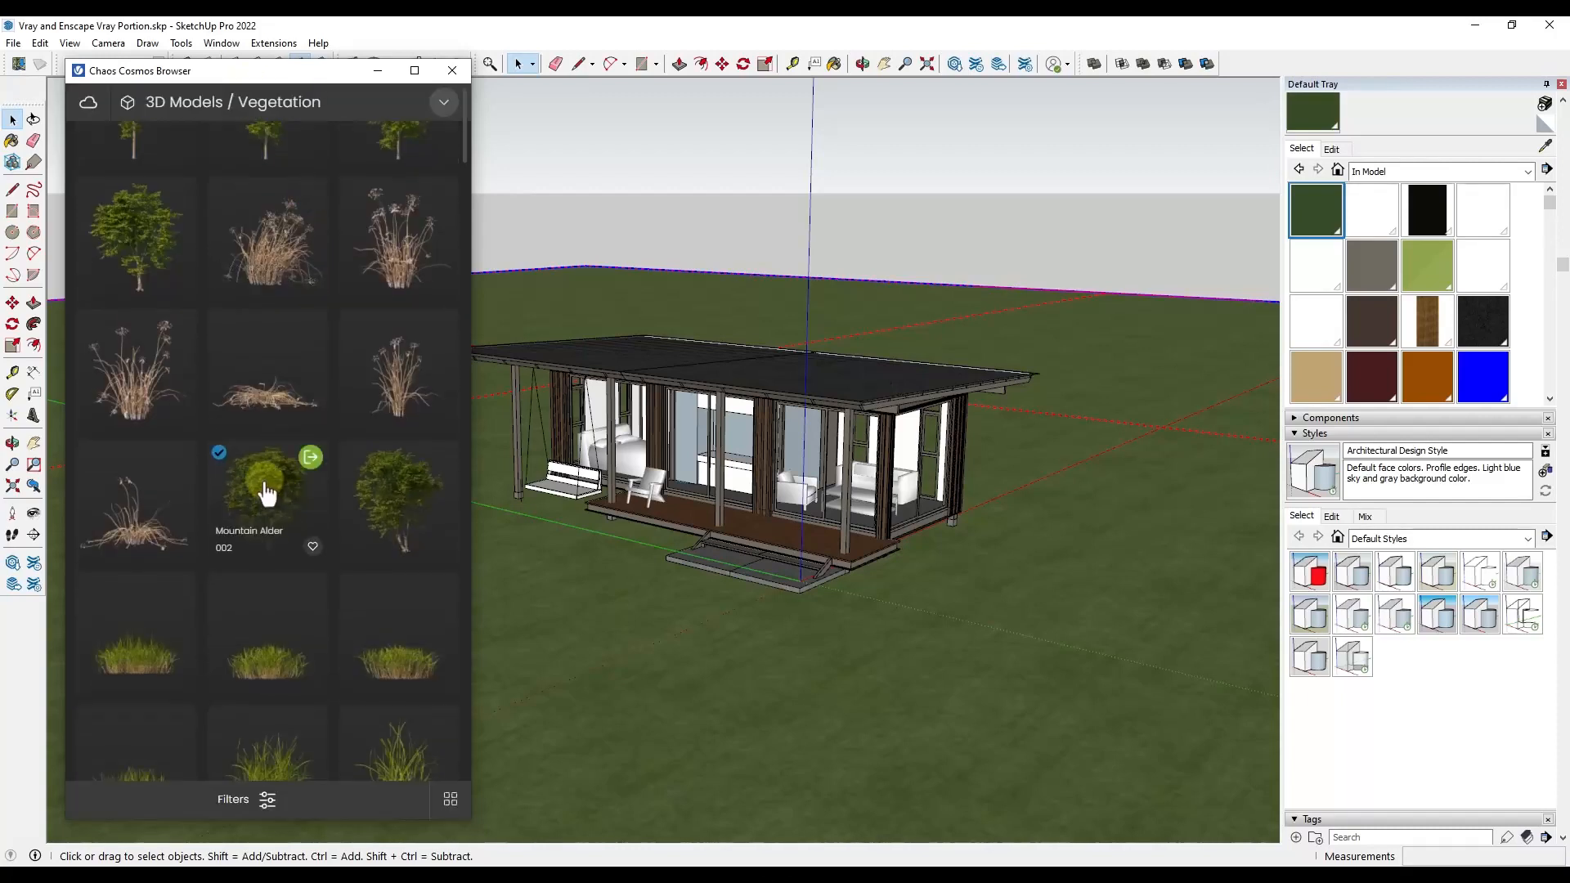
pyautogui.click(266, 495)
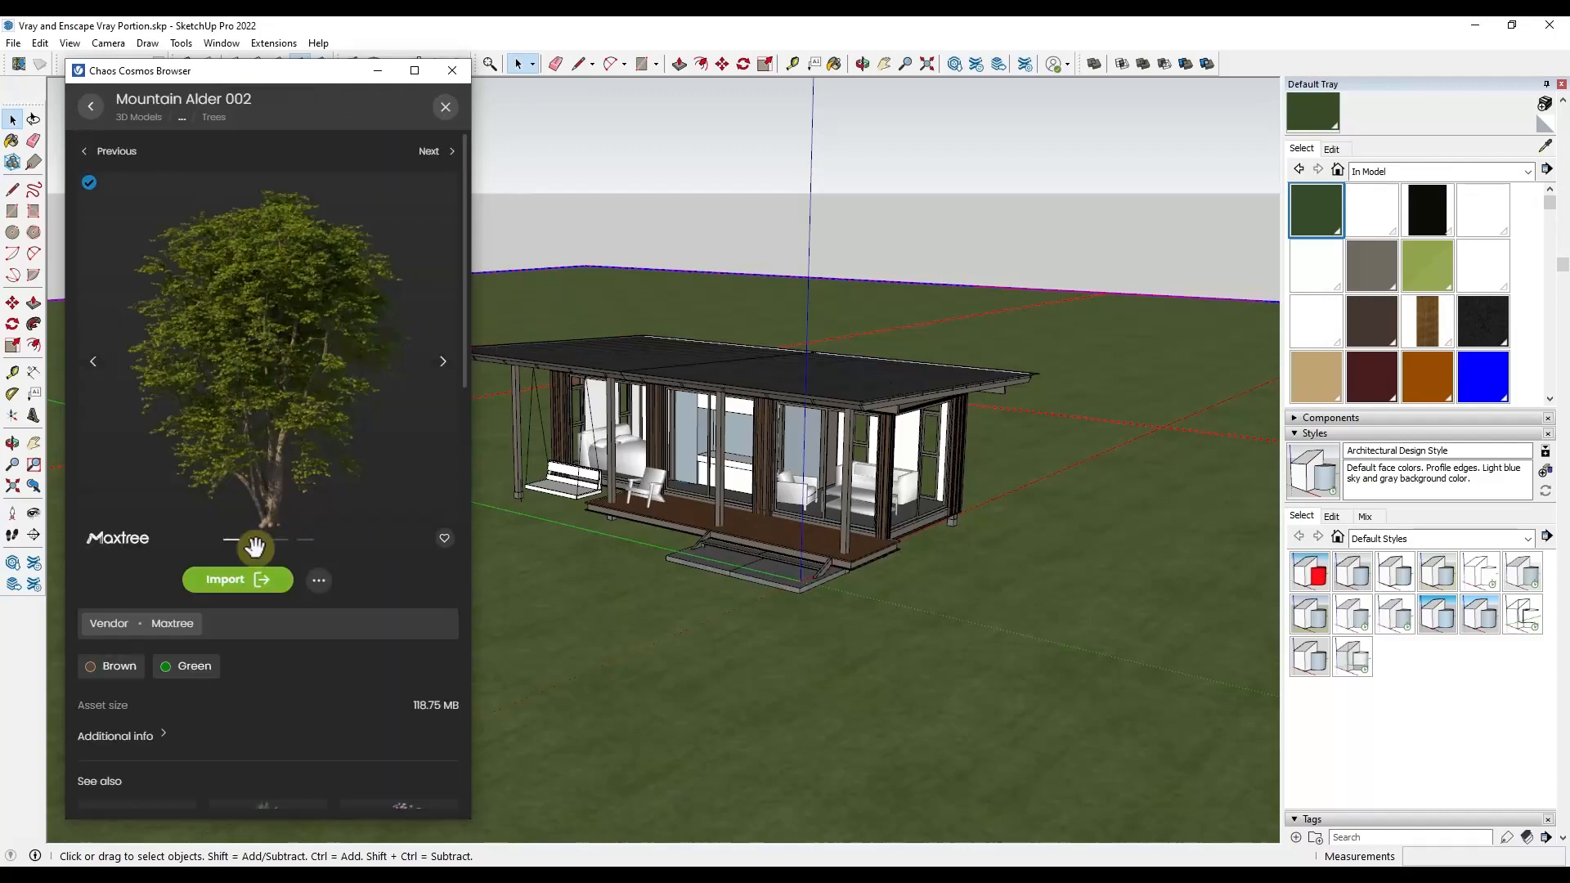
pyautogui.click(236, 578)
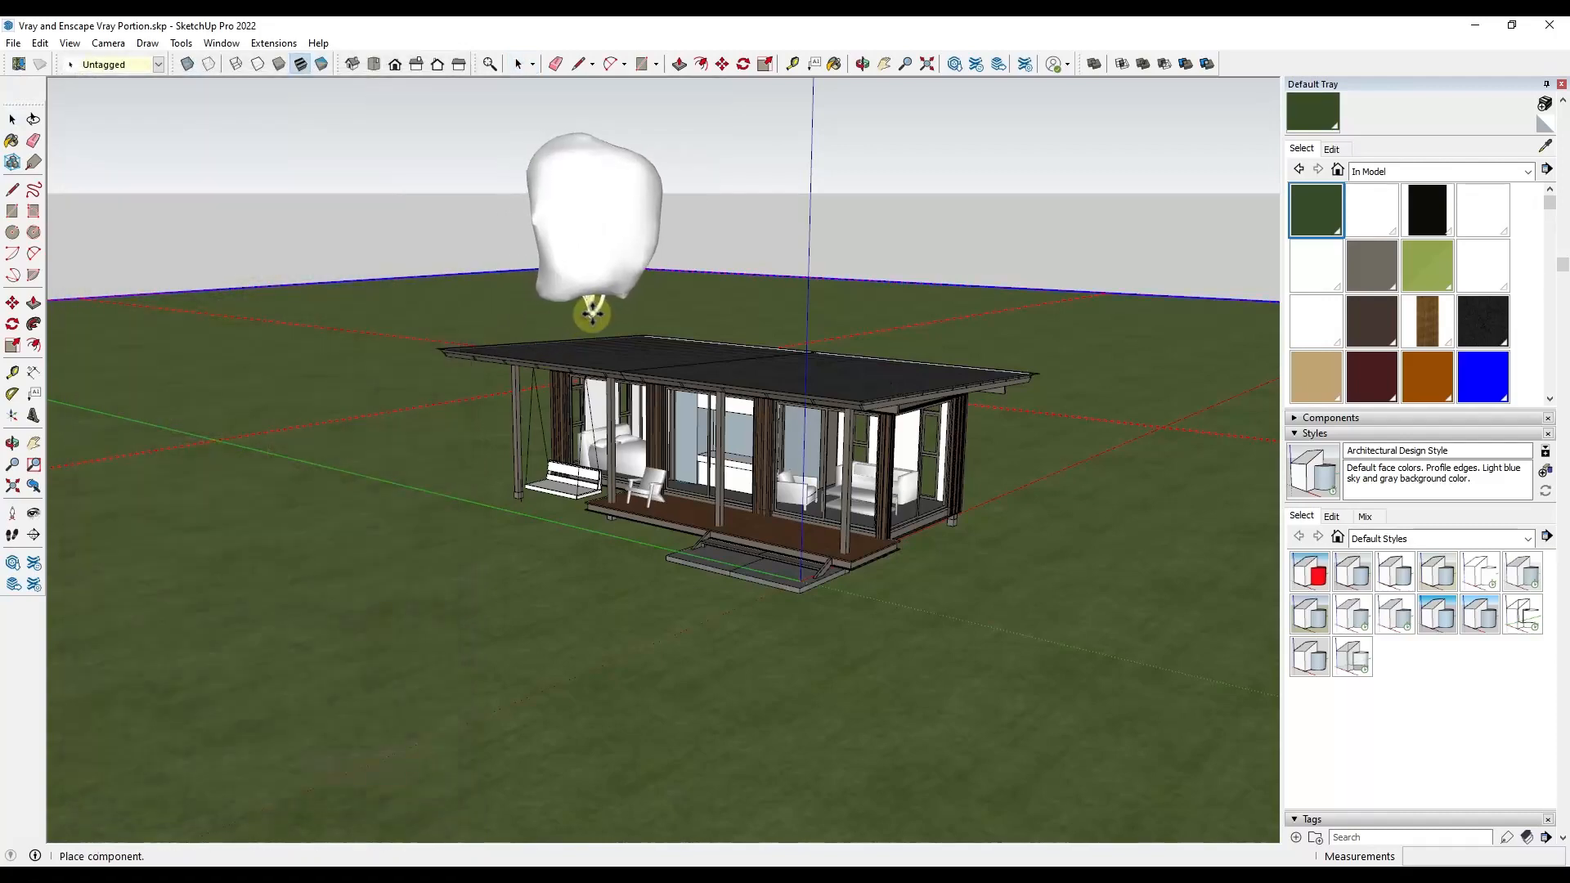
pyautogui.click(590, 310)
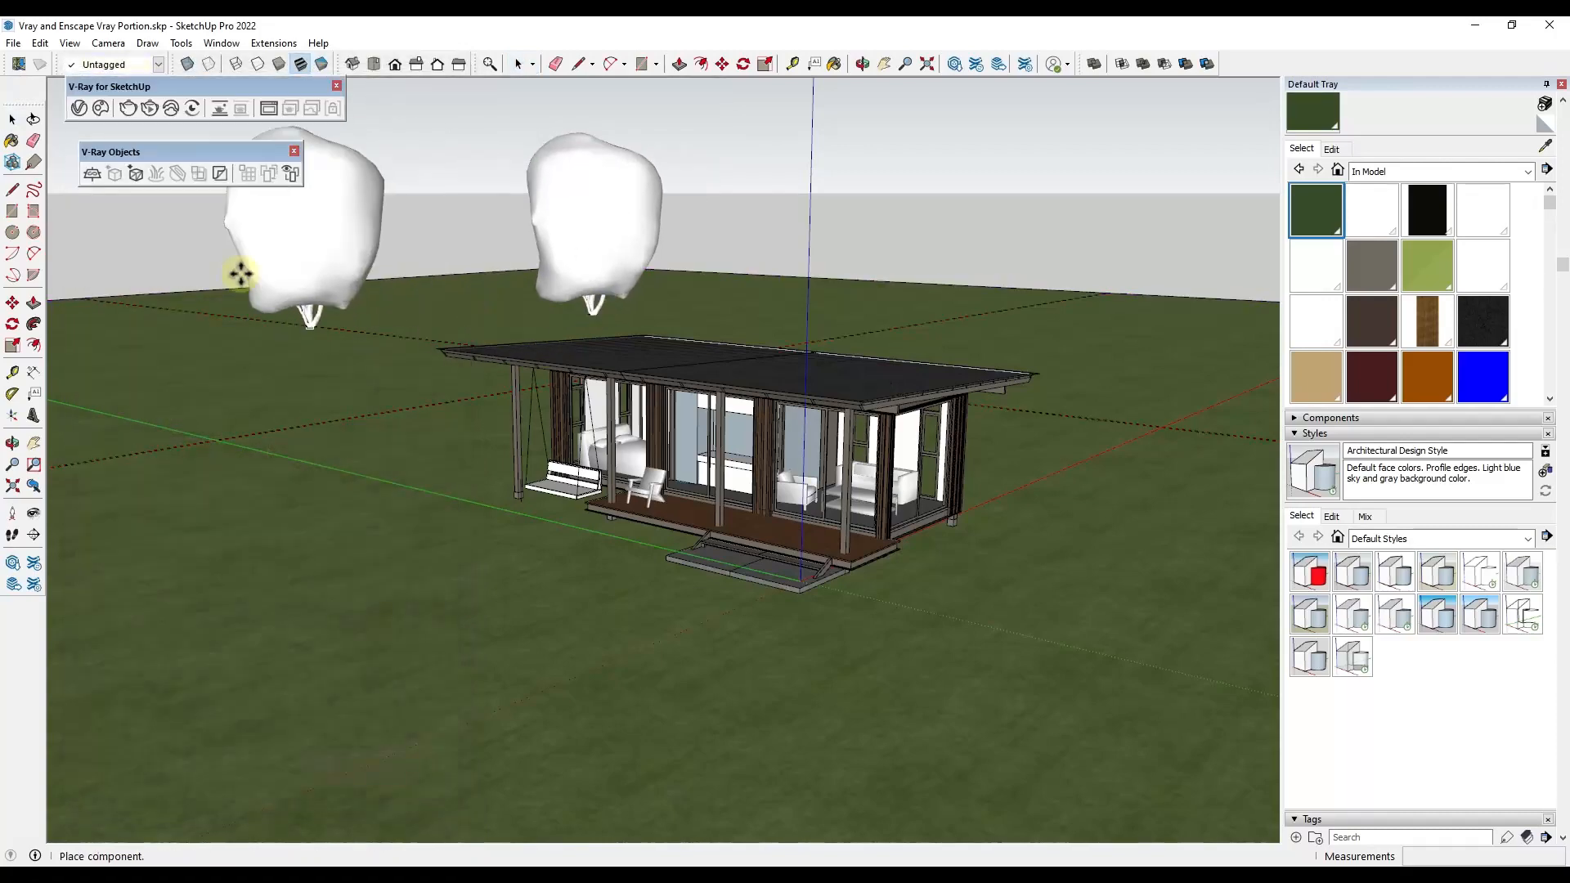
# Import the English Oak 002 from the downloaded Cosmos vegetation and place one on the lawn behind the villa.
pyautogui.click(103, 109)
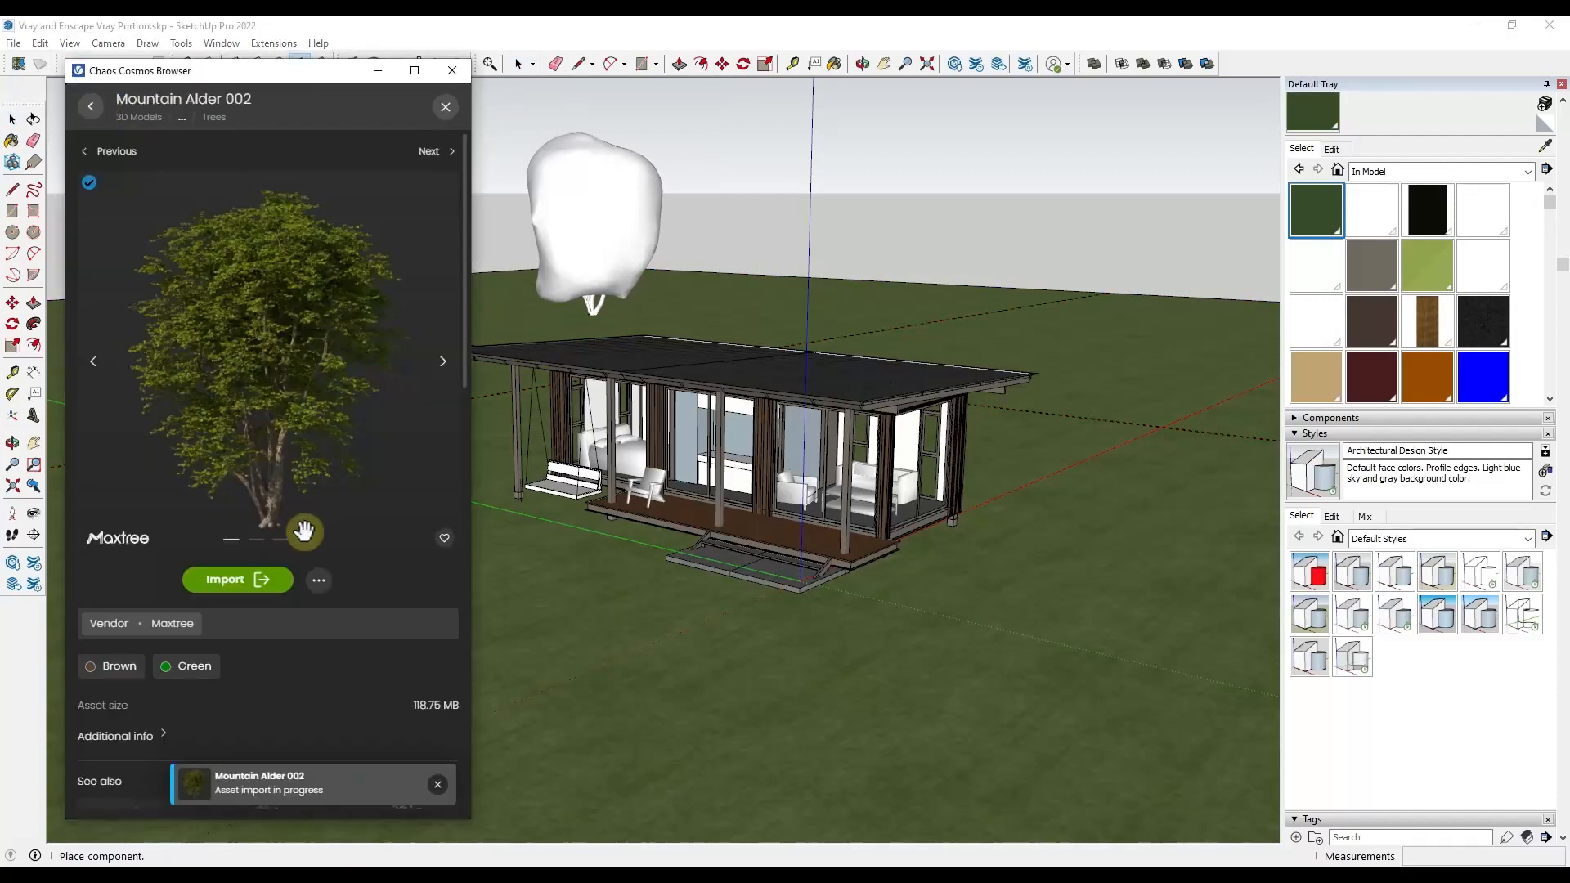
pyautogui.click(88, 154)
pyautogui.click(90, 106)
pyautogui.click(91, 106)
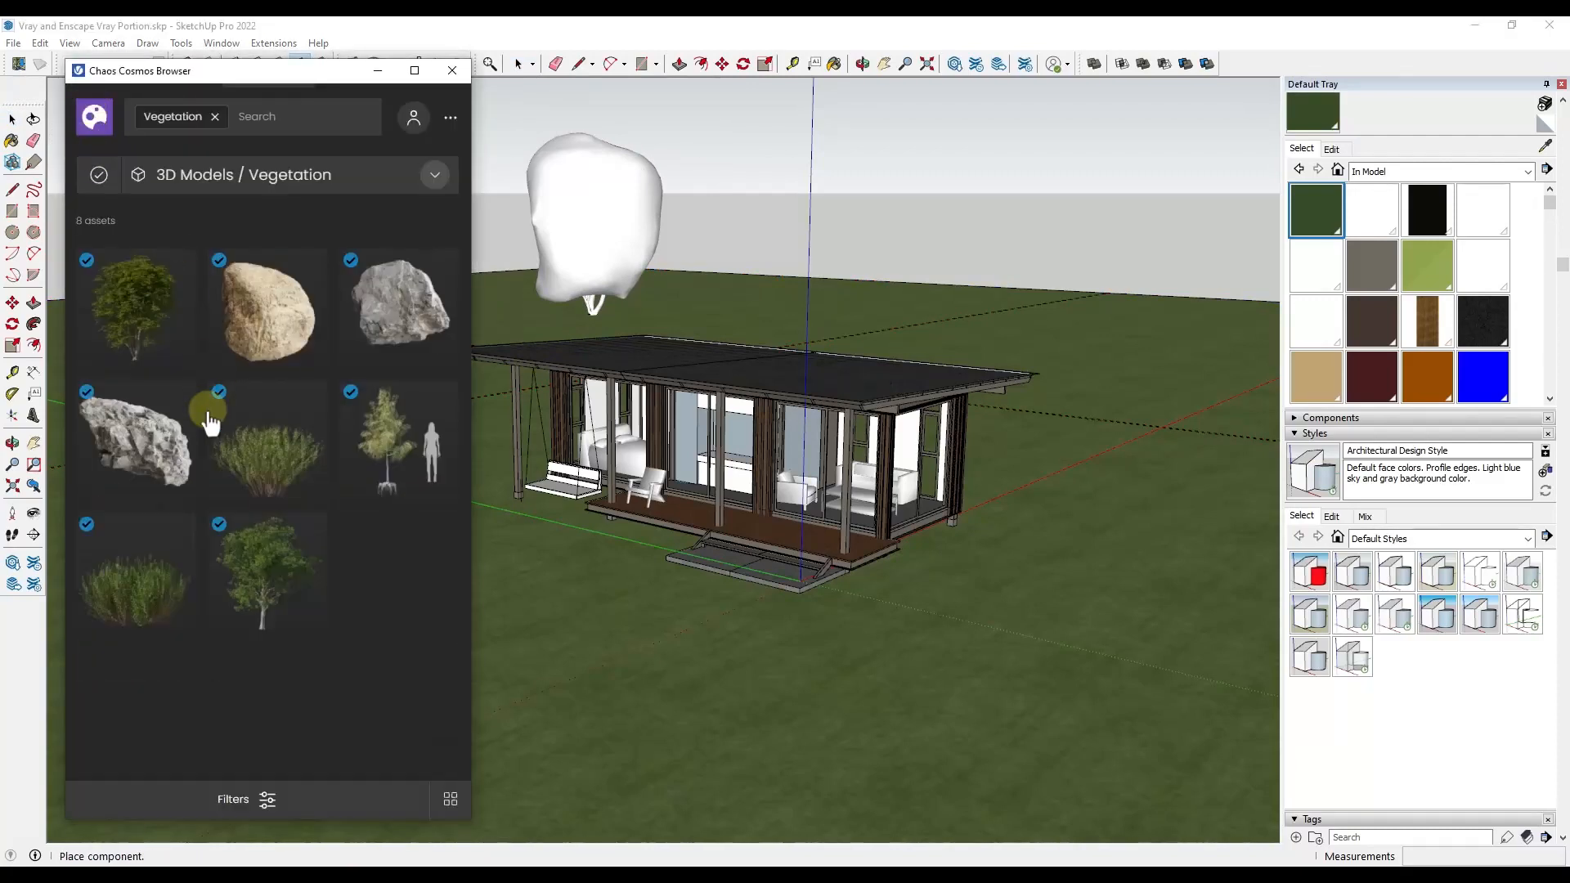
pyautogui.click(274, 556)
pyautogui.click(233, 582)
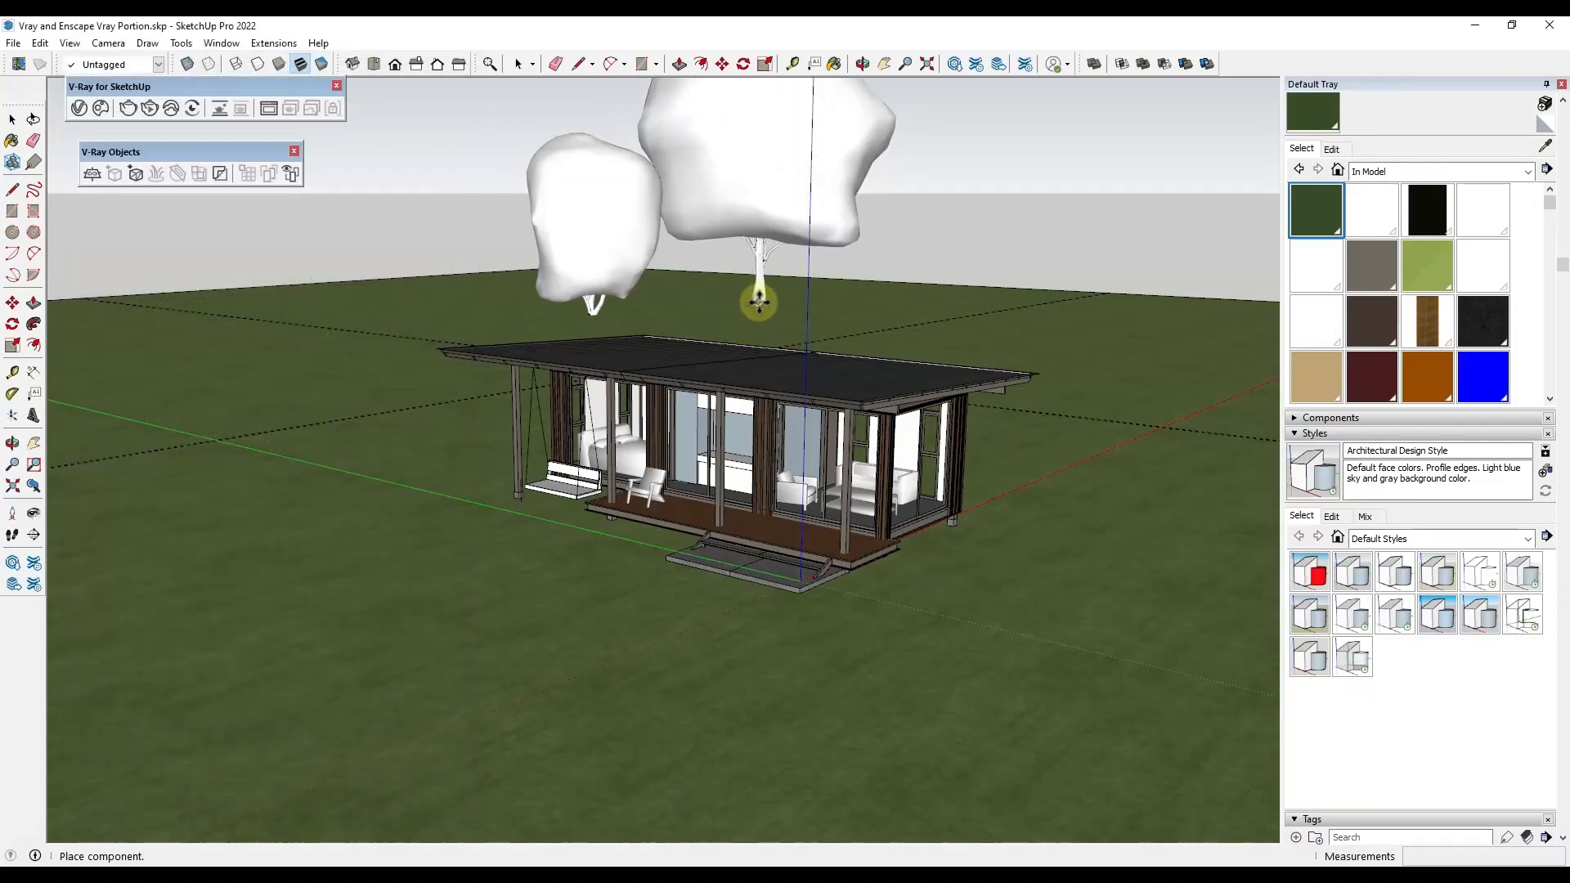
pyautogui.scroll(-4, 776, 283)
pyautogui.click(781, 288)
pyautogui.moveTo(780, 287); pyautogui.dragTo(768, 210, button='middle')
pyautogui.scroll(-3, 838, 280)
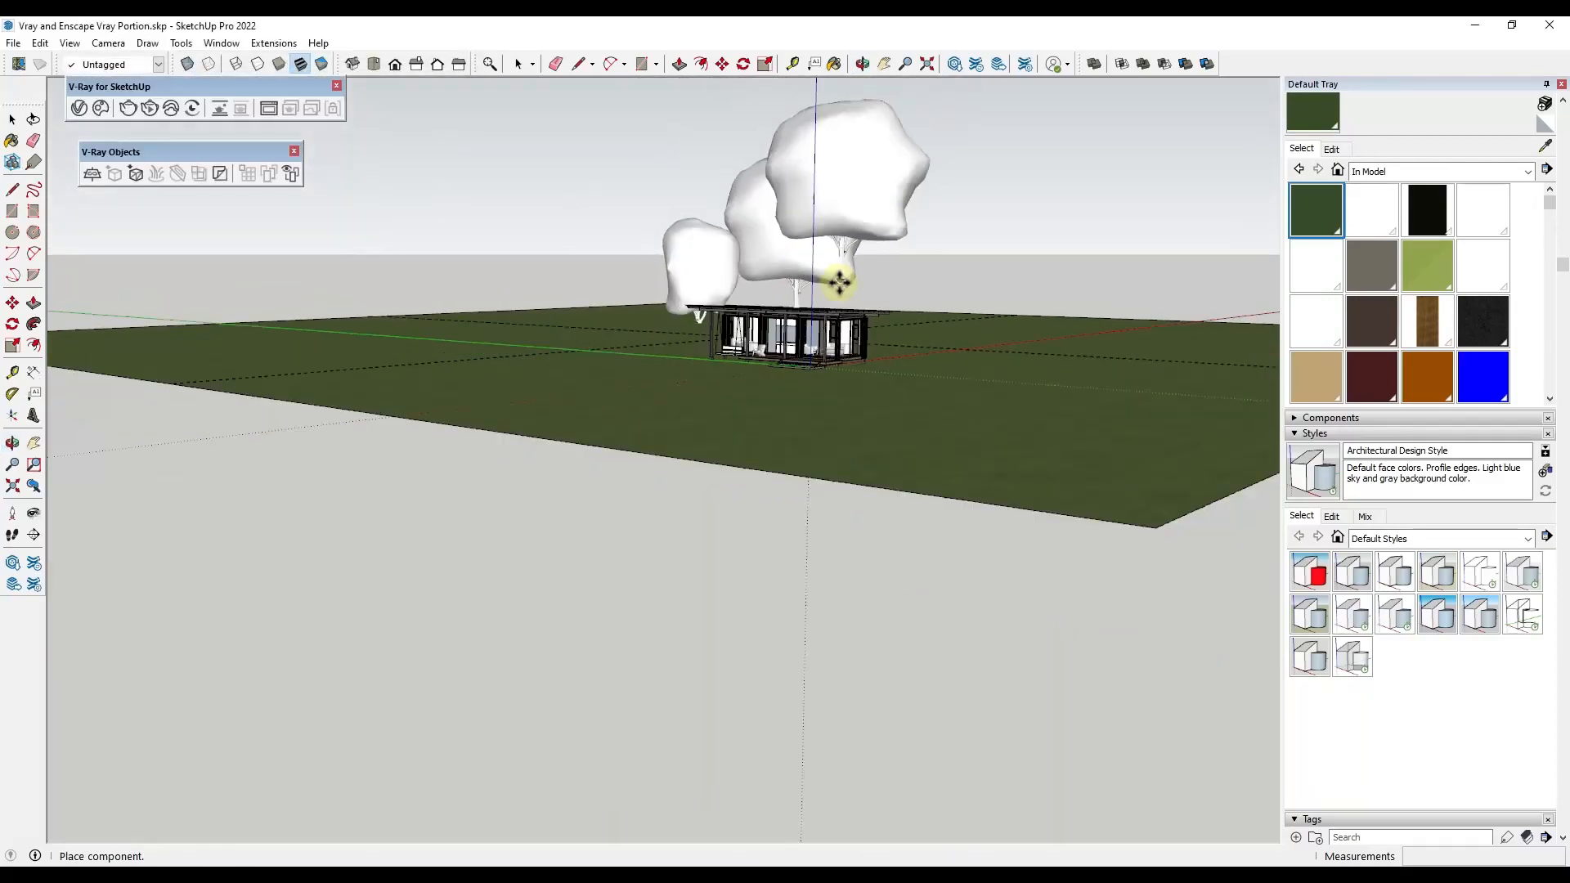
pyautogui.press('space')
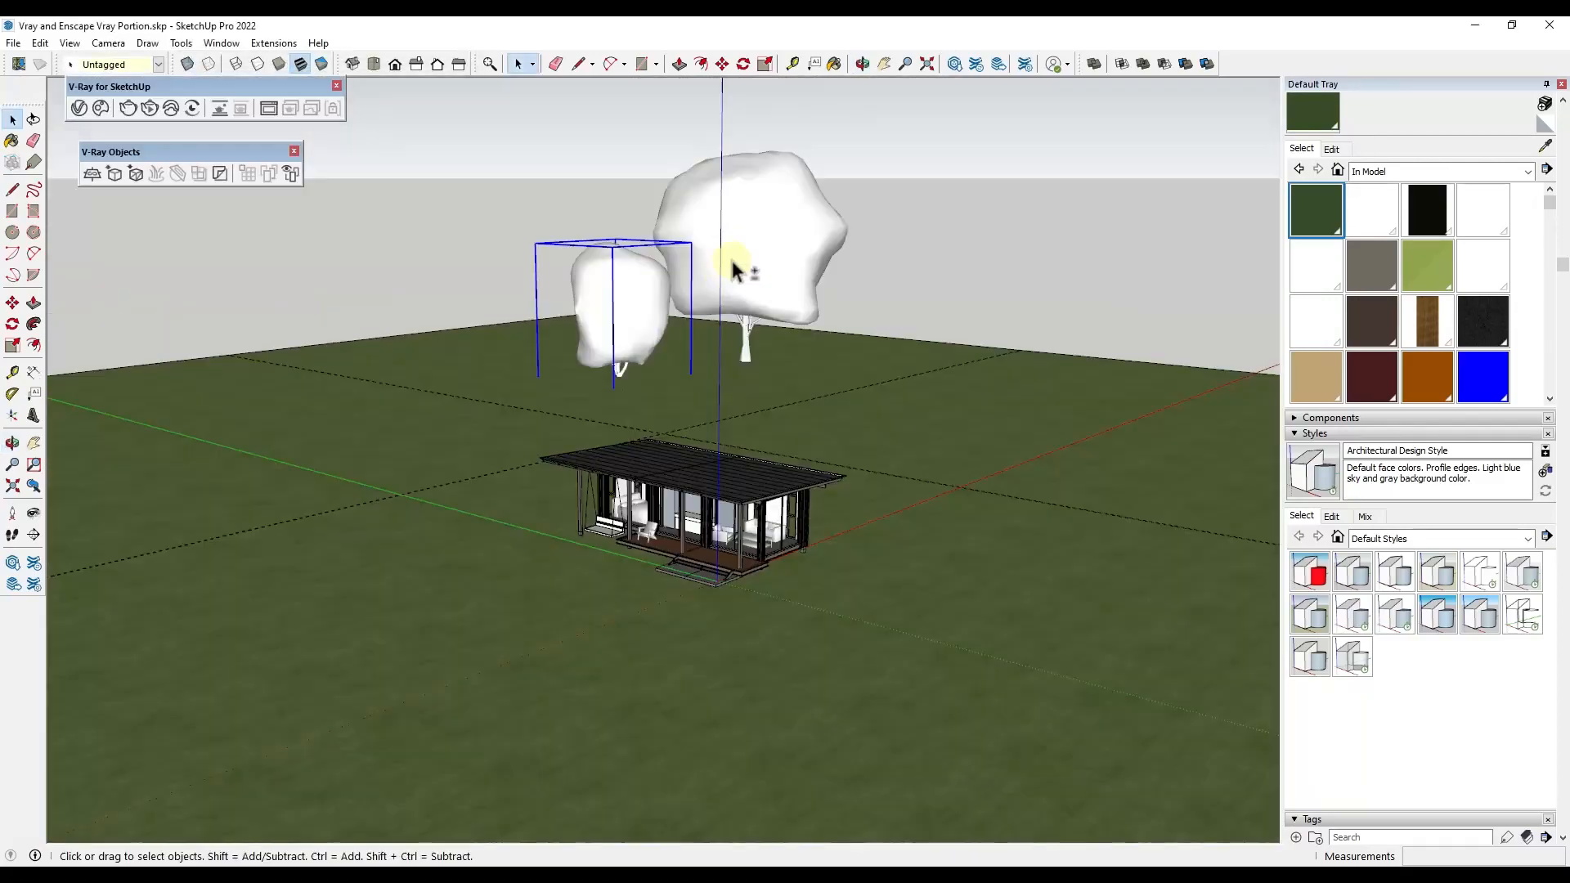
# Add a V-Ray Scatter modifier to the lawn group and bring its parameters in the Asset Editor into view.
pyautogui.keyDown('shift'); pyautogui.click(733, 270); pyautogui.keyUp('shift')
pyautogui.click(448, 390)
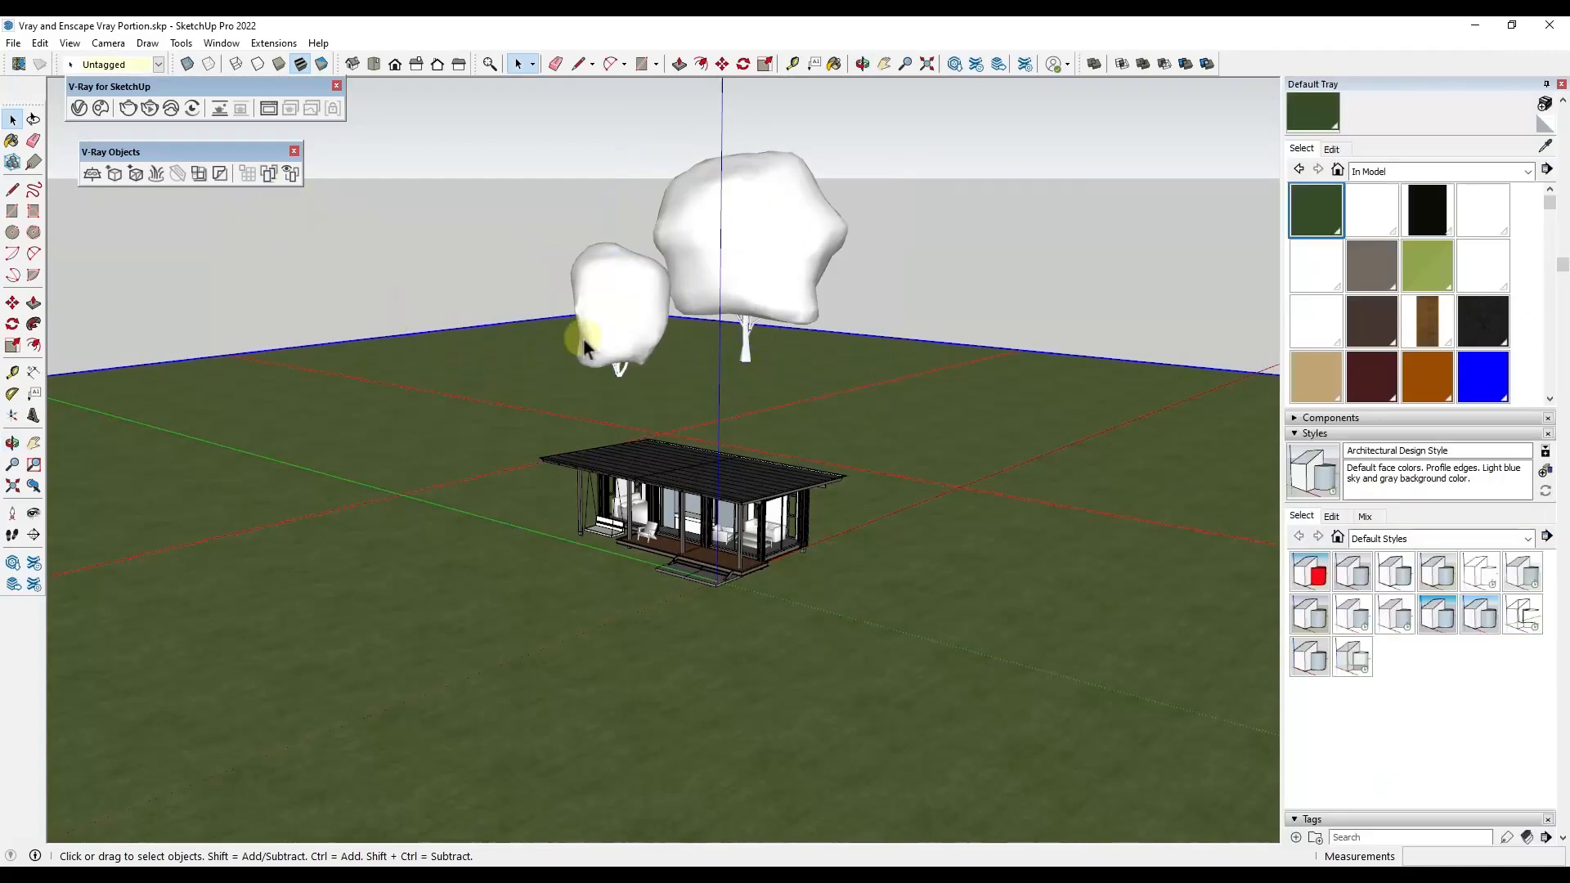
pyautogui.click(268, 175)
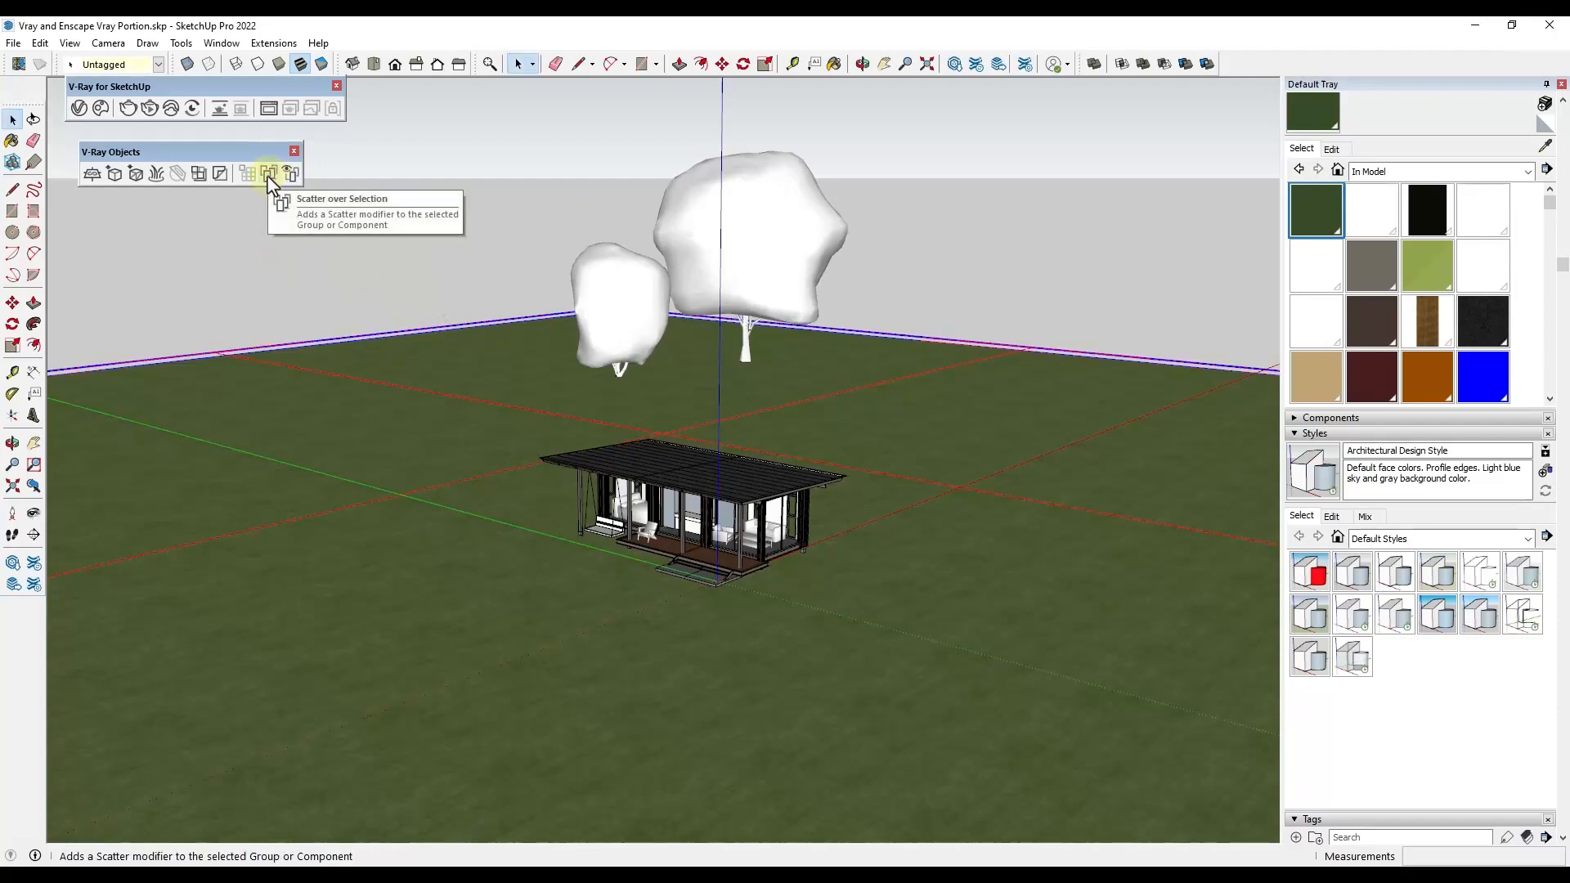
pyautogui.moveTo(0, 249); pyautogui.dragTo(306, 245)
pyautogui.click(447, 354)
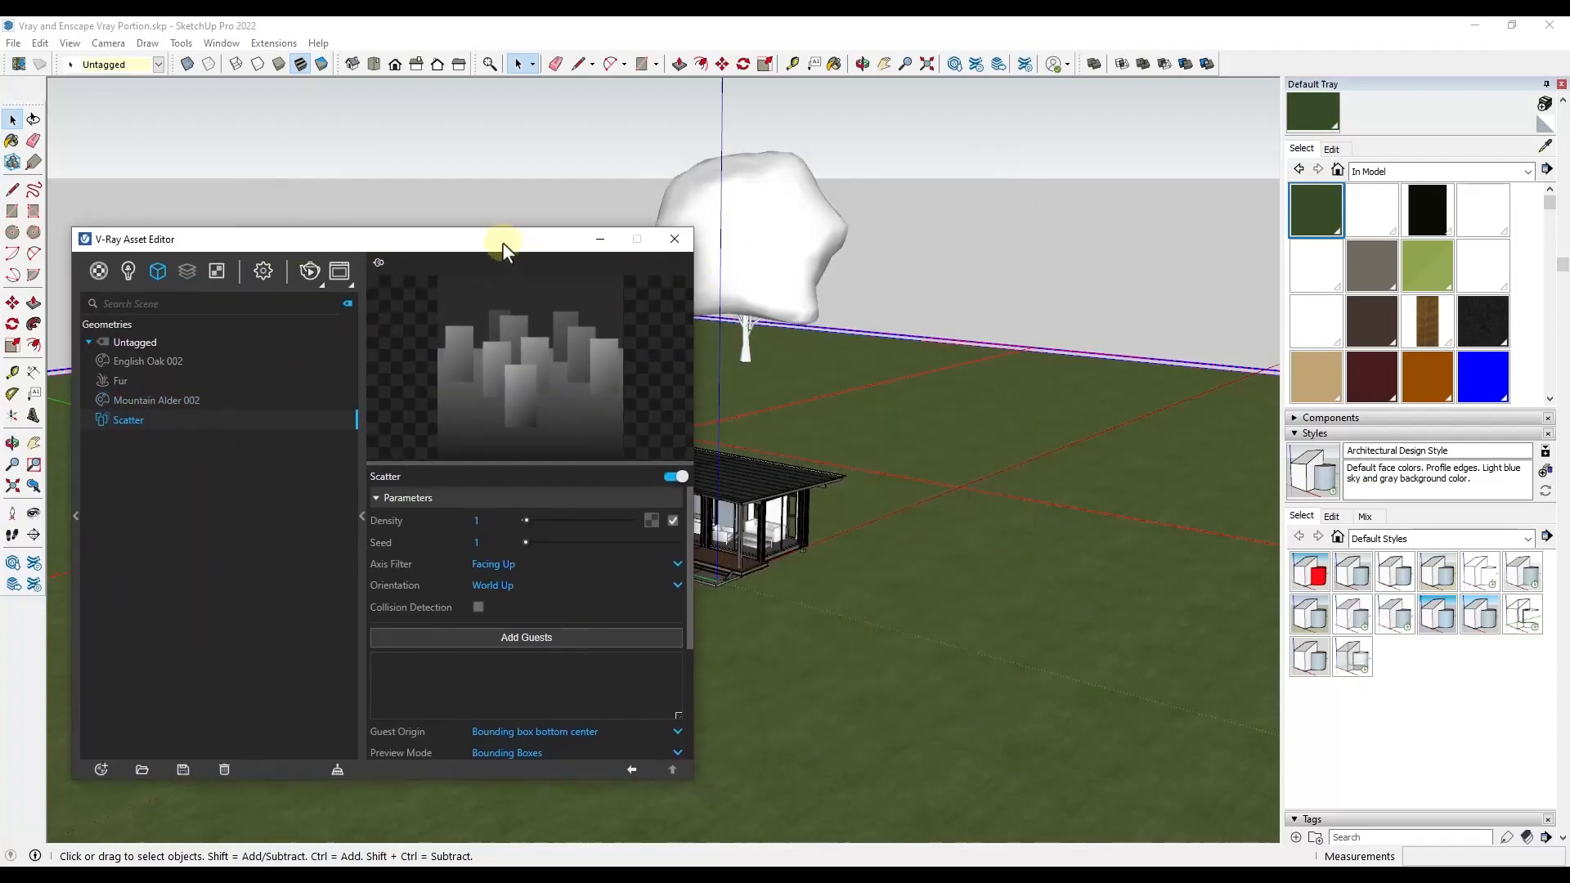
# Select the placed Mountain Alder and English Oak trees and add both as guests of the lawn's V-Ray Scatter.
pyautogui.moveTo(502, 242); pyautogui.dragTo(504, 294)
pyautogui.click(623, 270)
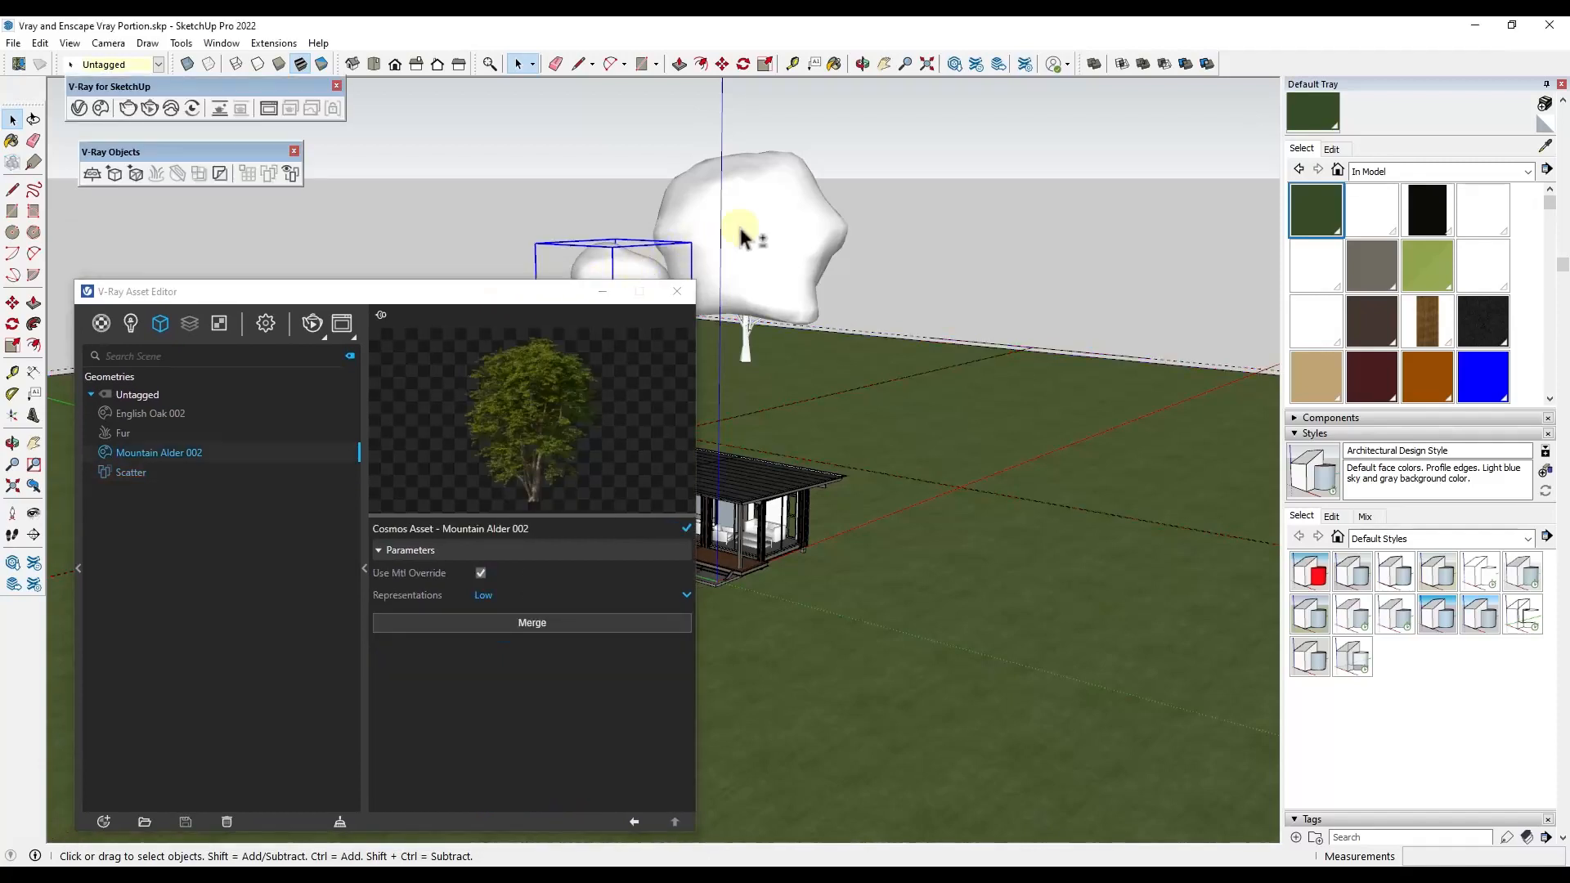
pyautogui.keyDown('shift'); pyautogui.click(746, 235); pyautogui.keyUp('shift')
pyautogui.click(134, 471)
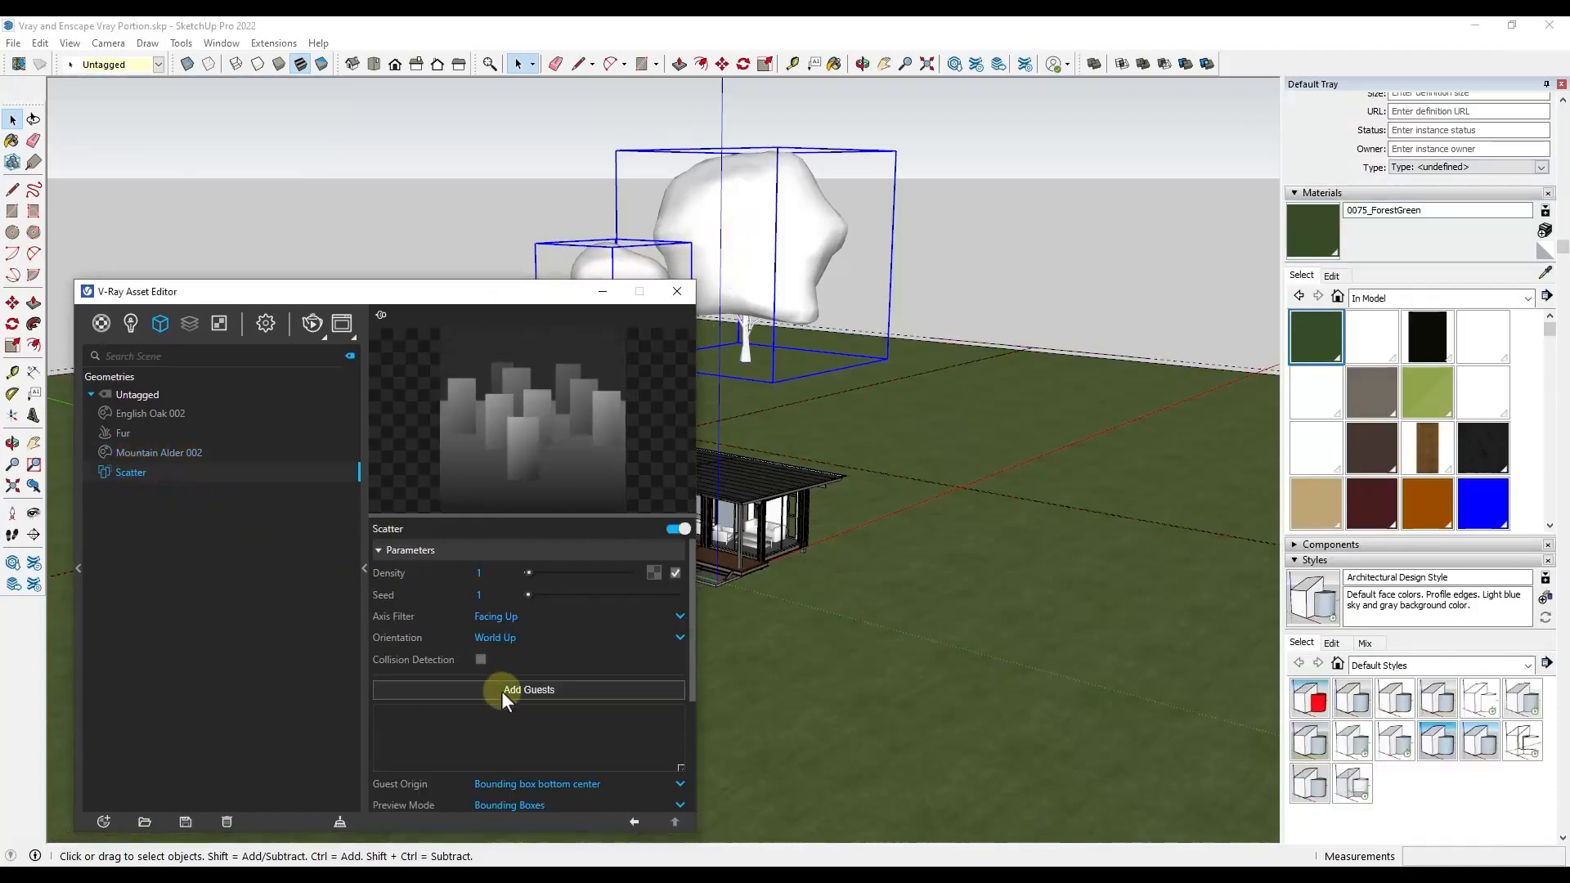
pyautogui.click(533, 690)
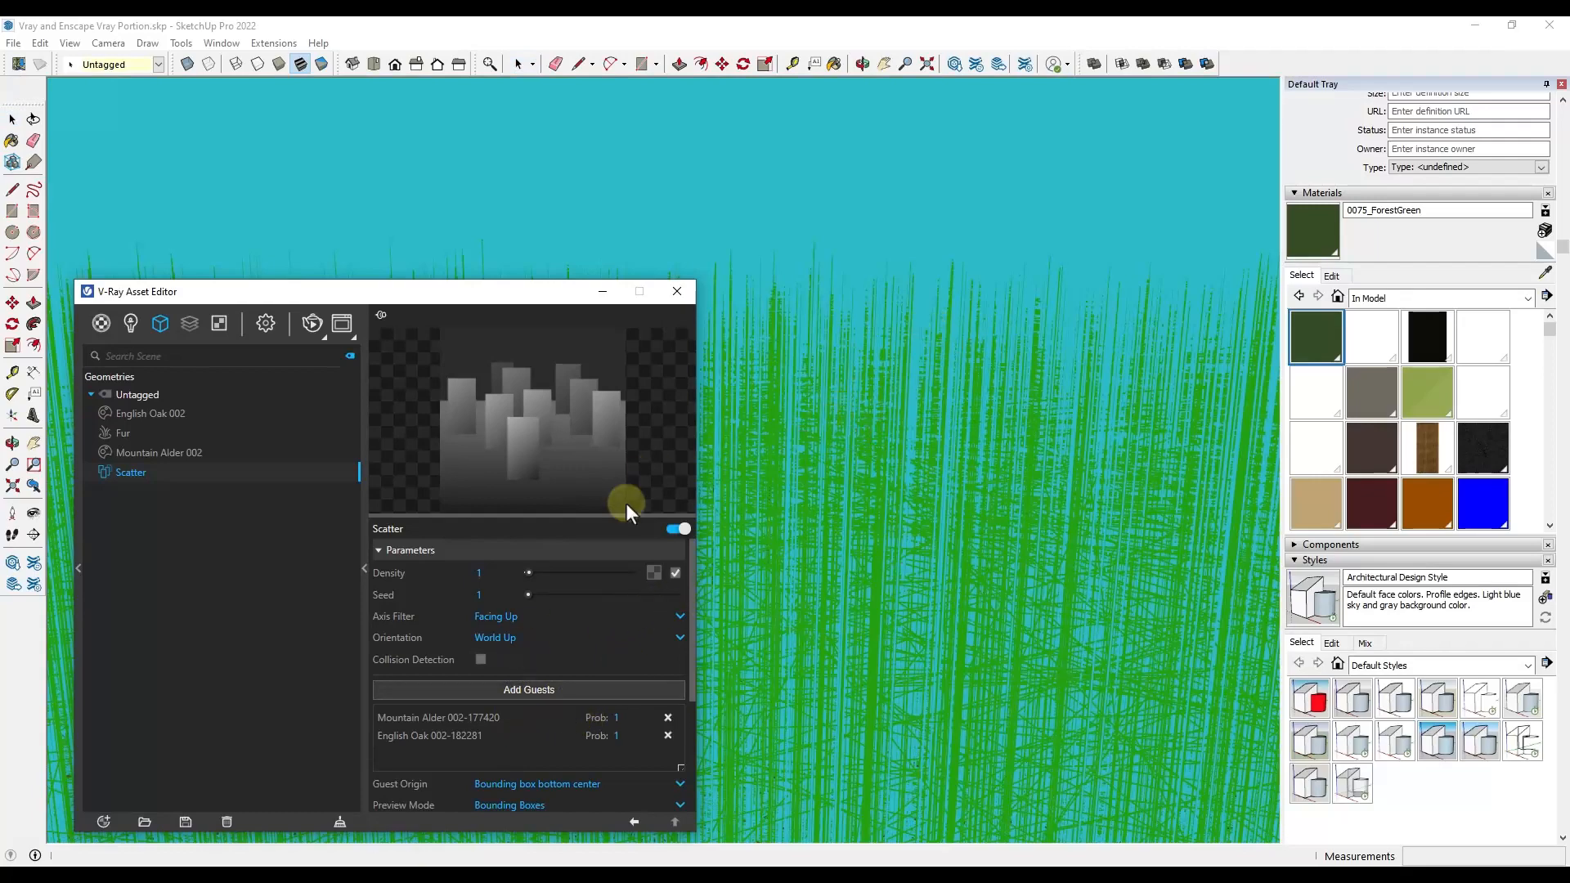
# Set the Scatter density to .0025.
pyautogui.click(485, 574)
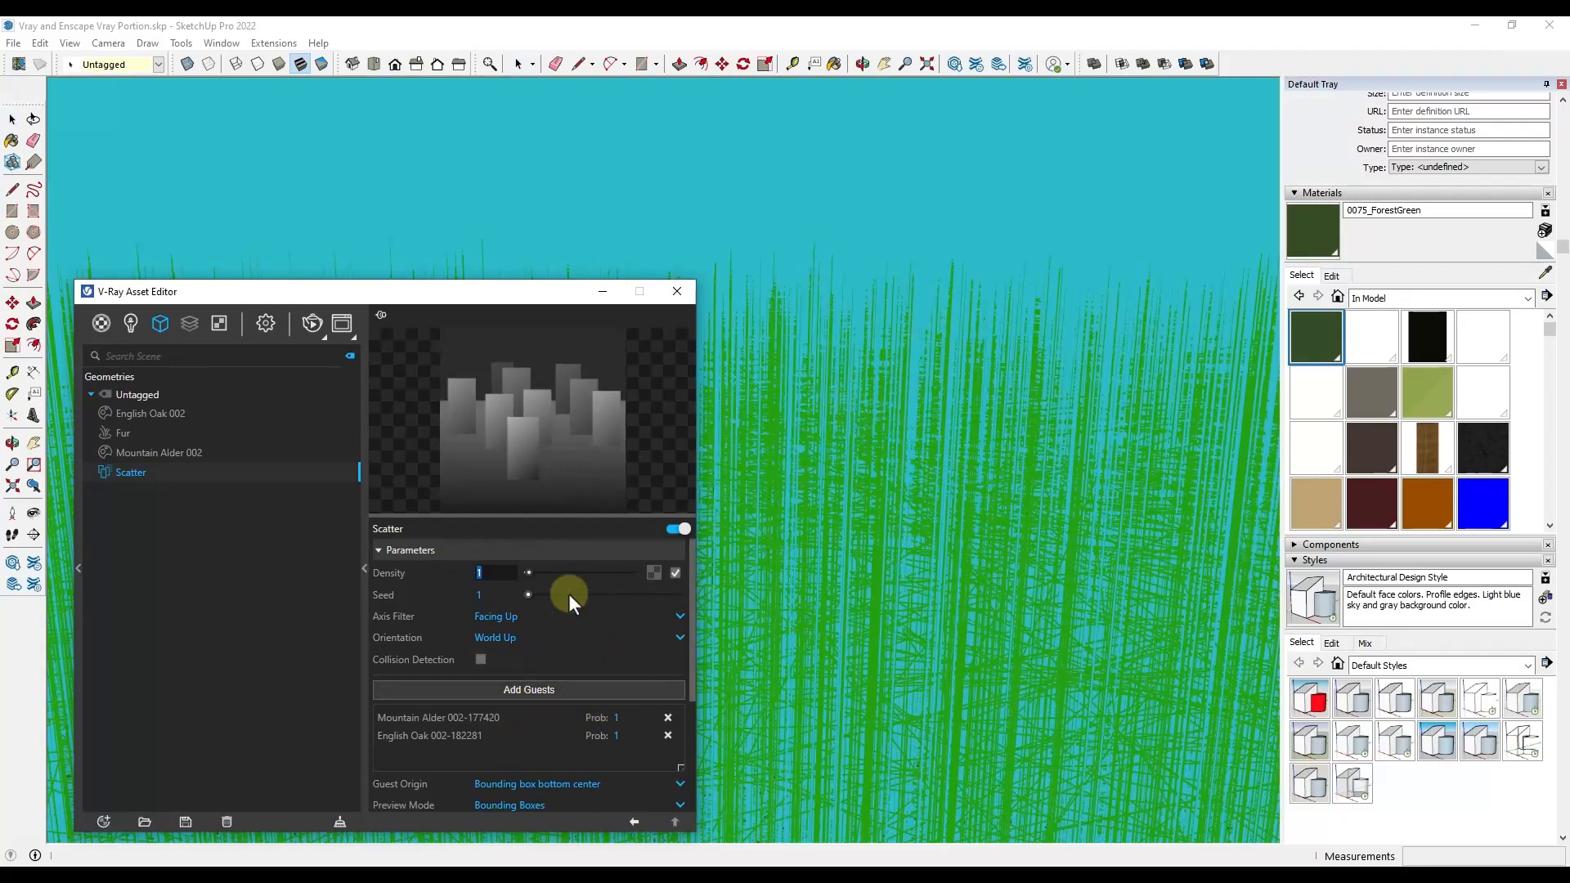
pyautogui.write('.0025')
pyautogui.press('Return')
pyautogui.scroll(-3, 904, 442)
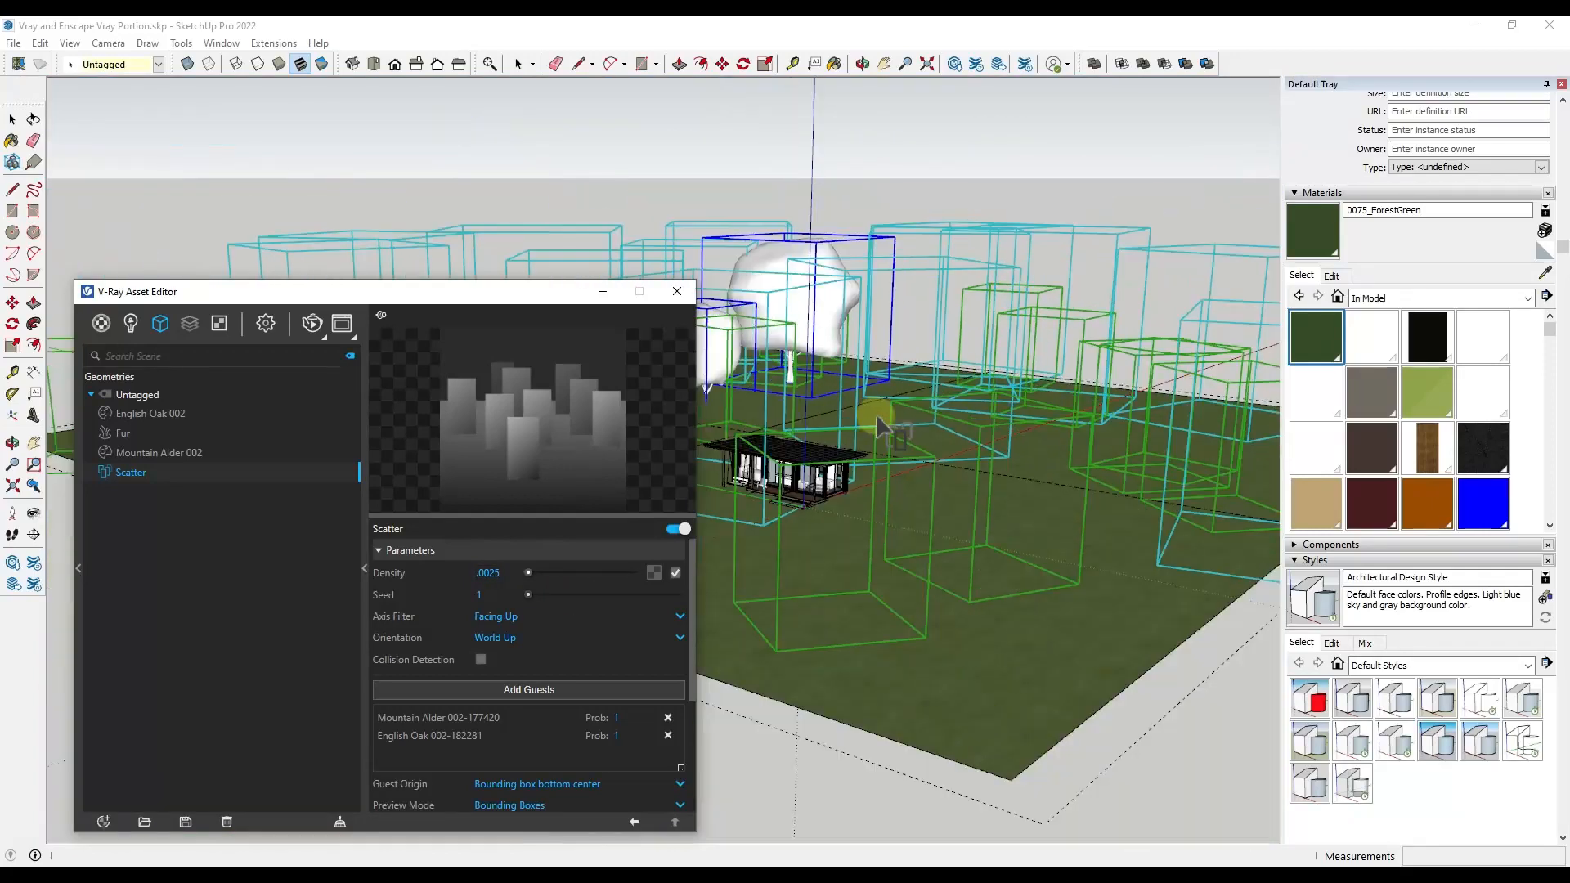
pyautogui.moveTo(877, 417); pyautogui.dragTo(918, 504, button='middle')
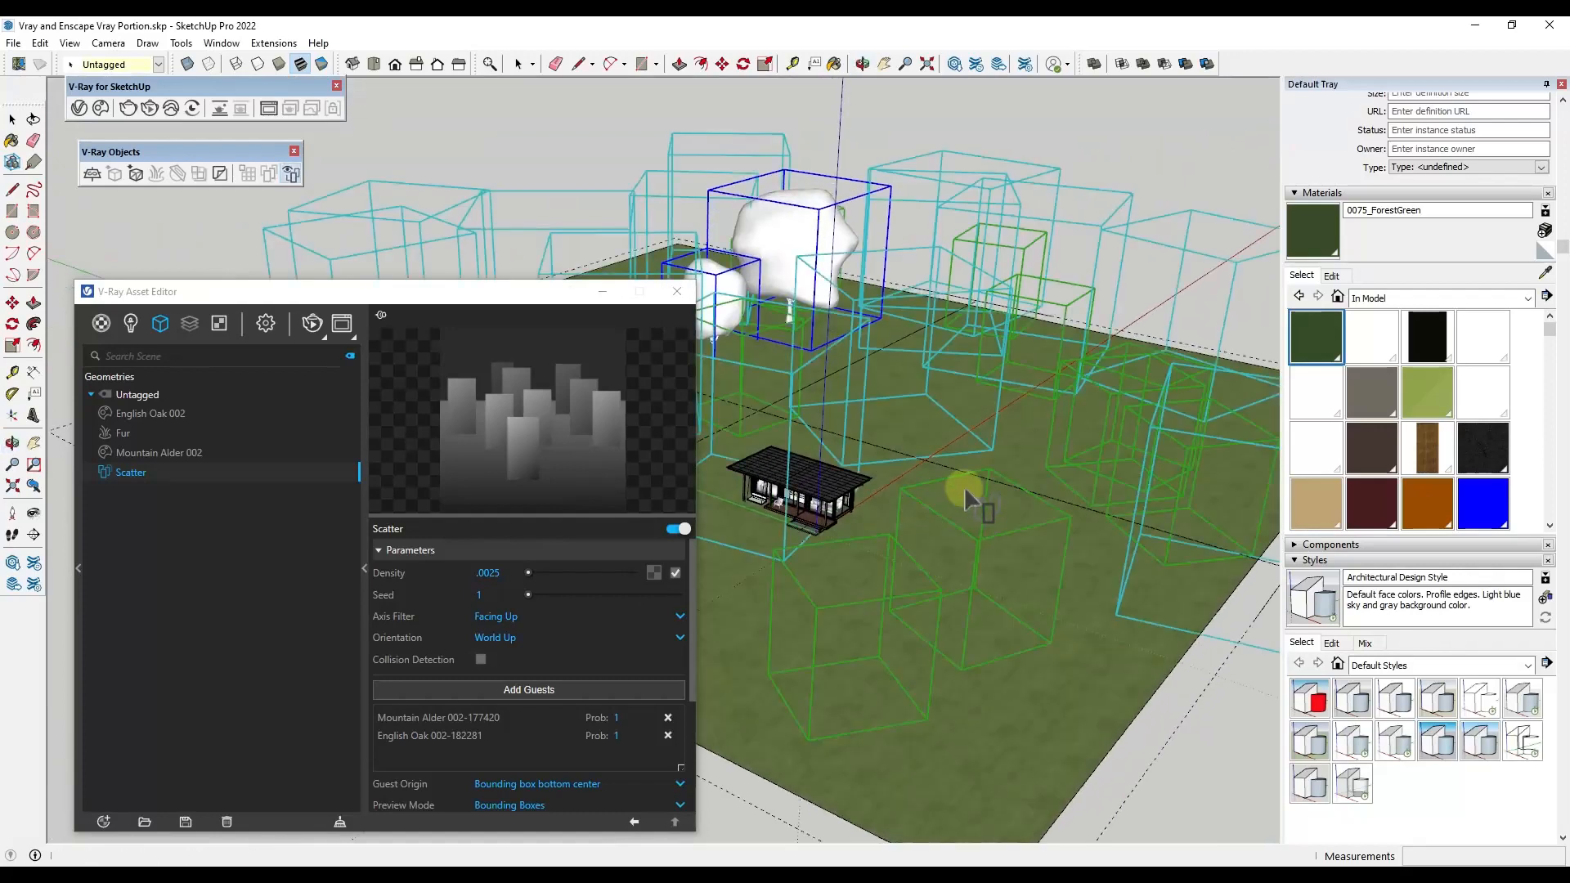
# Turn on collision detection for the Scatter and set its density to .005.
pyautogui.scroll(1, 967, 494)
pyautogui.click(480, 659)
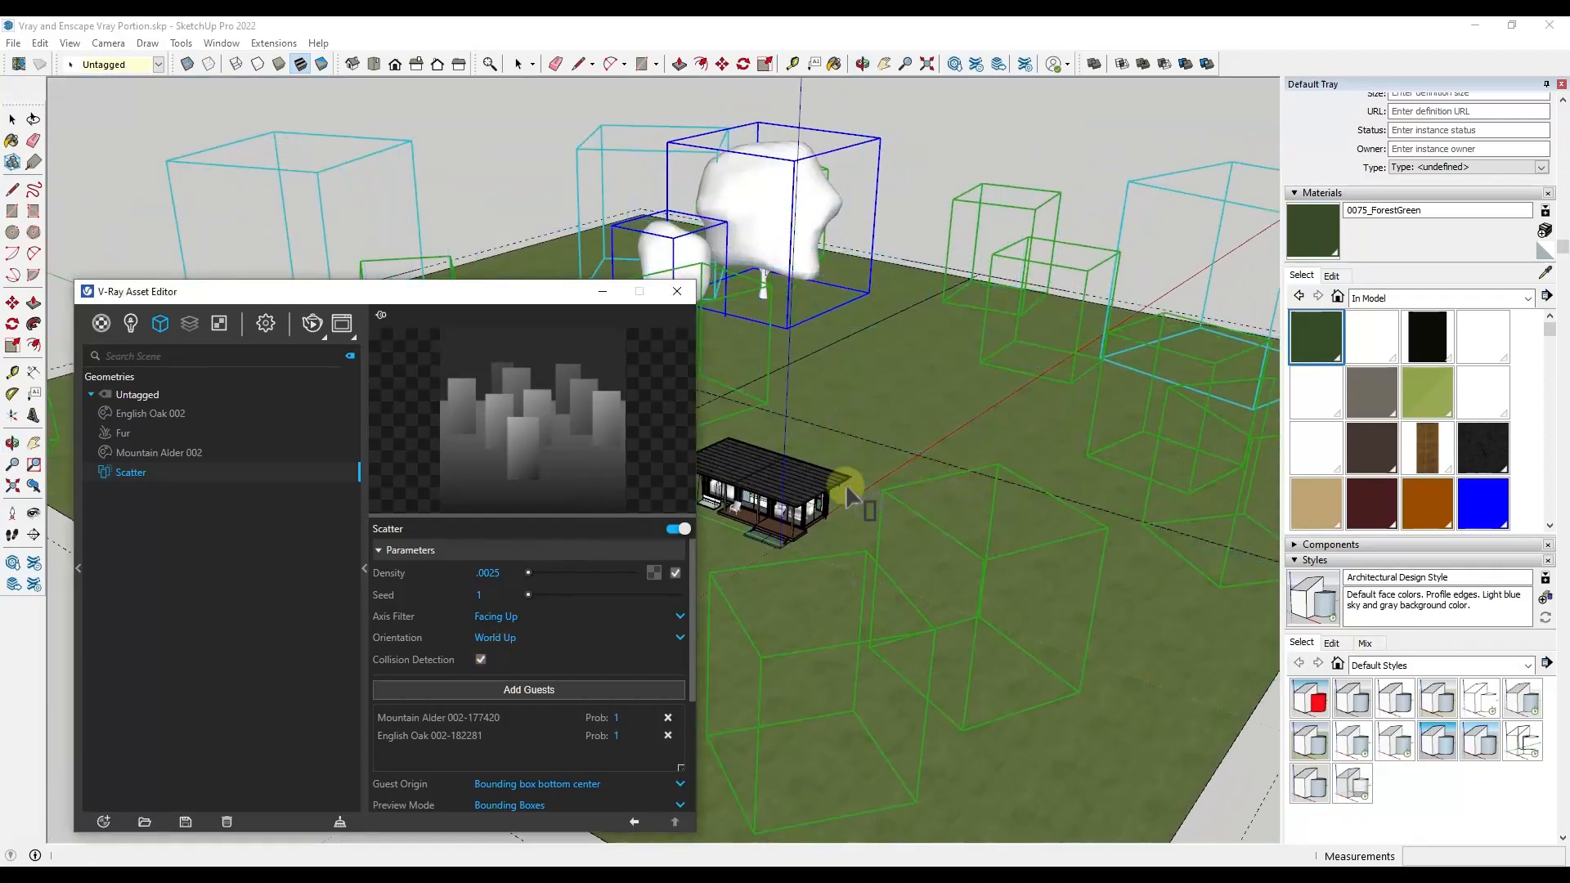
pyautogui.moveTo(807, 456)
pyautogui.mouseDown(button='middle')
pyautogui.moveTo(826, 428)
pyautogui.moveTo(806, 406)
pyautogui.moveTo(816, 394)
pyautogui.moveTo(811, 427)
pyautogui.mouseUp(button='middle')
pyautogui.moveTo(487, 295); pyautogui.dragTo(442, 313)
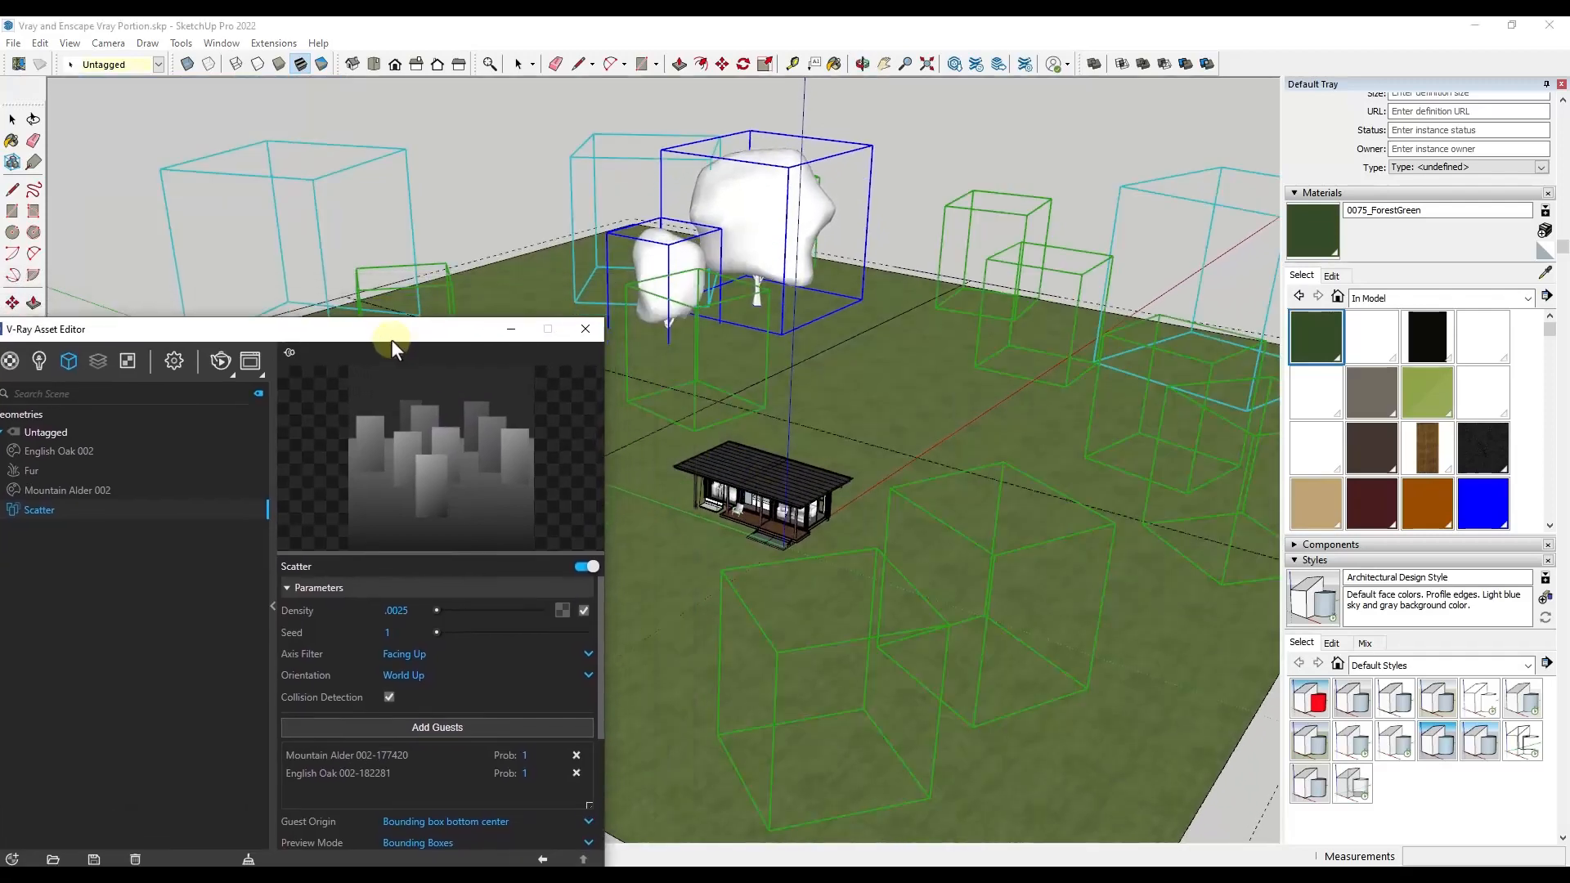
pyautogui.click(466, 592)
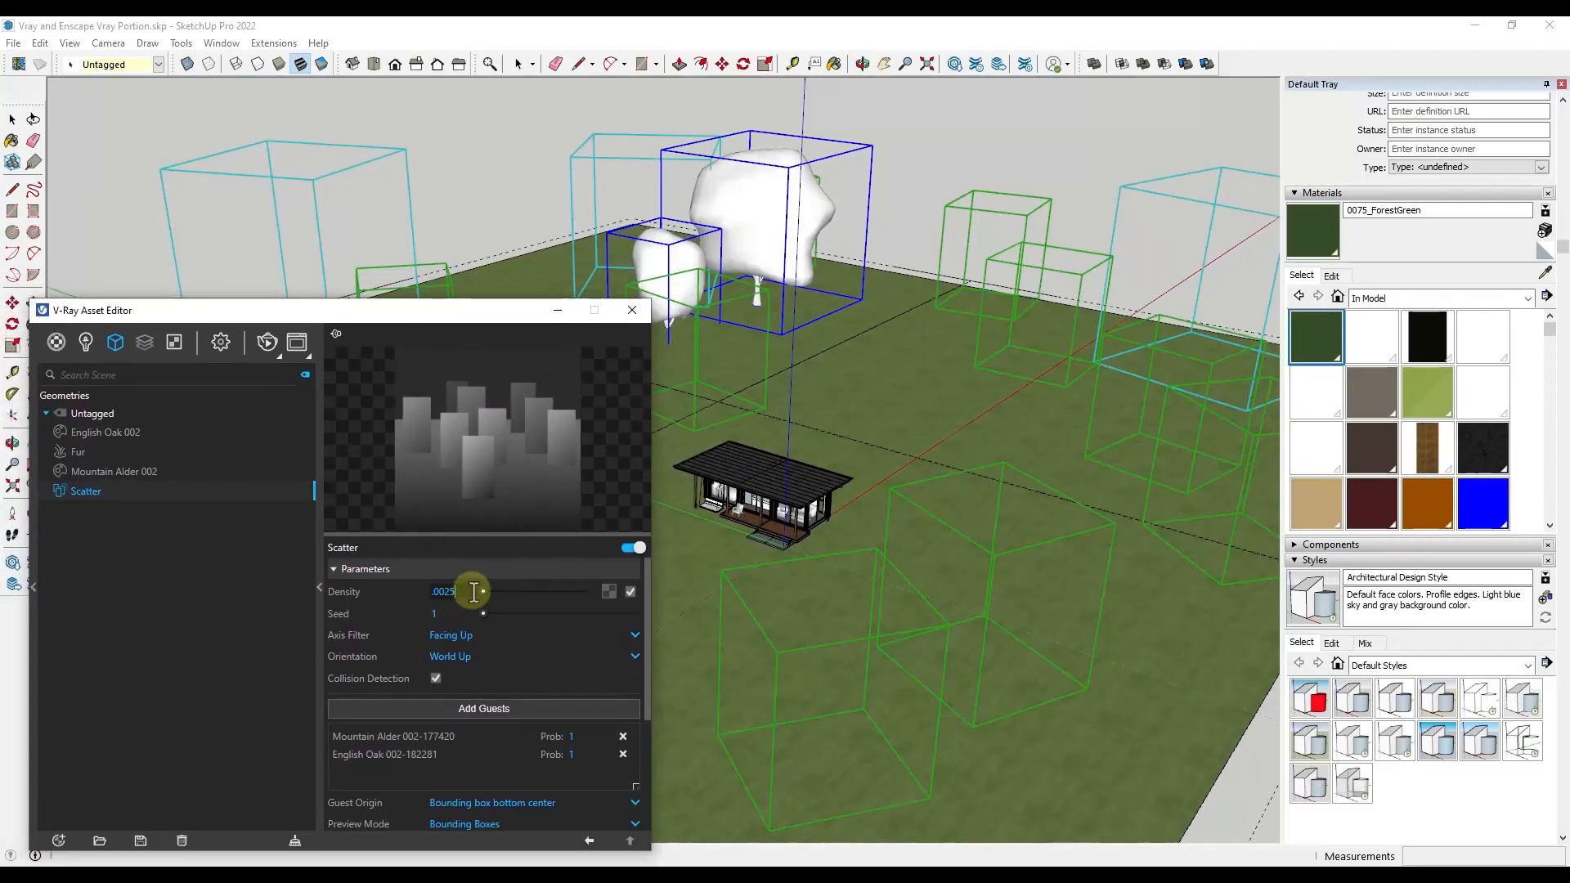
pyautogui.write('.005')
pyautogui.press('Return')
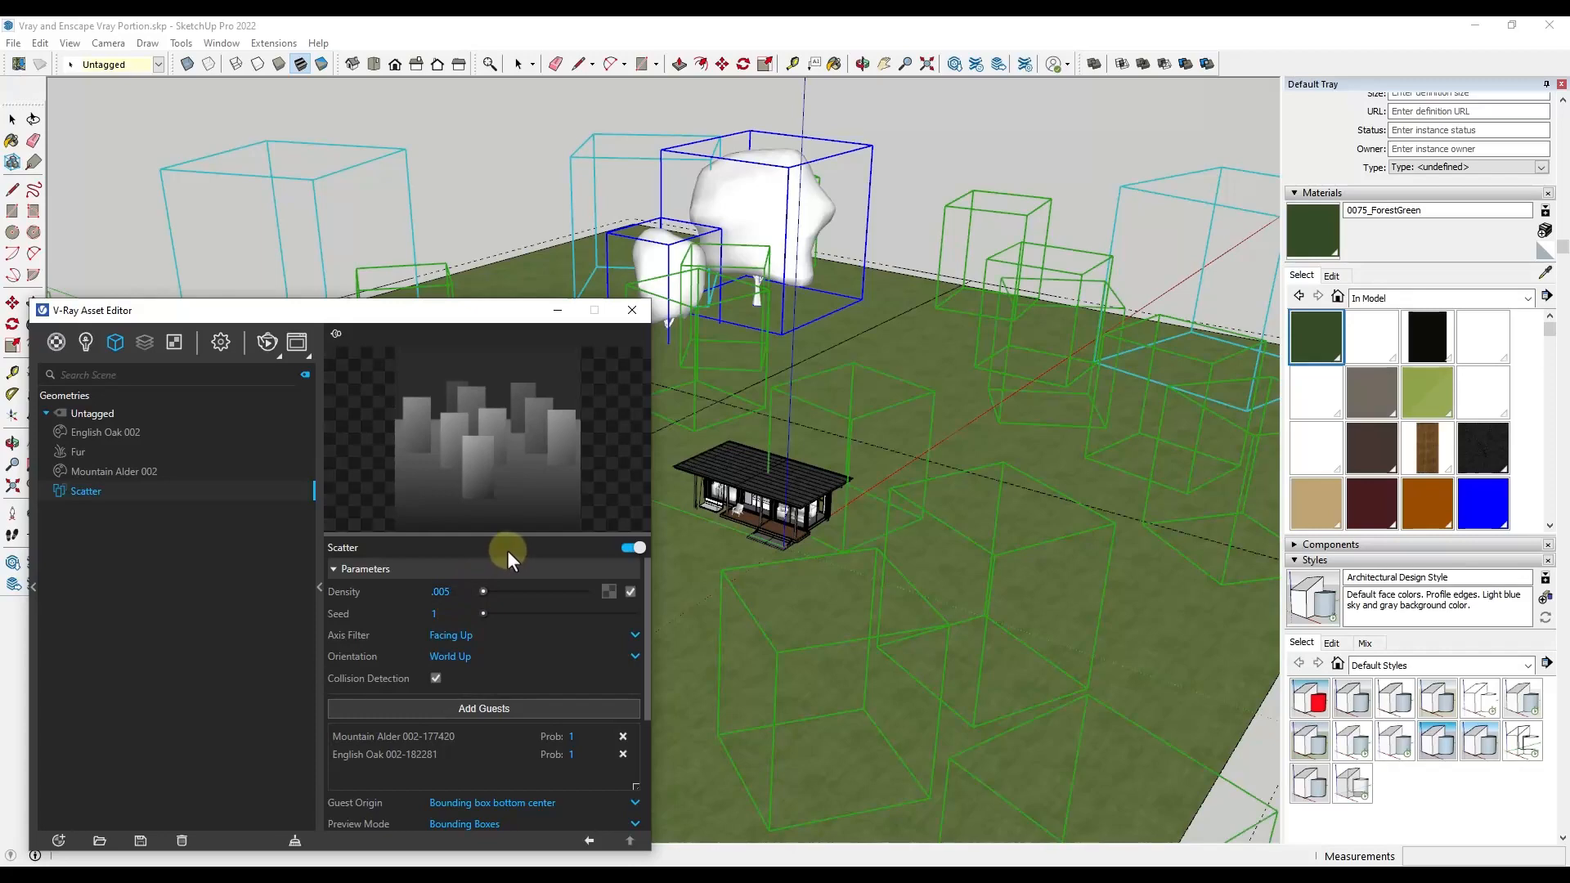
# Frame a close, low view of the villa's front deck with the trees rising behind the roof.
pyautogui.moveTo(880, 447); pyautogui.dragTo(772, 454, button='middle')
pyautogui.scroll(5, 773, 456)
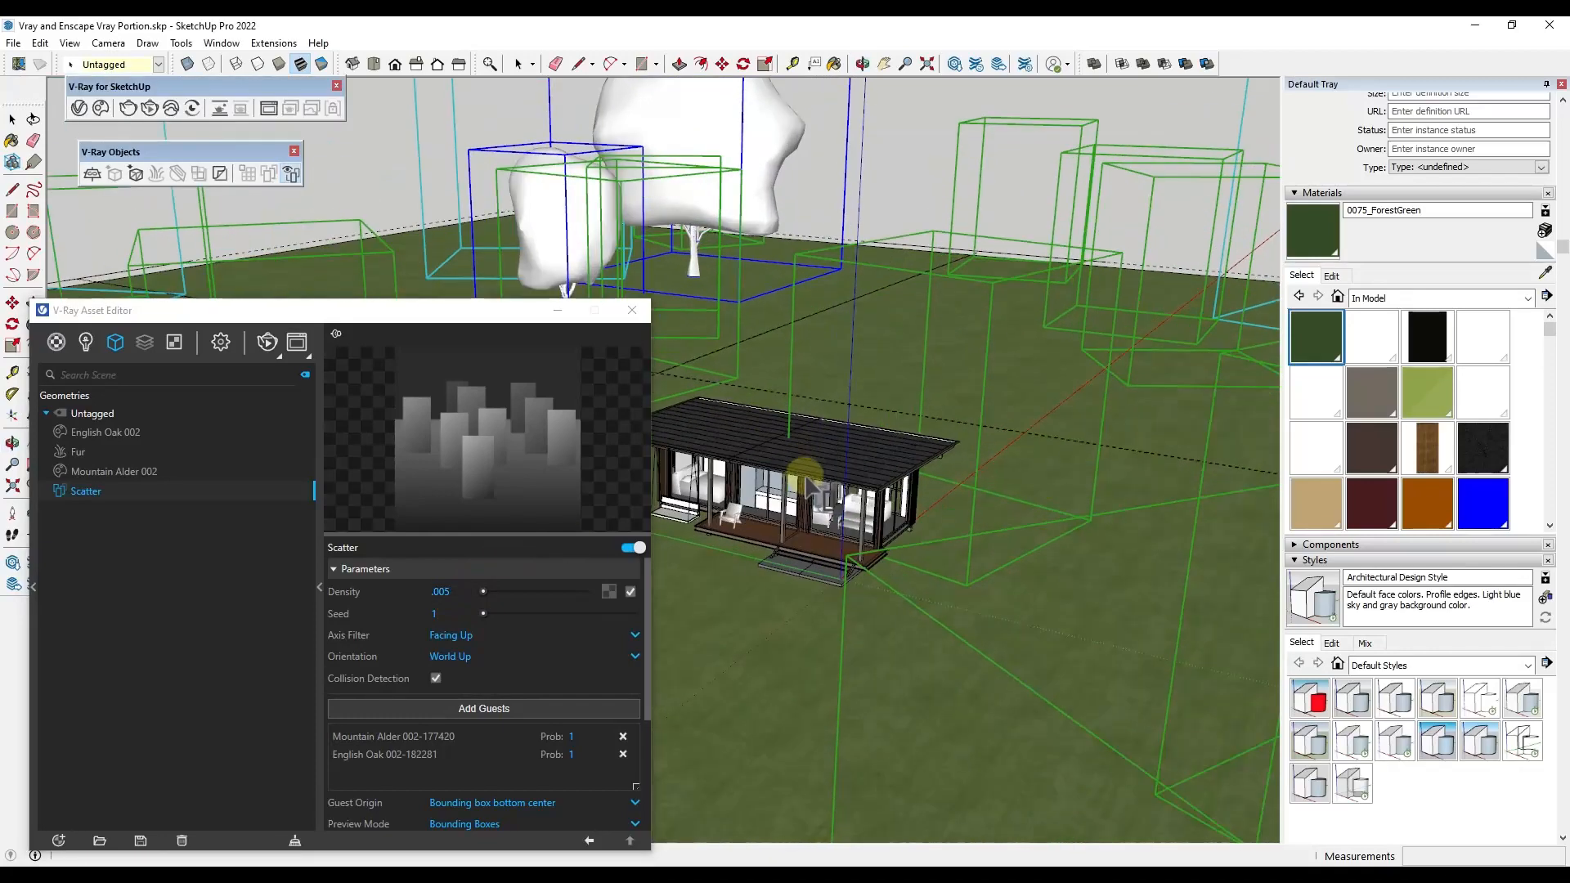
pyautogui.scroll(5, 767, 452)
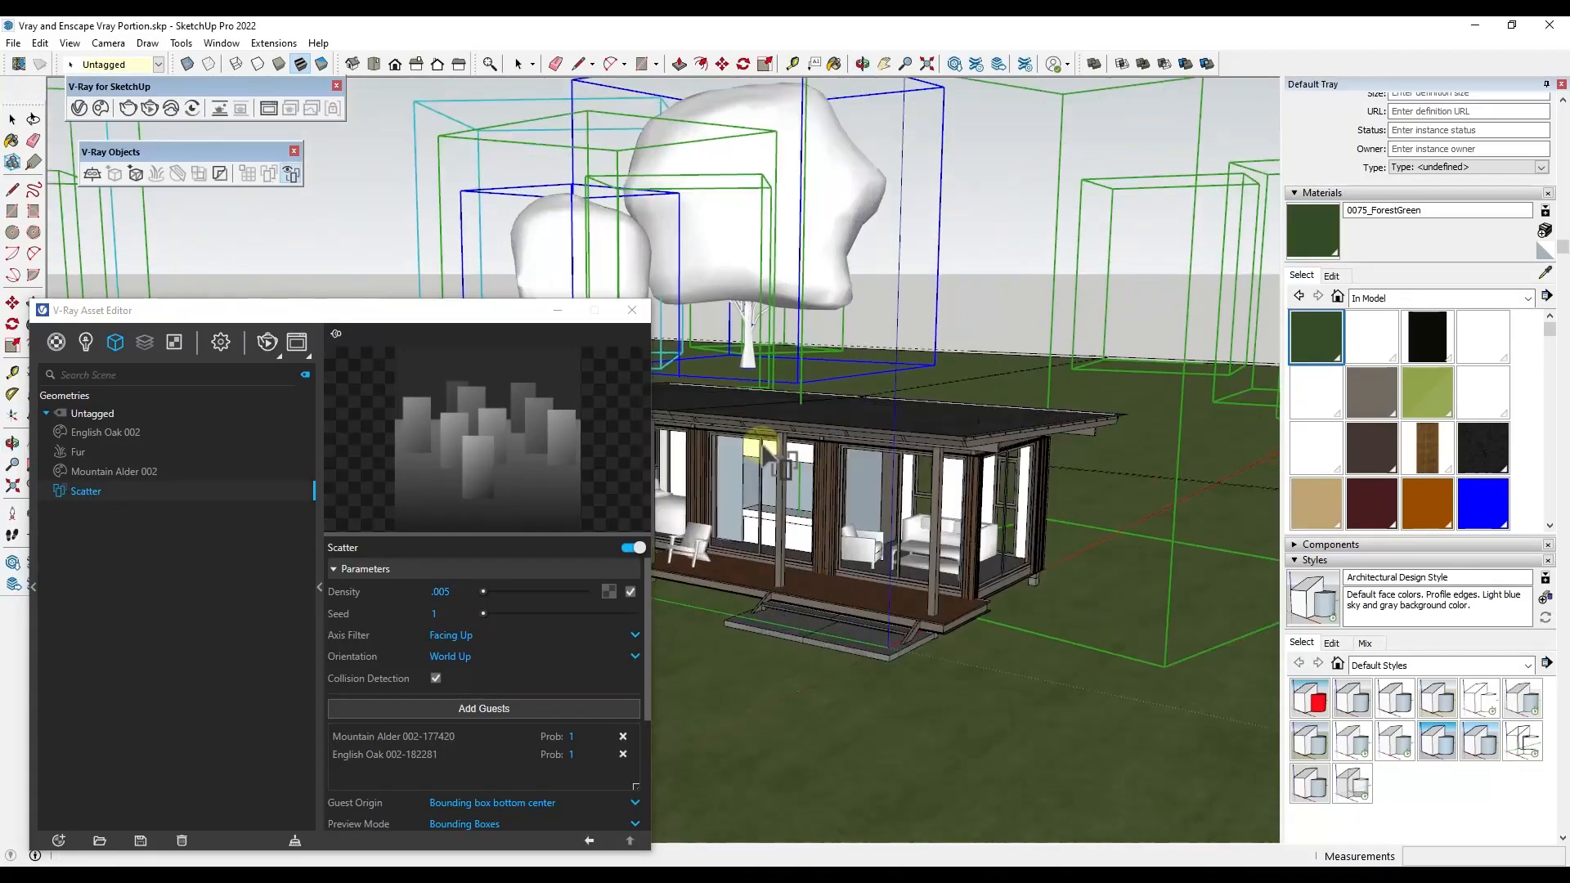
pyautogui.moveTo(771, 456); pyautogui.dragTo(982, 437, button='middle')
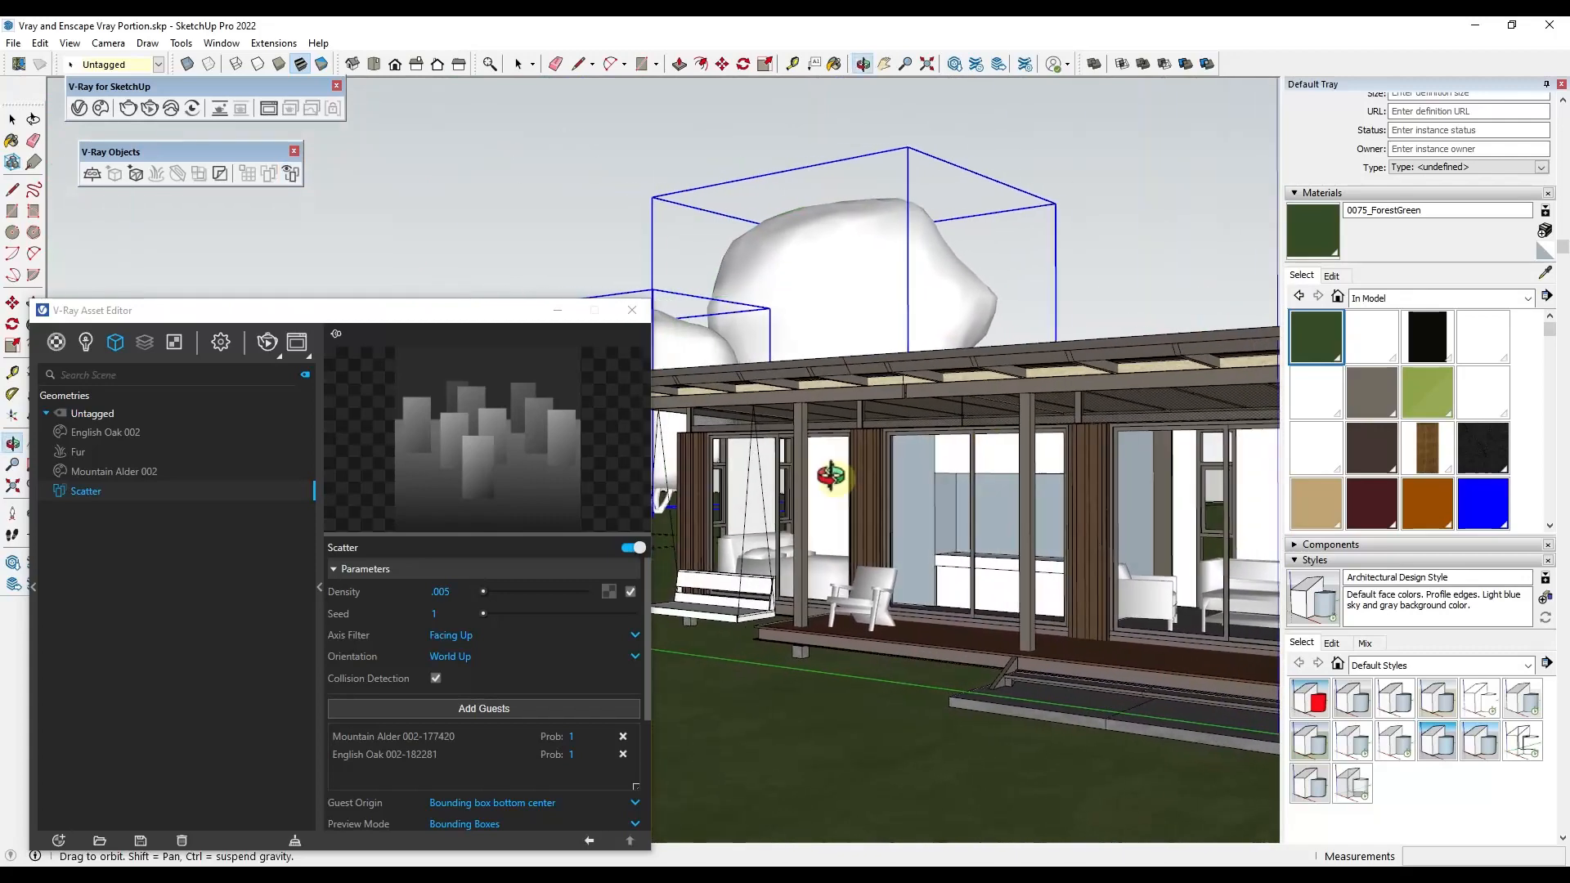
# Move the Asset Editor clear of the lawn and start an interactive V-Ray render of the villa with its scattered trees.
pyautogui.moveTo(333, 313); pyautogui.dragTo(120, 312)
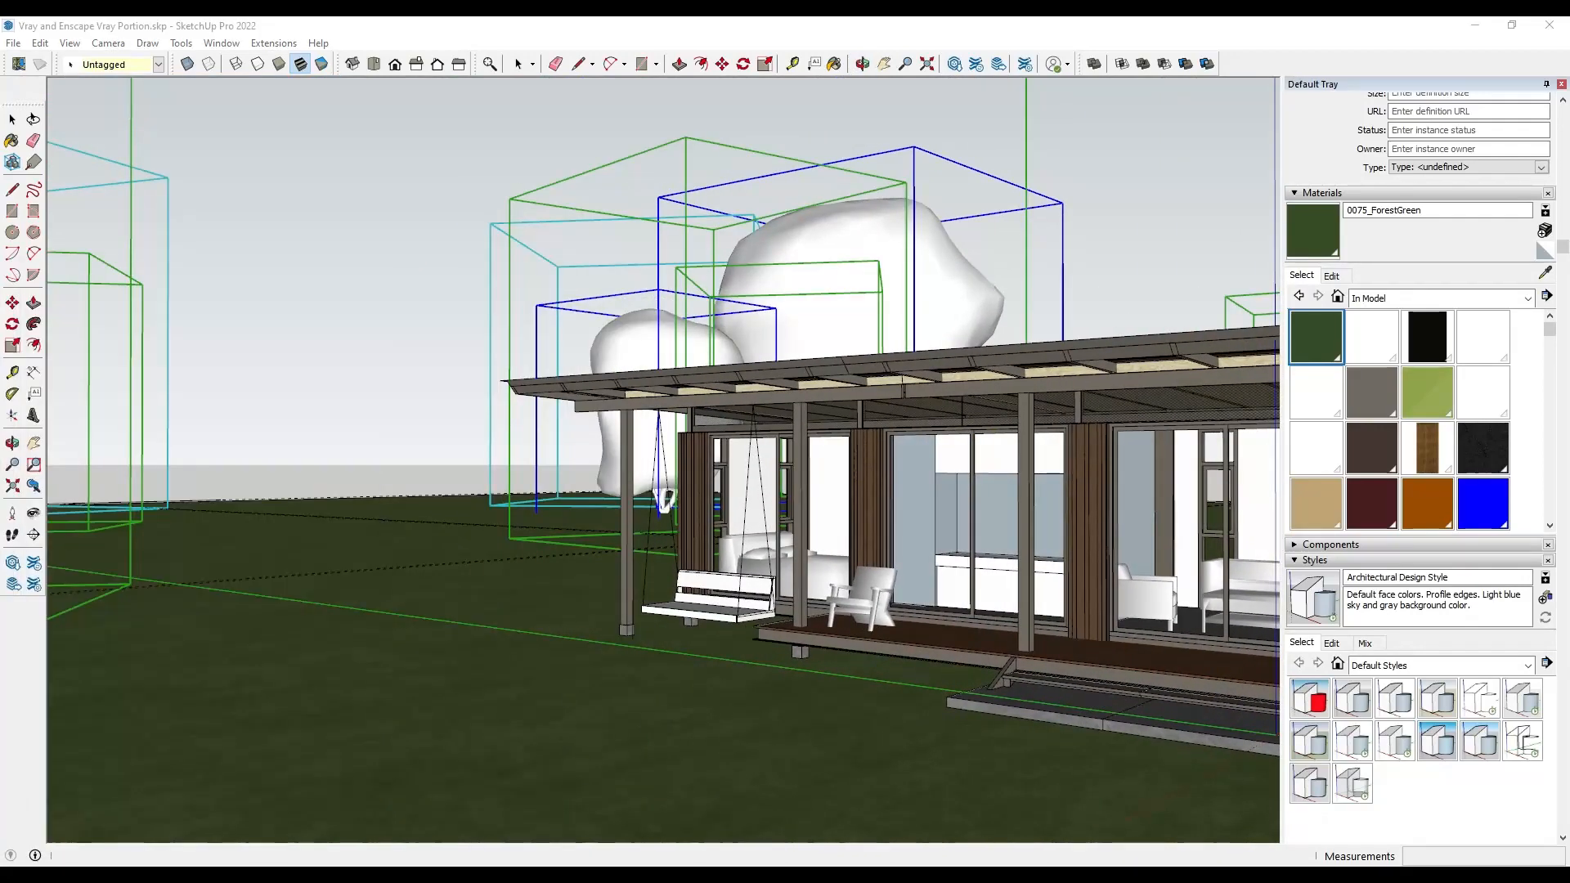
pyautogui.moveTo(1041, 168); pyautogui.dragTo(1162, 170)
pyautogui.moveTo(1223, 476); pyautogui.dragTo(1284, 484)
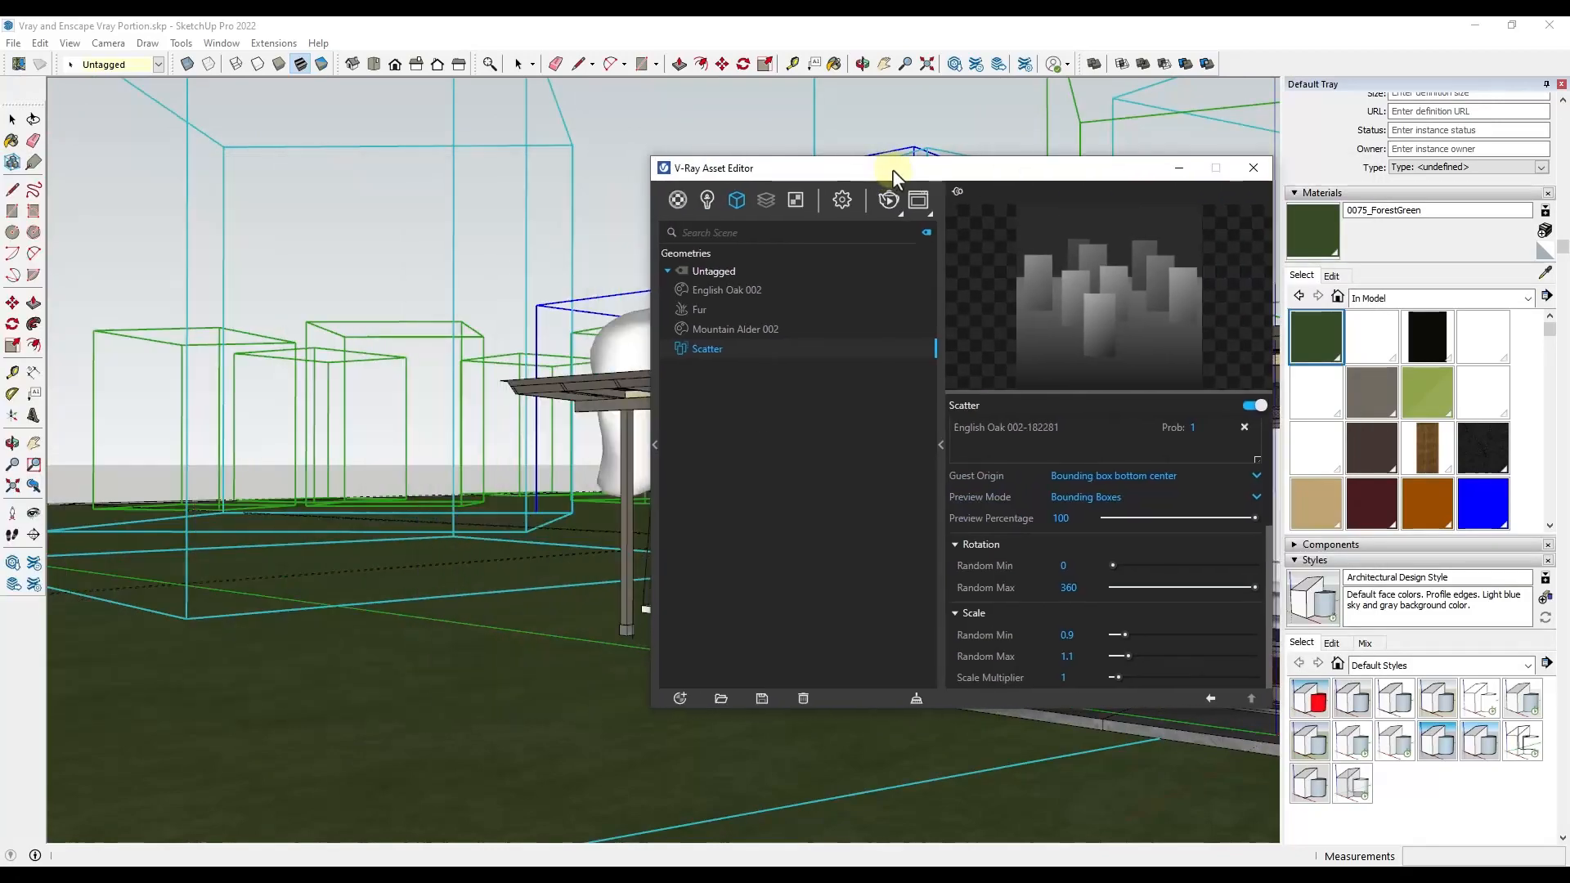
pyautogui.moveTo(891, 169); pyautogui.dragTo(1056, 174)
pyautogui.click(1051, 185)
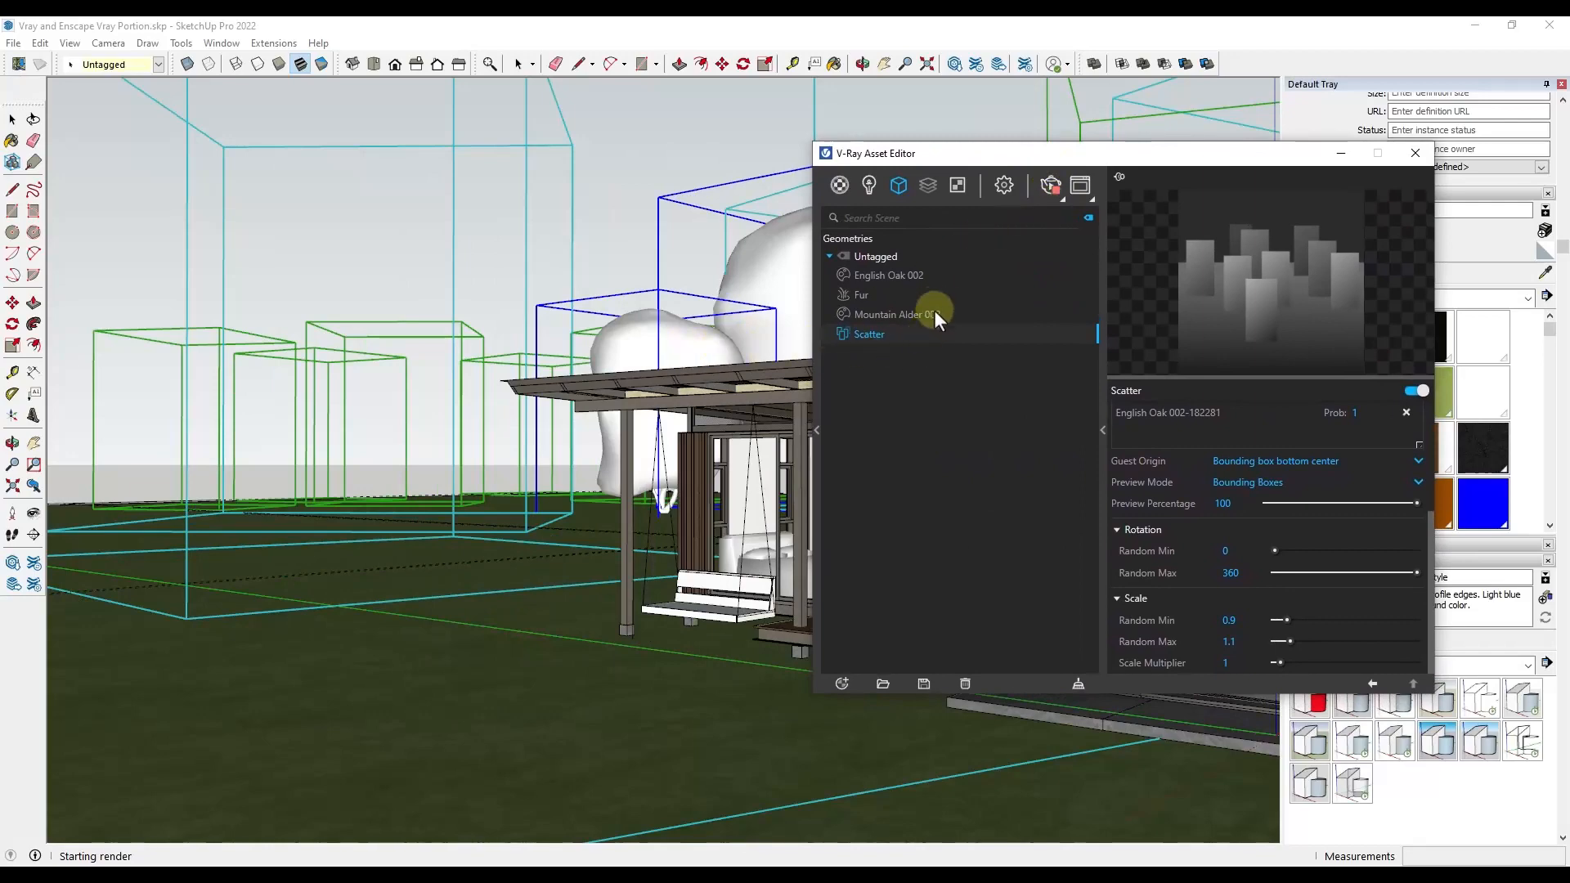
pyautogui.click(1103, 875)
pyautogui.click(1264, 816)
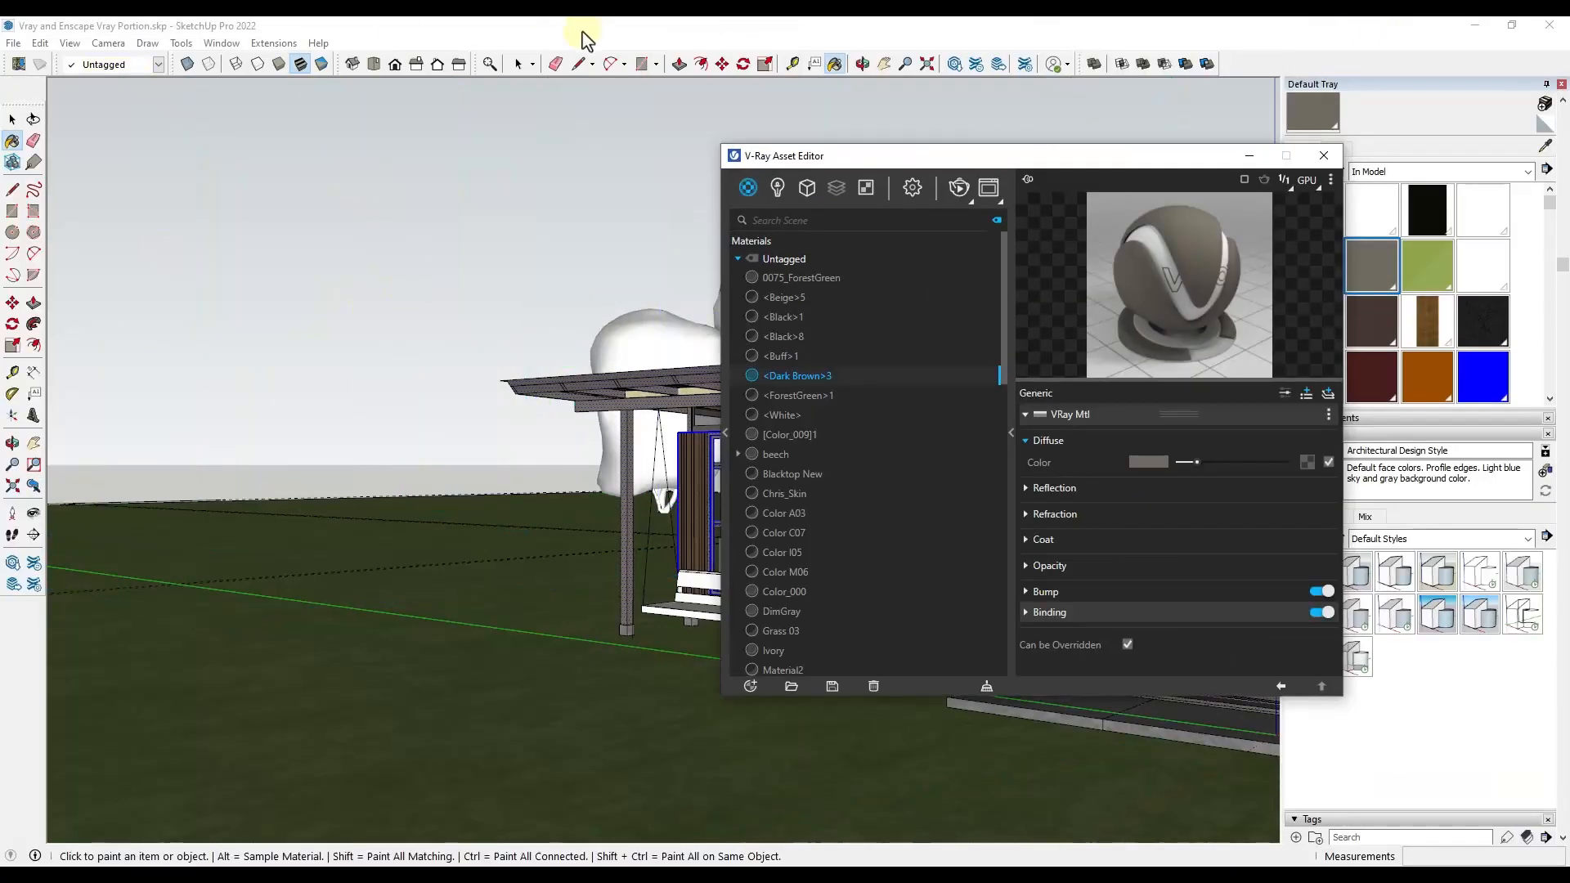
# Open the Chaos Cosmos browser and bring up the online Metal materials category.
pyautogui.click(582, 32)
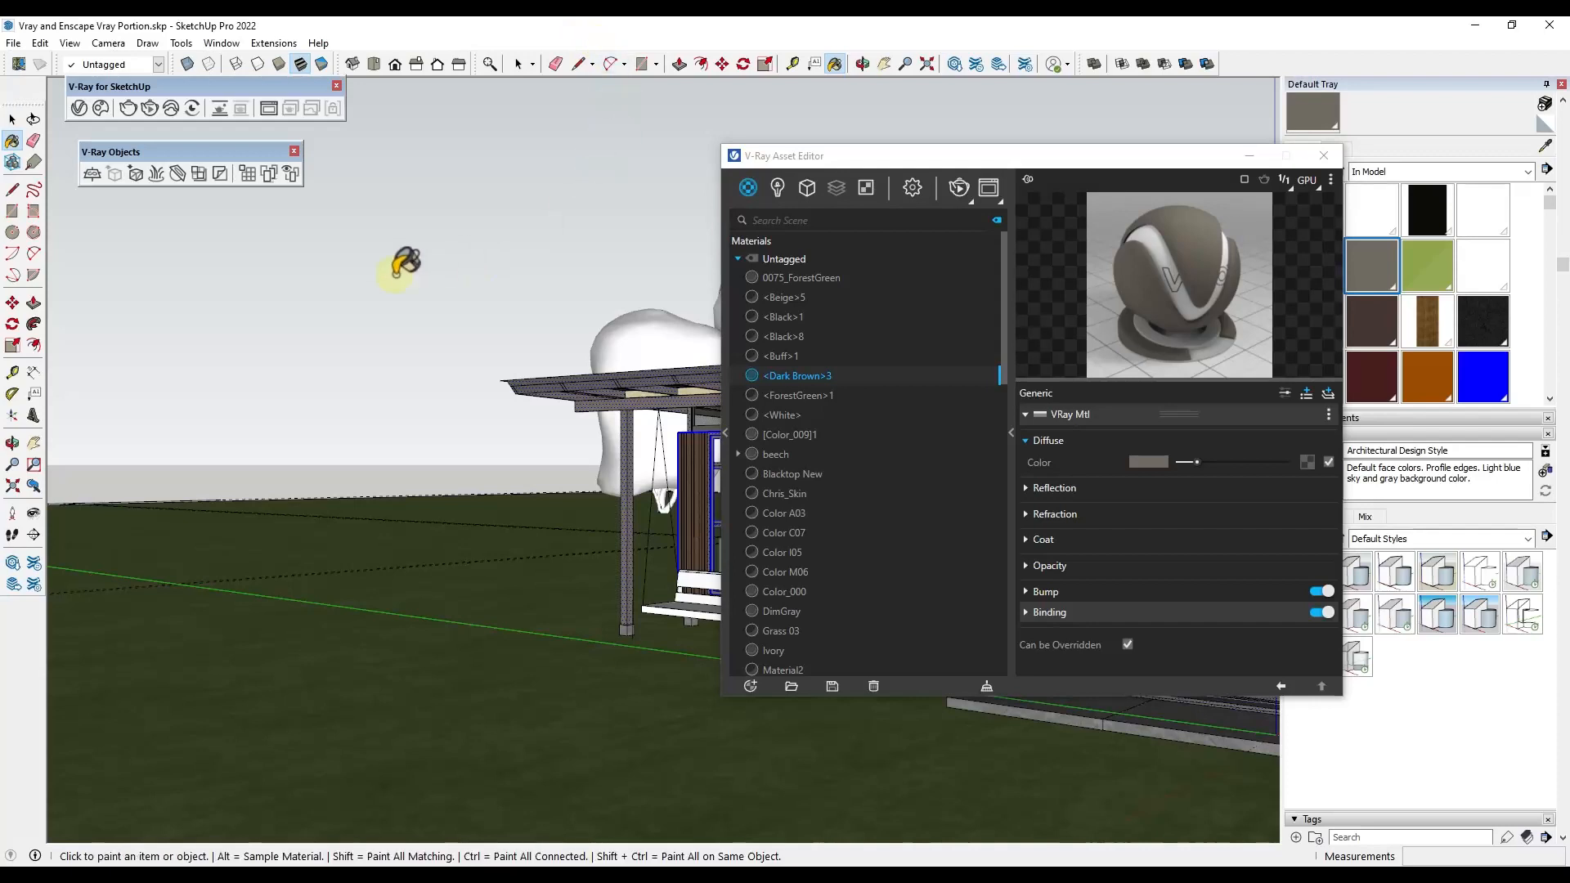
pyautogui.click(100, 108)
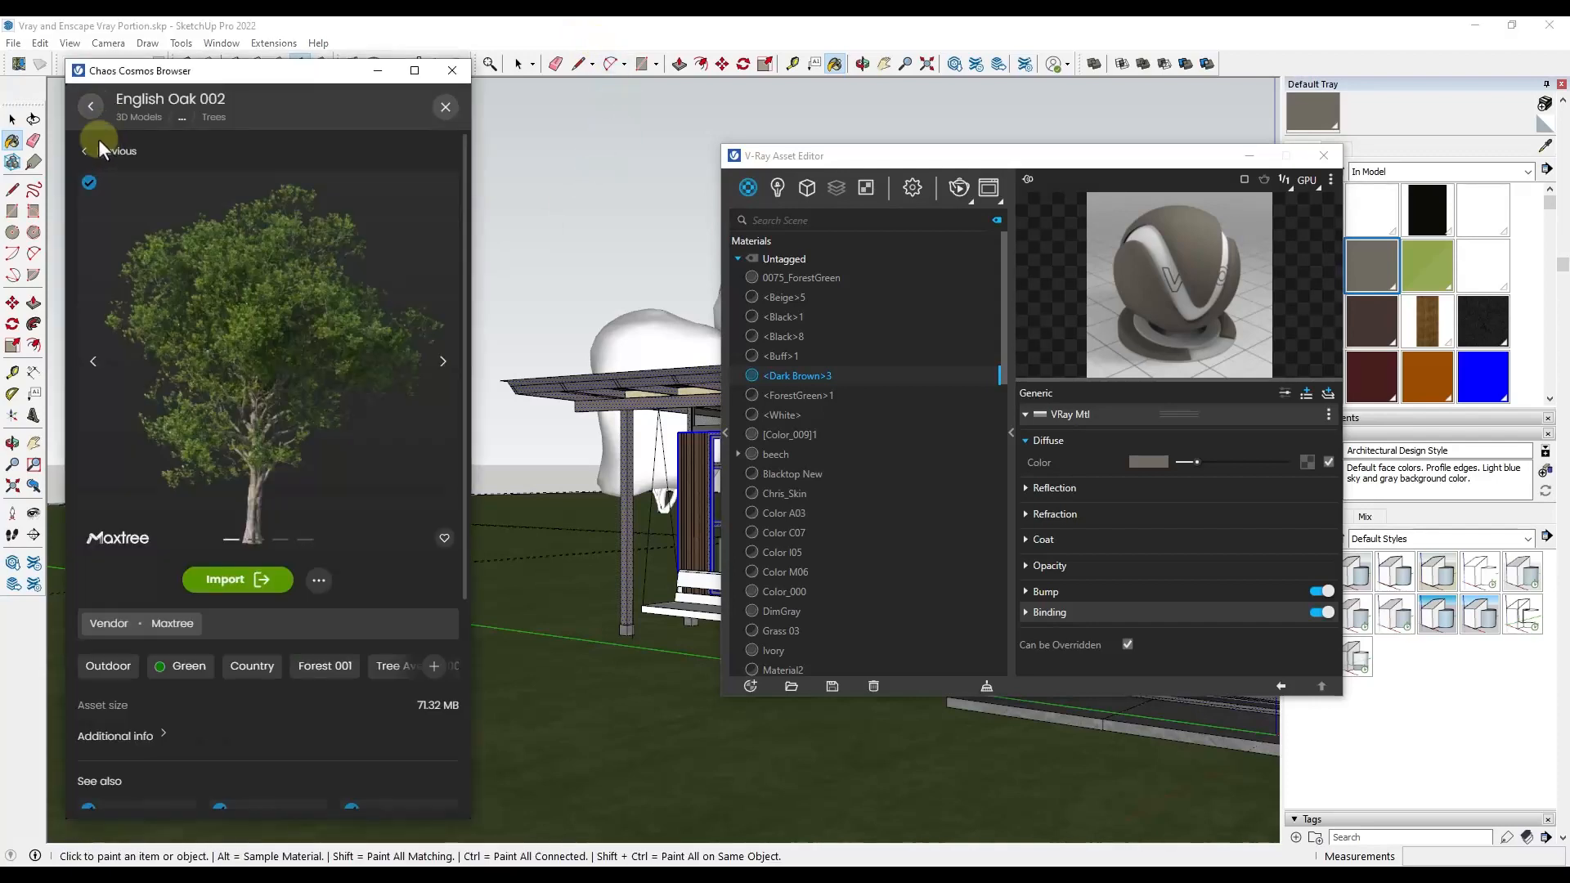
pyautogui.click(97, 148)
pyautogui.click(434, 174)
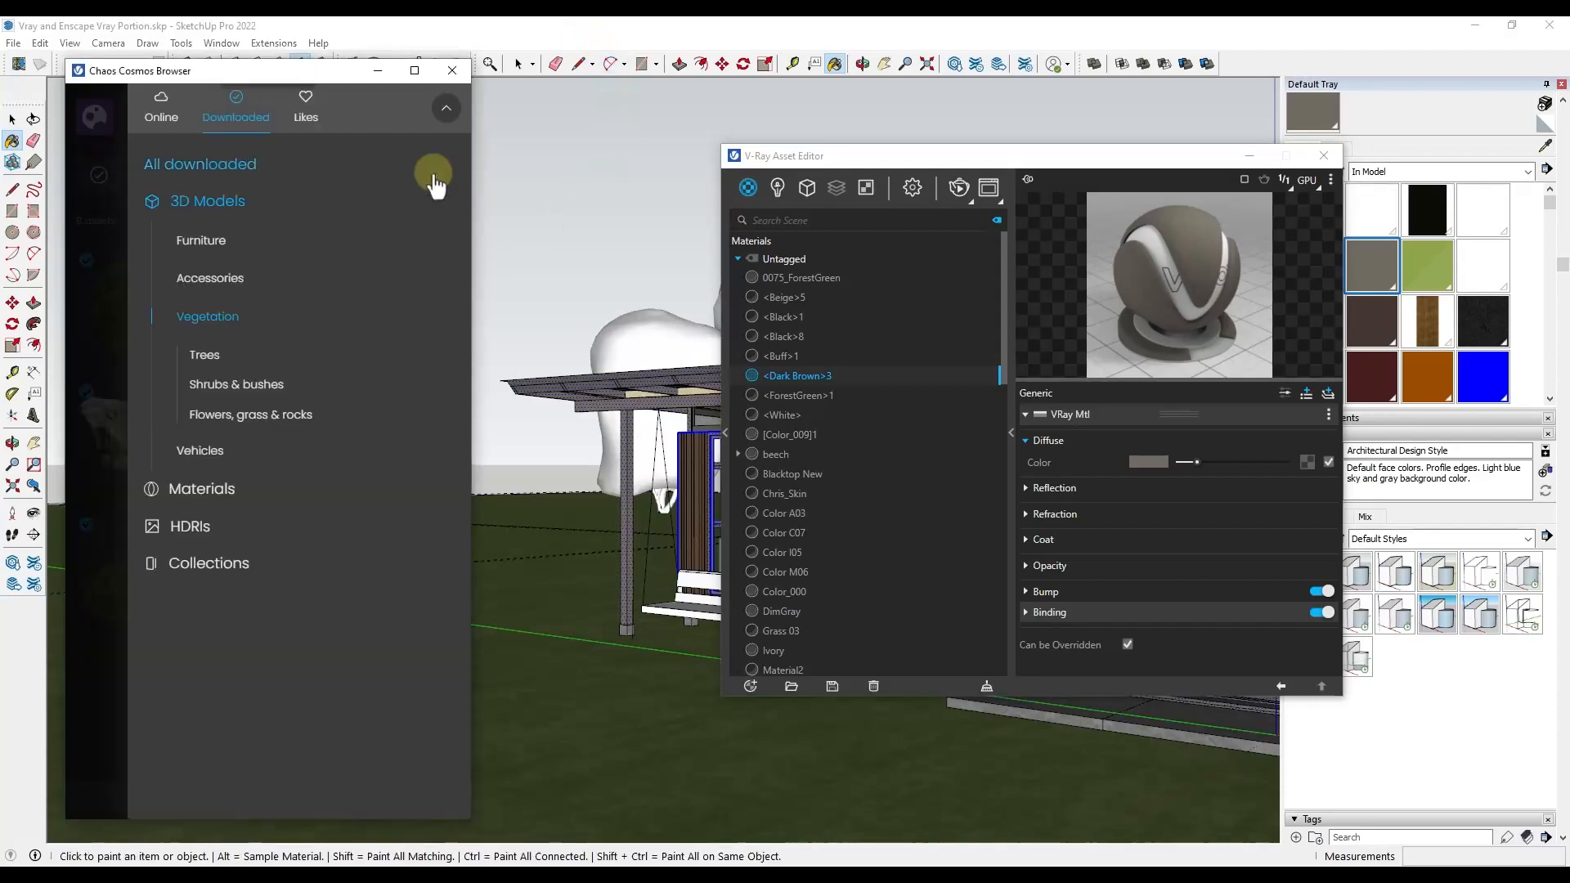
pyautogui.click(162, 114)
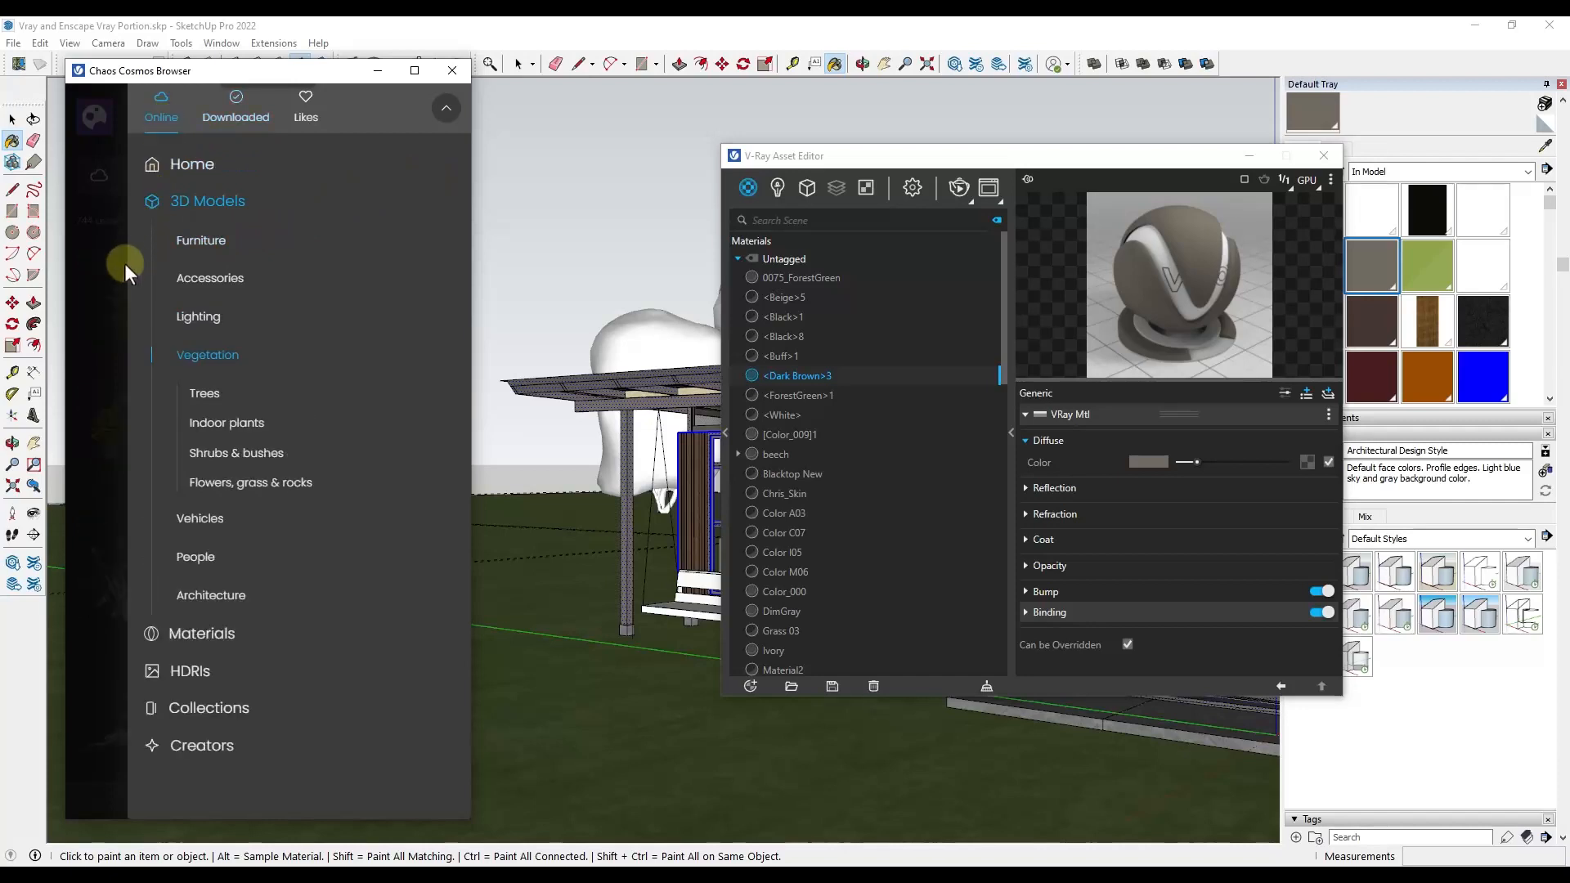
pyautogui.click(155, 635)
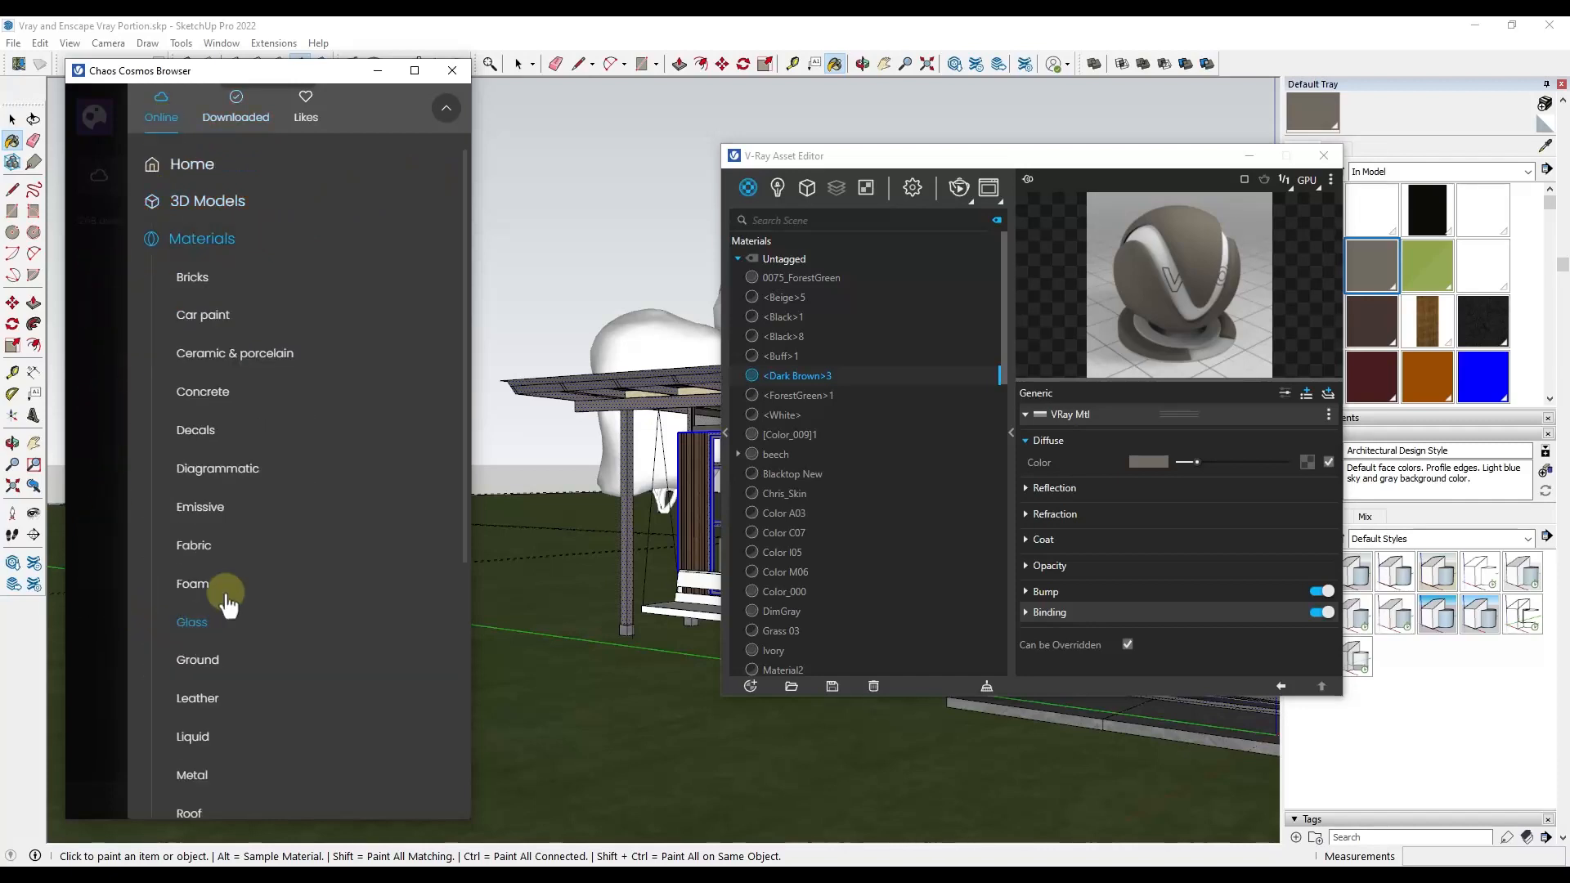
pyautogui.scroll(-2, 245, 548)
pyautogui.scroll(-2, 242, 561)
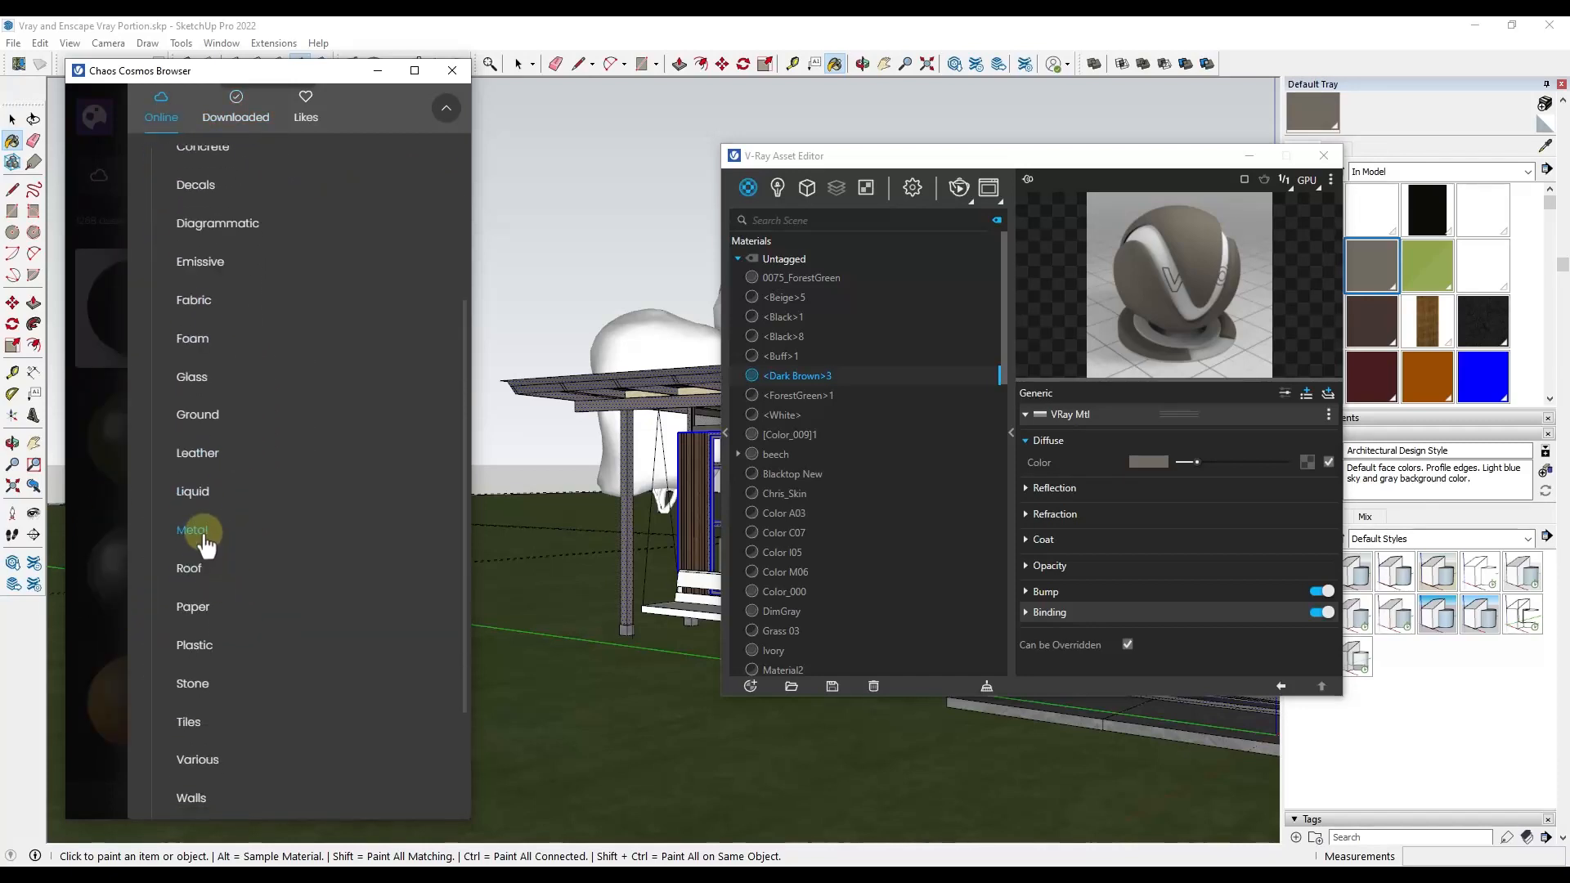
pyautogui.click(199, 537)
# Find the Iron Dirty 20cm material among the Cosmos metals and download it.
pyautogui.scroll(-8, 270, 491)
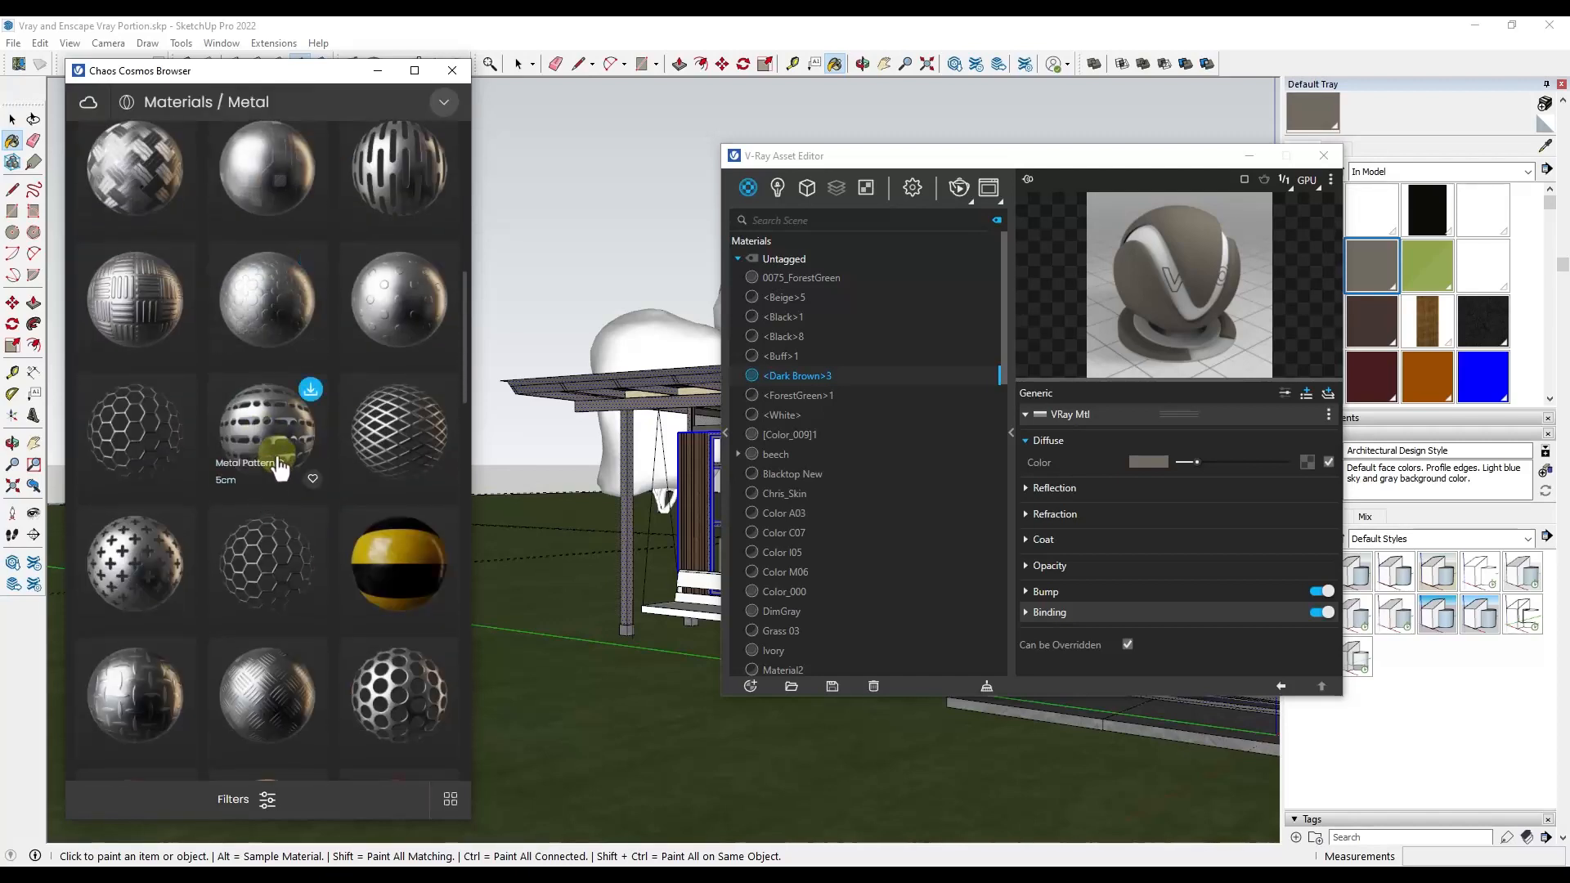
pyautogui.scroll(-4, 261, 483)
pyautogui.scroll(-3, 265, 475)
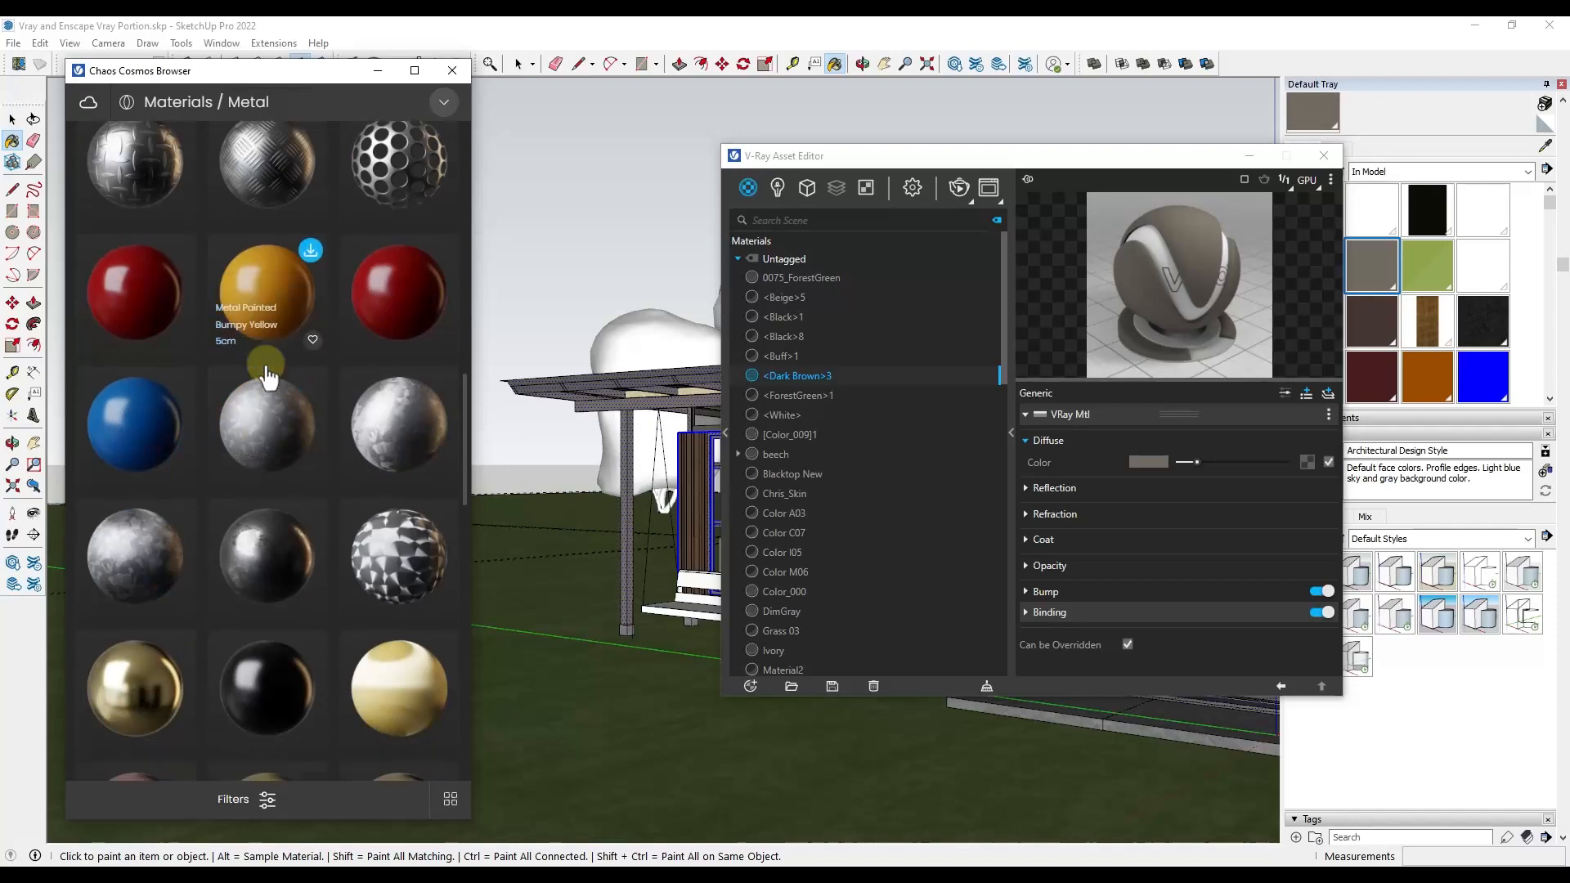
pyautogui.moveTo(263, 371)
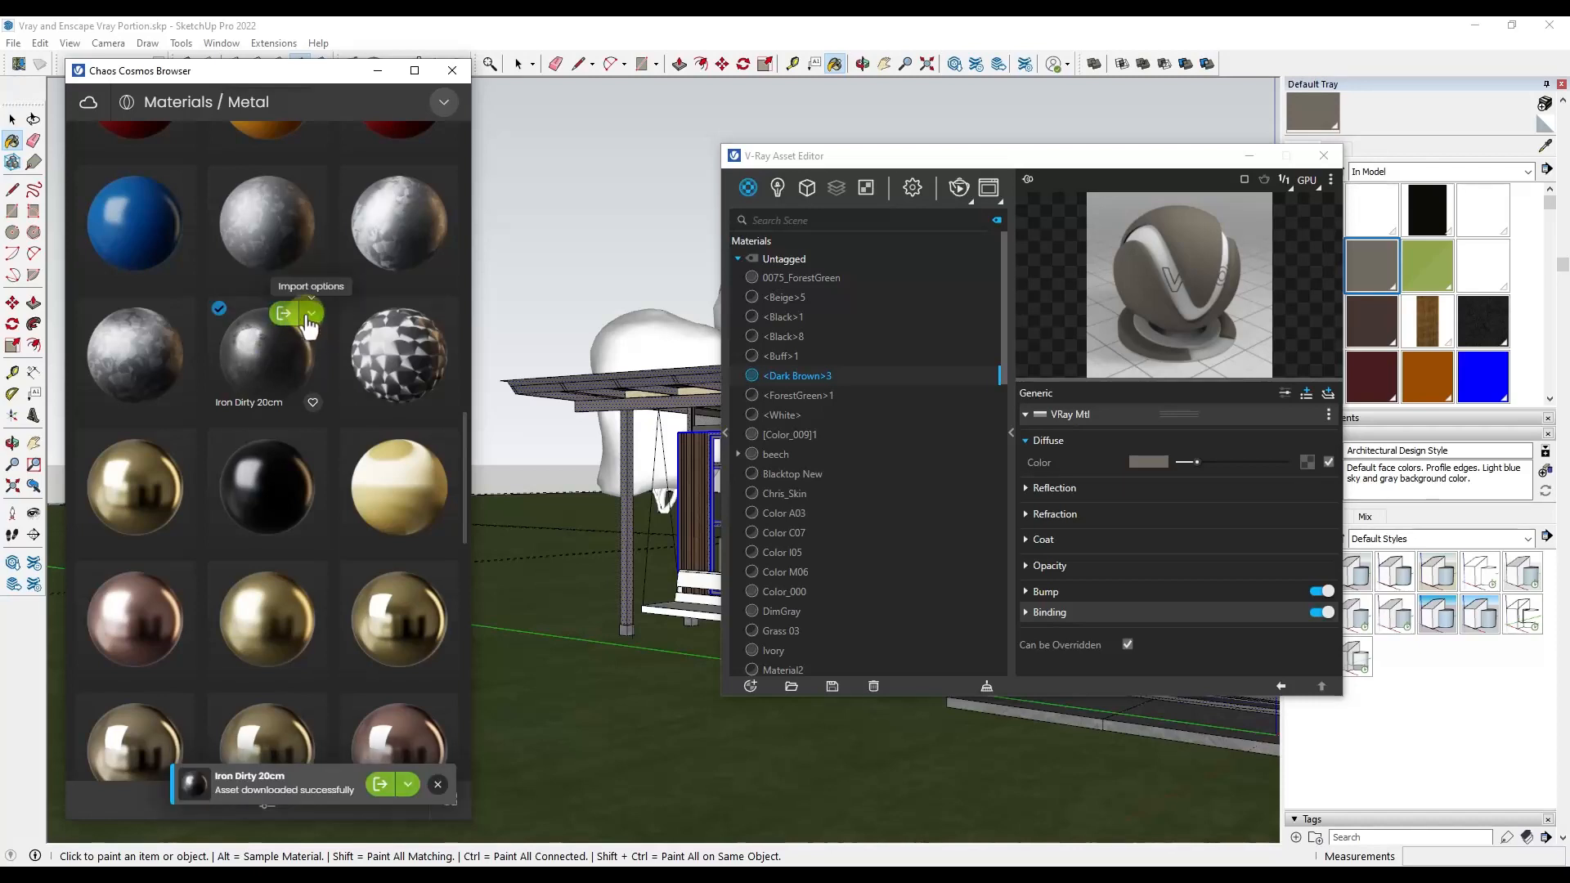
# Select all objects in the scene that use the <Dark Brown>3 material.
pyautogui.moveTo(985, 155); pyautogui.dragTo(1212, 184)
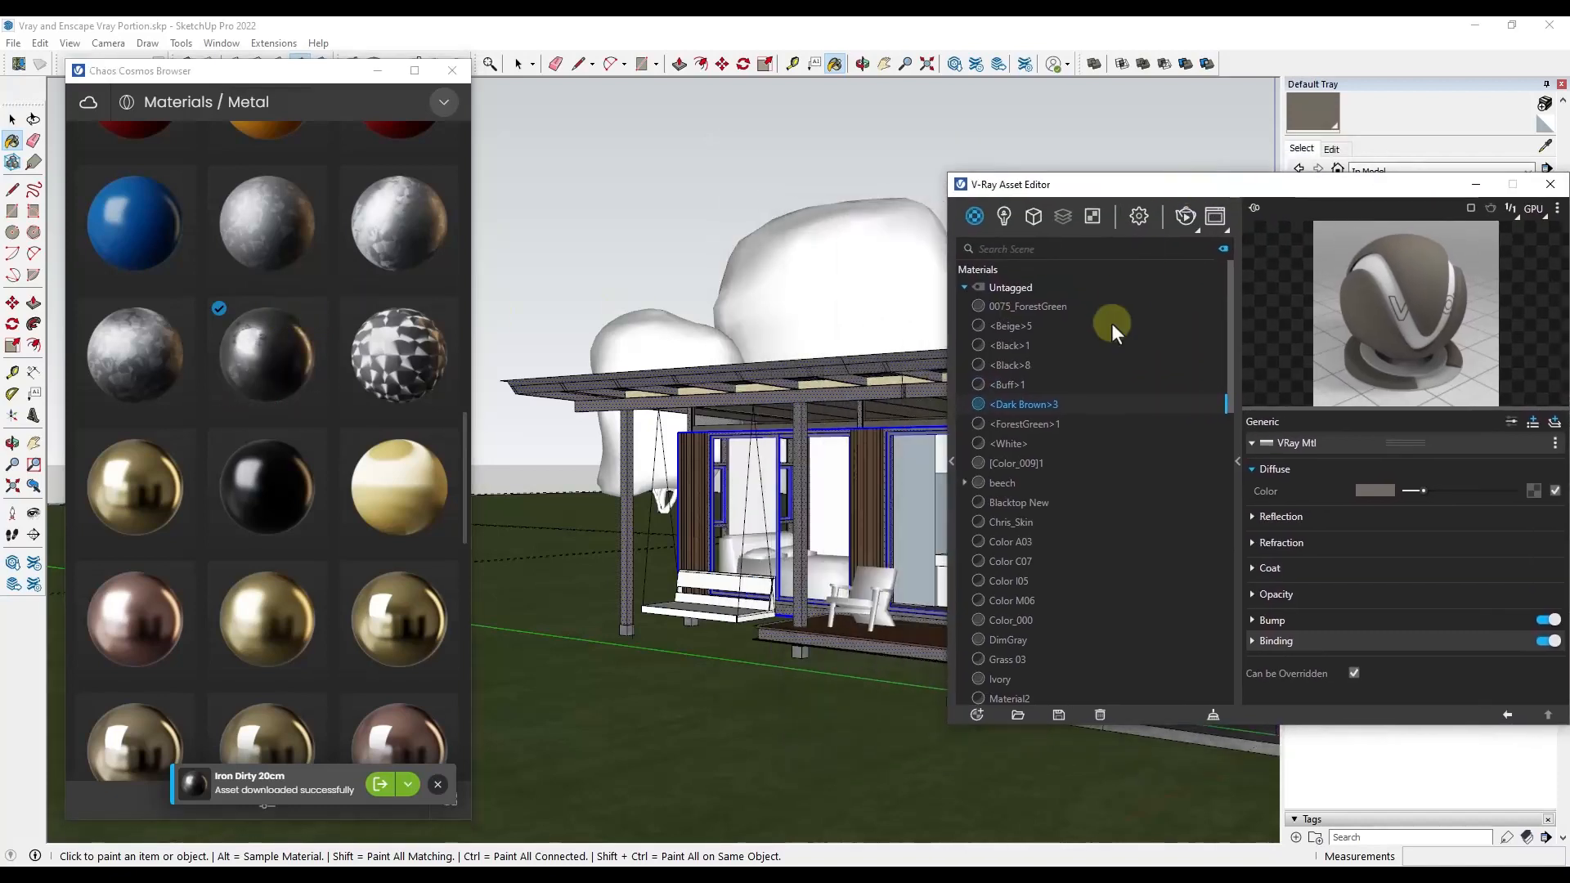
pyautogui.rightClick(1032, 405)
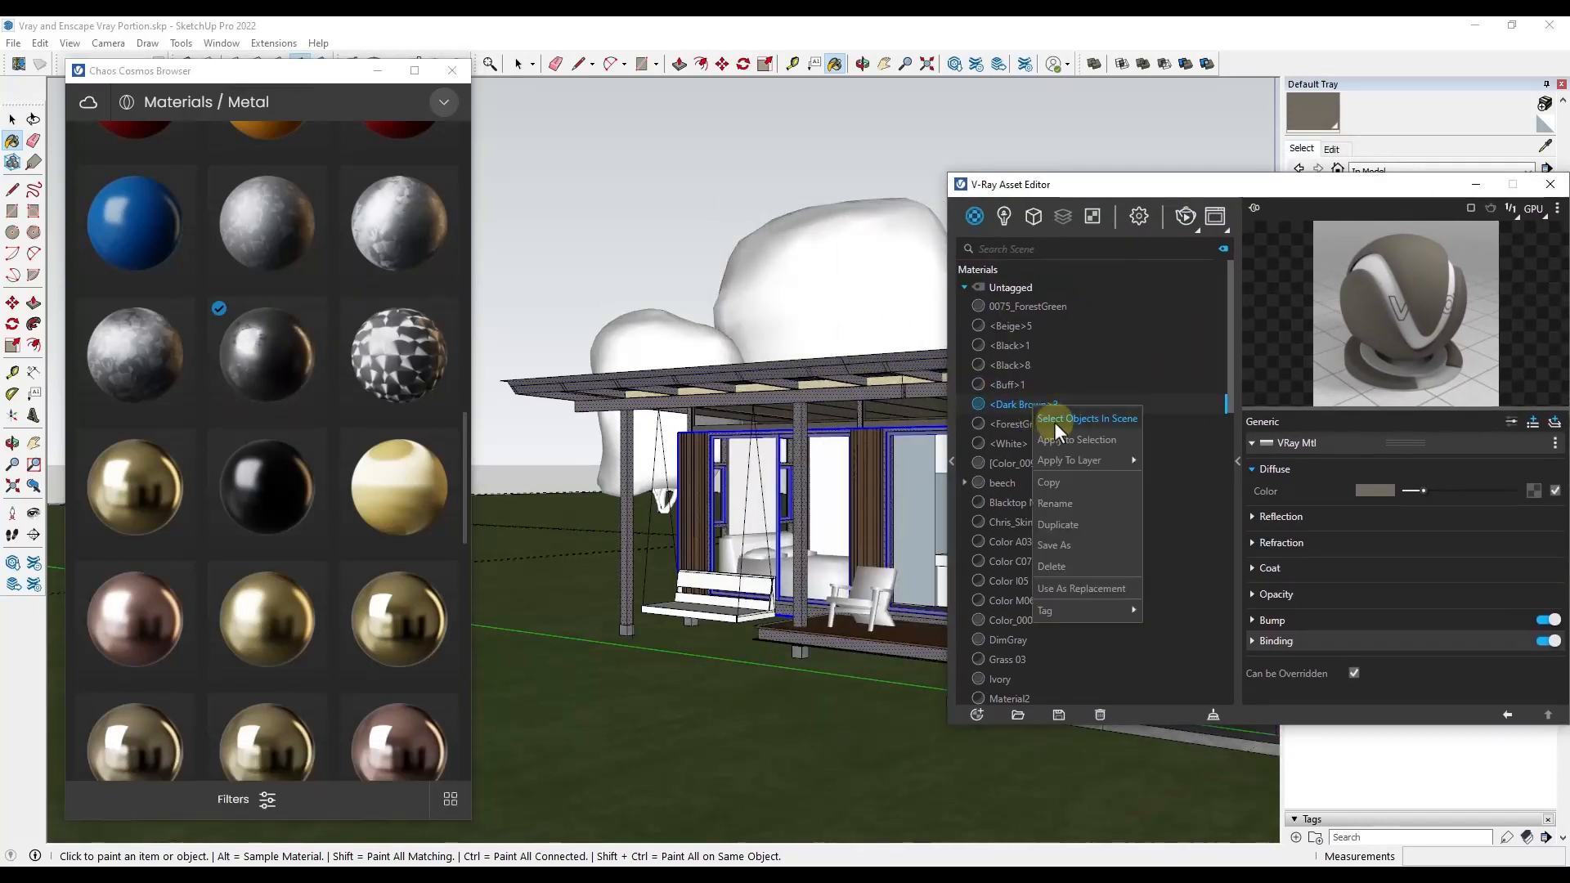
pyautogui.click(1053, 422)
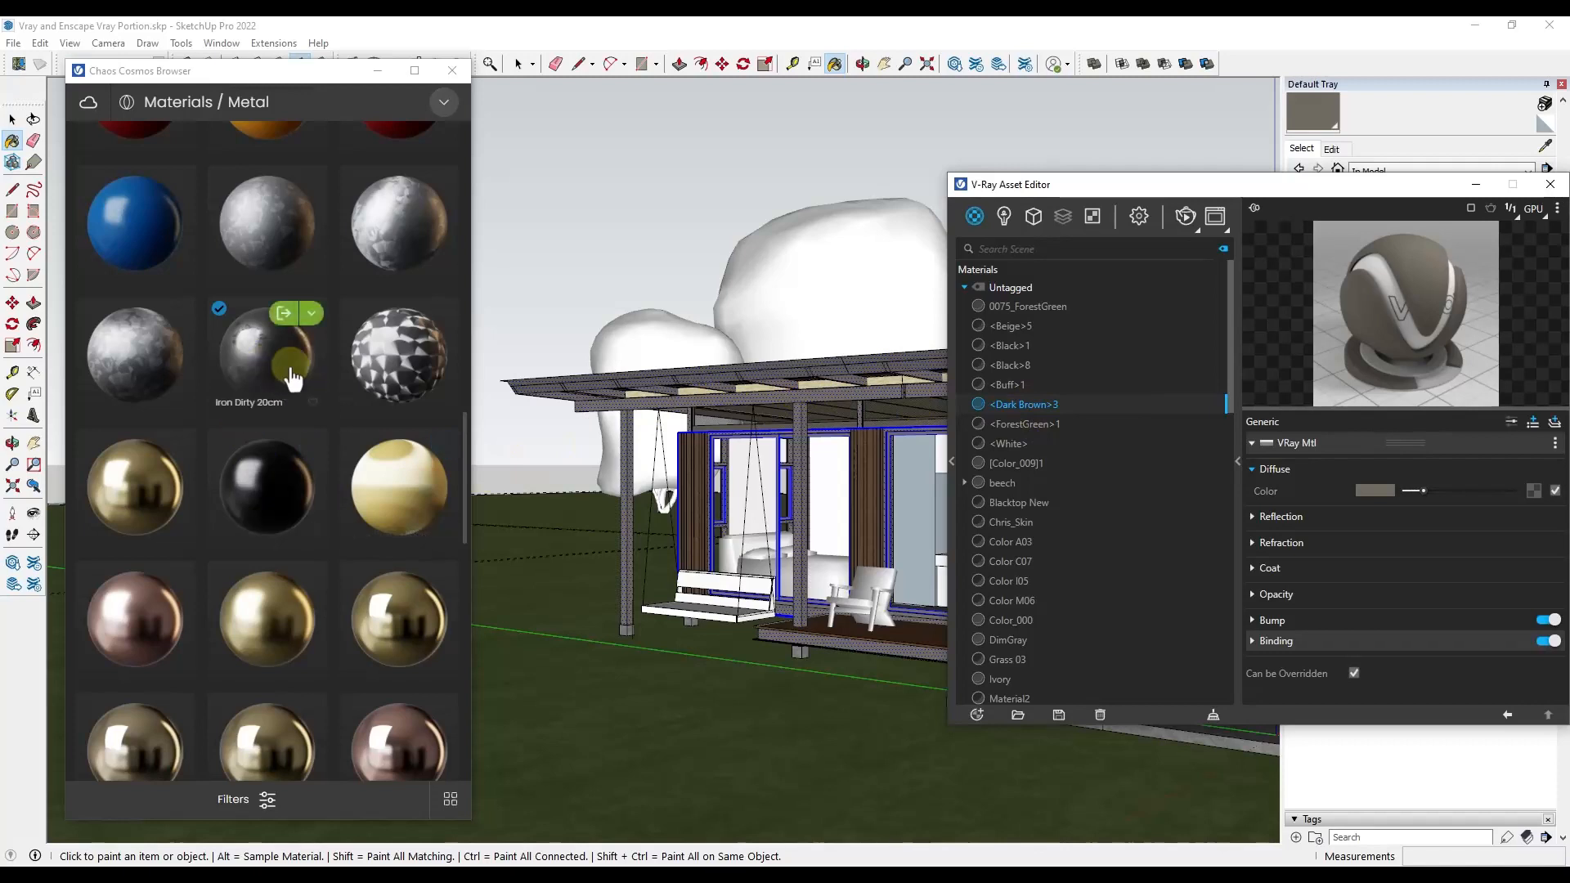
# Import the Iron Dirty 20cm material with triplanar mapping off and apply it to the selected objects.
pyautogui.click(312, 313)
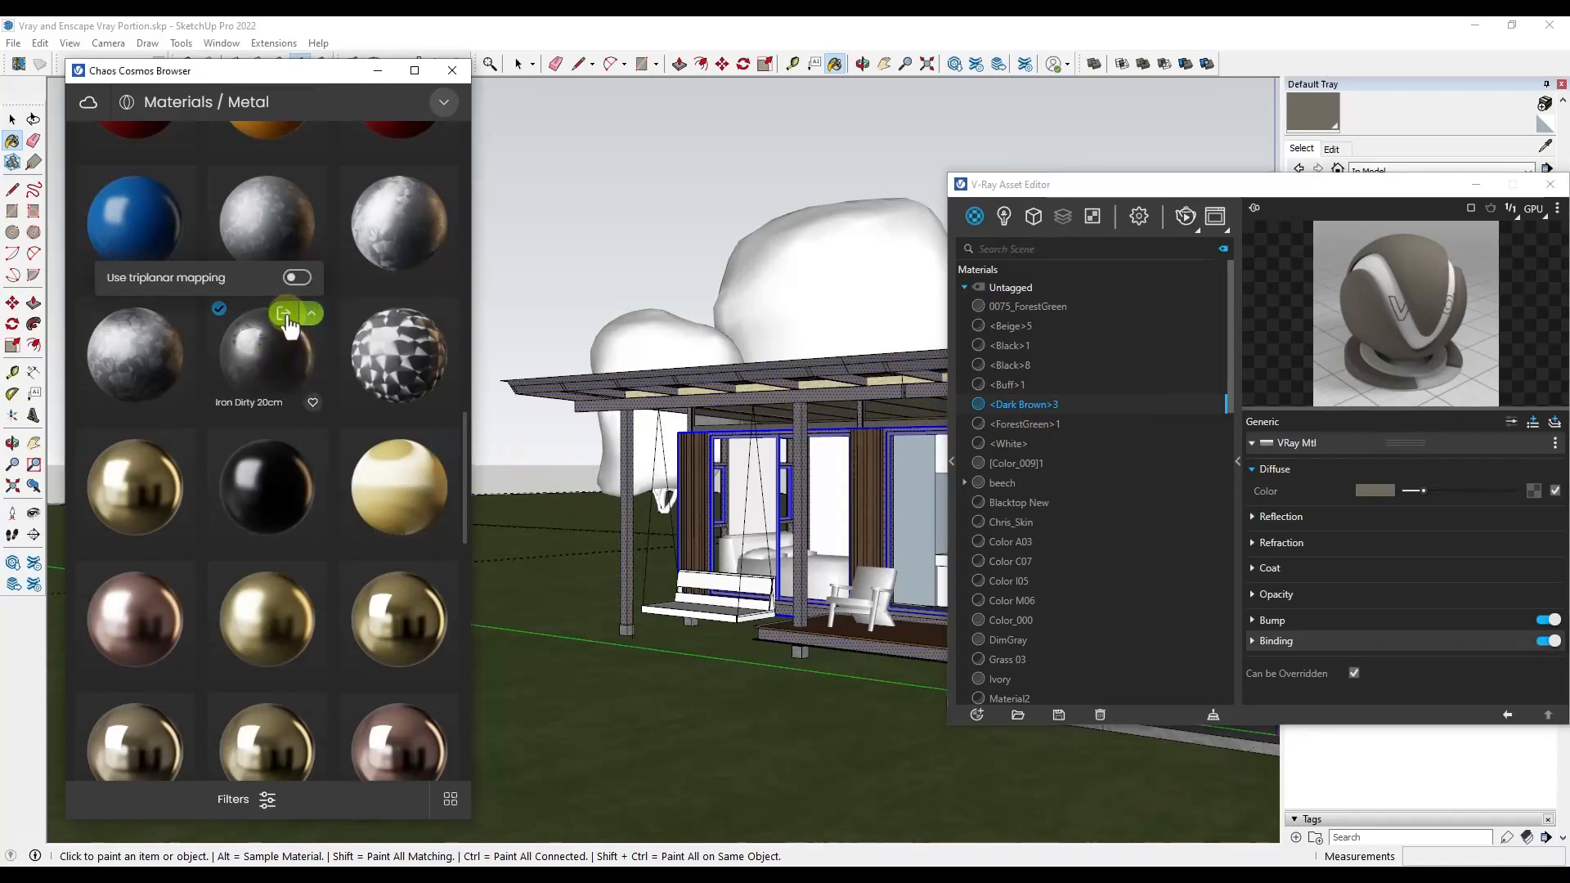
pyautogui.click(284, 315)
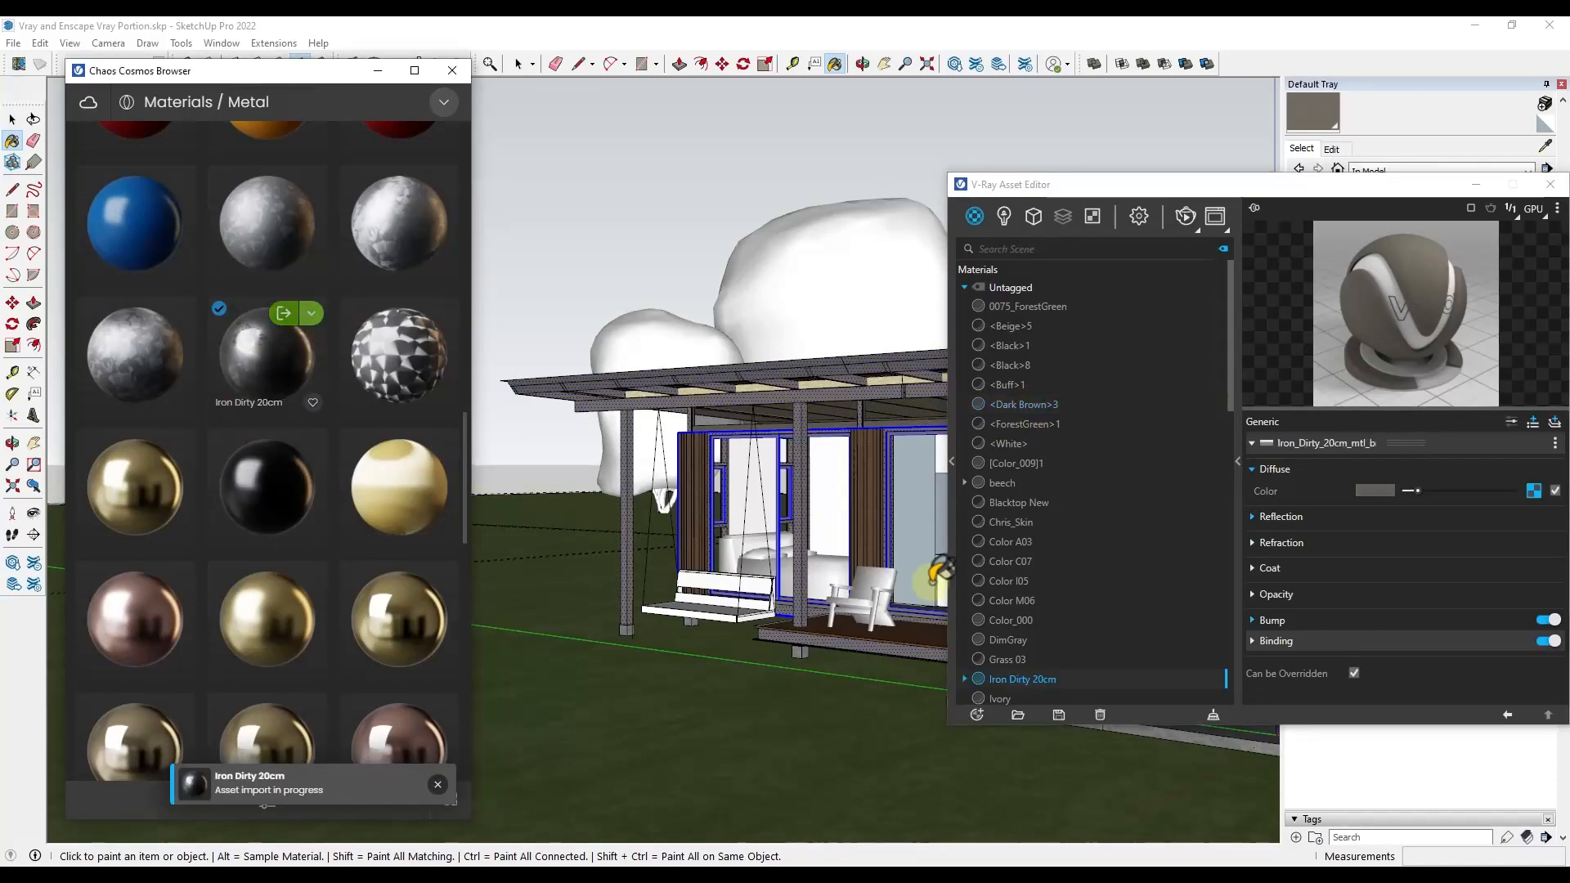
pyautogui.rightClick(1024, 679)
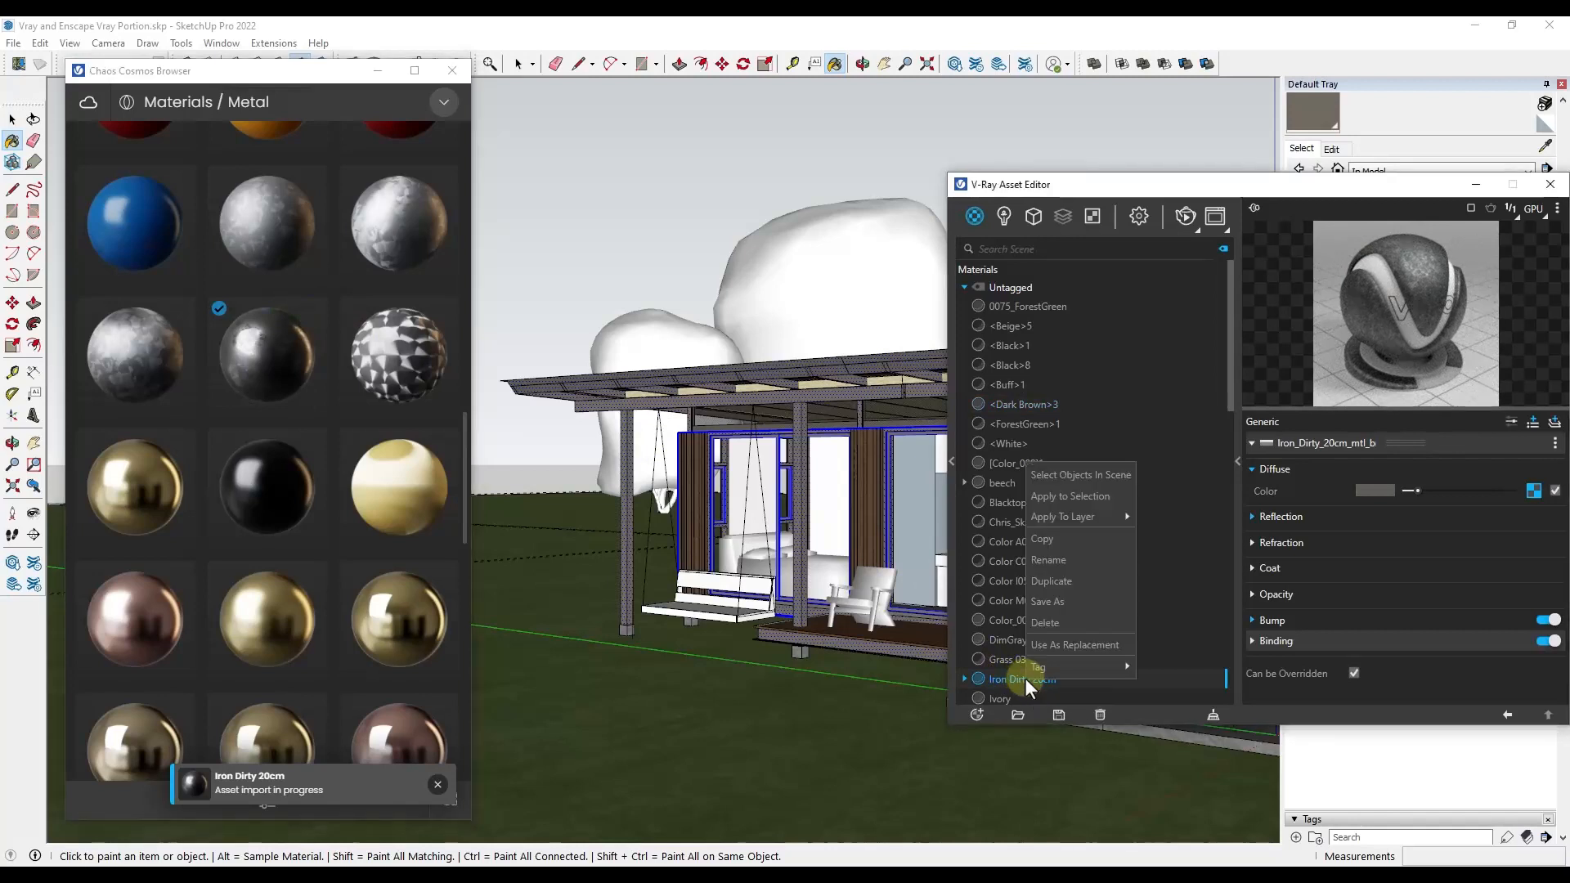
pyautogui.click(1095, 498)
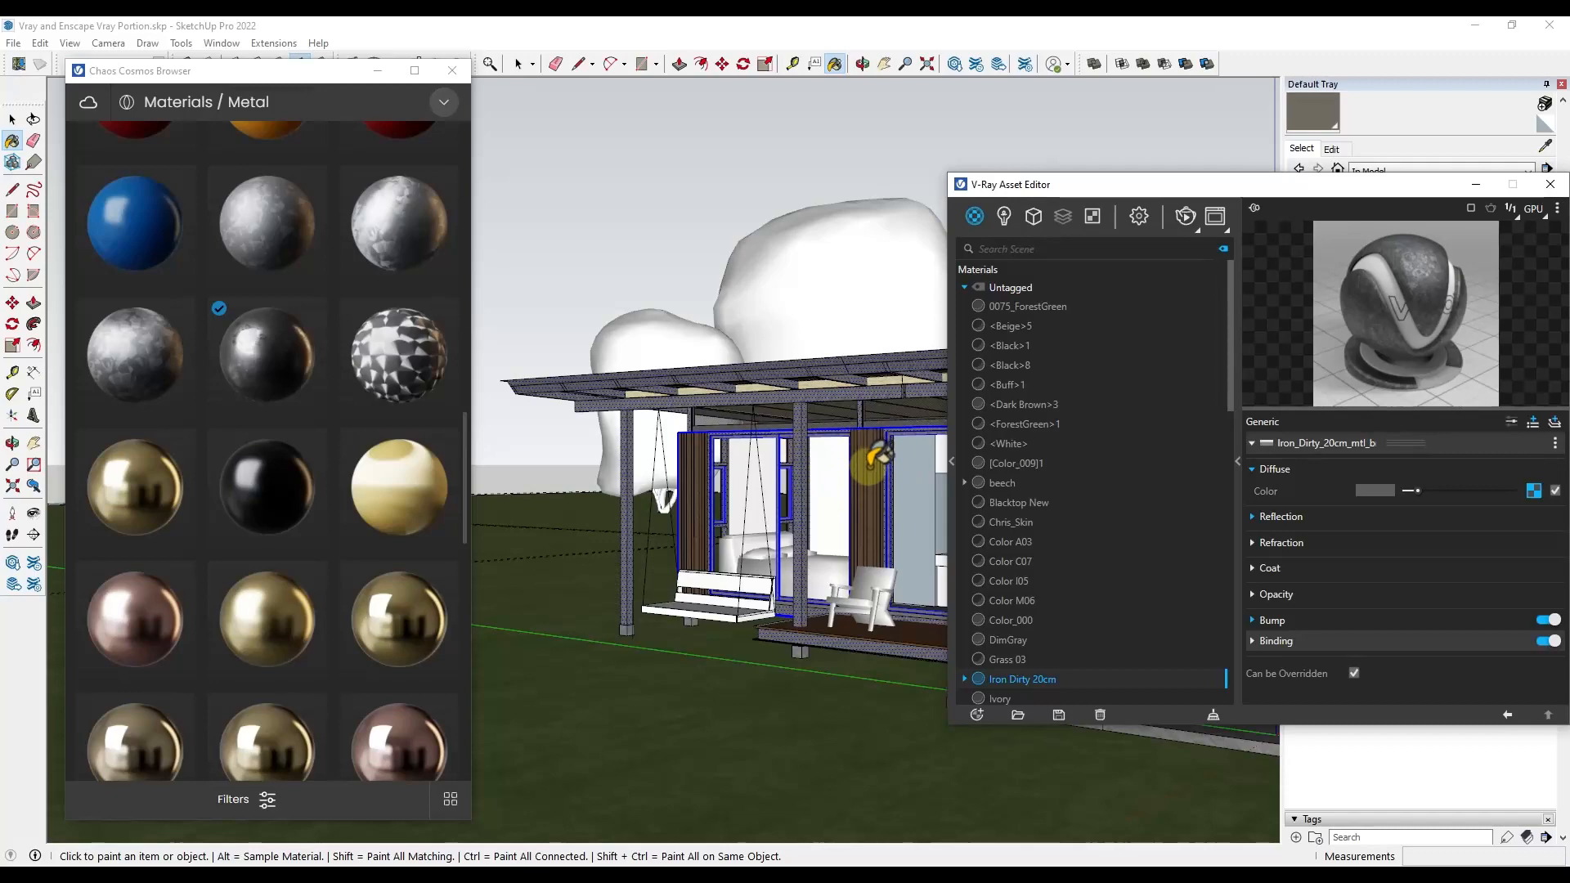
pyautogui.scroll(-6, 326, 463)
pyautogui.scroll(-5, 315, 474)
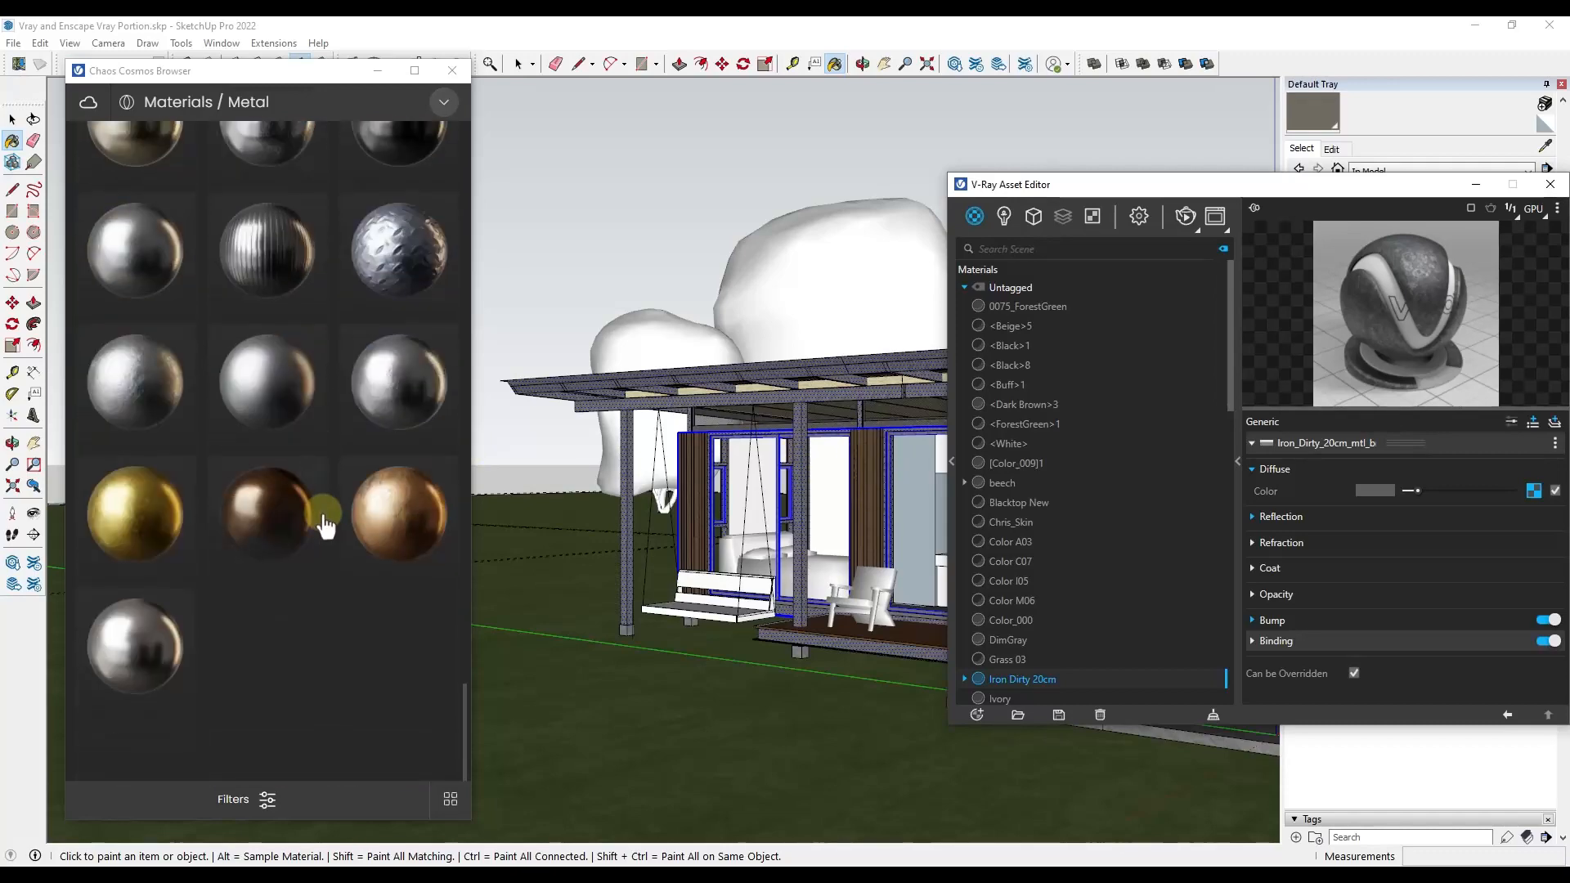
pyautogui.scroll(1, 283, 517)
pyautogui.scroll(-10, 295, 515)
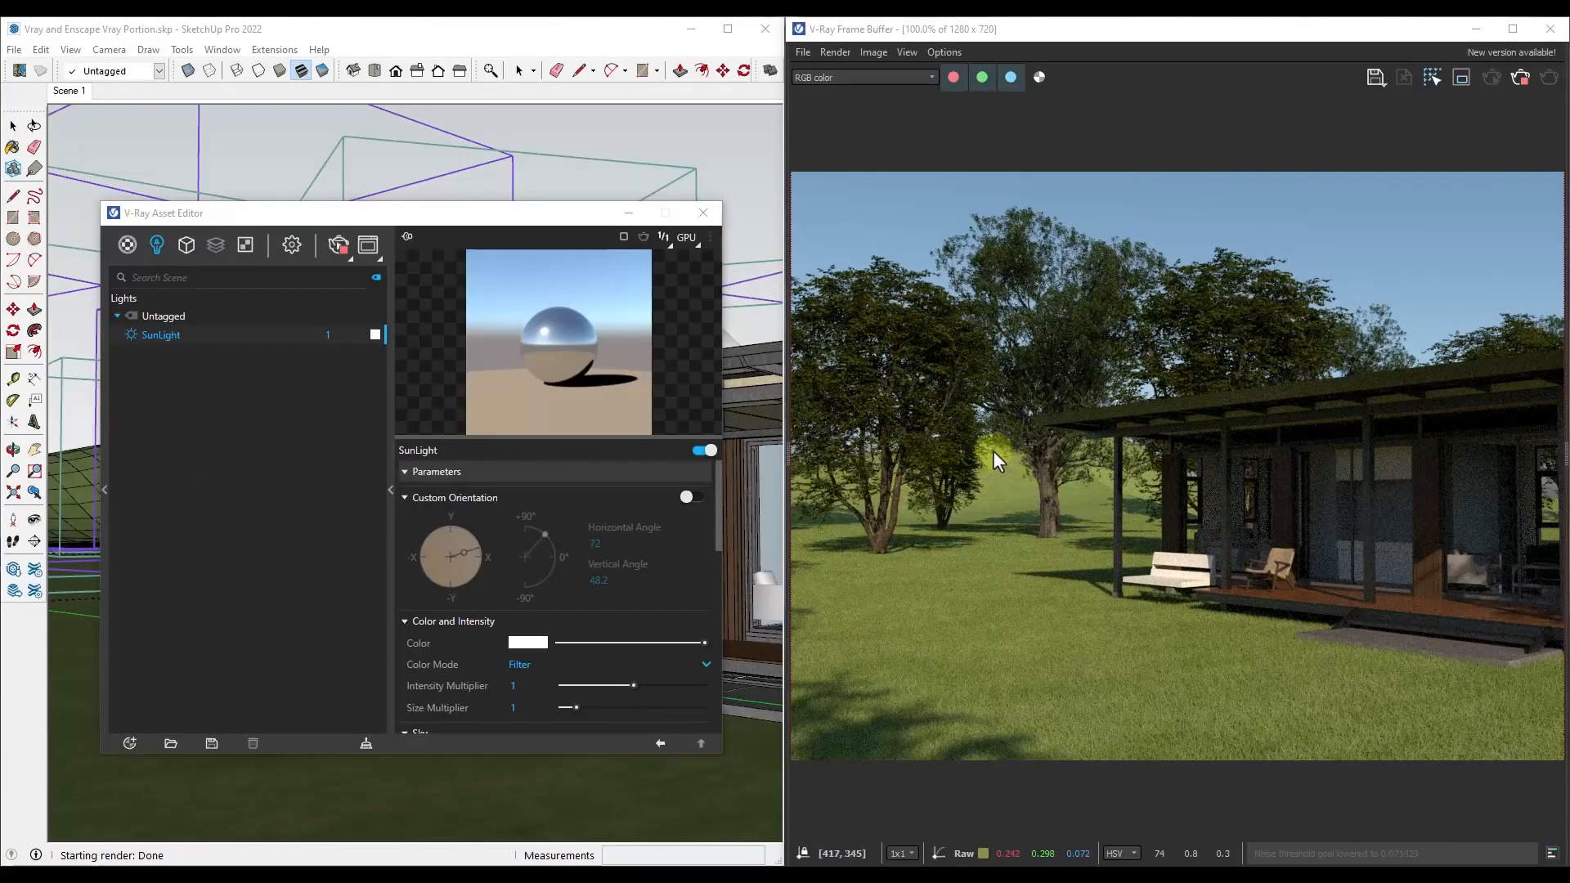
# Enable custom orientation for the SunLight and set its horizontal angle to 304 and vertical angle to about 30.1.
pyautogui.click(156, 244)
pyautogui.click(694, 496)
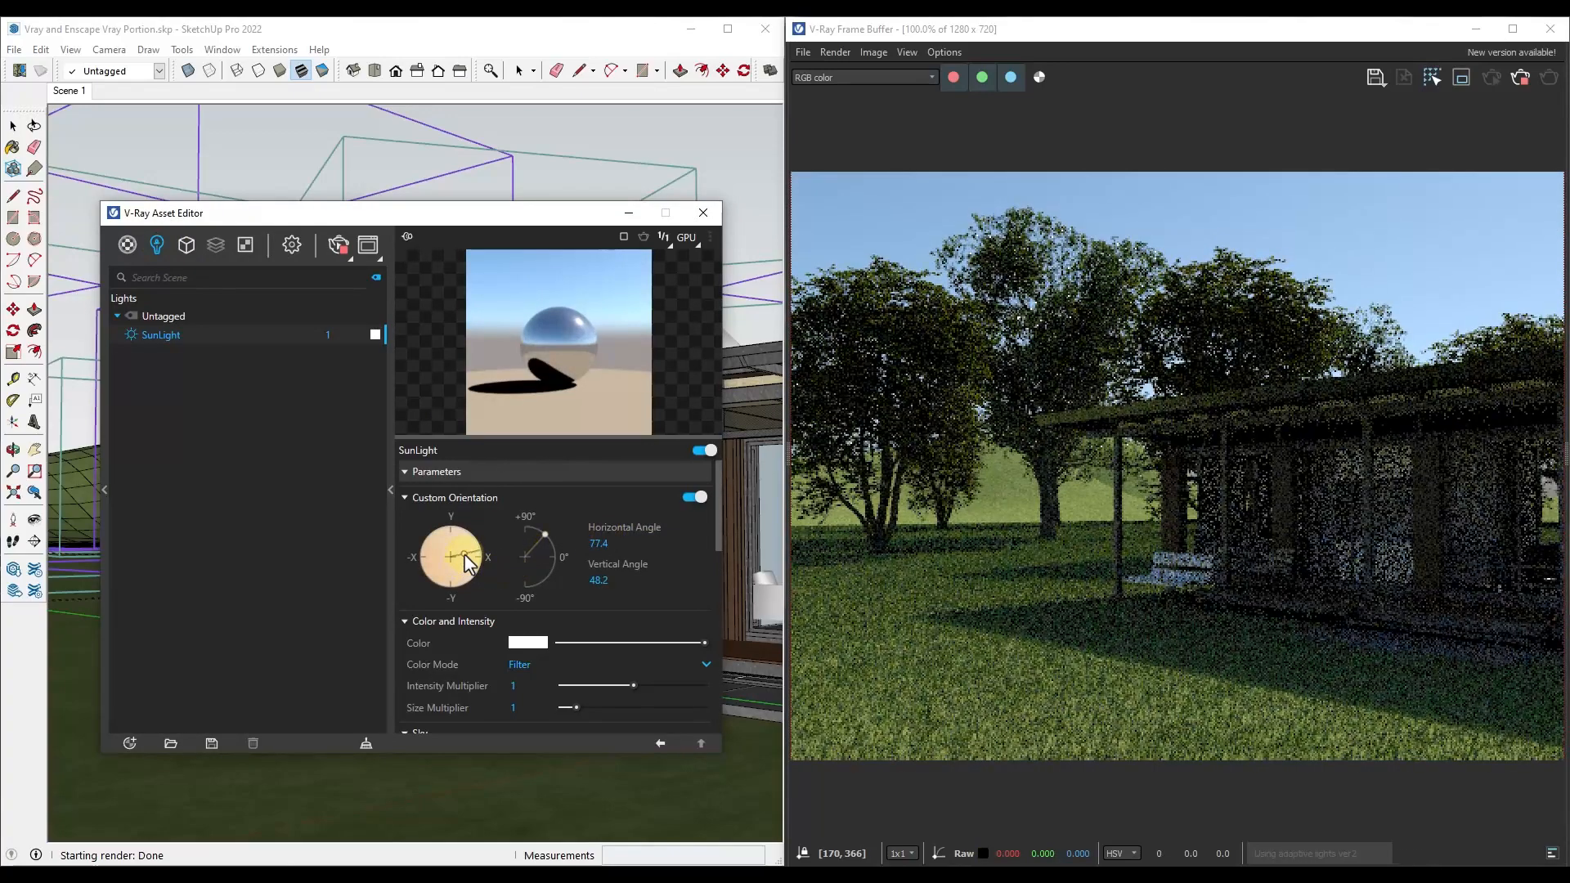
pyautogui.moveTo(463, 564); pyautogui.dragTo(423, 537)
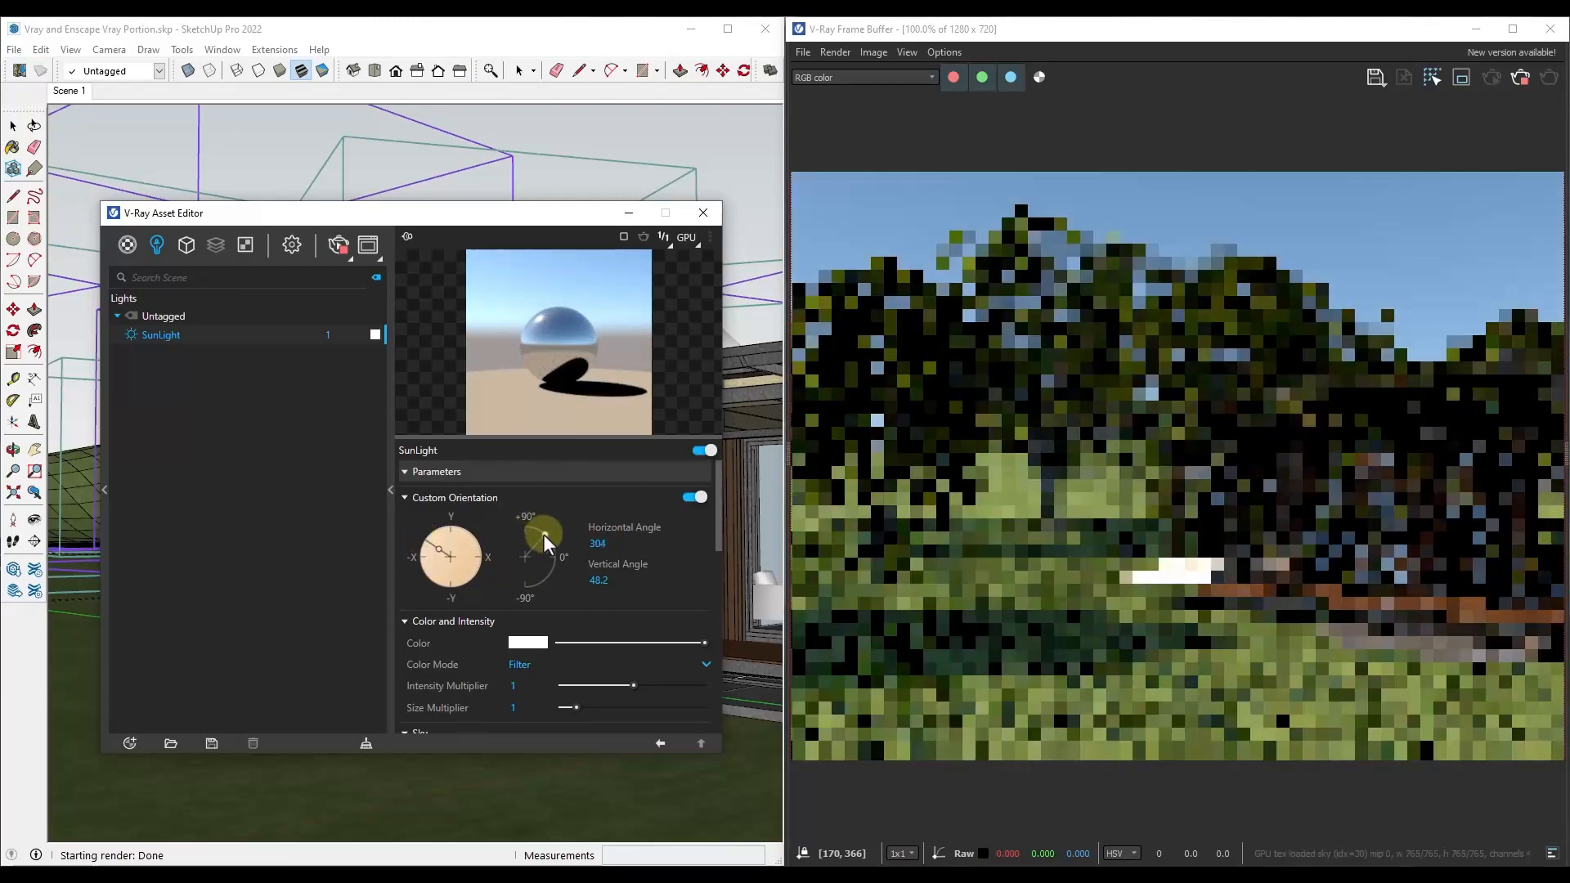
pyautogui.moveTo(543, 534); pyautogui.dragTo(559, 536)
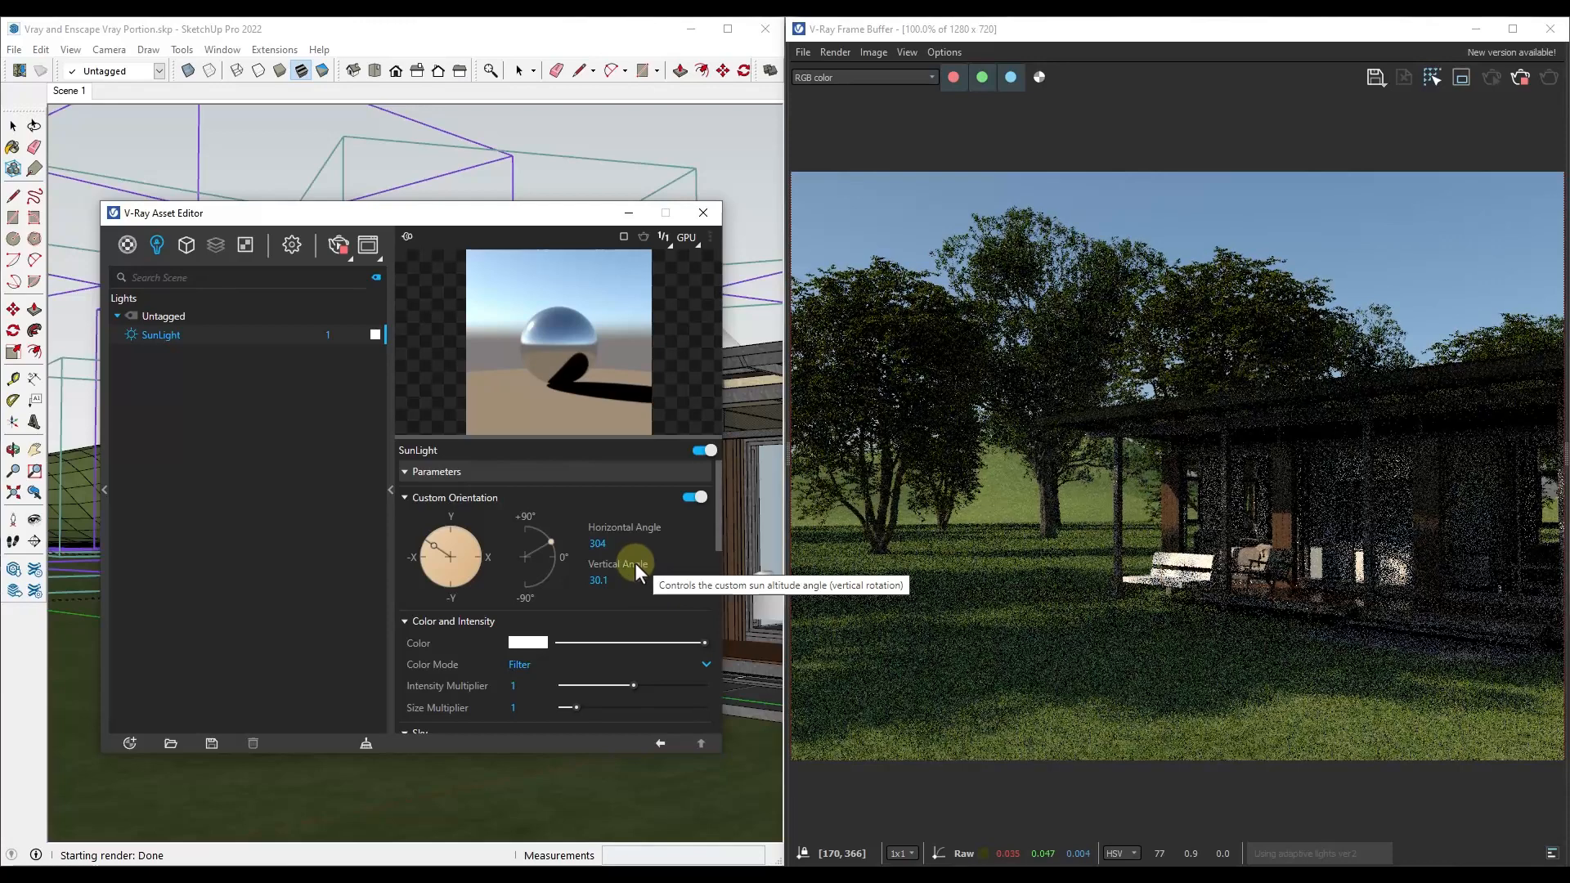
# Turn on the SunLight's clouds with density 0.65, variety 0.5, Offset X about -478 m and height about 847 m.
pyautogui.scroll(-3, 554, 599)
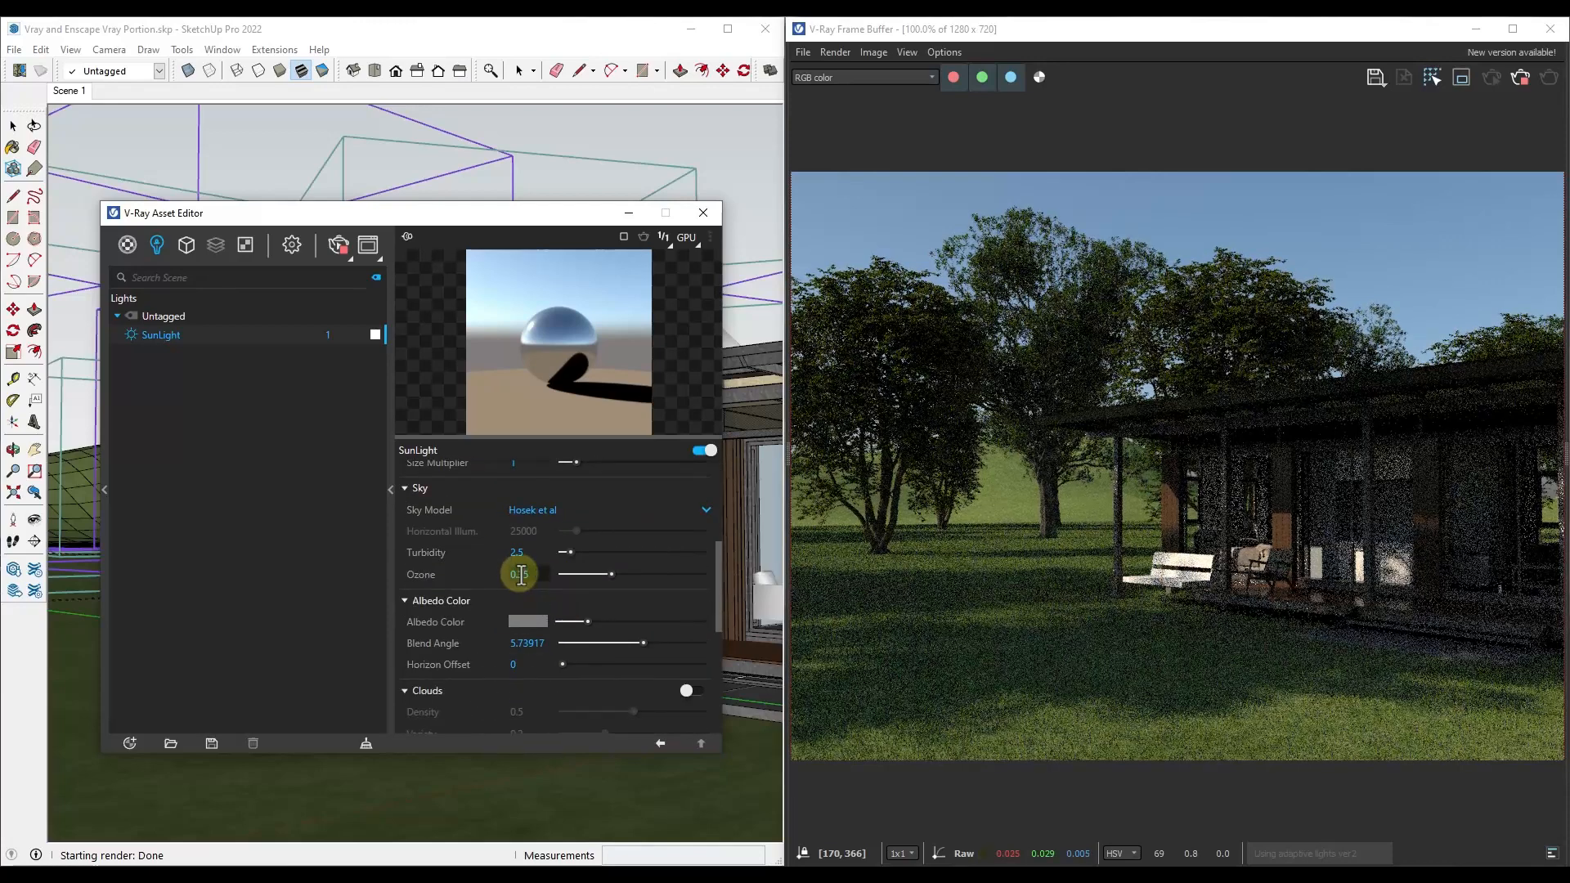
pyautogui.scroll(-4, 520, 573)
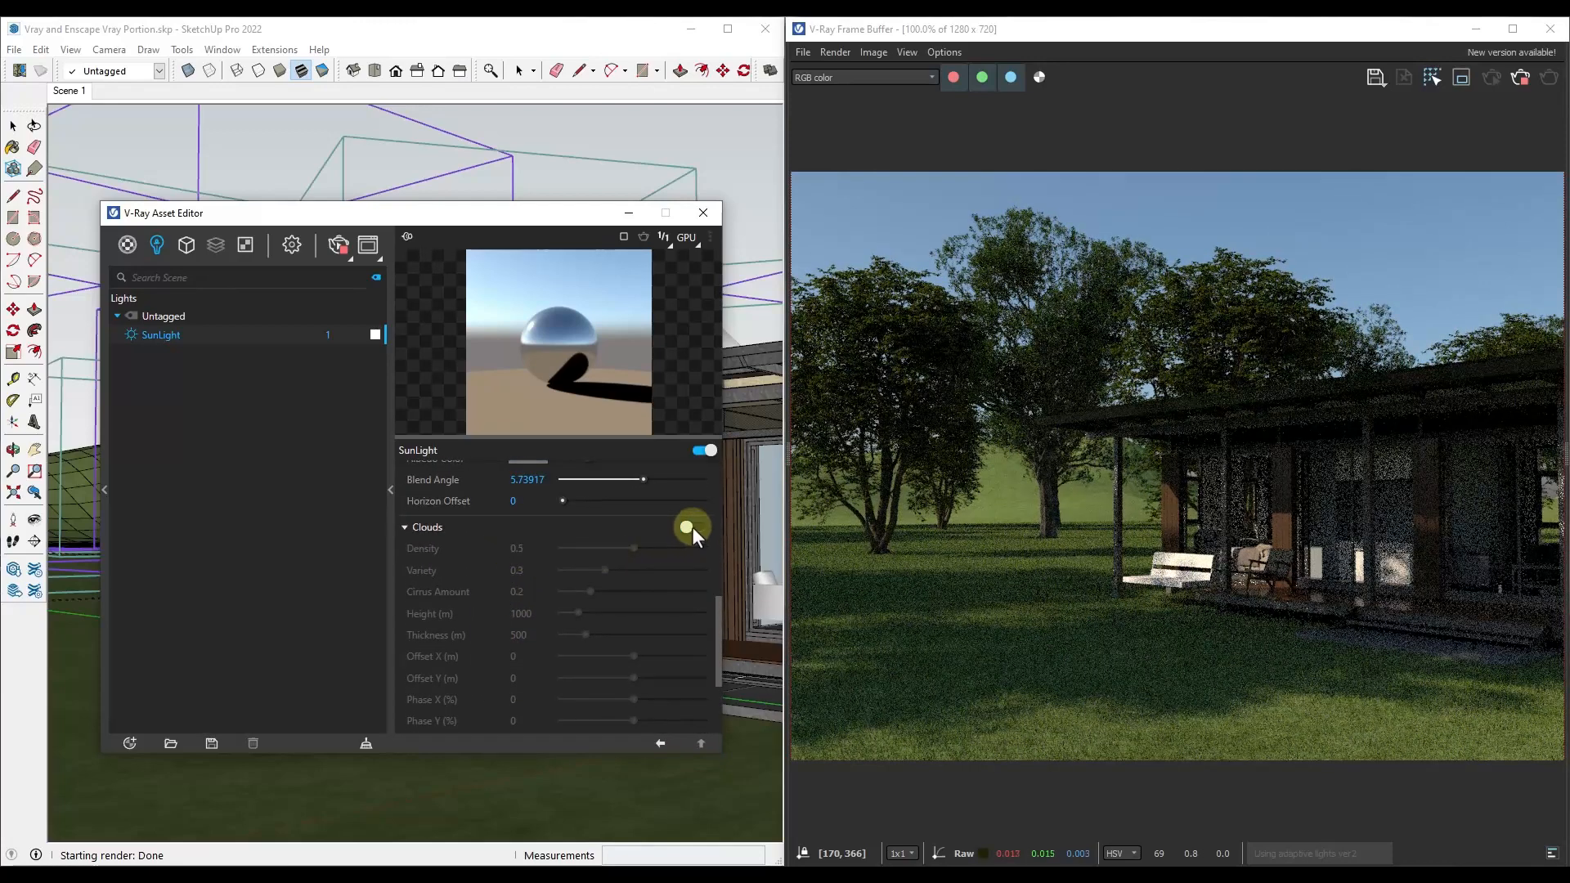
pyautogui.click(692, 527)
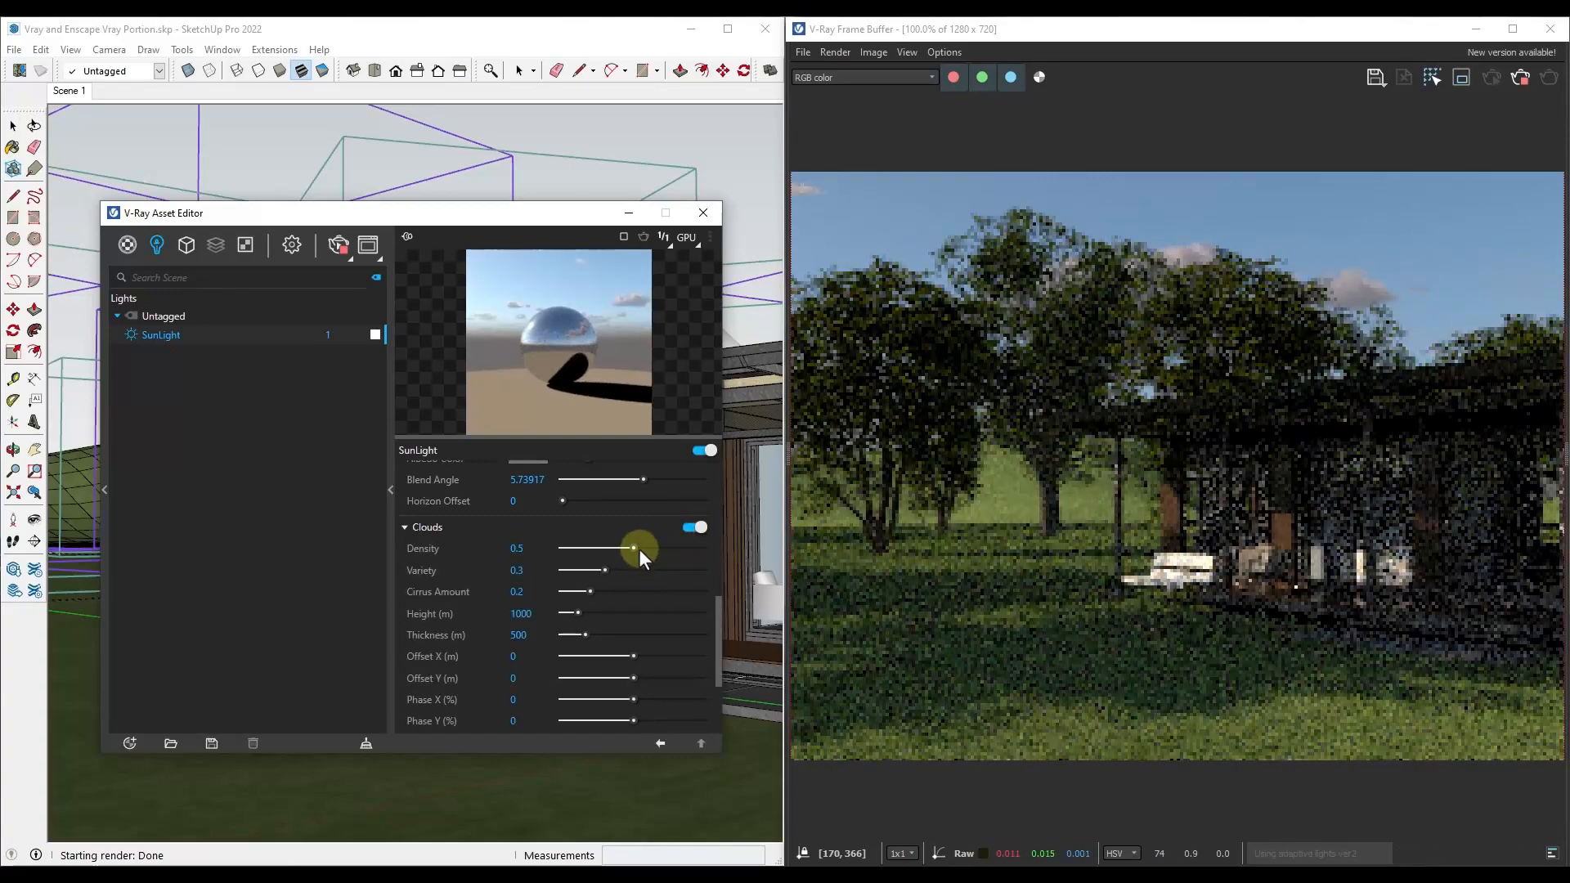
pyautogui.moveTo(605, 571); pyautogui.dragTo(654, 548)
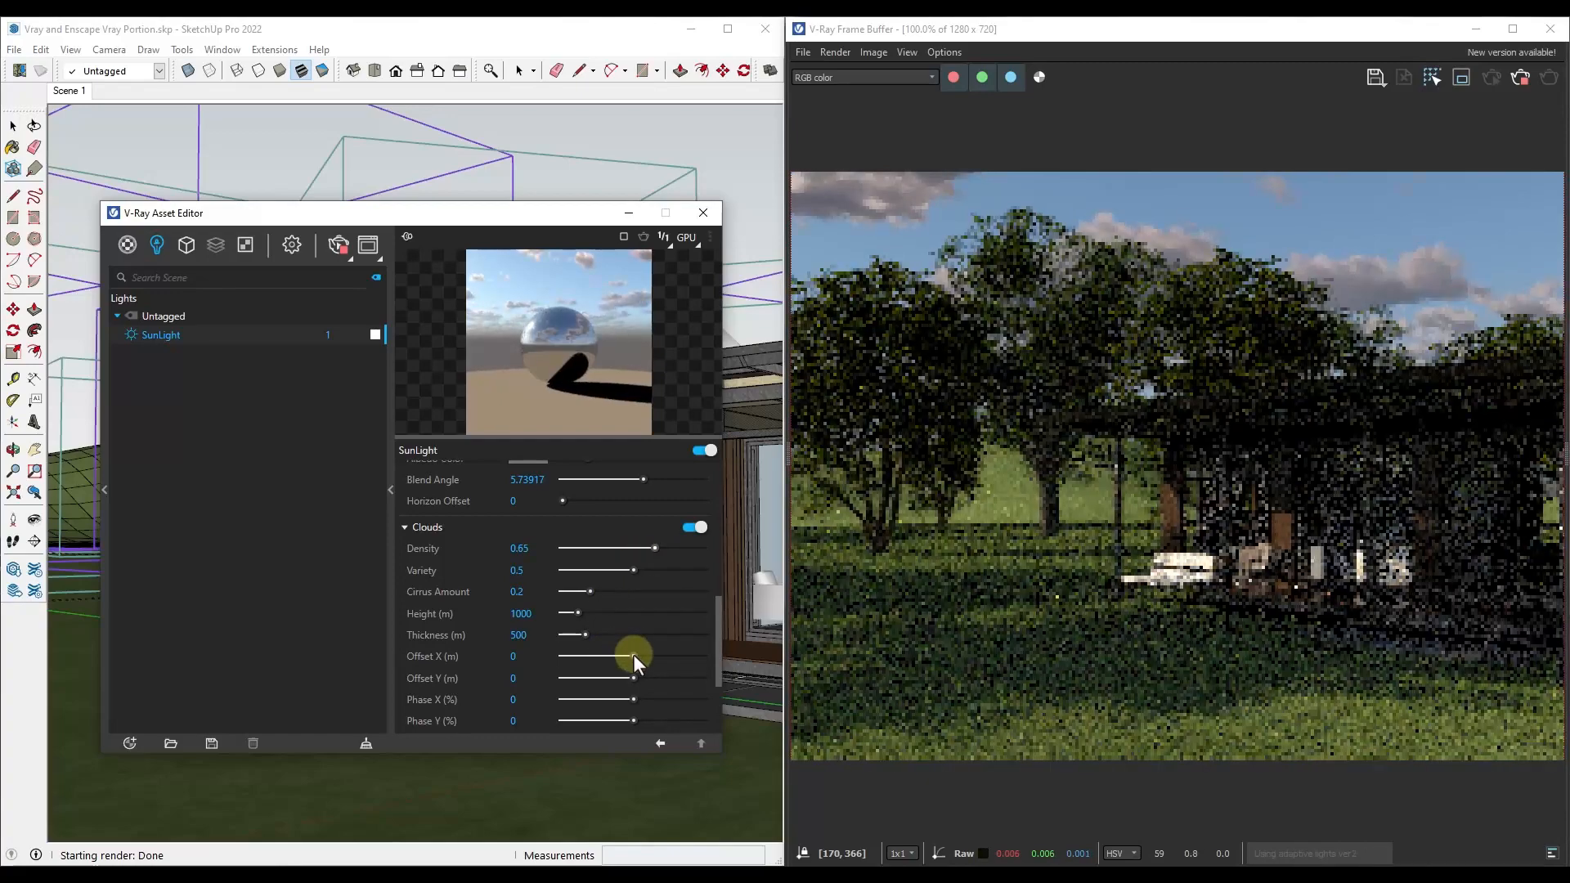
pyautogui.moveTo(635, 656); pyautogui.dragTo(598, 656)
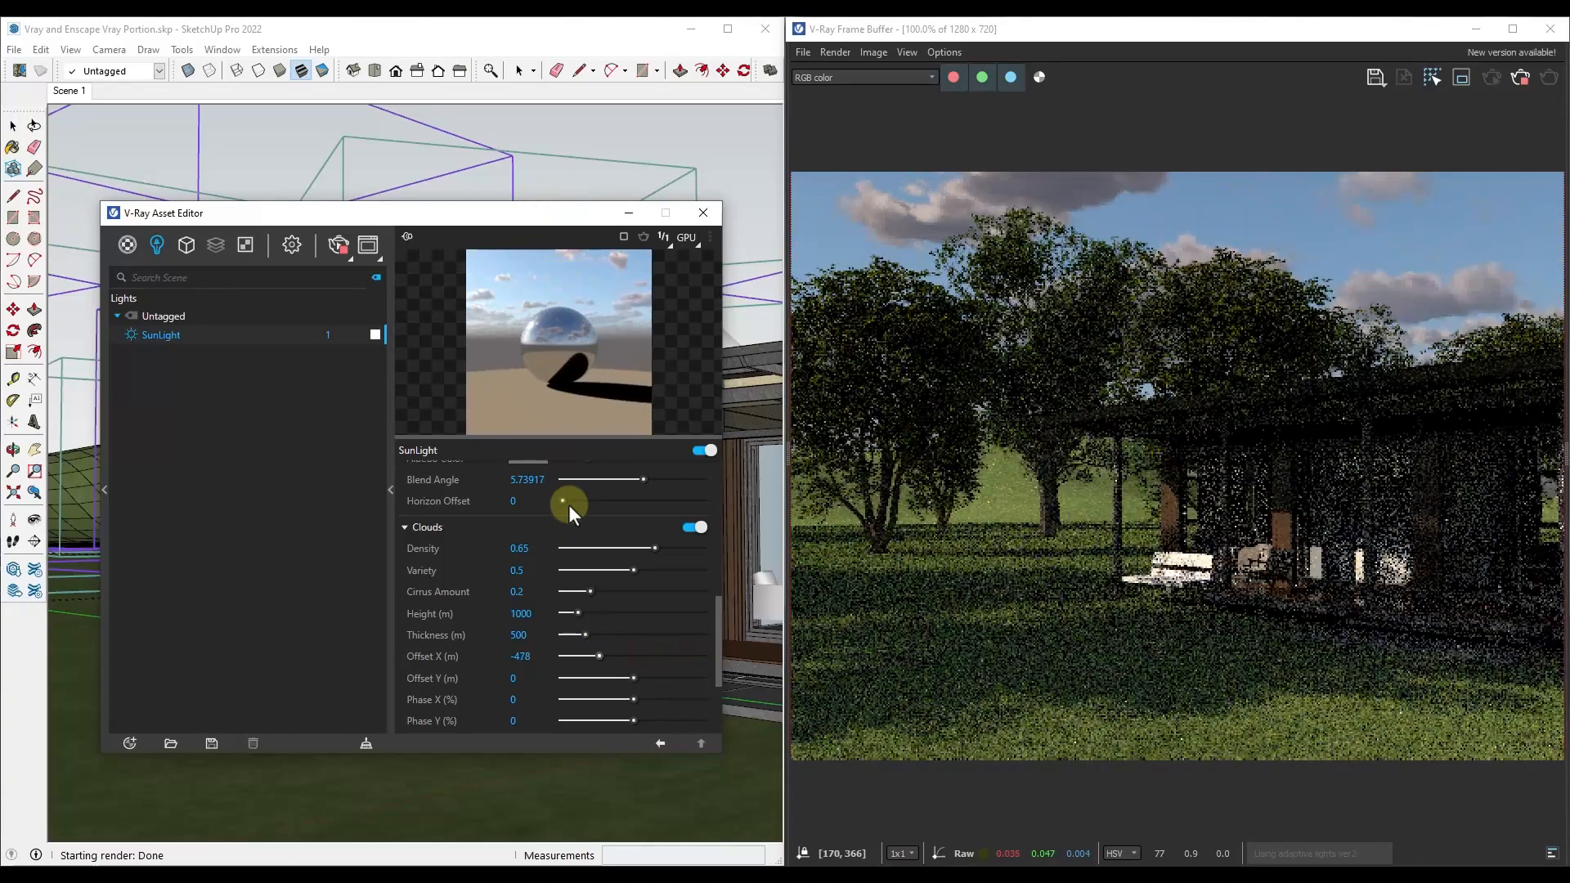
pyautogui.moveTo(578, 612); pyautogui.dragTo(572, 612)
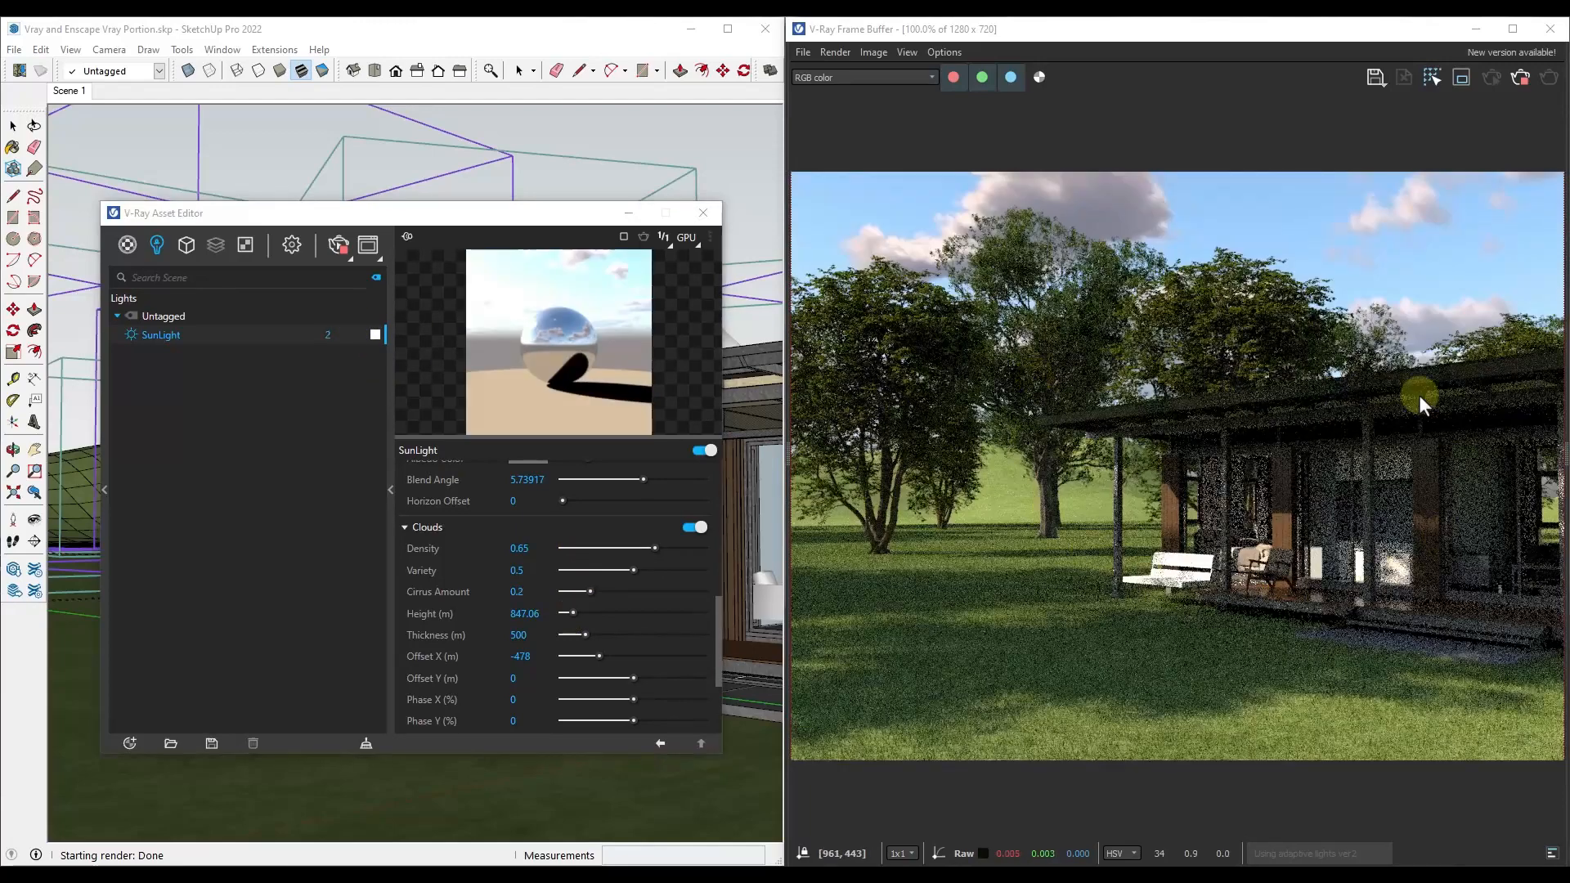
# Stop the interactive render and configure the render settings with High quality and the V-Ray denoiser enabled.
pyautogui.click(1520, 77)
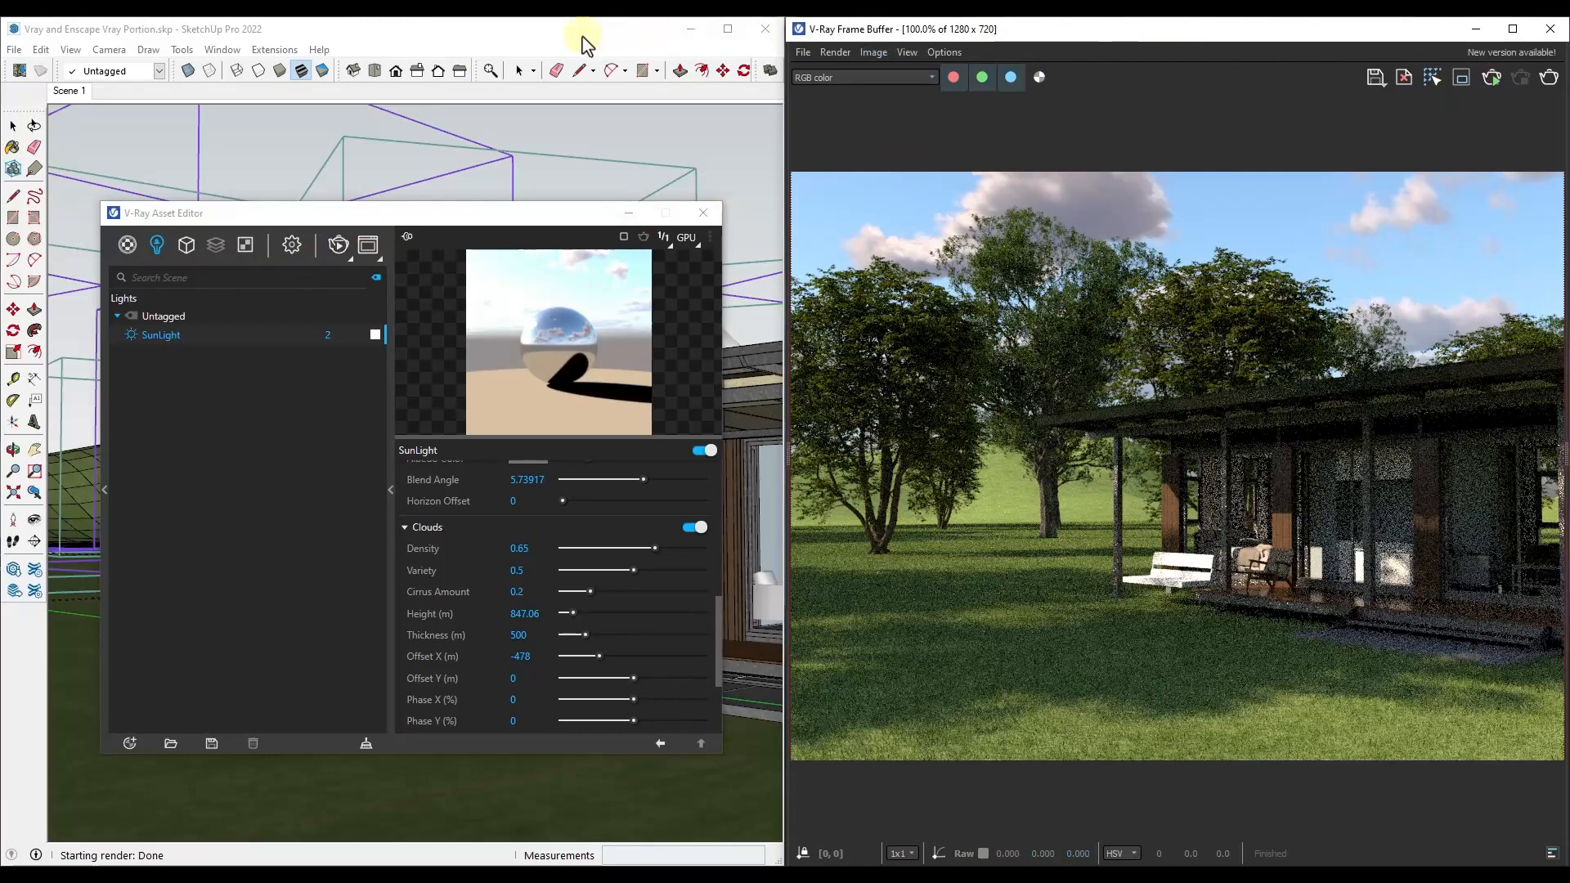
pyautogui.click(293, 245)
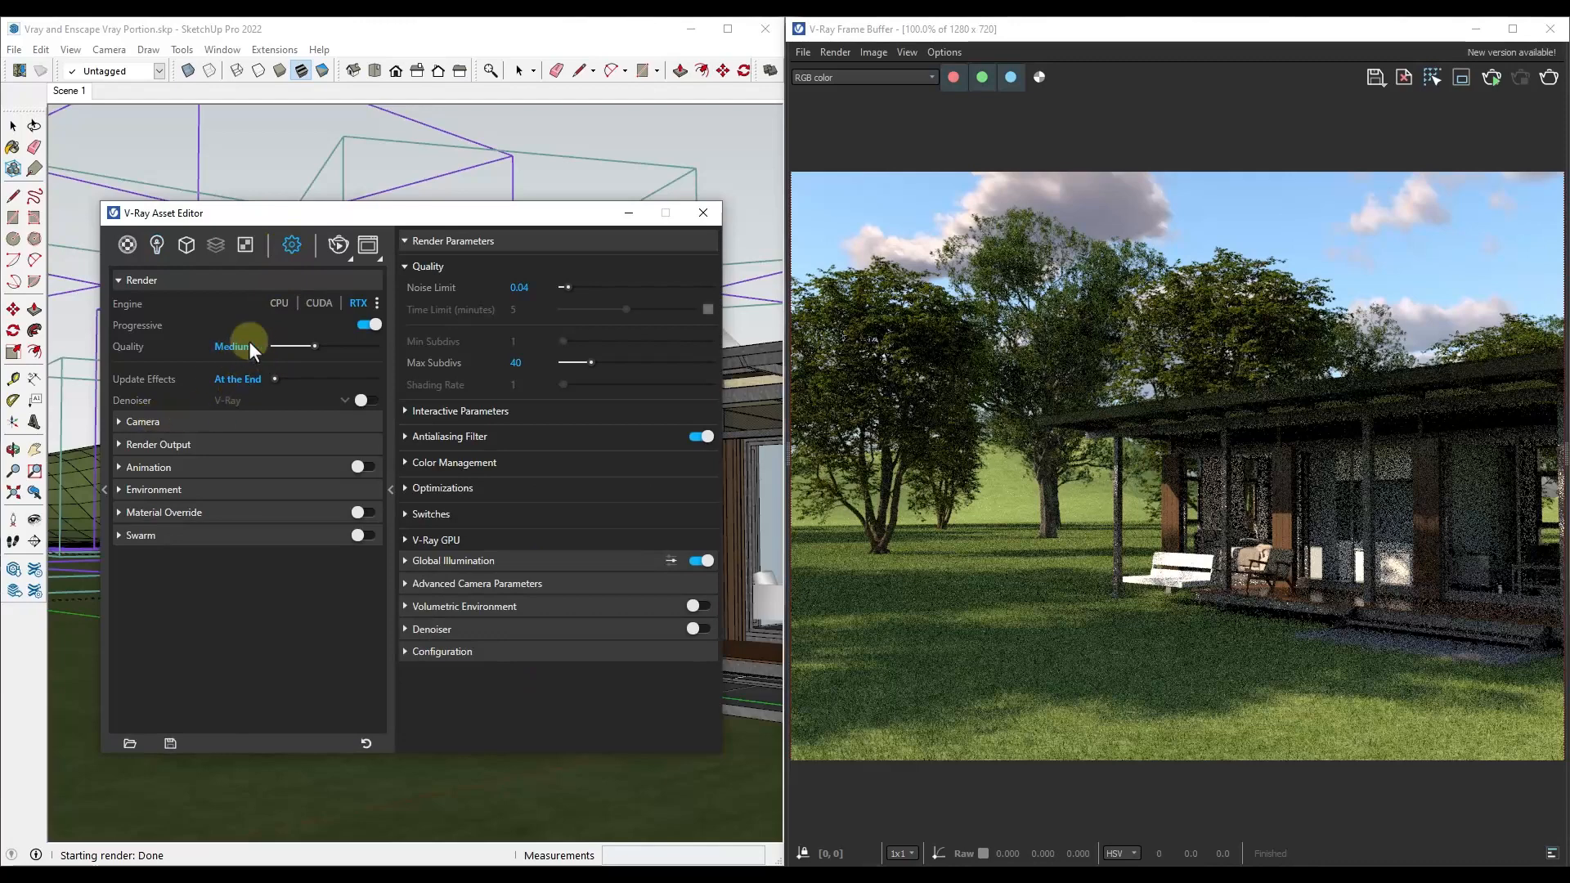
pyautogui.click(148, 467)
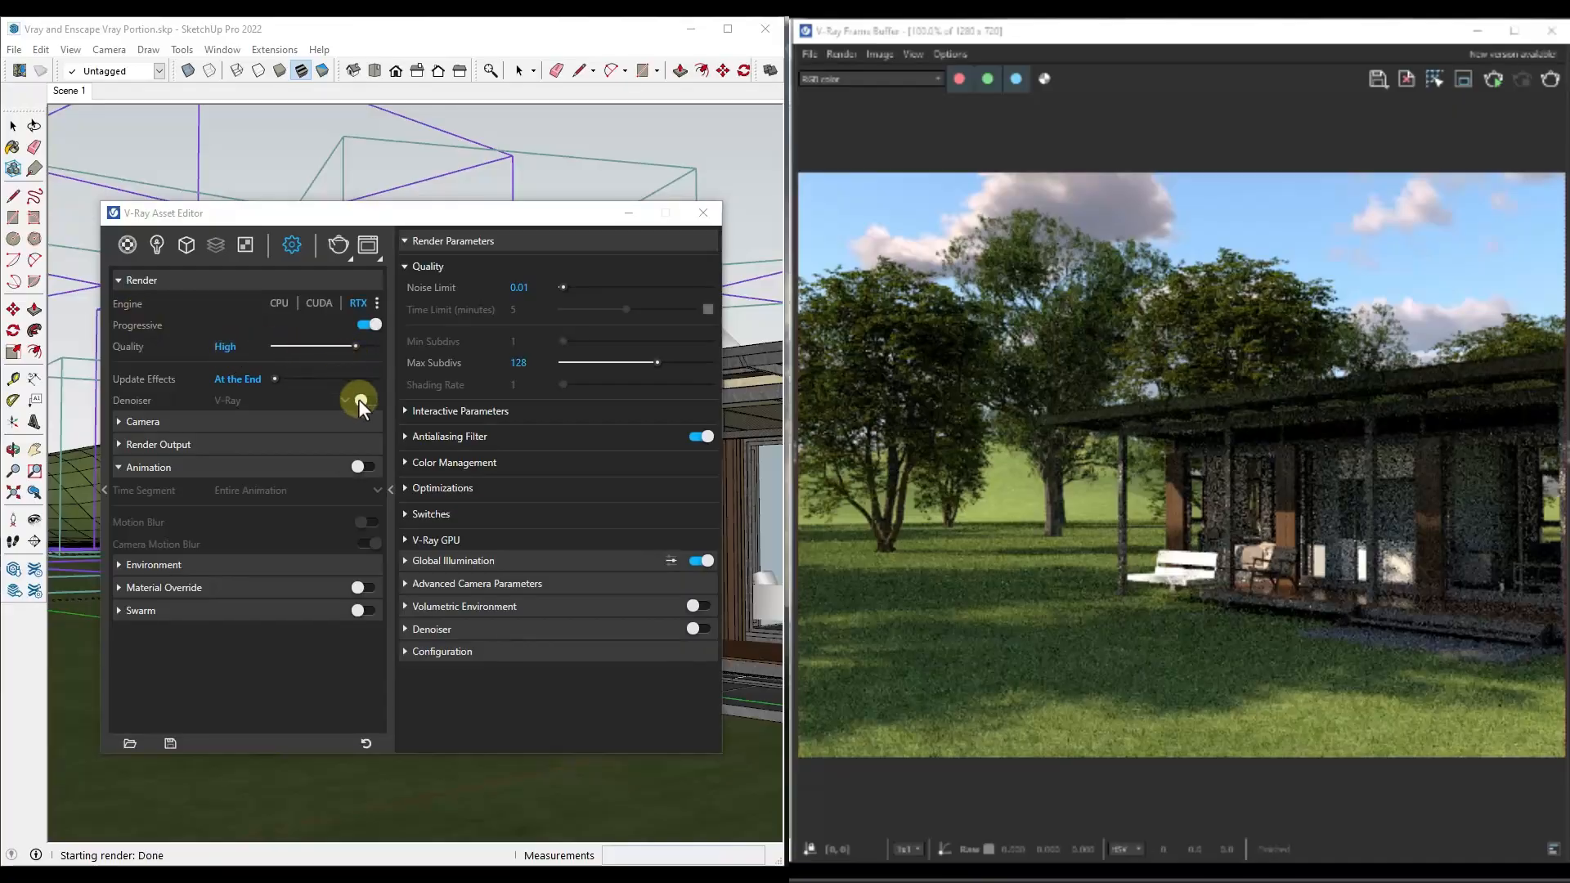
pyautogui.click(359, 400)
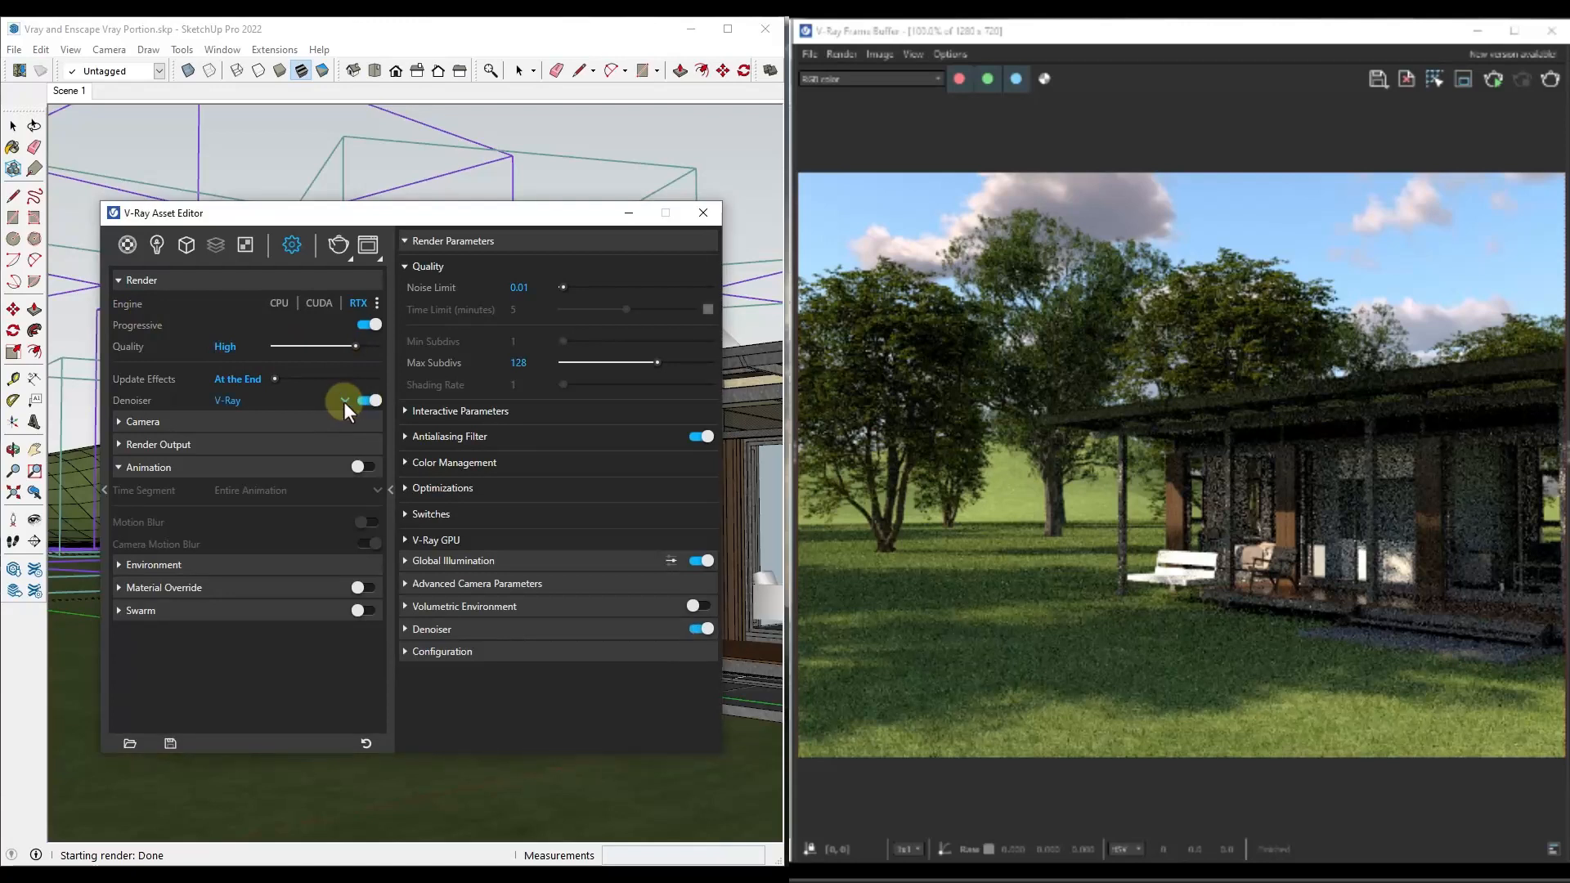